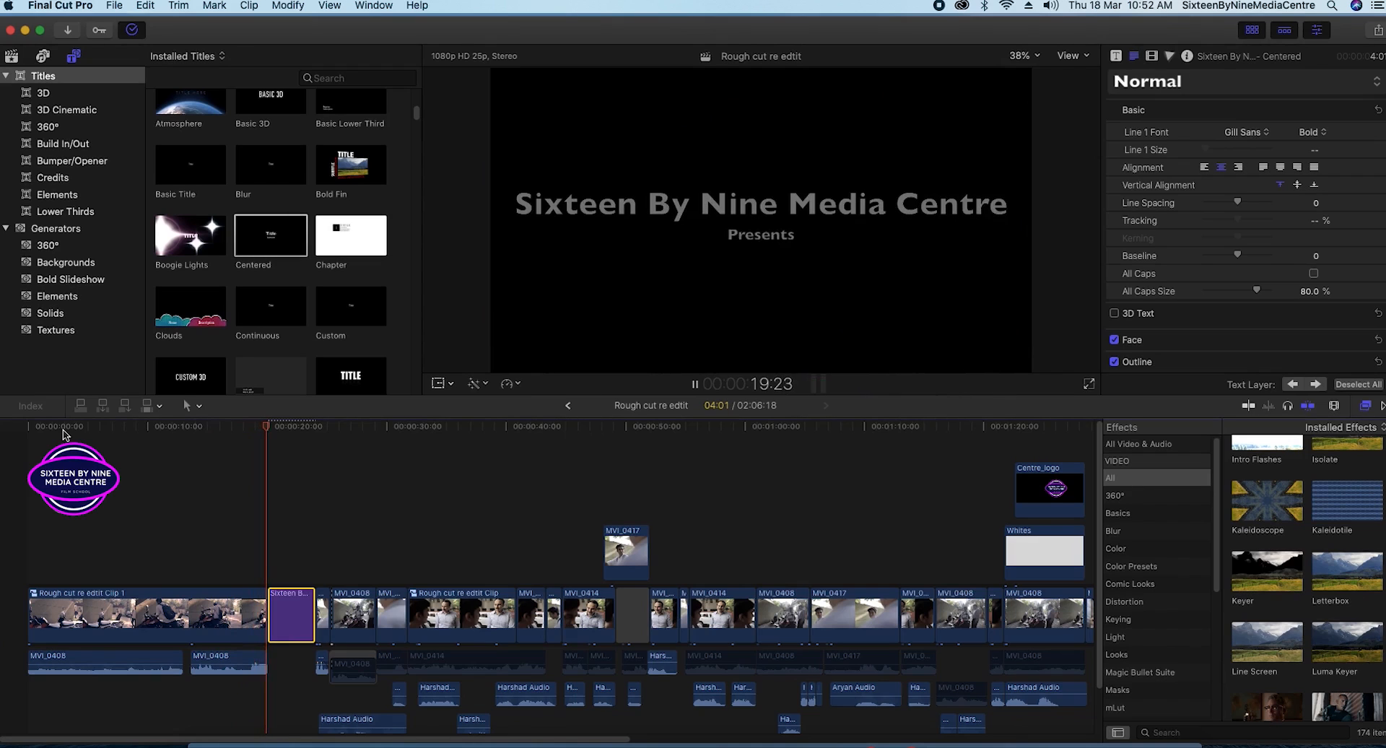
- Replace the centered title's main line with the text "Section"
key(space)
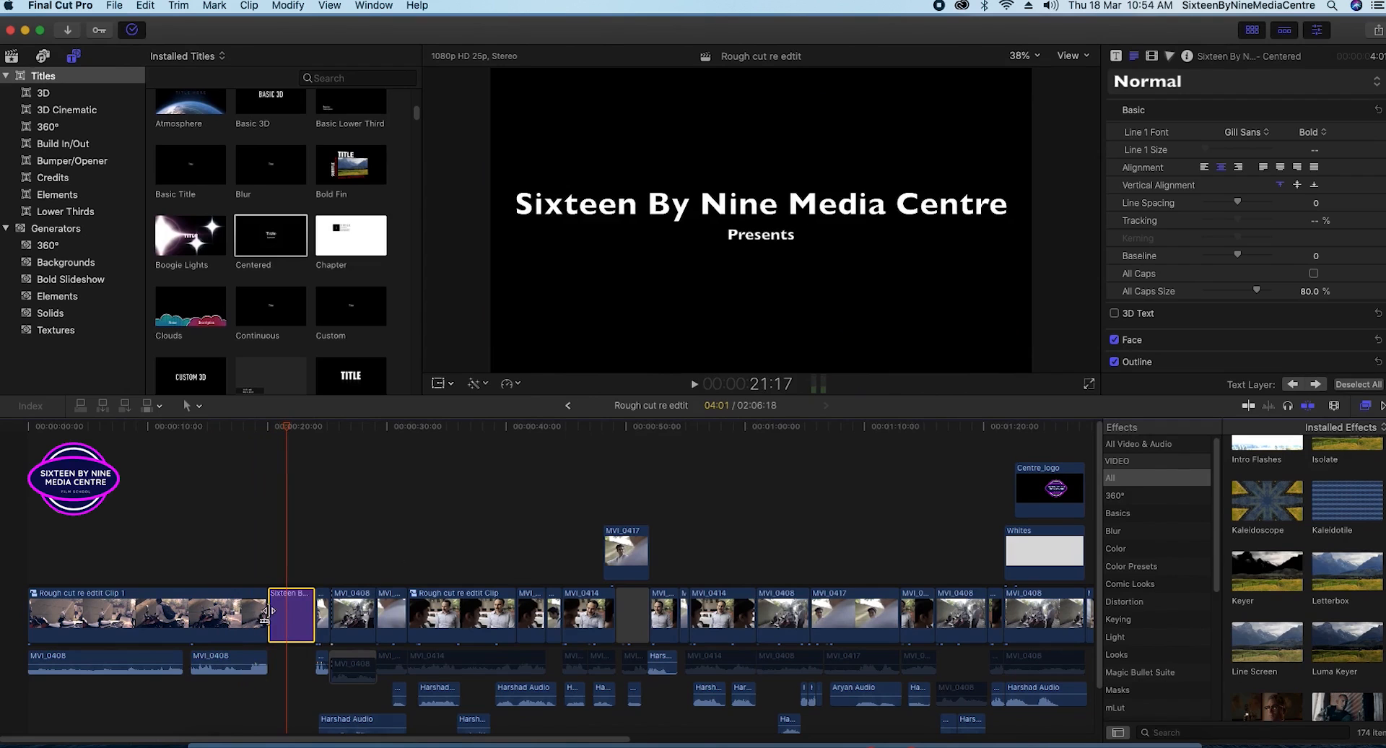
double_click(960, 202)
click(997, 206)
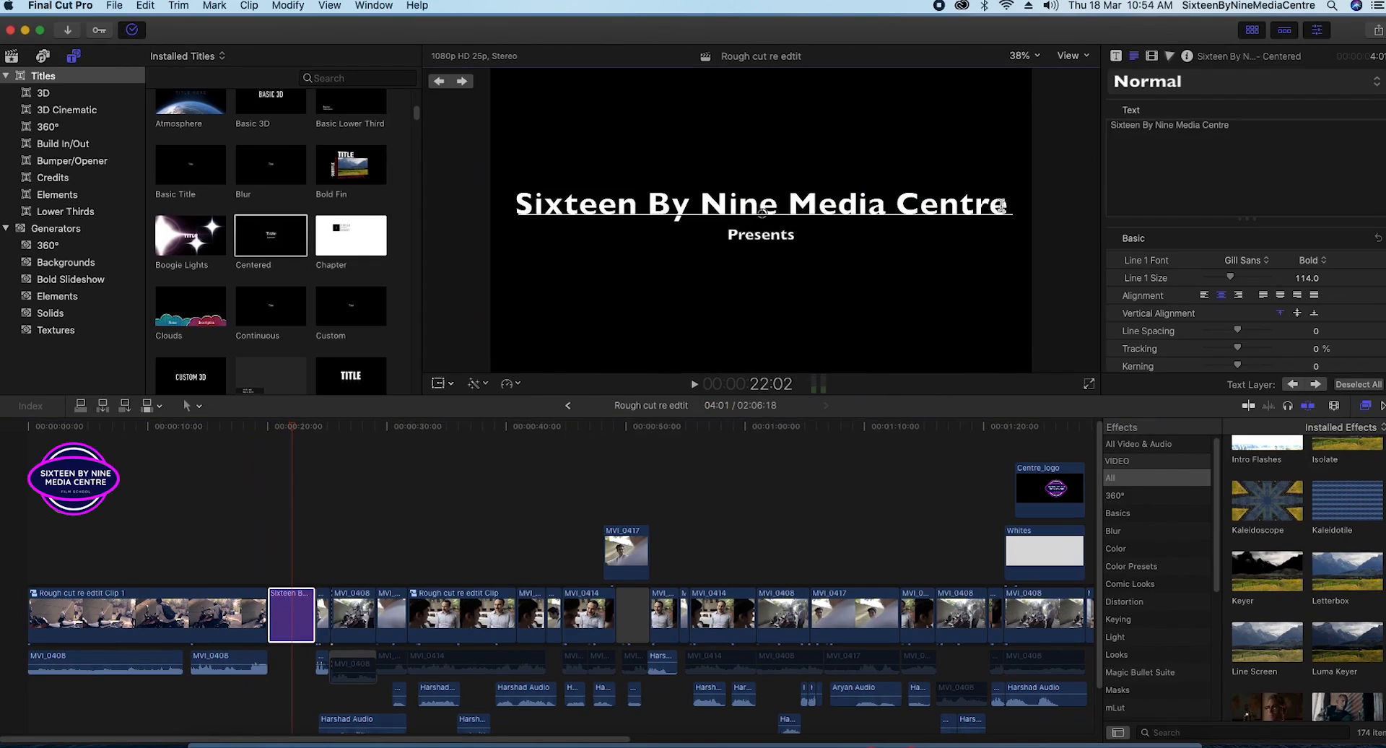
double_click(1003, 205)
click(1006, 204)
key(BackSpace)
key(BackSpace)
key(BackSpace)
key(BackSpace)
key(BackSpace)
key(BackSpace)
key(BackSpace)
key(BackSpace)
key(BackSpace)
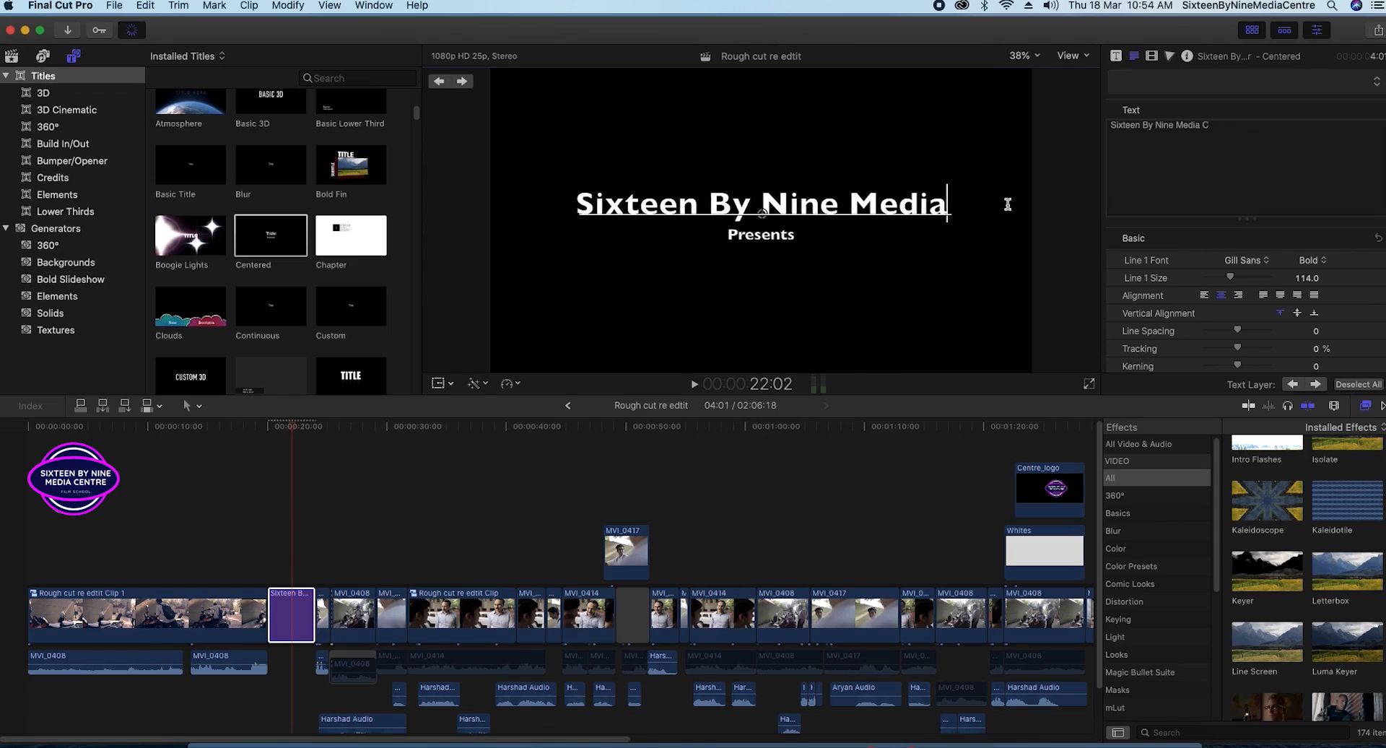
key(BackSpace)
key(BackSpace)
key(BackSpace)
key(BackSpace)
key(BackSpace)
key(BackSpace)
key(BackSpace)
key(BackSpace)
key(BackSpace)
key(BackSpace)
key(BackSpace)
key(BackSpace)
key(BackSpace)
key(BackSpace)
key(BackSpace)
key(BackSpace)
key(BackSpace)
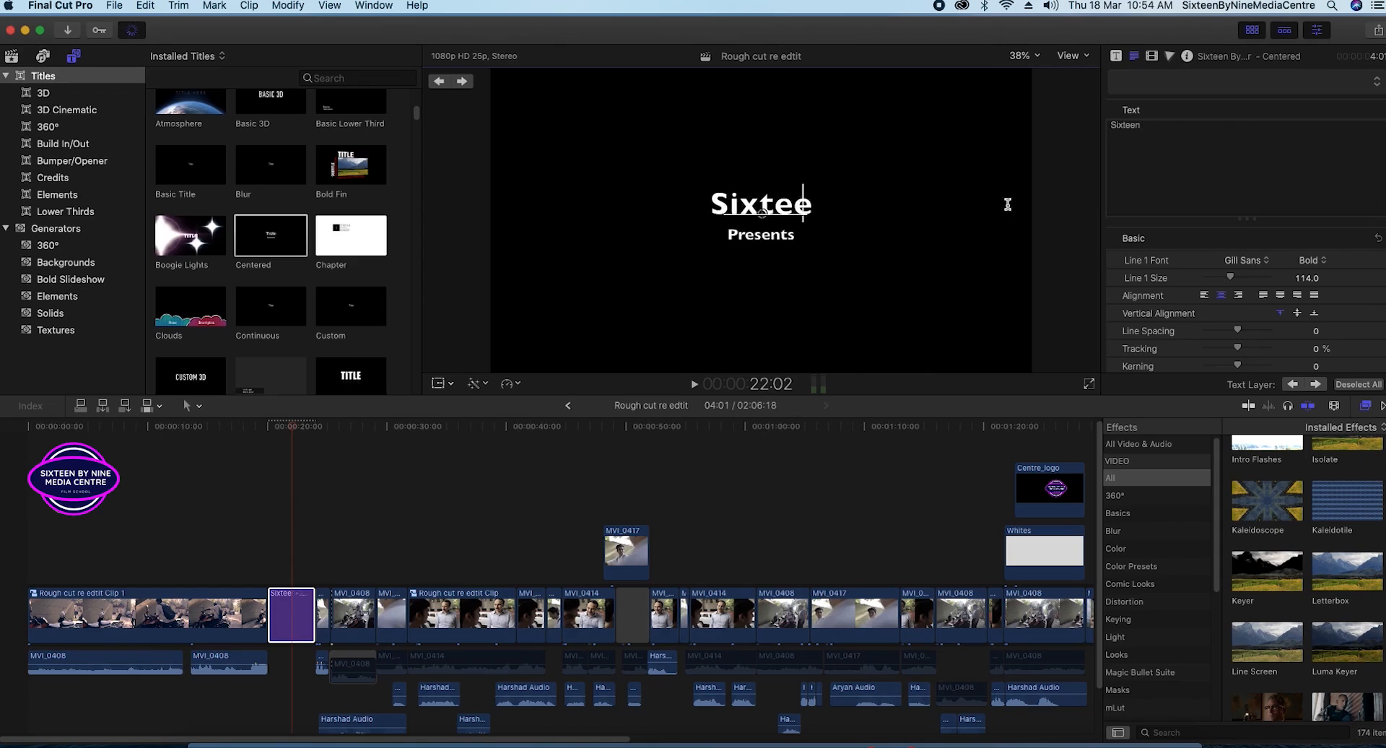
key(BackSpace)
key(BackSpace)
text(S)
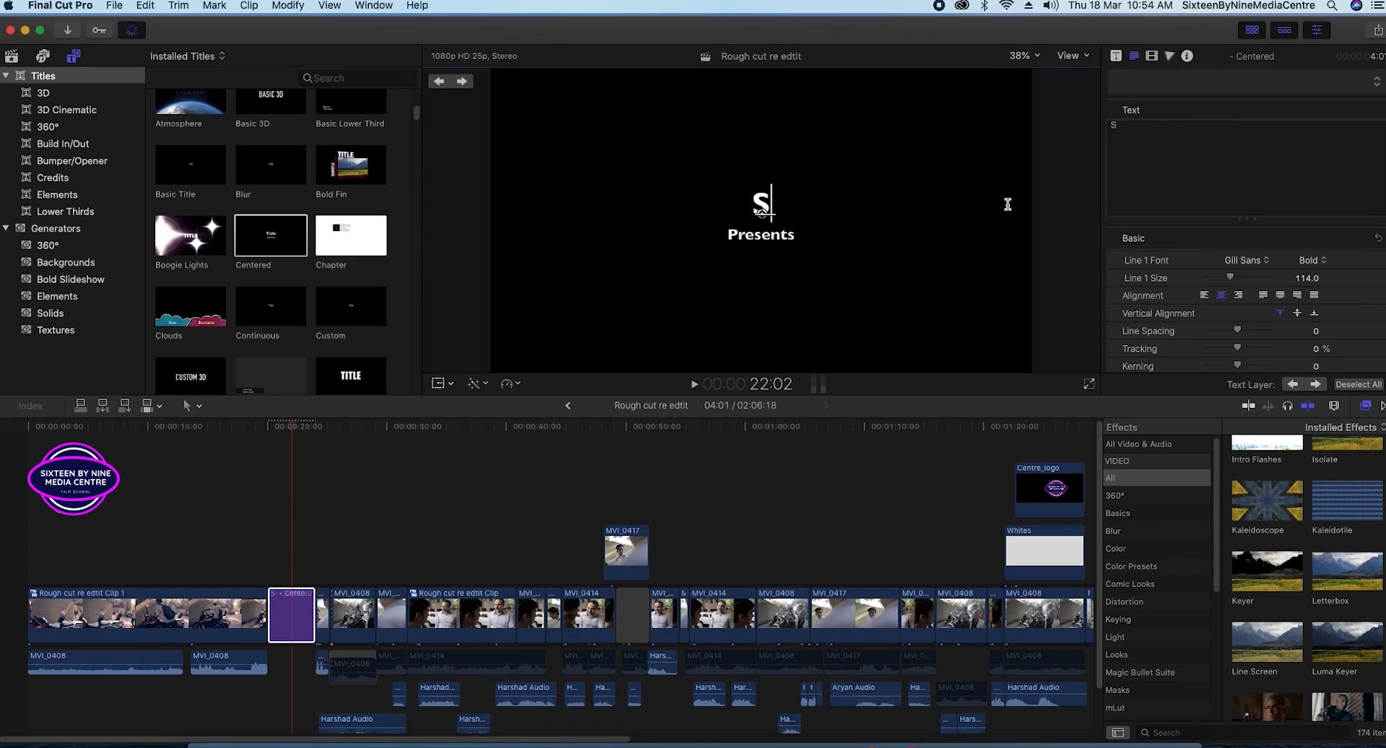
text(ection)
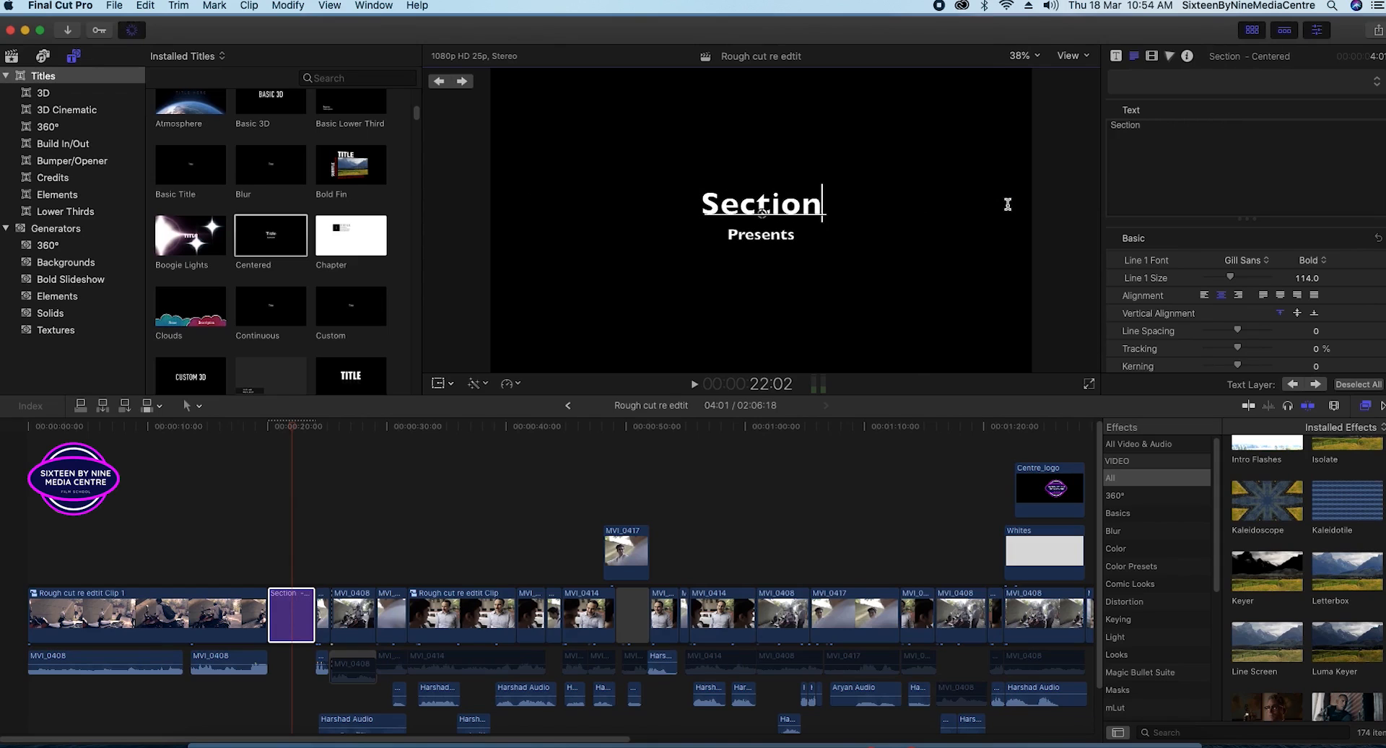
key(Escape)
- Replace the centered title's second line, "Presents", with "01"
double_click(790, 236)
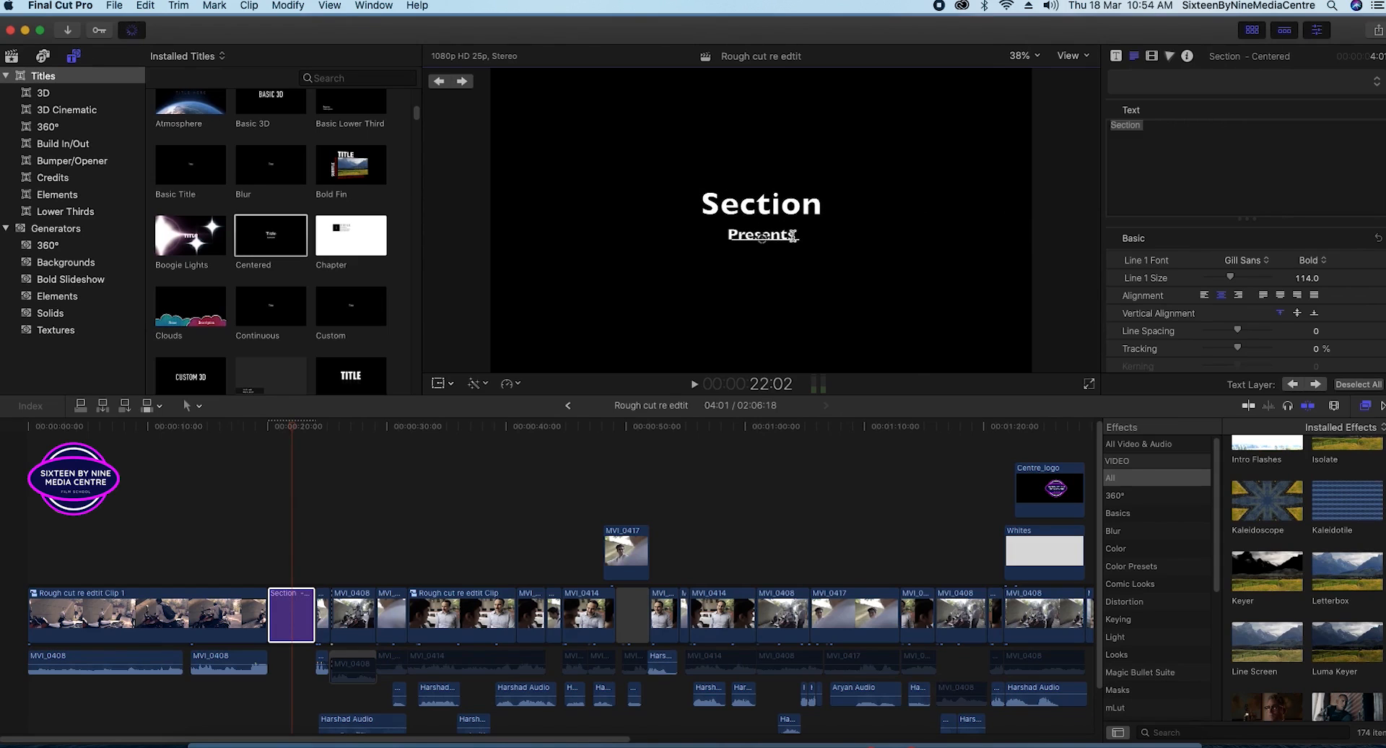
key(BackSpace)
key(BackSpace)
key(BackSpace)
key(BackSpace)
key(BackSpace)
key(BackSpace)
key(BackSpace)
key(BackSpace)
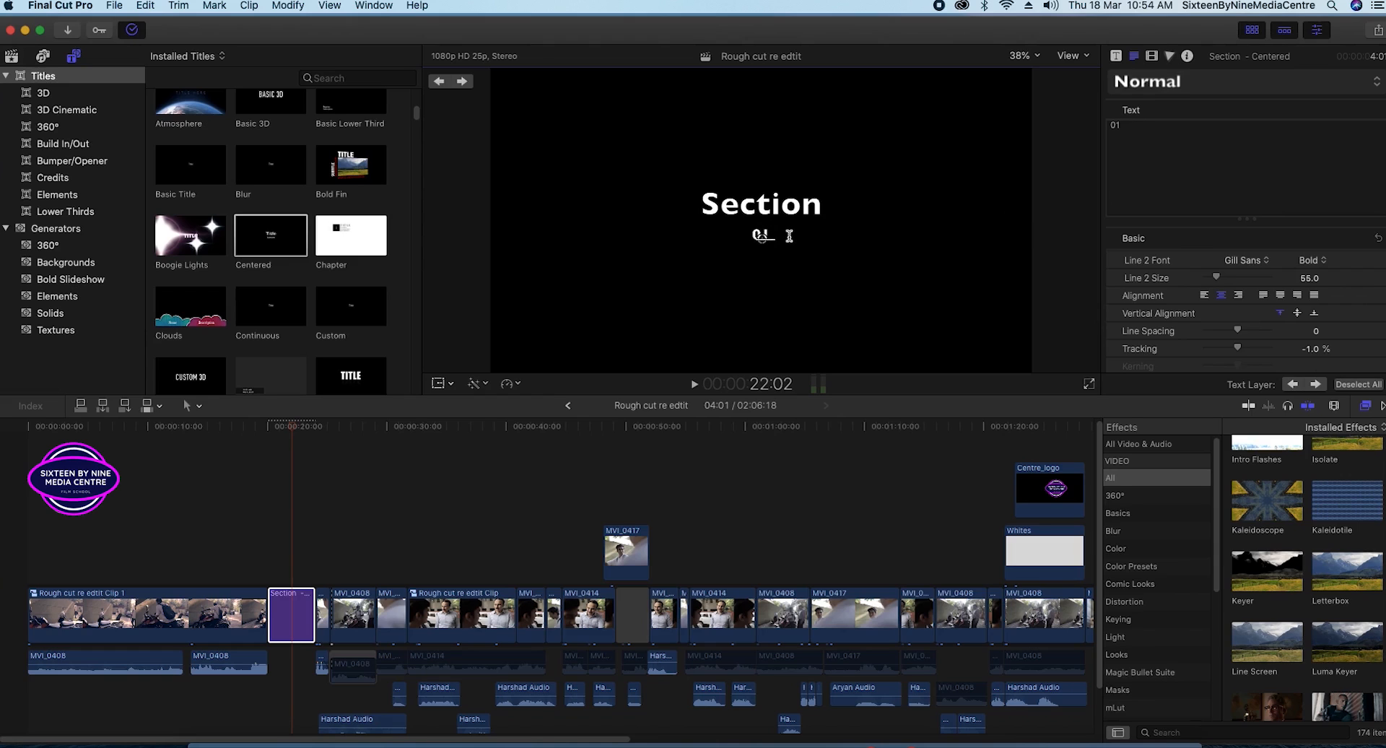
click(431, 498)
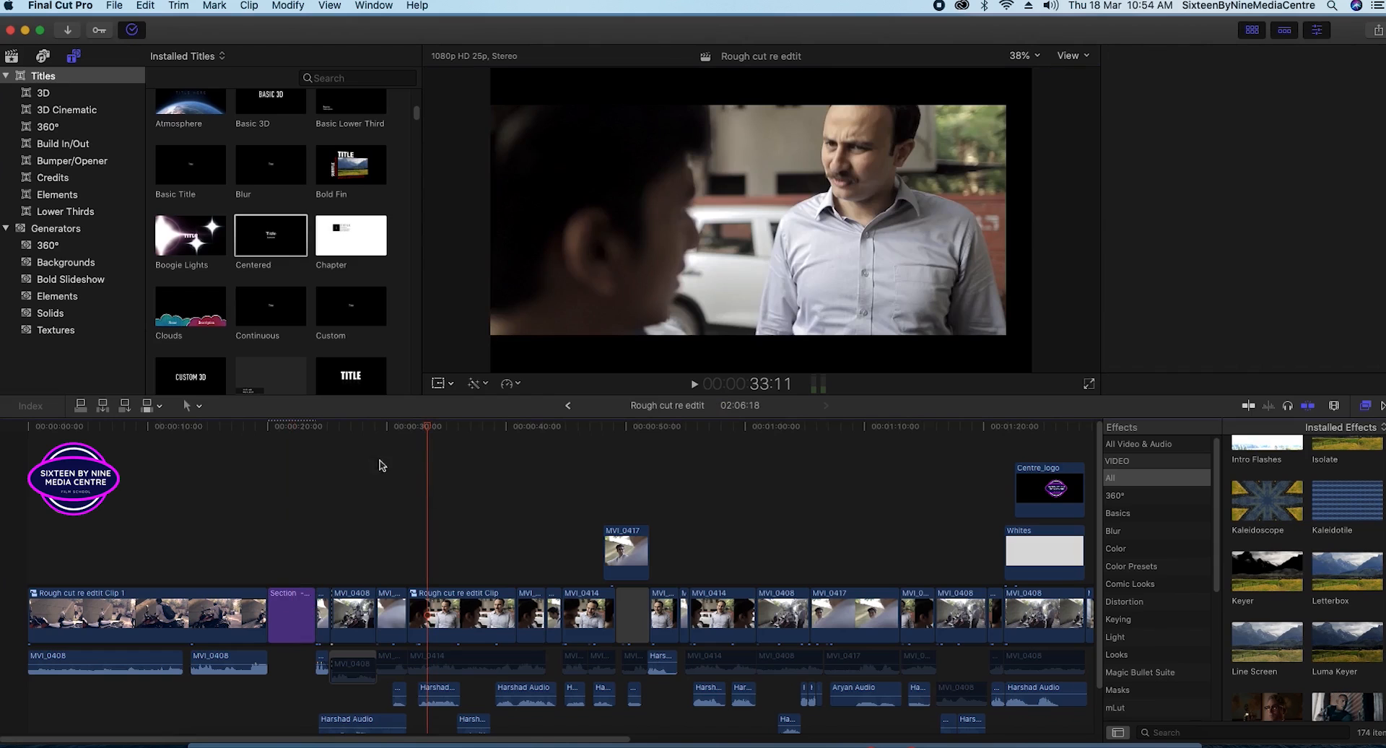
- Trim the start of the Section title clip in the timeline so it lasts 1 second 22 frames
drag(428, 430, 294, 430)
click(281, 612)
drag(281, 612, 292, 614)
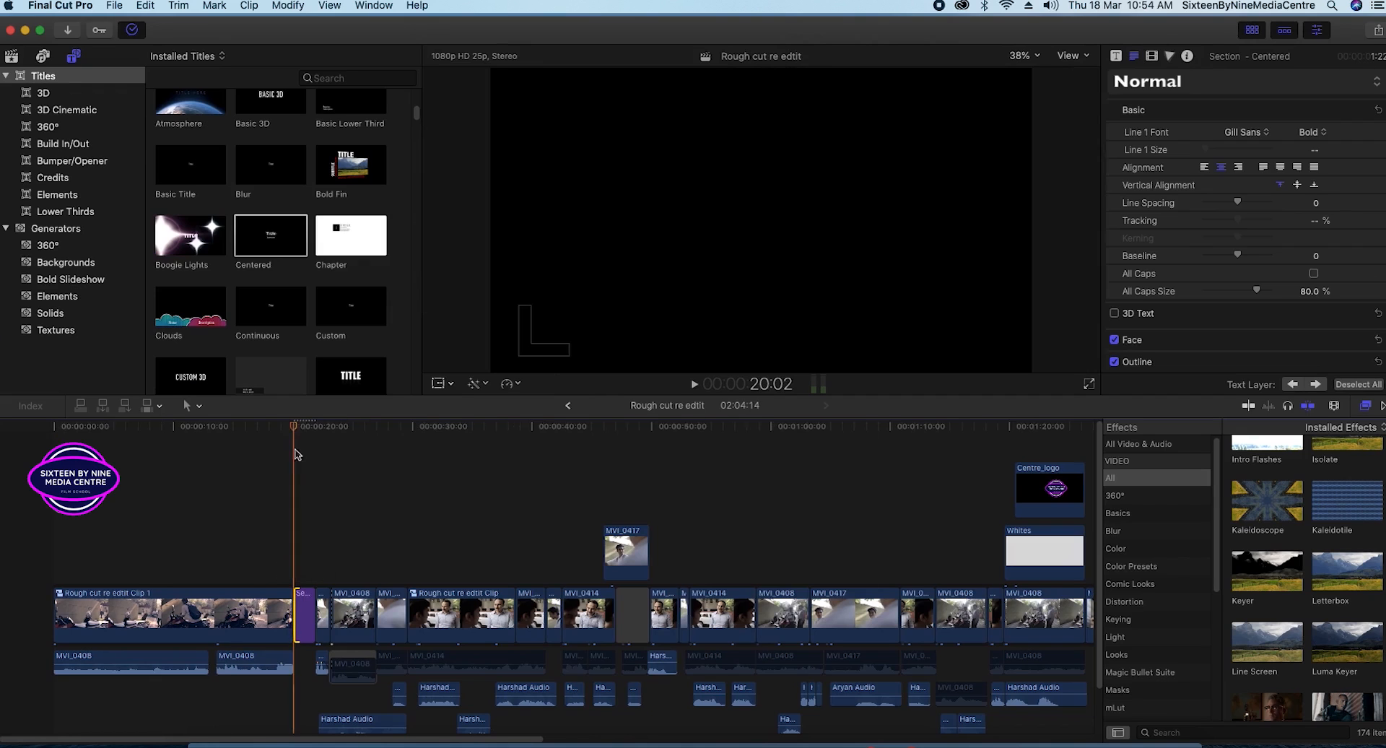
- Play back the shortened Section title and skim through the clips that follow it
key(space)
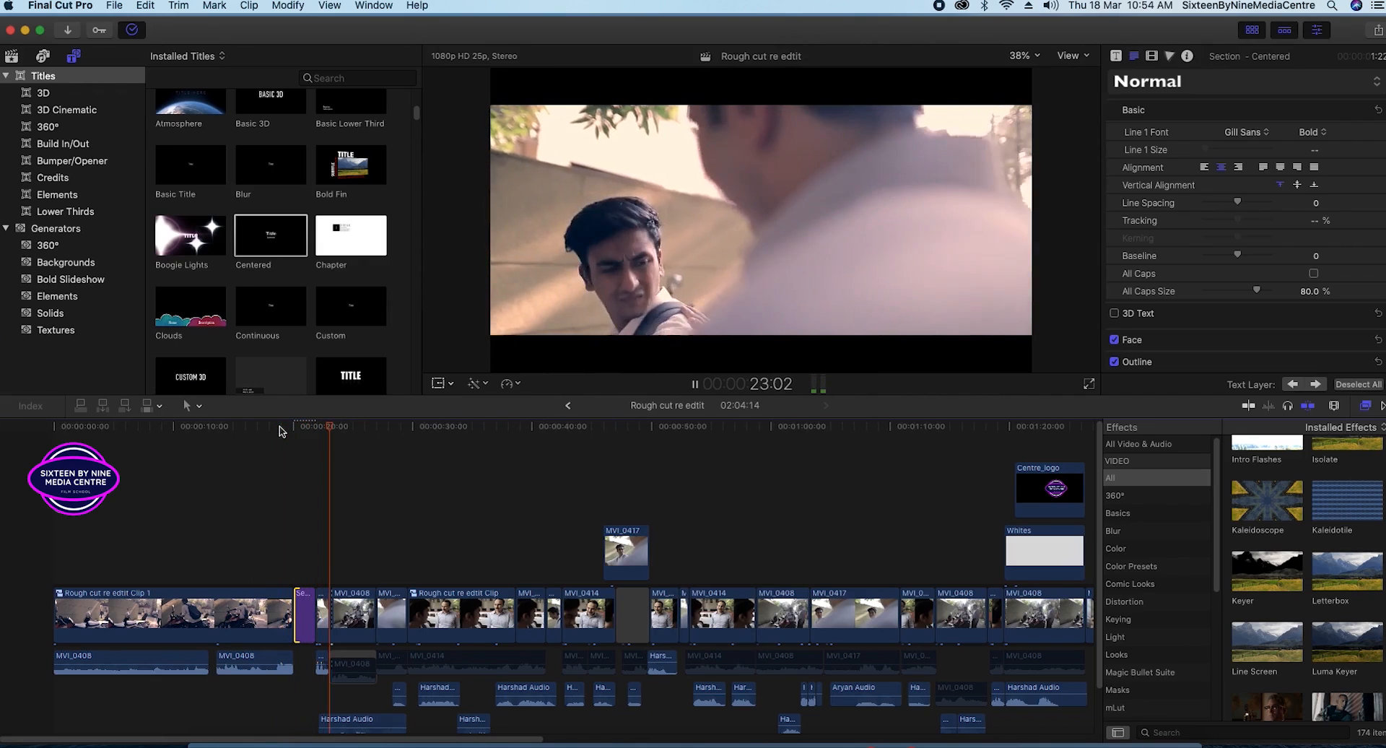
key(space)
drag(338, 432, 305, 426)
click(308, 633)
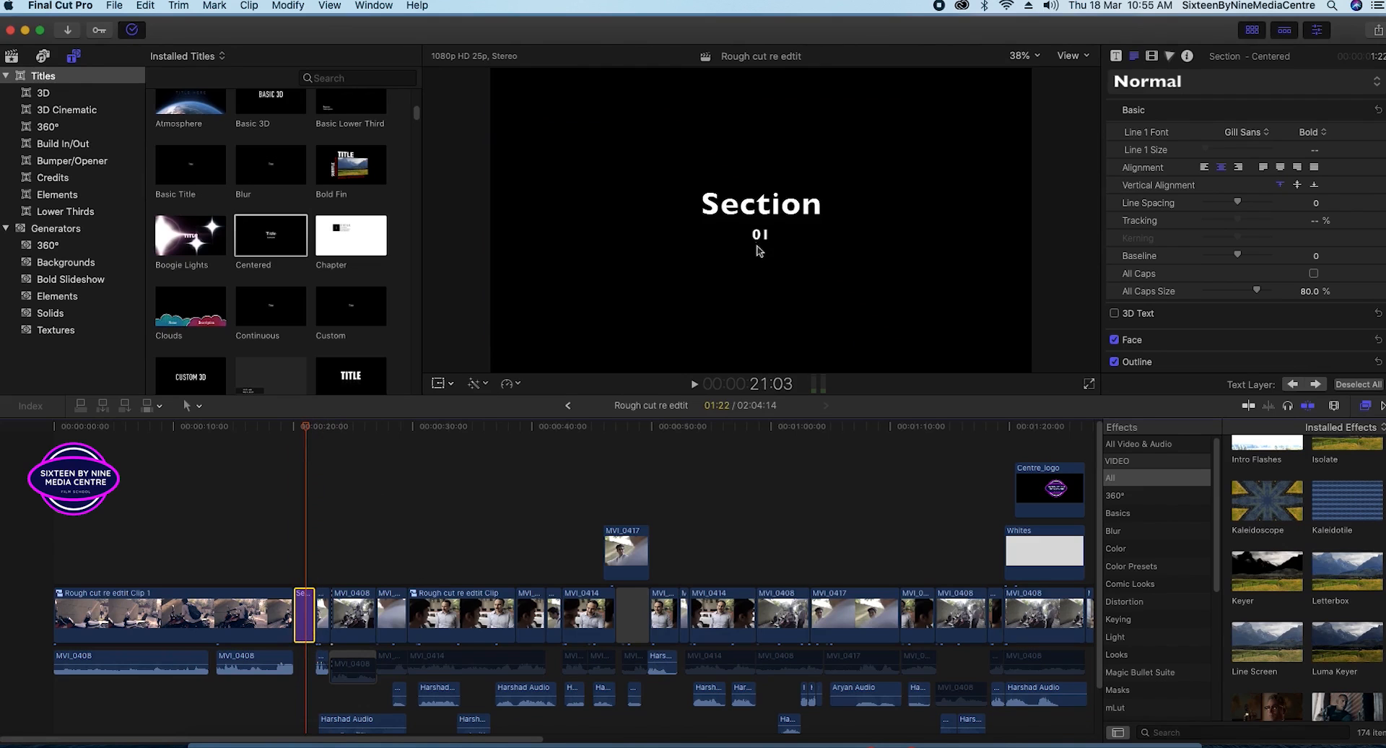
drag(303, 448, 330, 483)
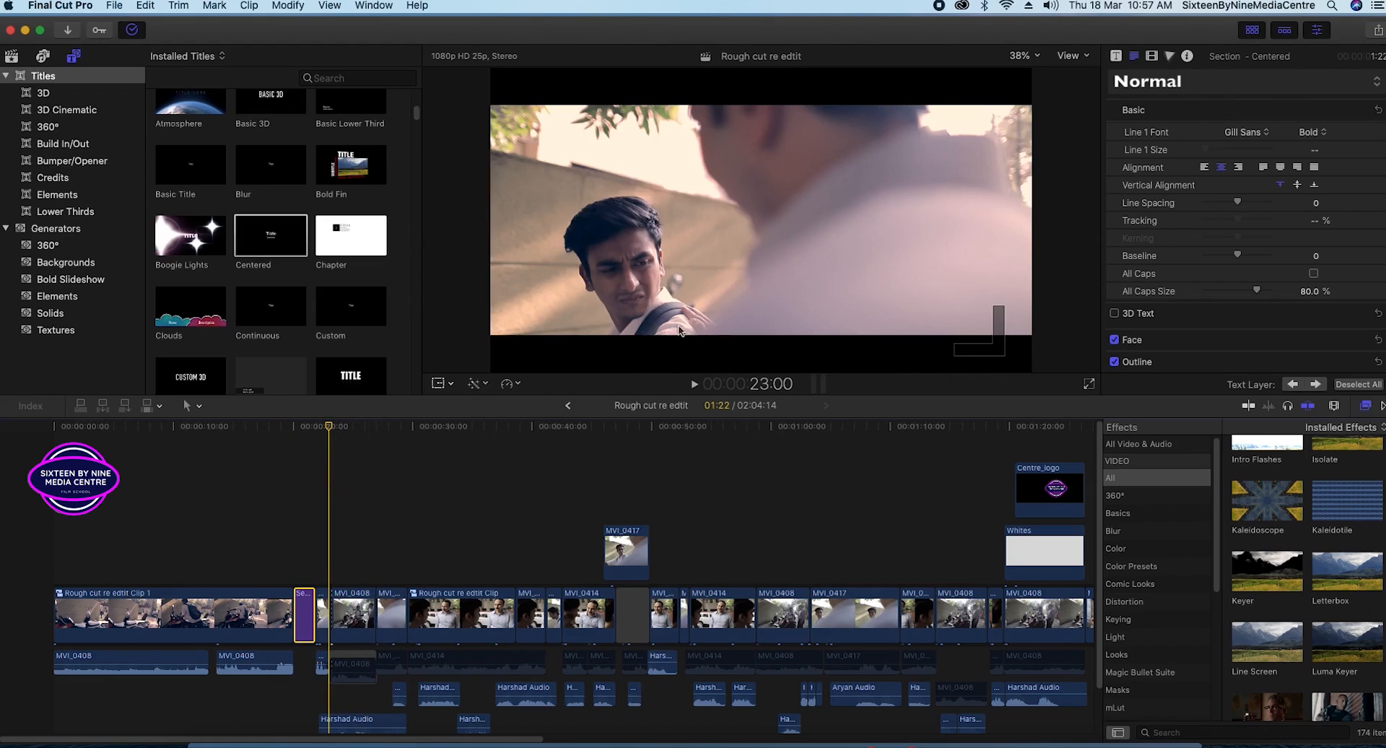
drag(336, 431, 431, 440)
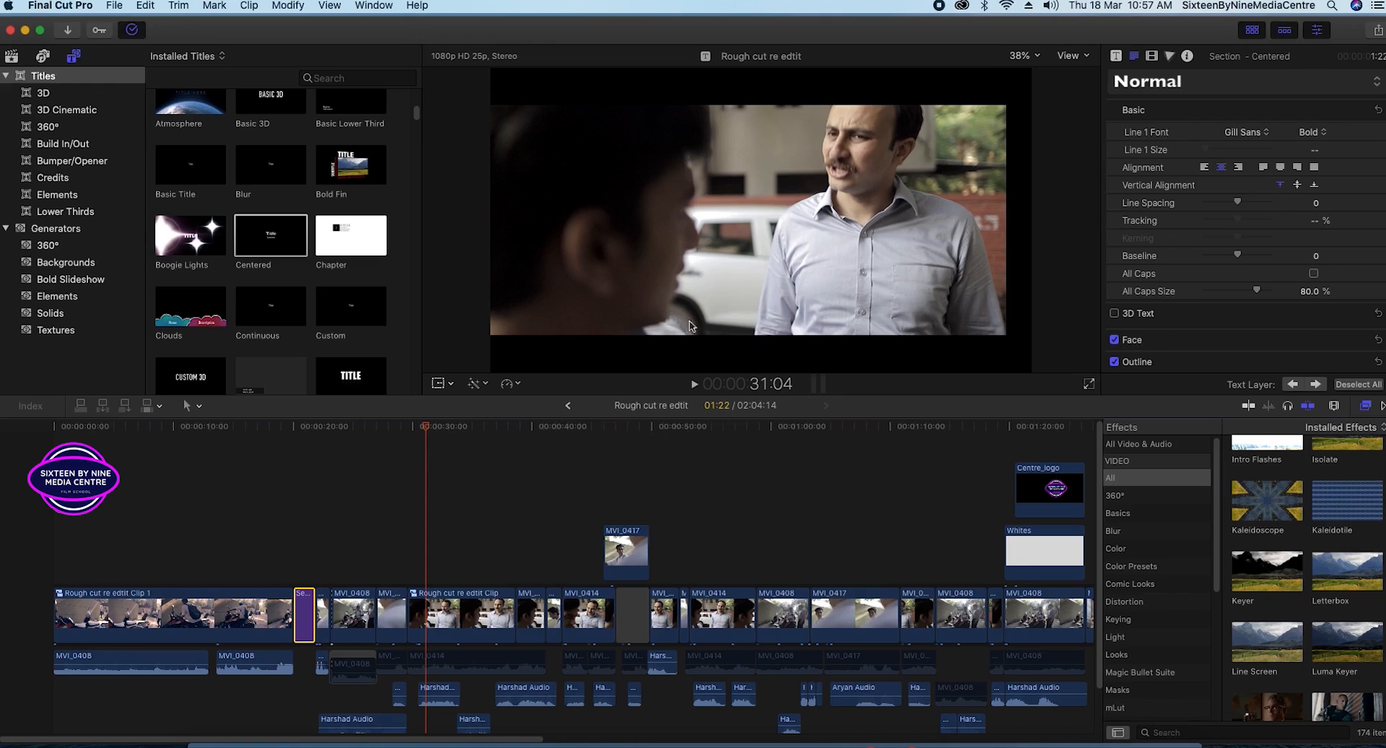
key(space)
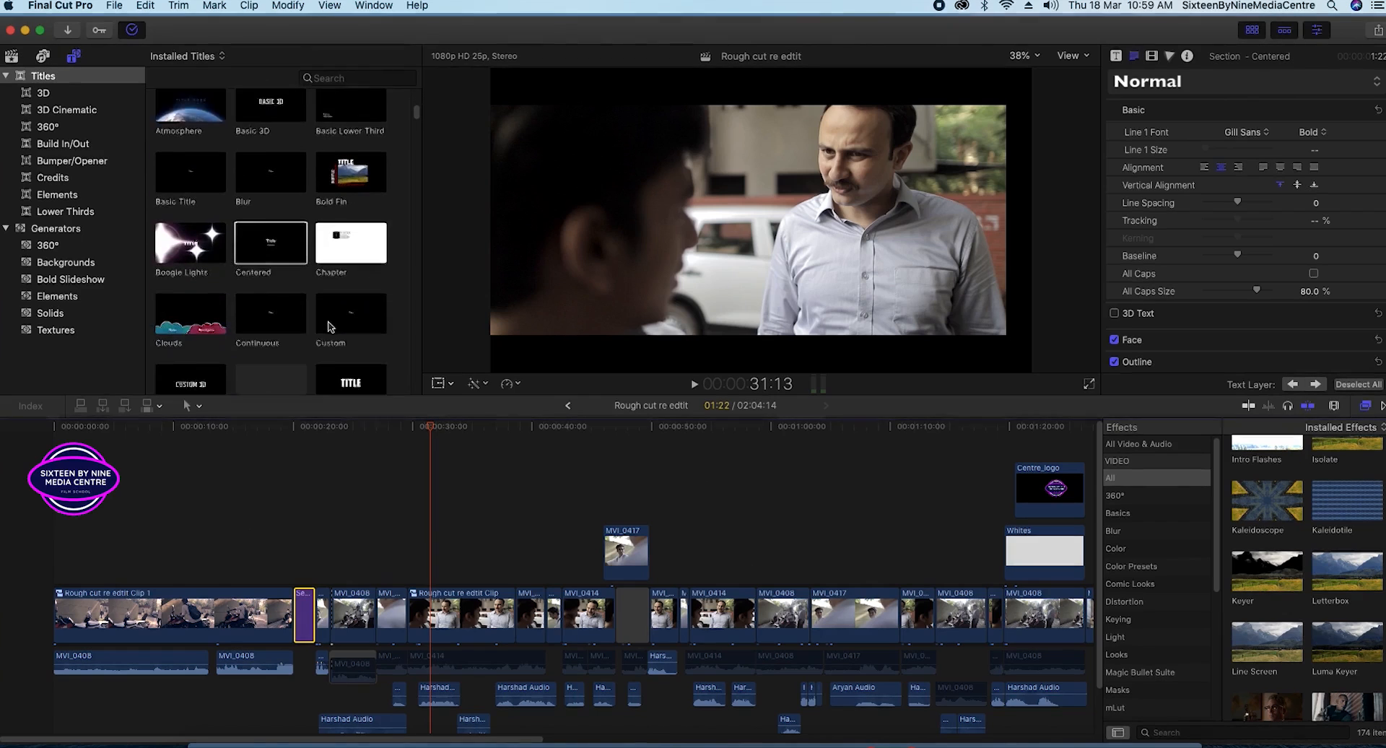
- Look through the installed titles and preview the available styles for another title
scroll(328, 326, down, 2)
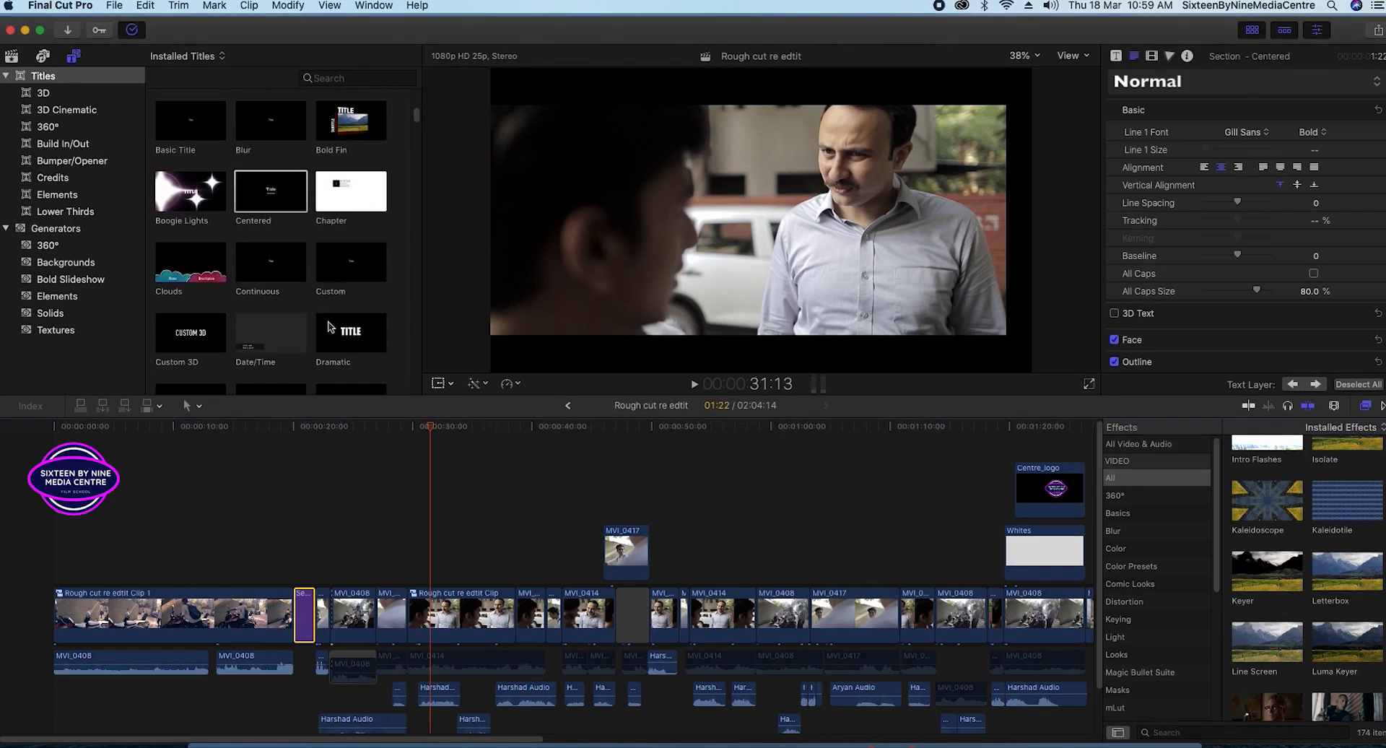
scroll(329, 326, down, 1)
scroll(199, 285, down, 2)
scroll(282, 336, down, 3)
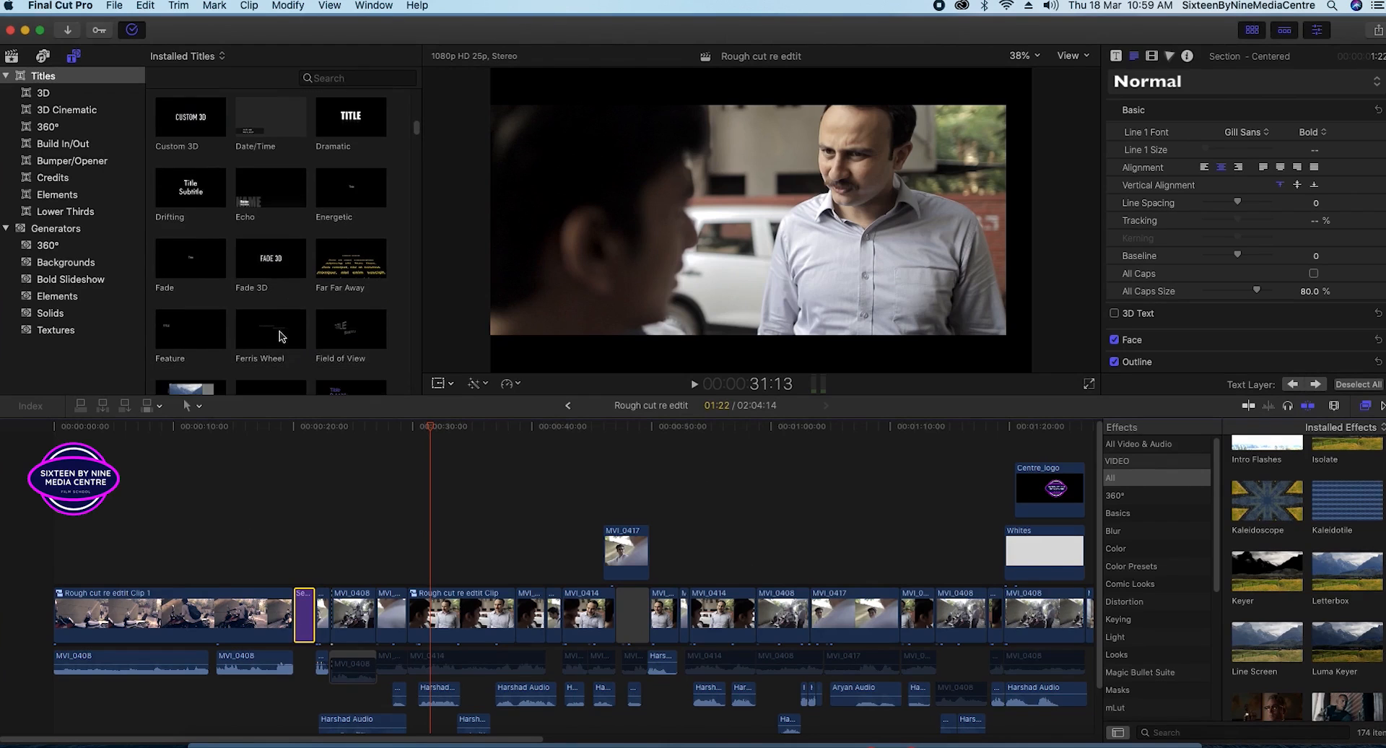
scroll(288, 327, down, 4)
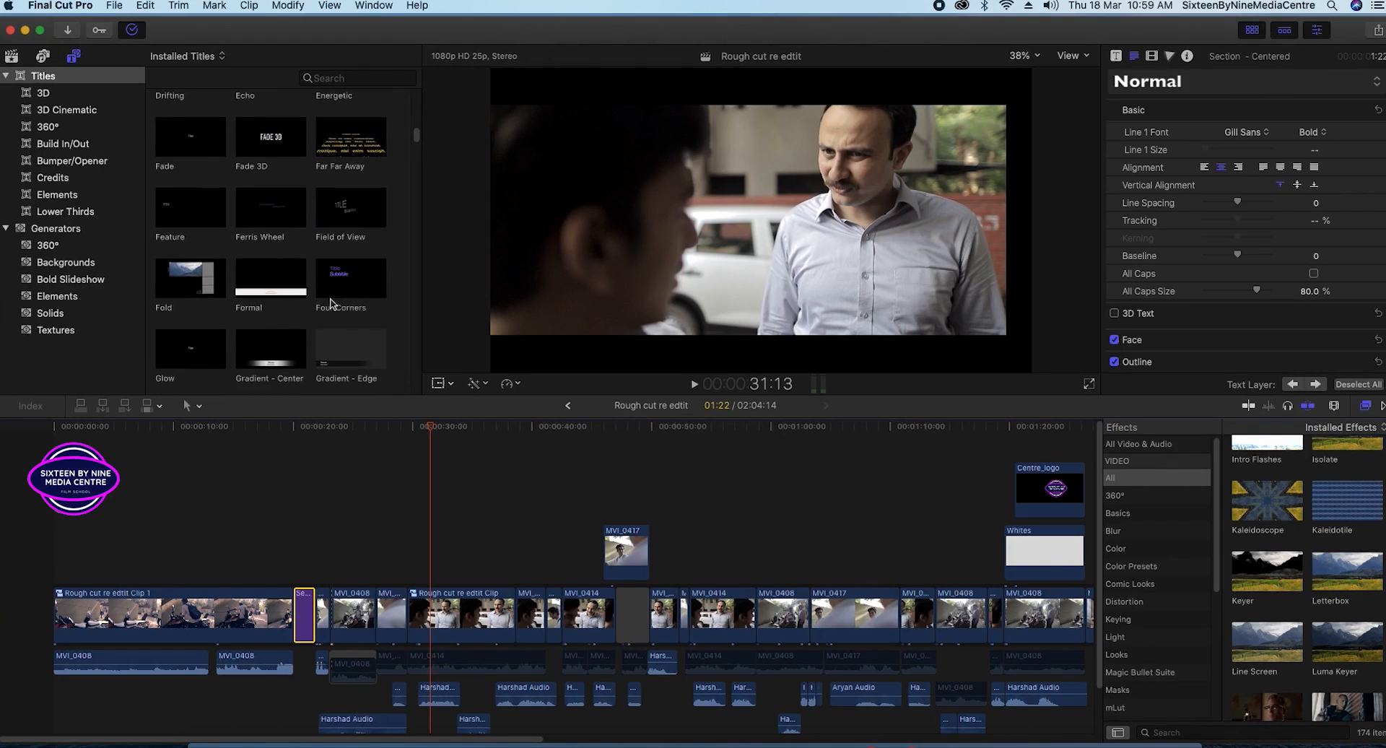
scroll(163, 297, down, 4)
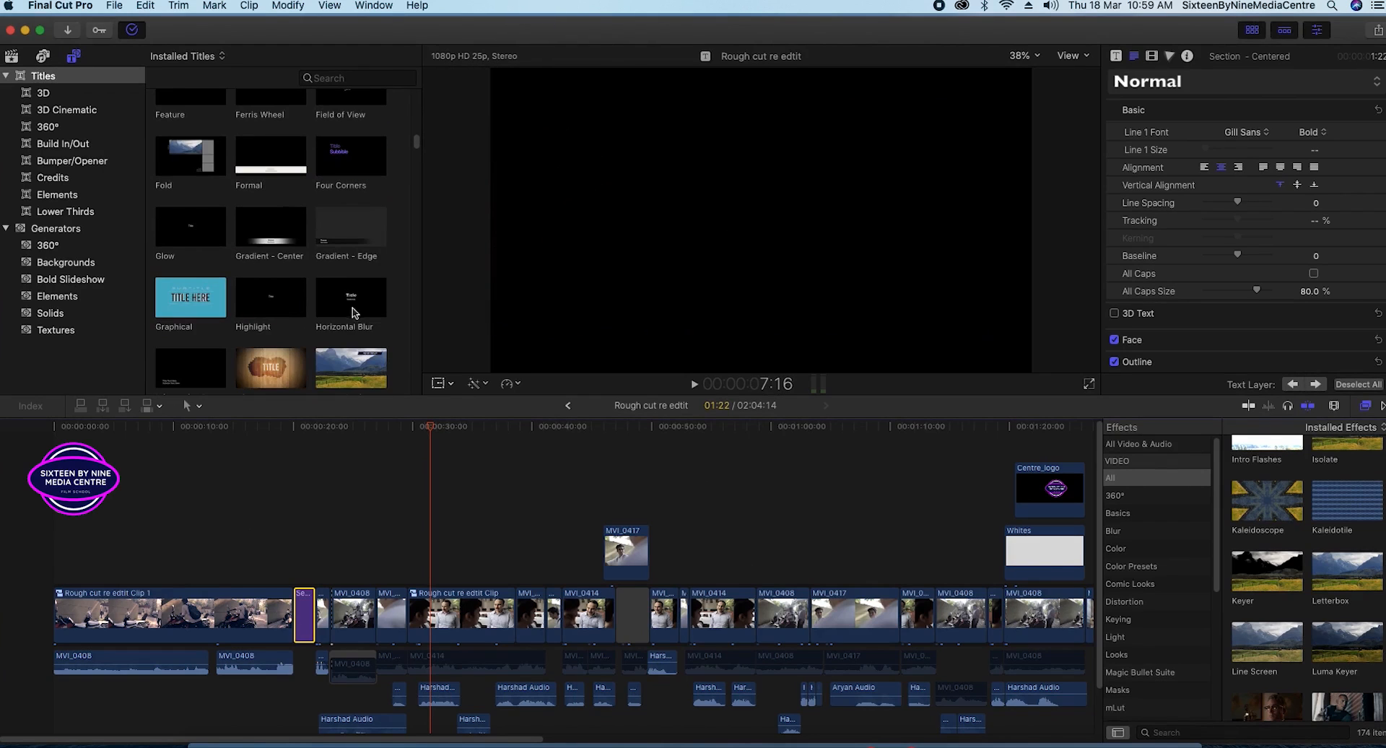
scroll(283, 322, down, 9)
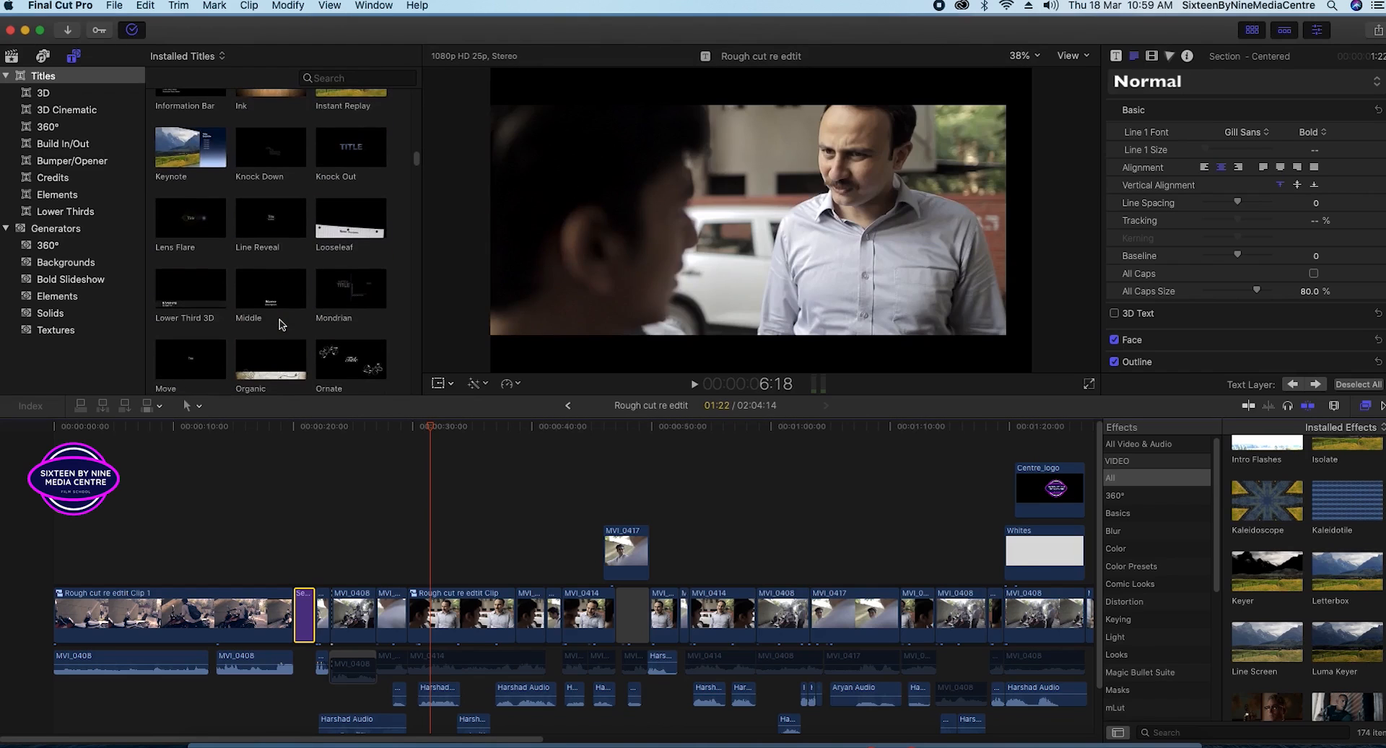
scroll(280, 324, down, 1)
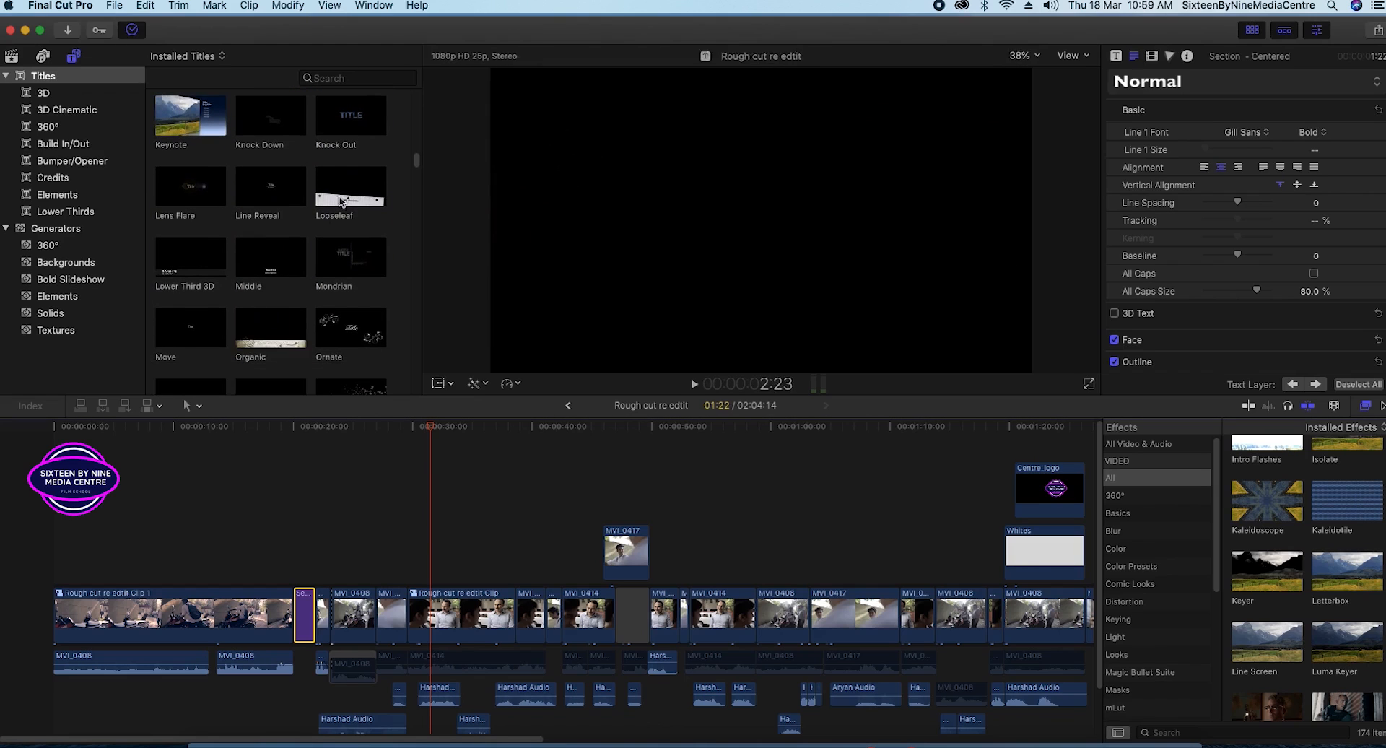
scroll(273, 282, down, 8)
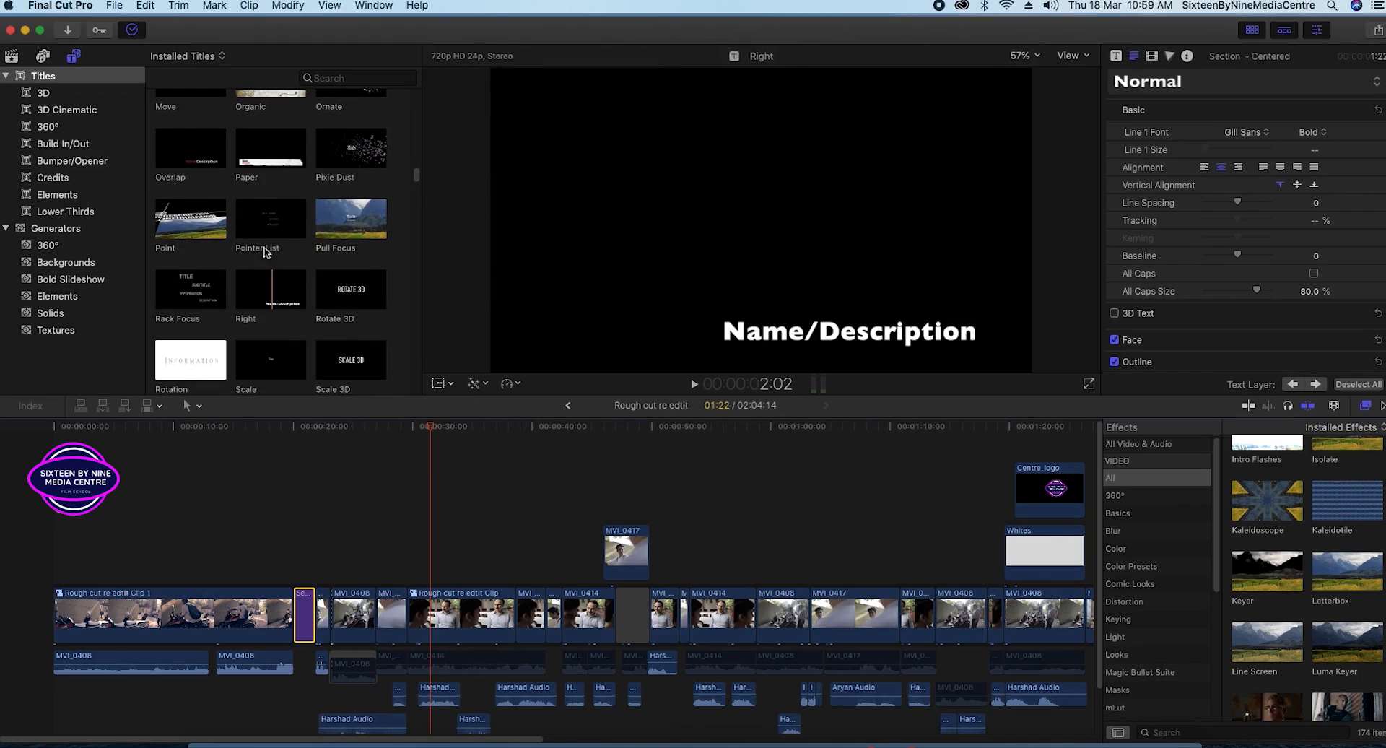
scroll(263, 292, down, 1)
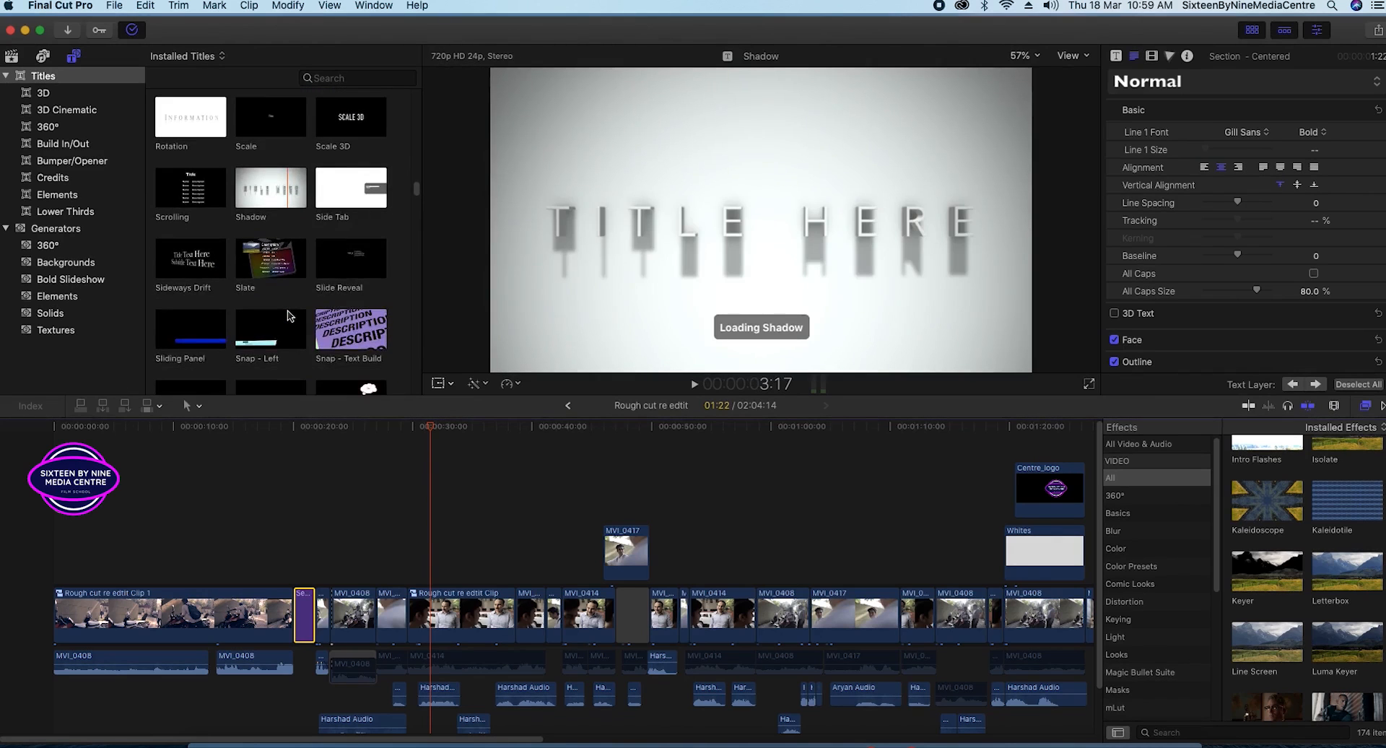
scroll(288, 315, up, 15)
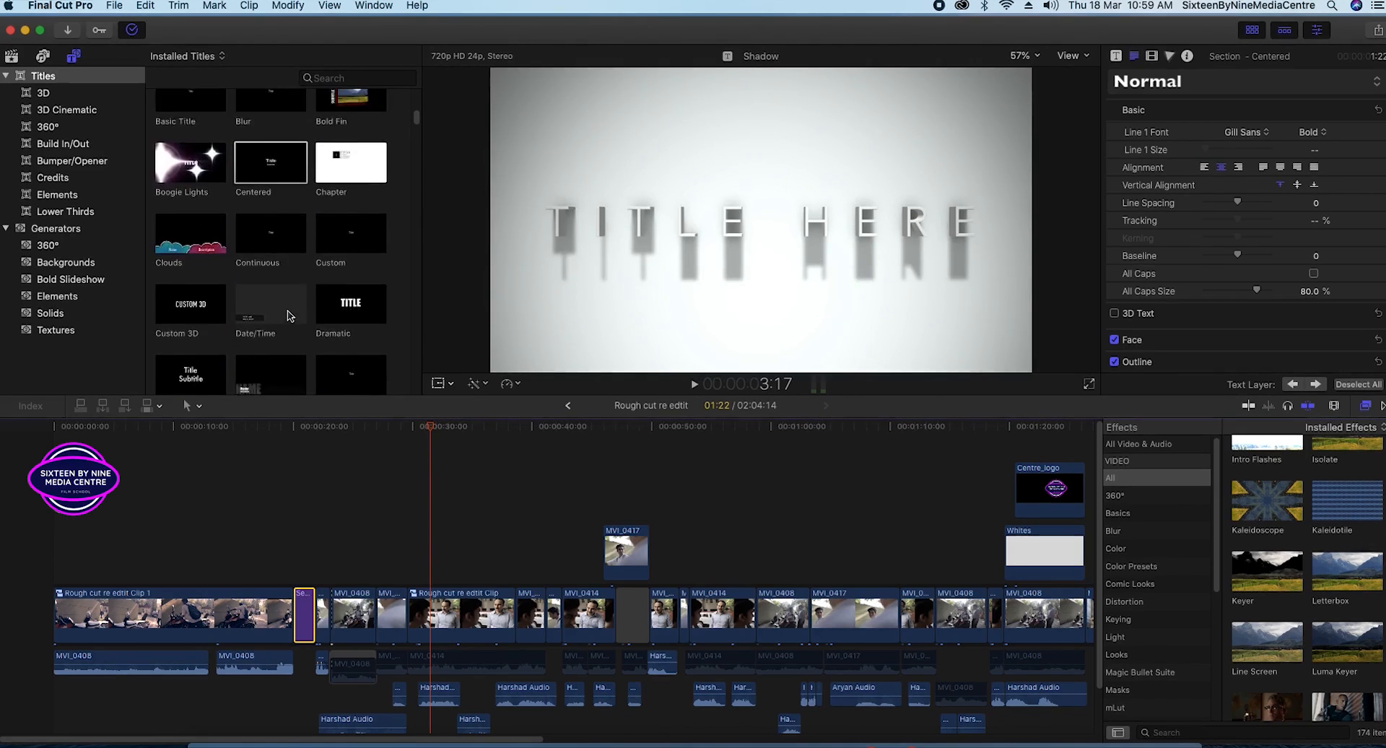
scroll(287, 316, up, 3)
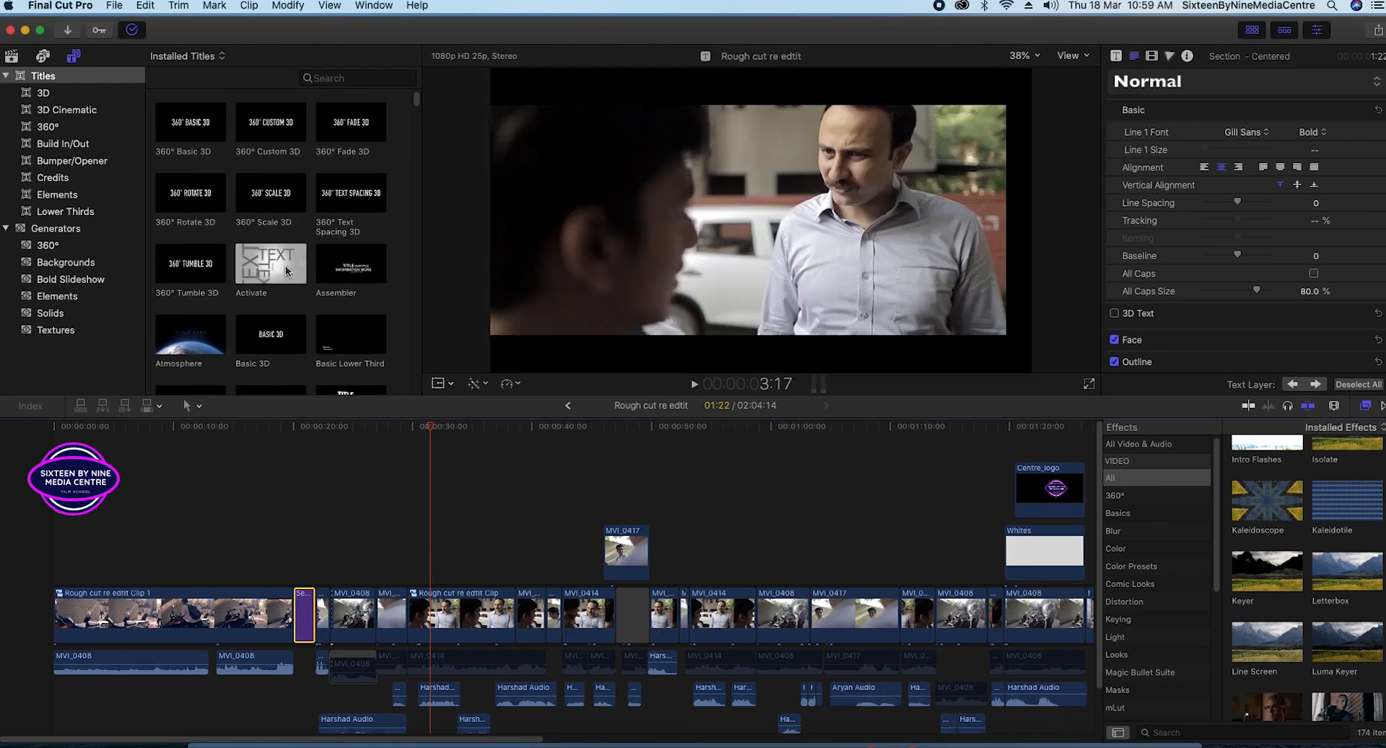
- Add the Formal title above the MVI_0408 clip shortly after the Section title, starting at about 23 seconds
scroll(287, 310, down, 2)
scroll(287, 309, down, 3)
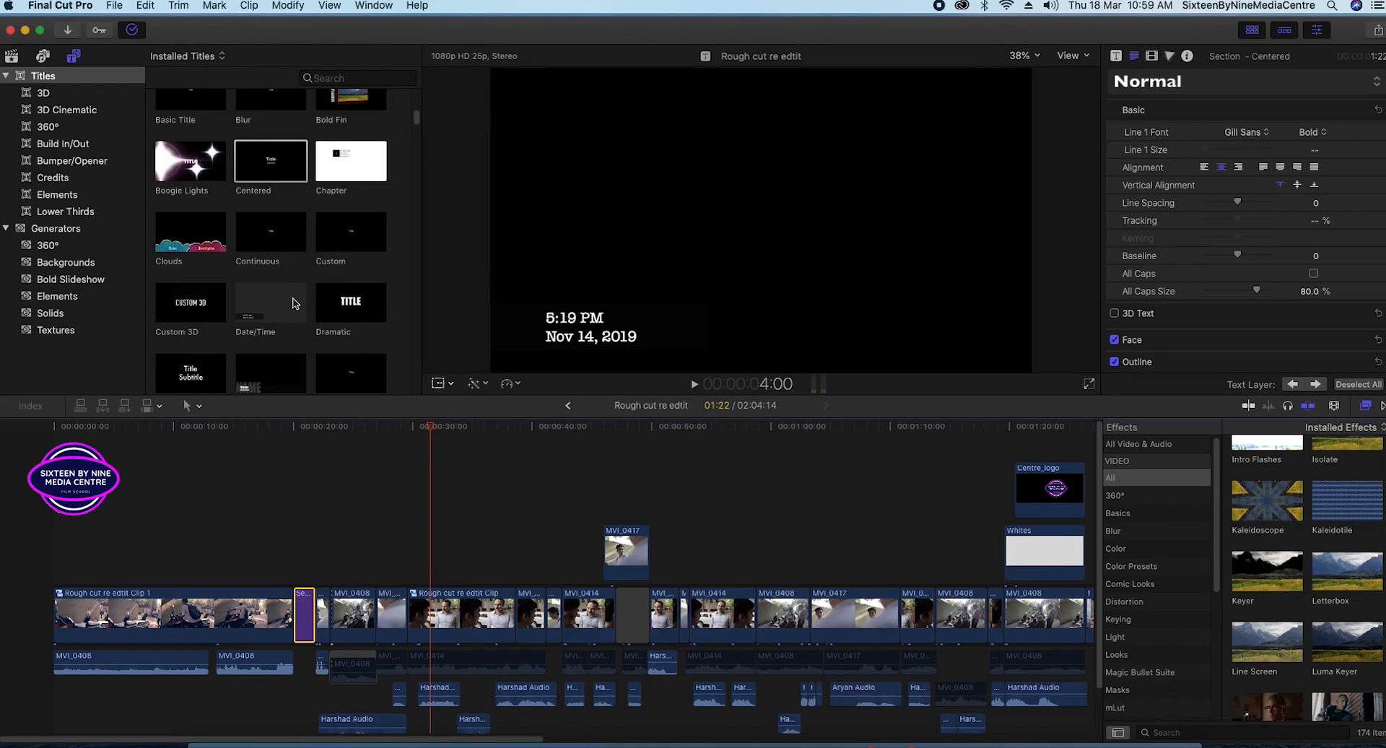
scroll(294, 304, down, 3)
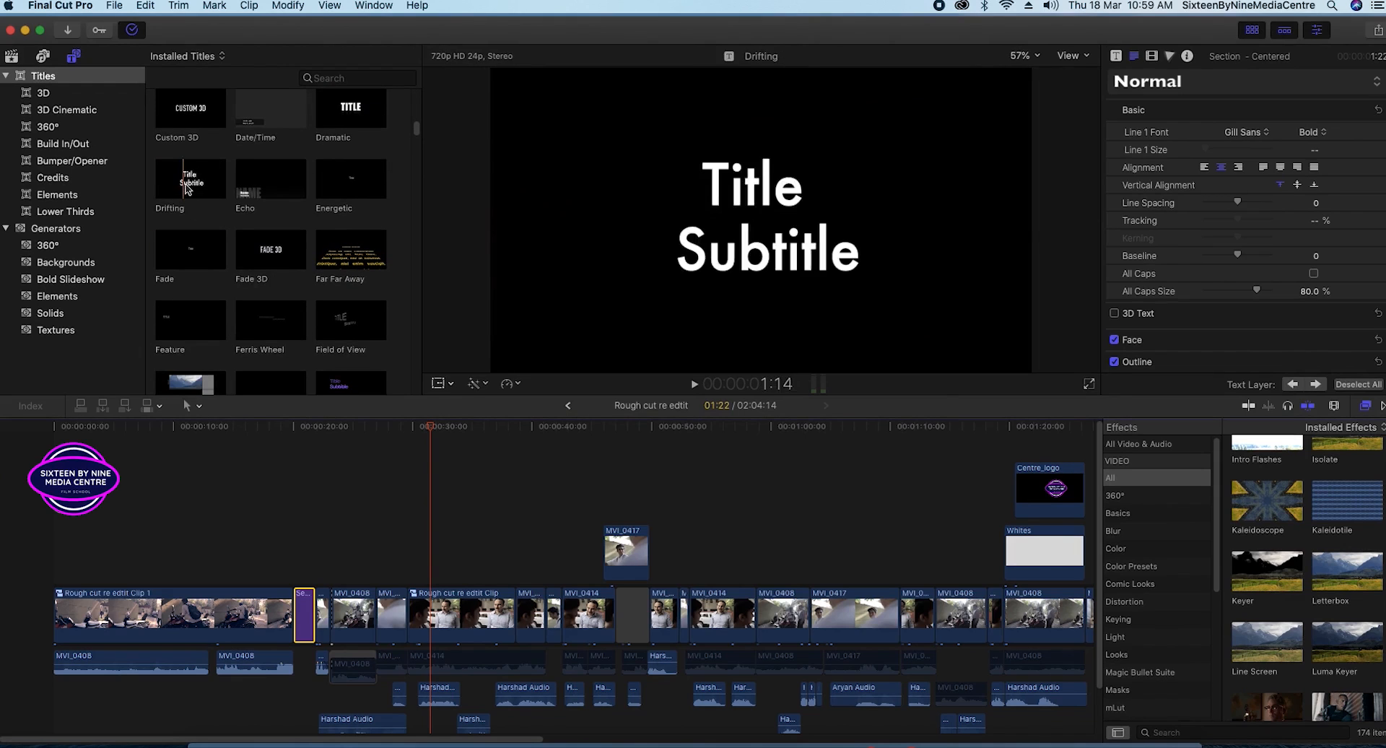
scroll(226, 346, down, 2)
scroll(226, 346, down, 1)
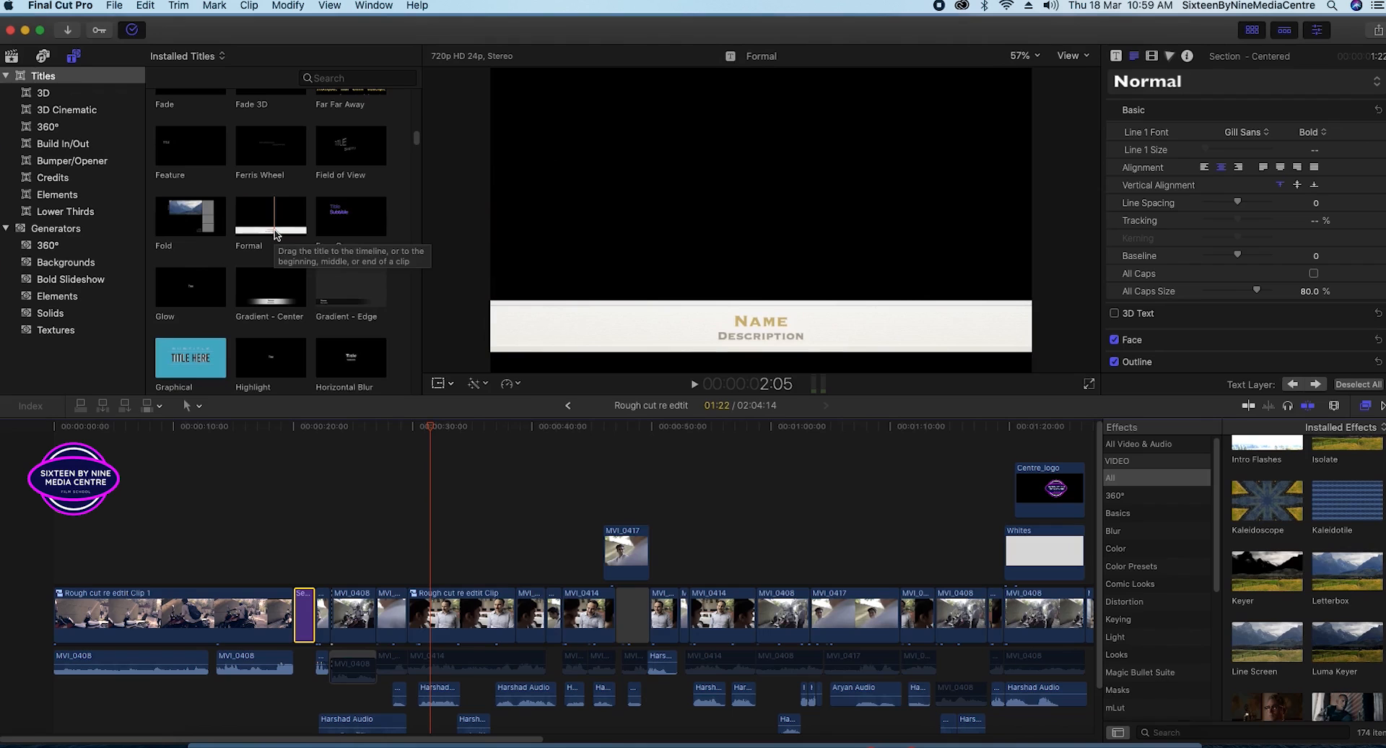
drag(274, 233, 345, 570)
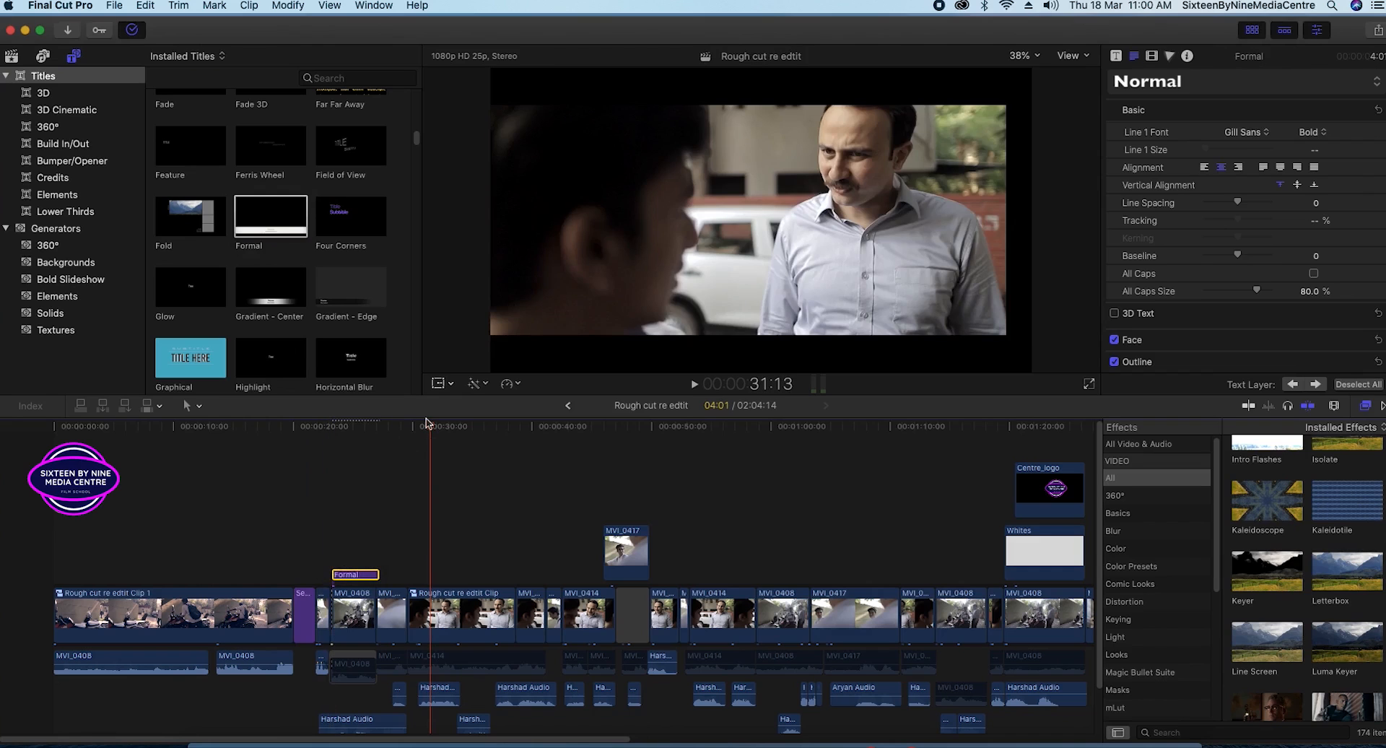
- Play back the start of the Formal title over the MVI_0408 clip to check how it animates
click(353, 435)
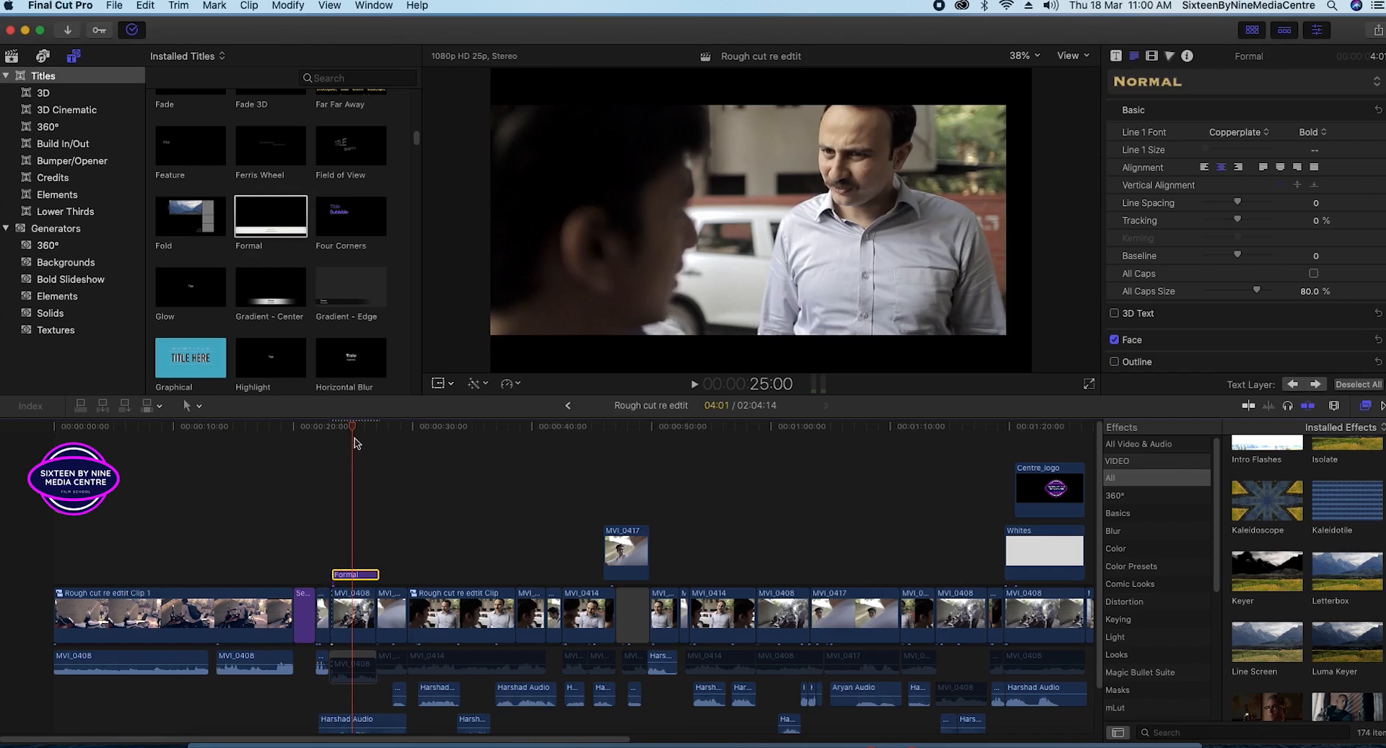
drag(353, 427, 315, 432)
key(space)
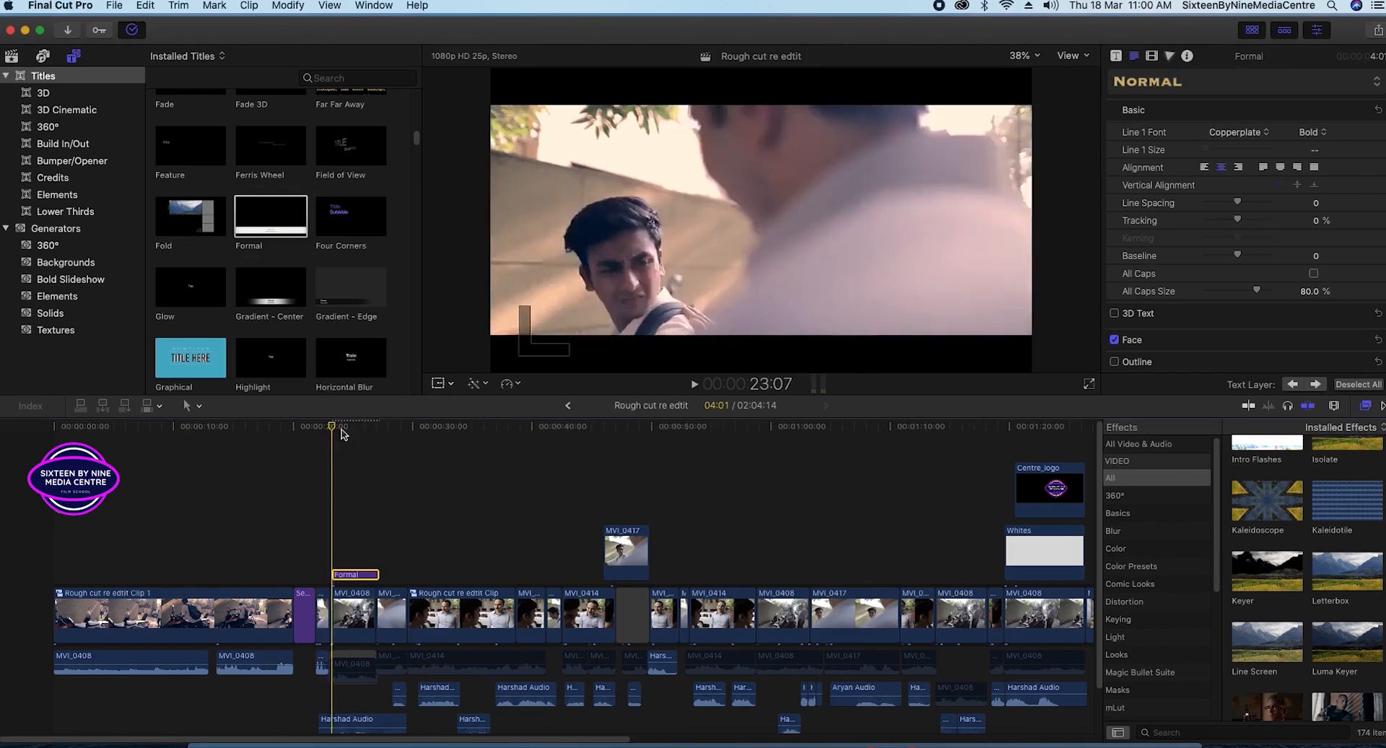
key(space)
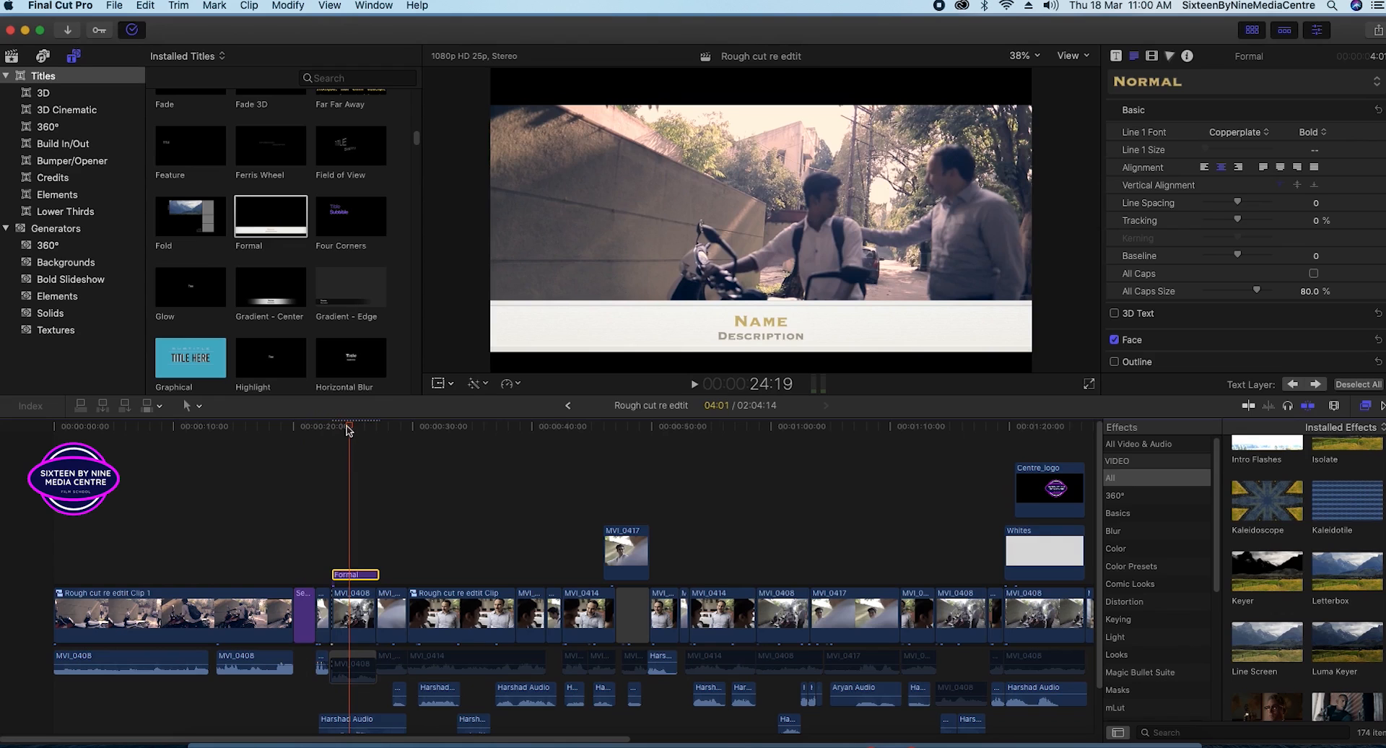
click(332, 429)
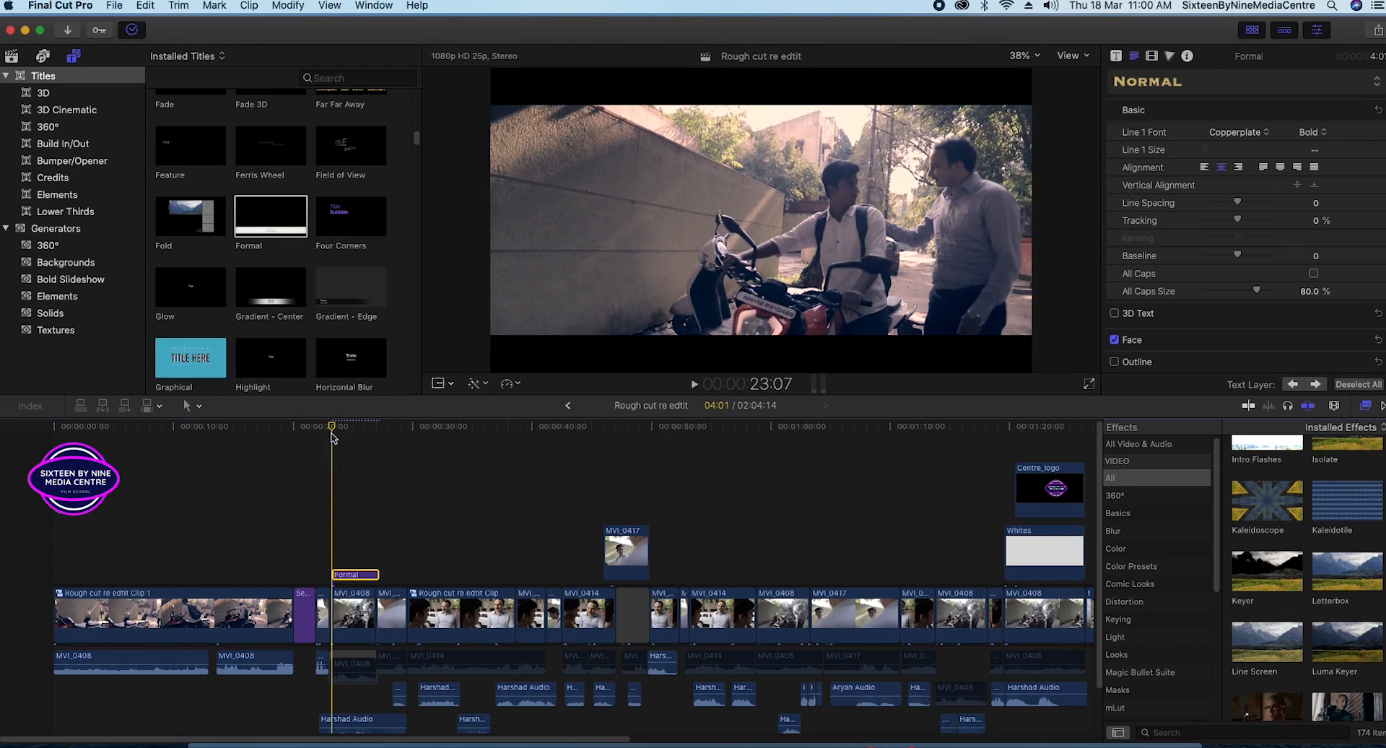
key(space)
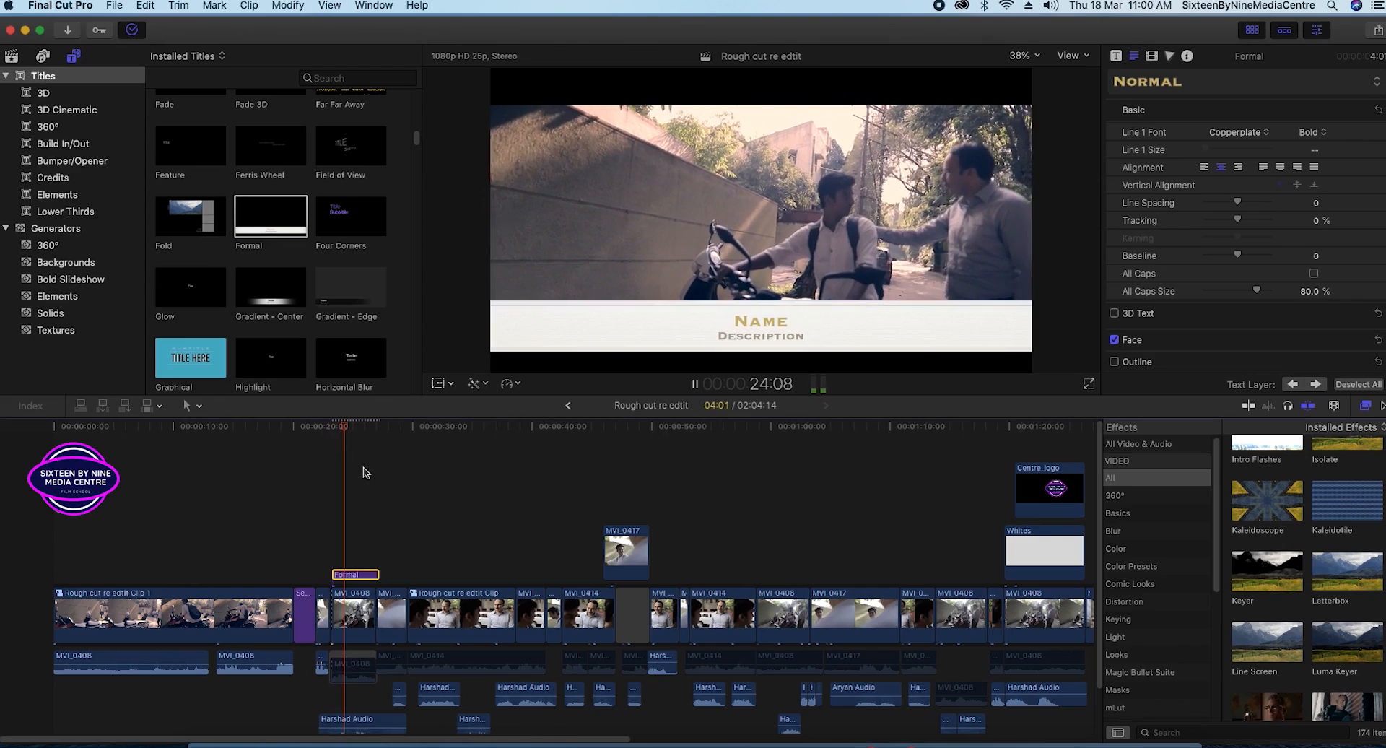
key(space)
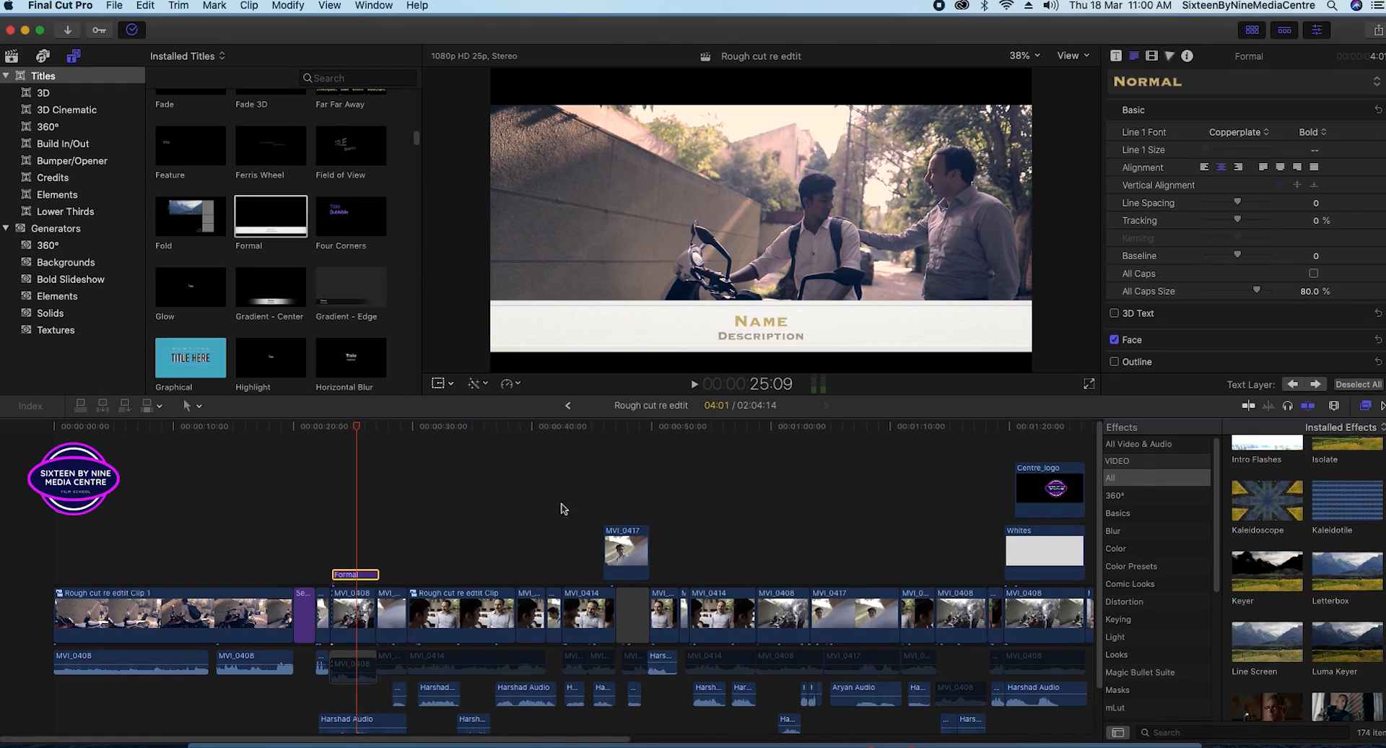
- Try repositioning the text lines and frame of the Formal title over the MVI_0408 clip, undoing each text move
mouse_move(639, 334)
mouse_down()
mouse_move(641, 315)
mouse_move(640, 344)
mouse_up()
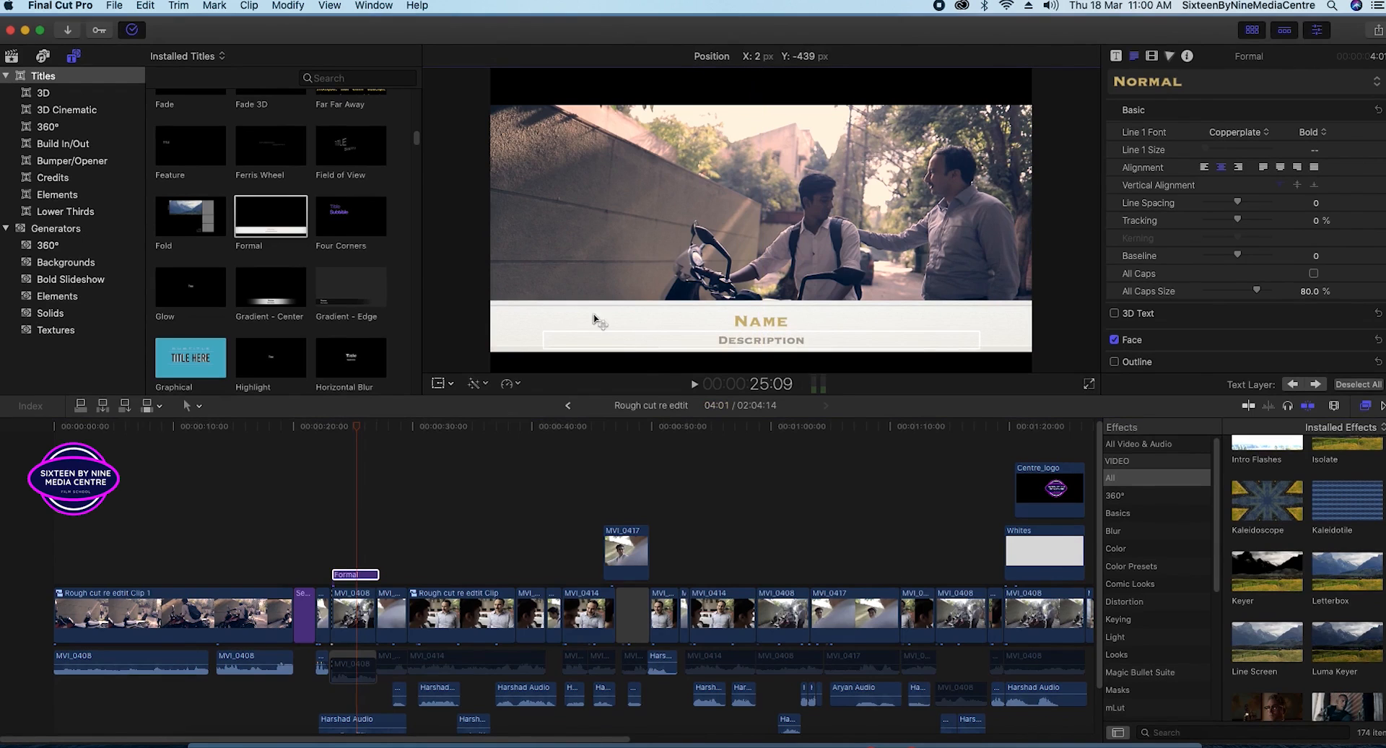
click(513, 320)
key(super+z)
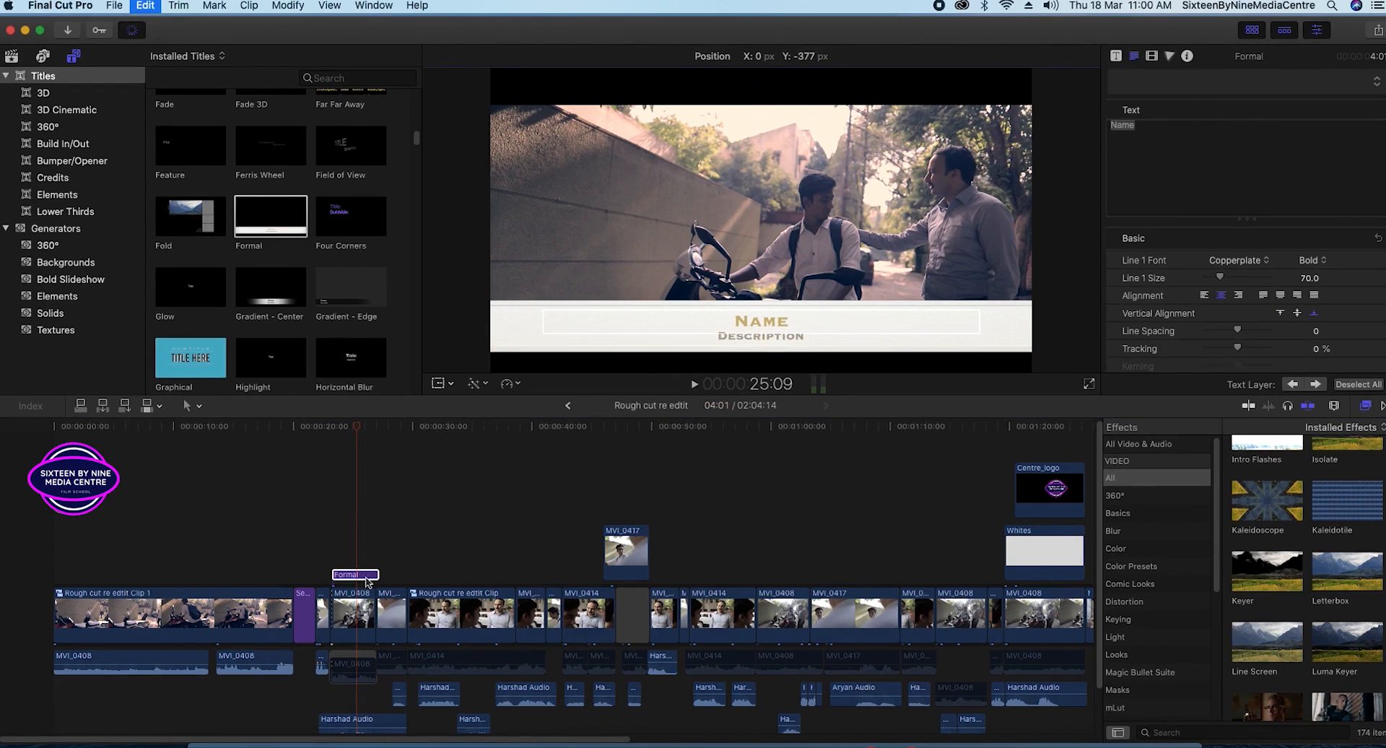
click(518, 315)
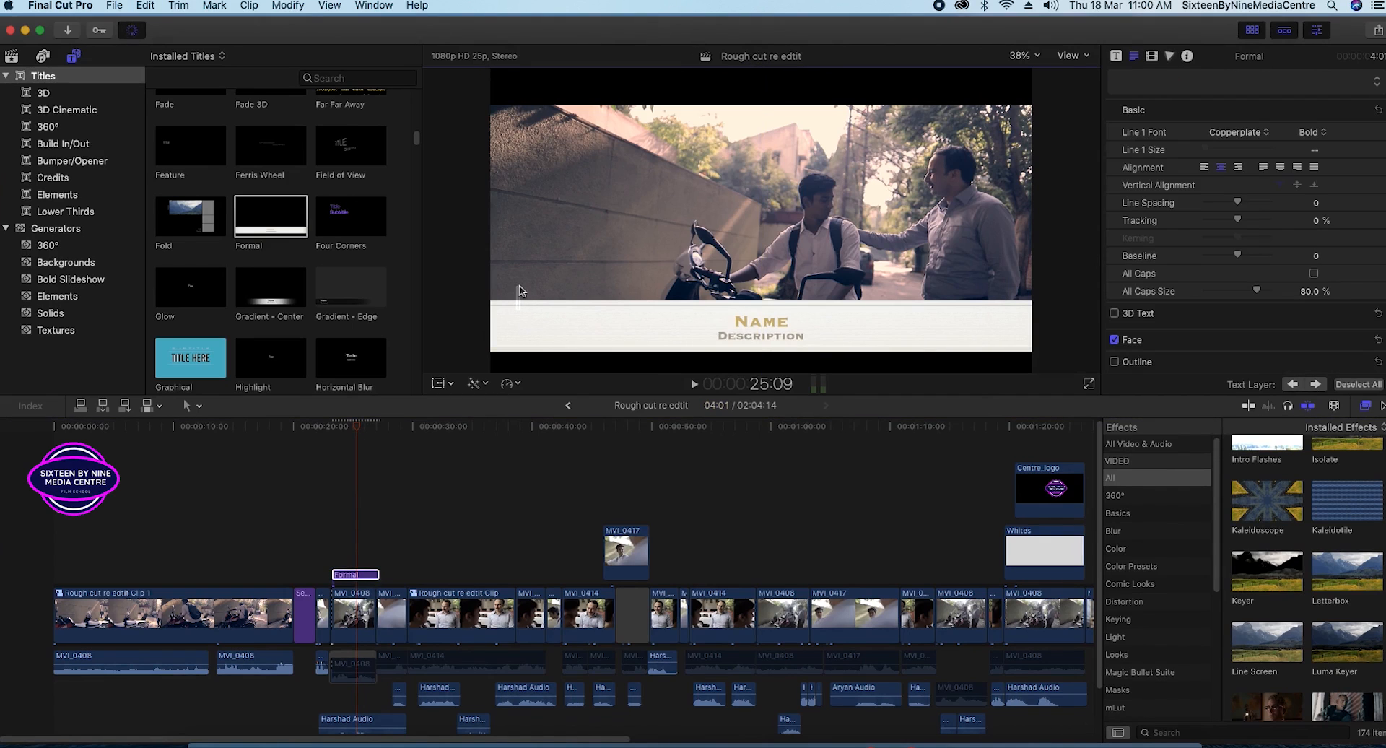
click(517, 333)
click(437, 386)
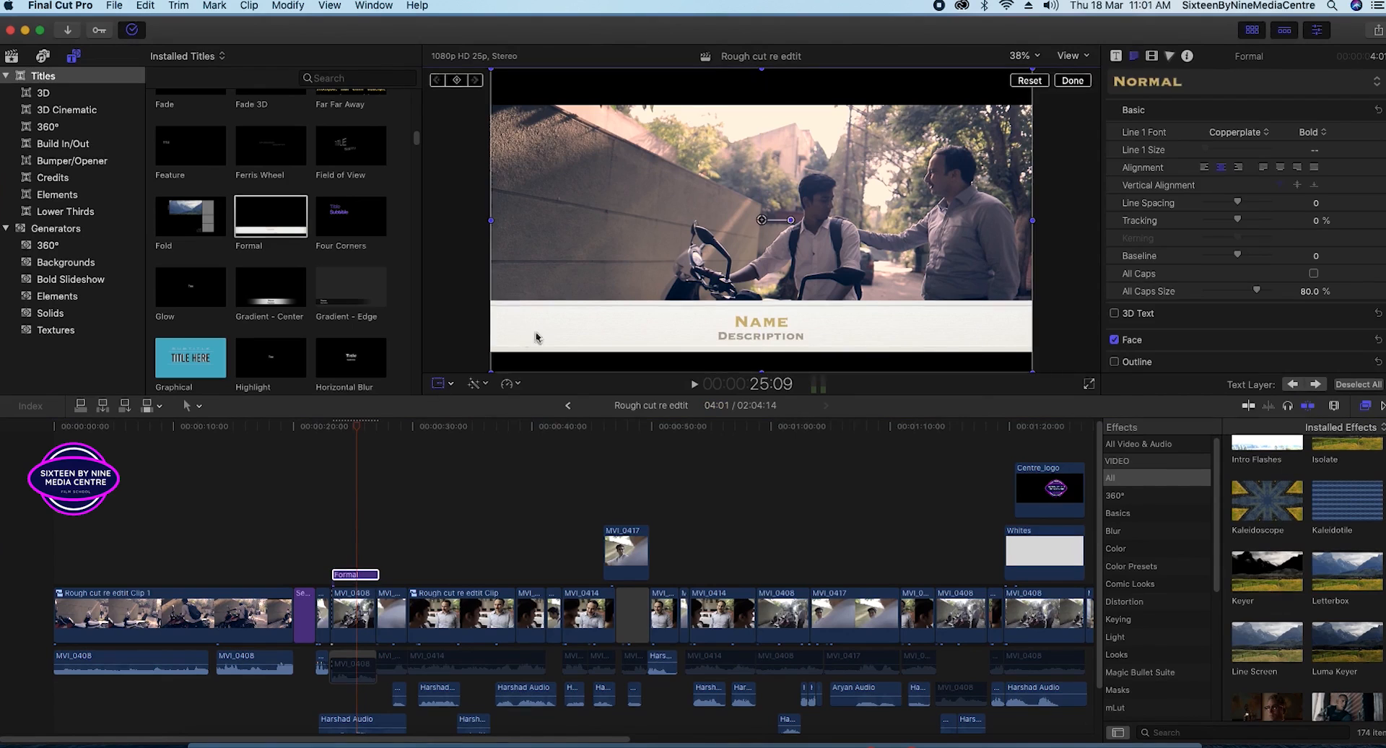
click(439, 386)
double_click(771, 323)
mouse_move(770, 323)
mouse_down()
mouse_move(791, 339)
mouse_move(770, 338)
mouse_up()
key(super+z)
key(super+z)
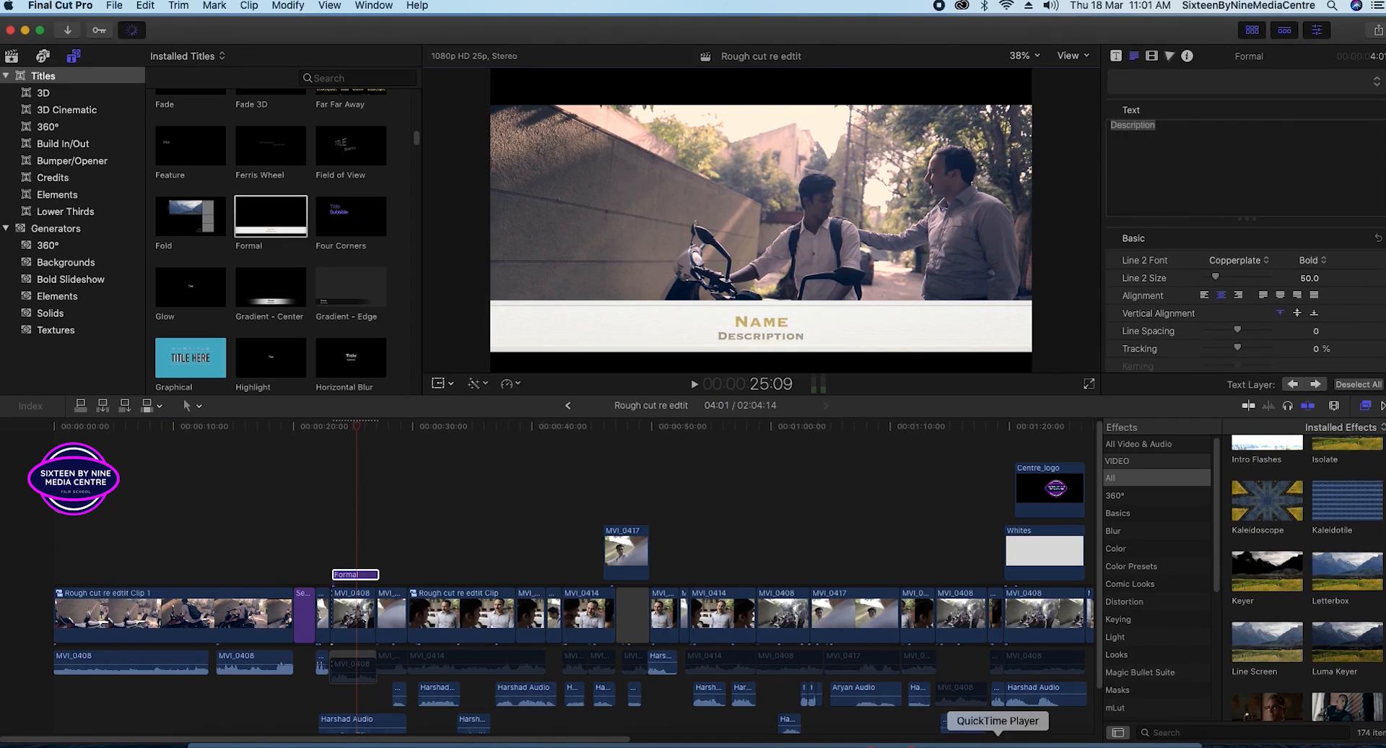
- Play the Formal title through to its end and skim back over its second half
key(space)
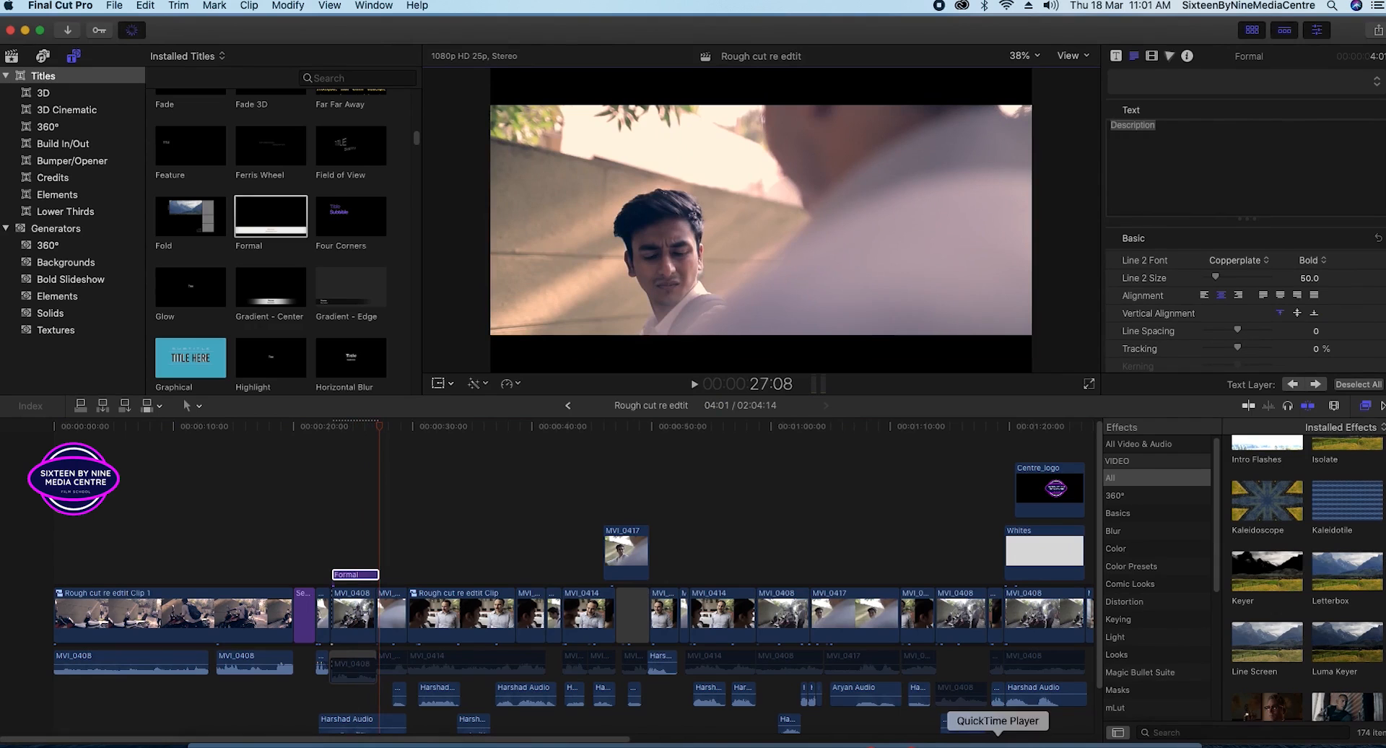
click(366, 432)
drag(366, 436, 361, 436)
- Add the Right title from the Nature group above the Rough cut re edtit Clip, starting at about 33 seconds
drag(416, 138, 428, 335)
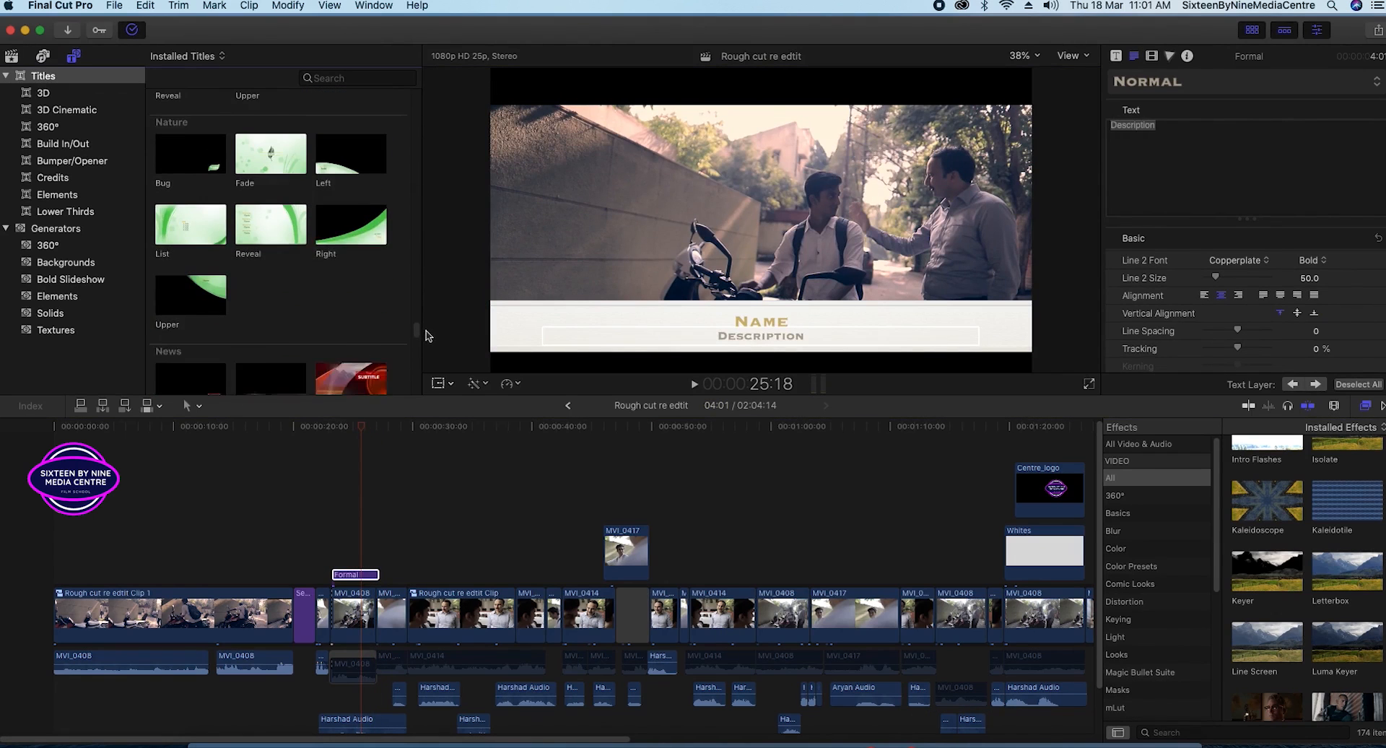
click(349, 269)
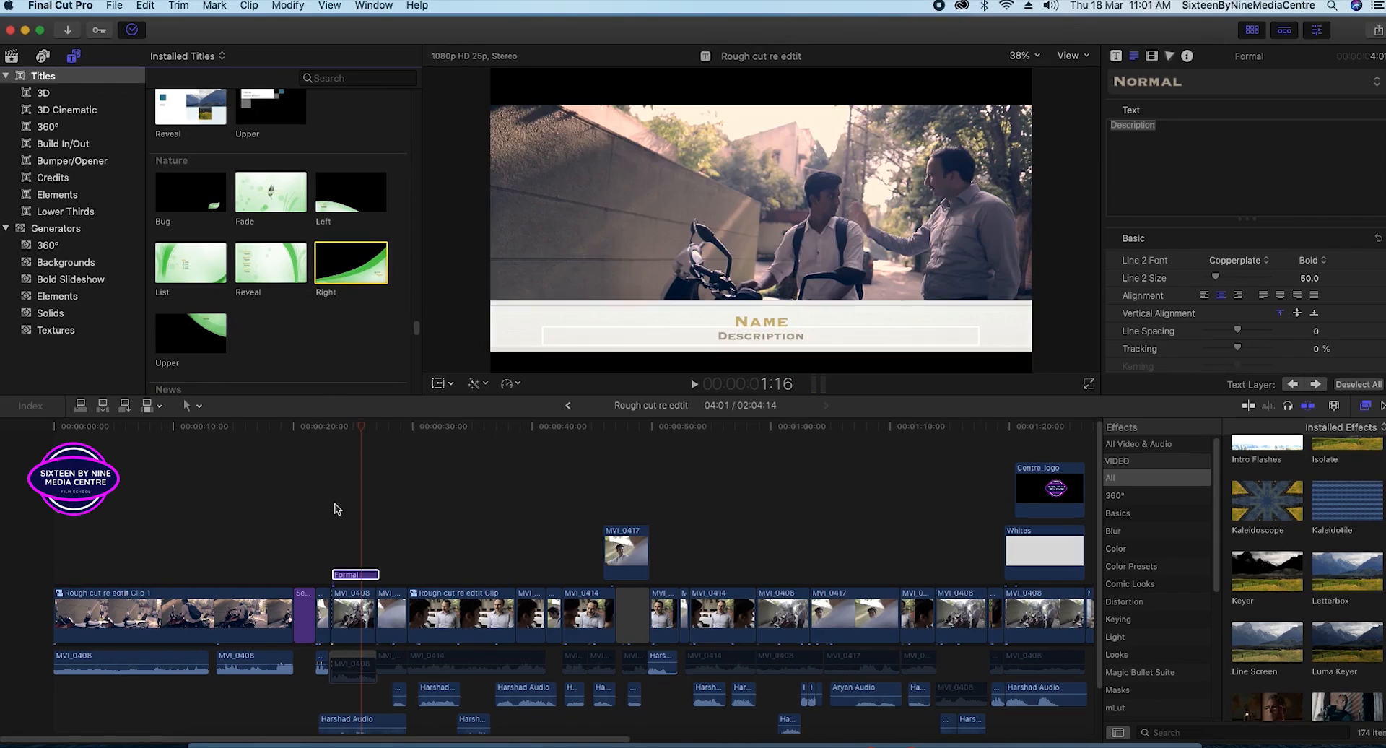
drag(357, 269, 445, 570)
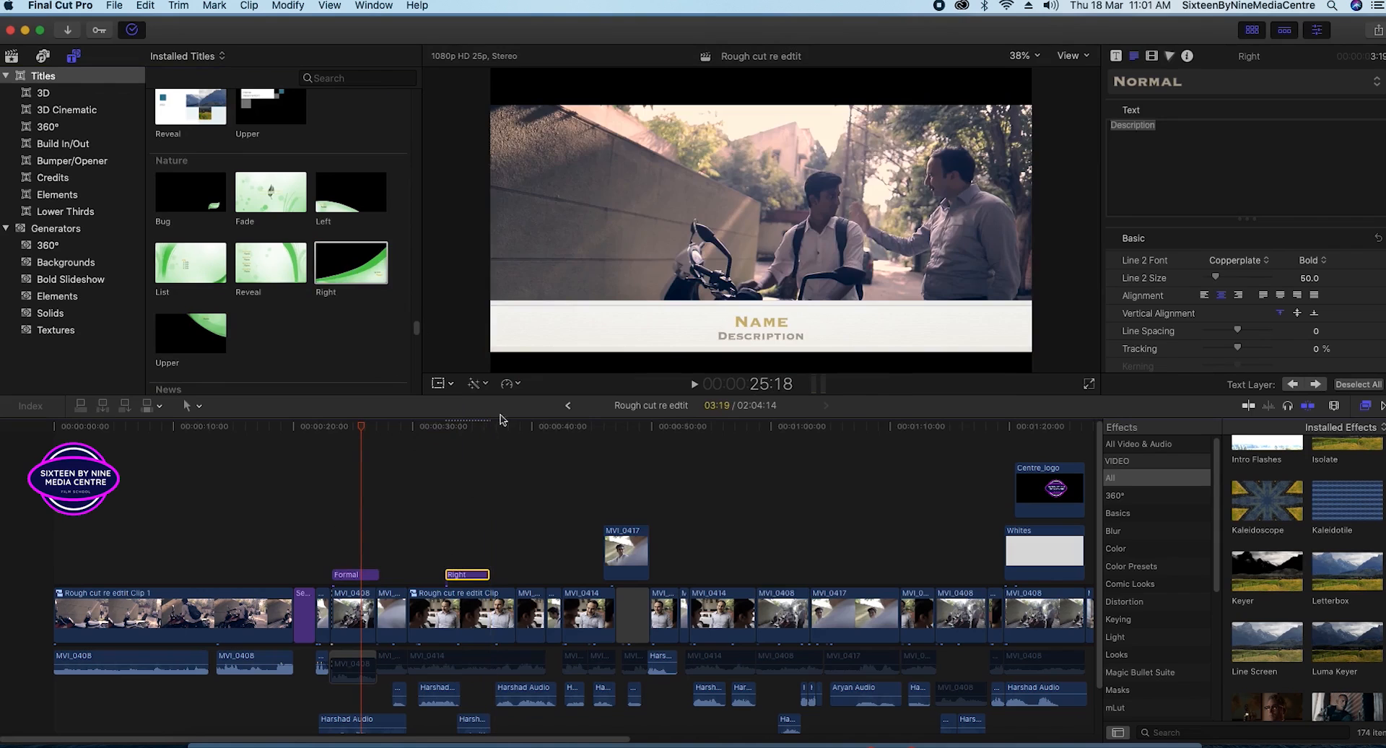
- Skim and play back the Right title to check how its green banner and text animate
drag(449, 444, 458, 445)
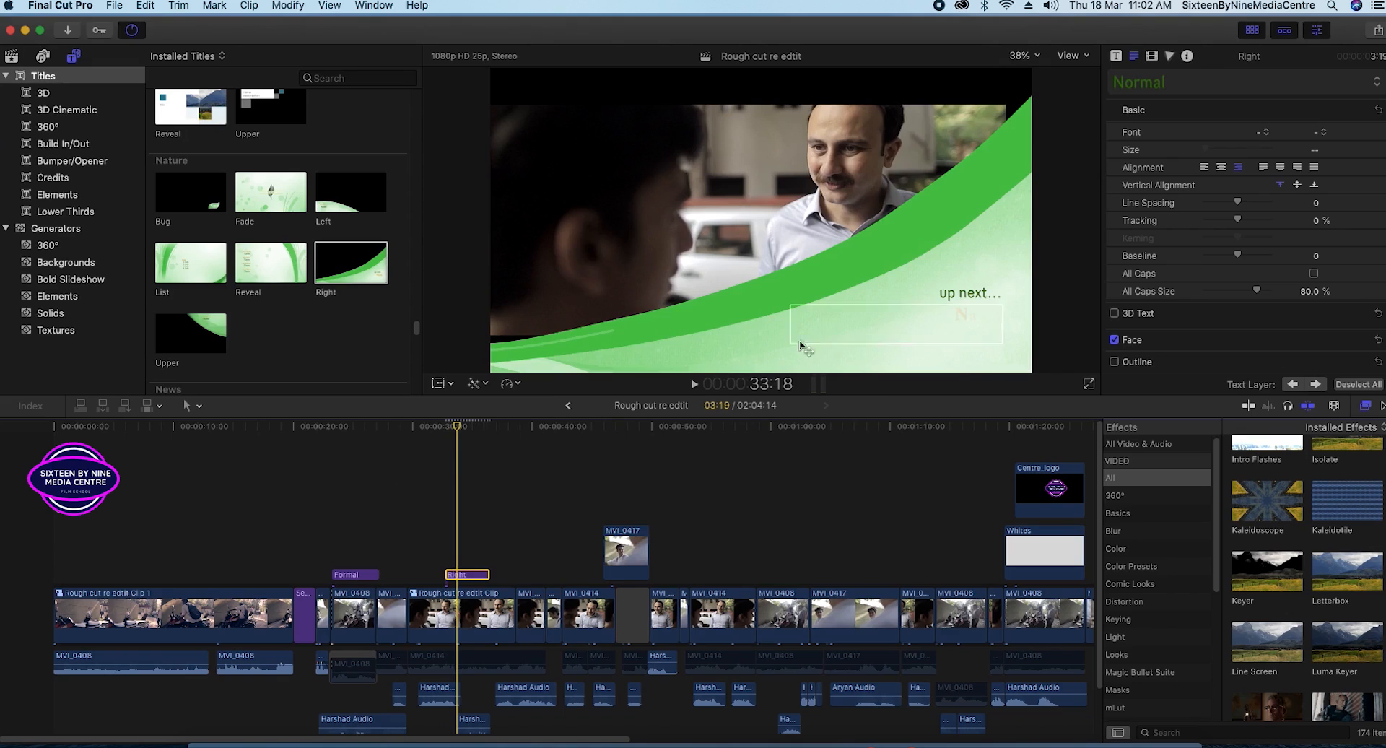
key(space)
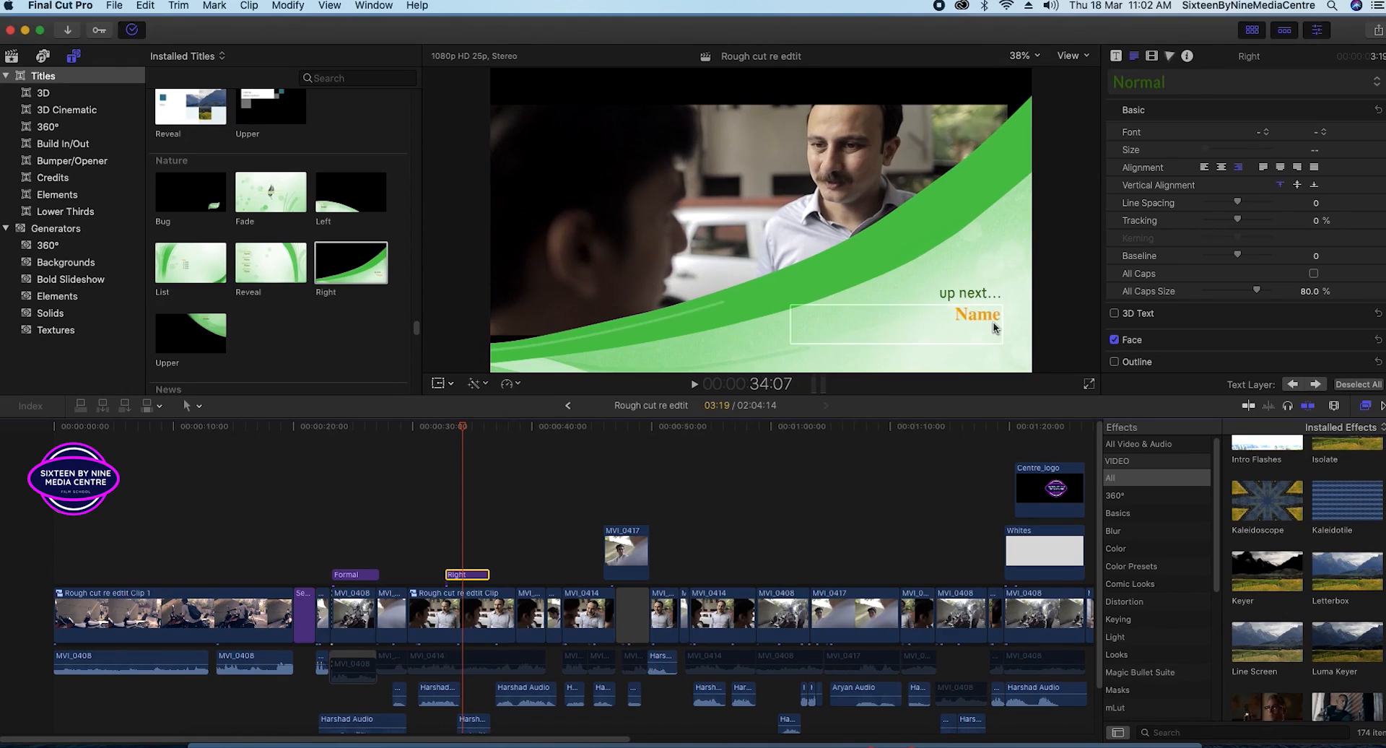
key(space)
mouse_move(472, 428)
mouse_down()
mouse_move(446, 432)
mouse_move(480, 435)
mouse_move(460, 433)
mouse_up()
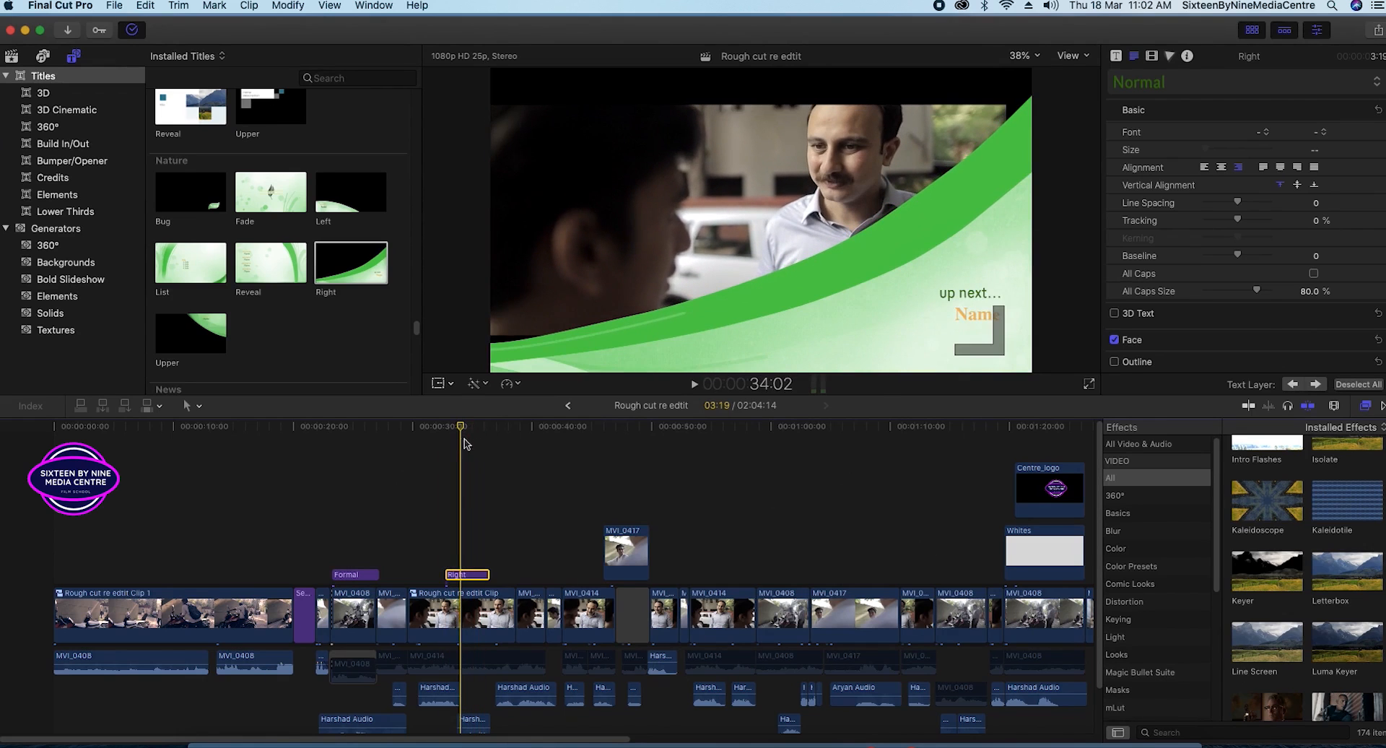
key(space)
key(space)
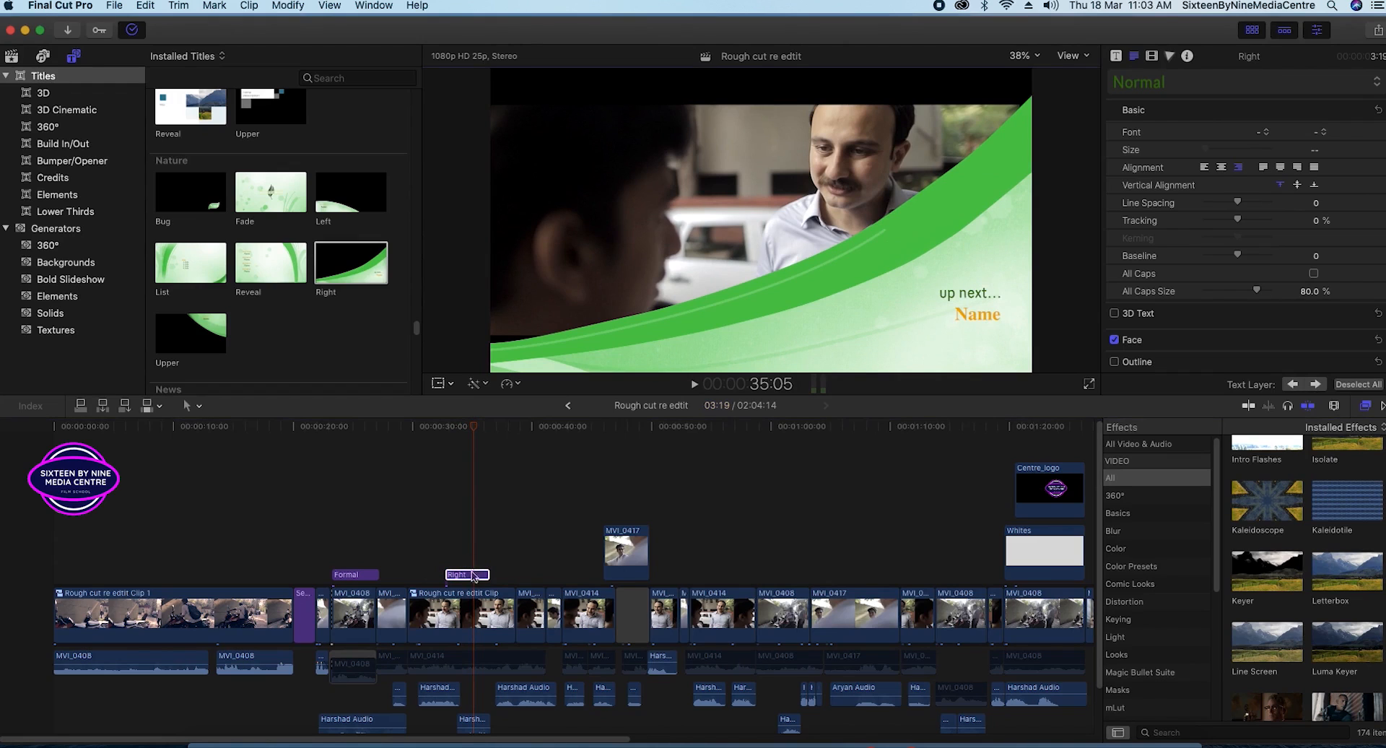
click(1377, 81)
click(1371, 81)
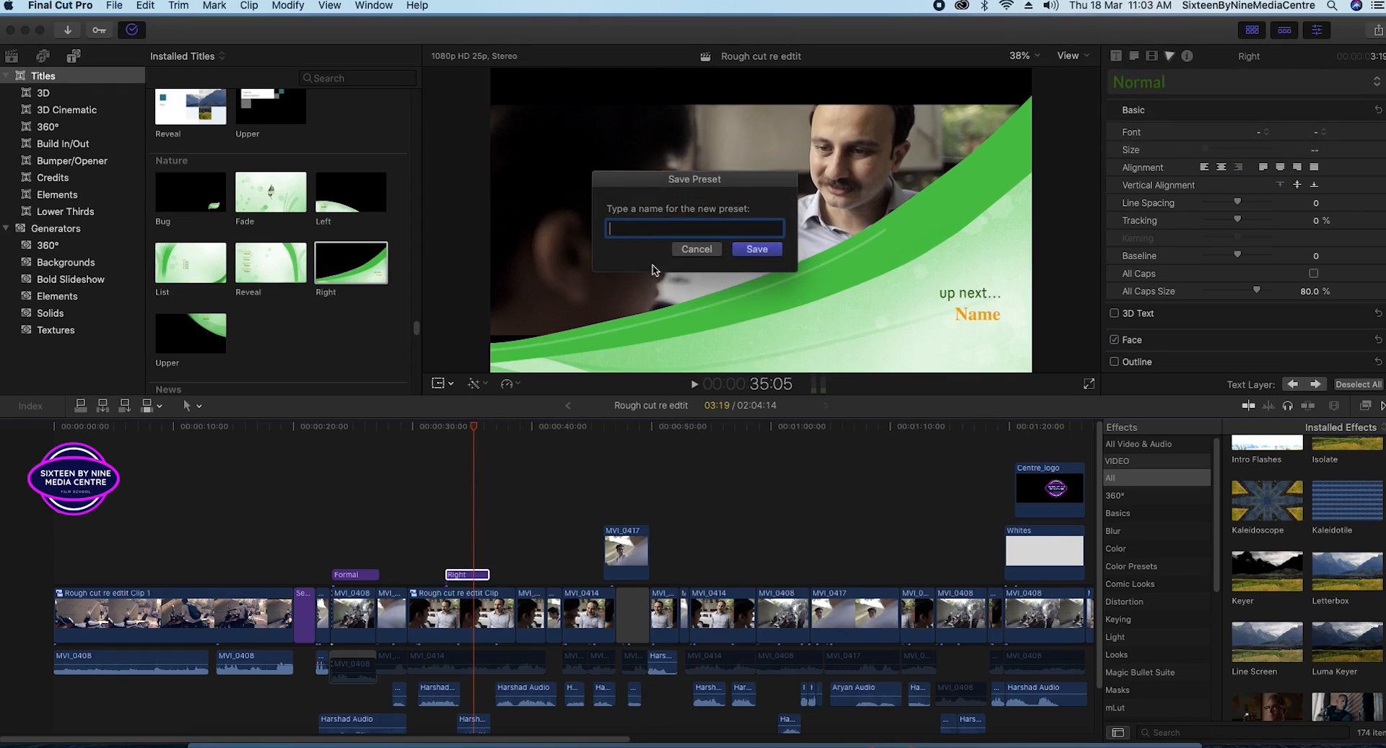
click(691, 253)
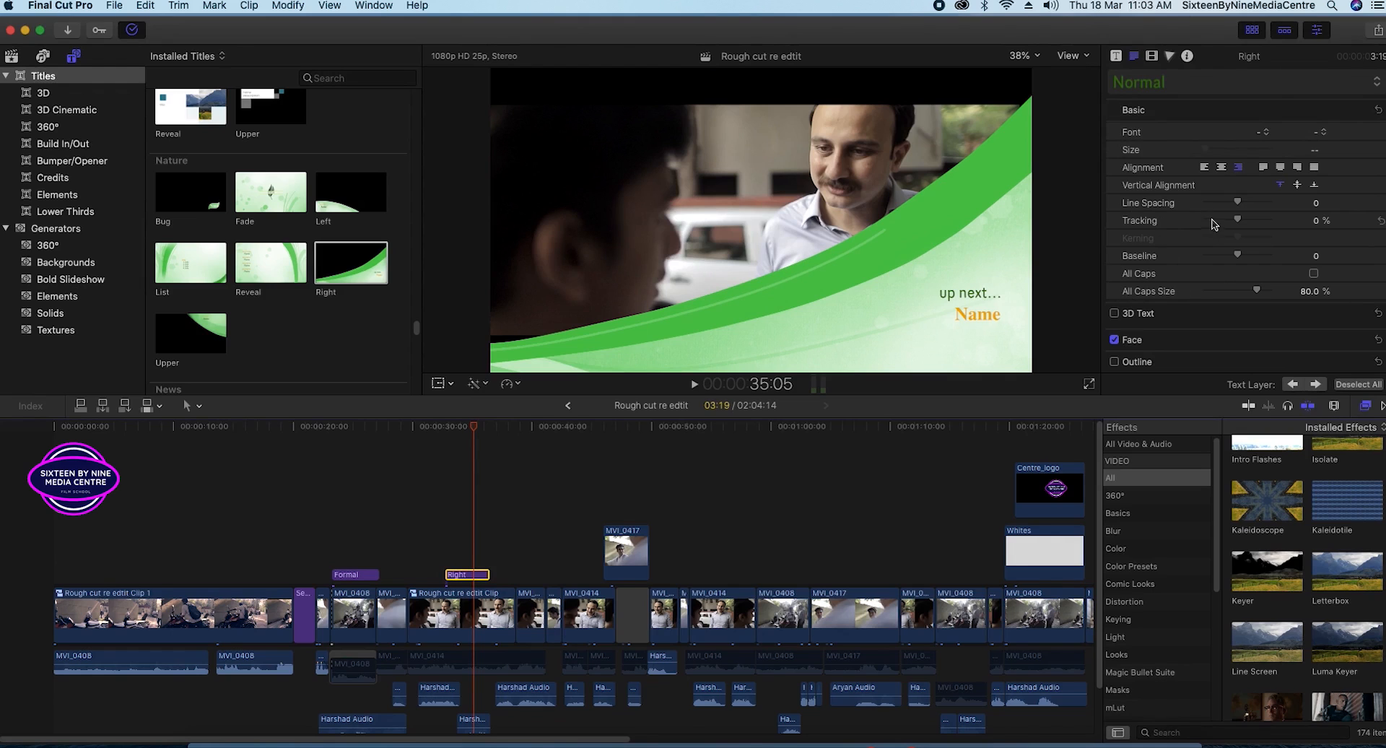
- Try the Plum, Maple, Choclolate and Ocean color themes on the Right title, and return to Garden
click(1115, 56)
click(1303, 98)
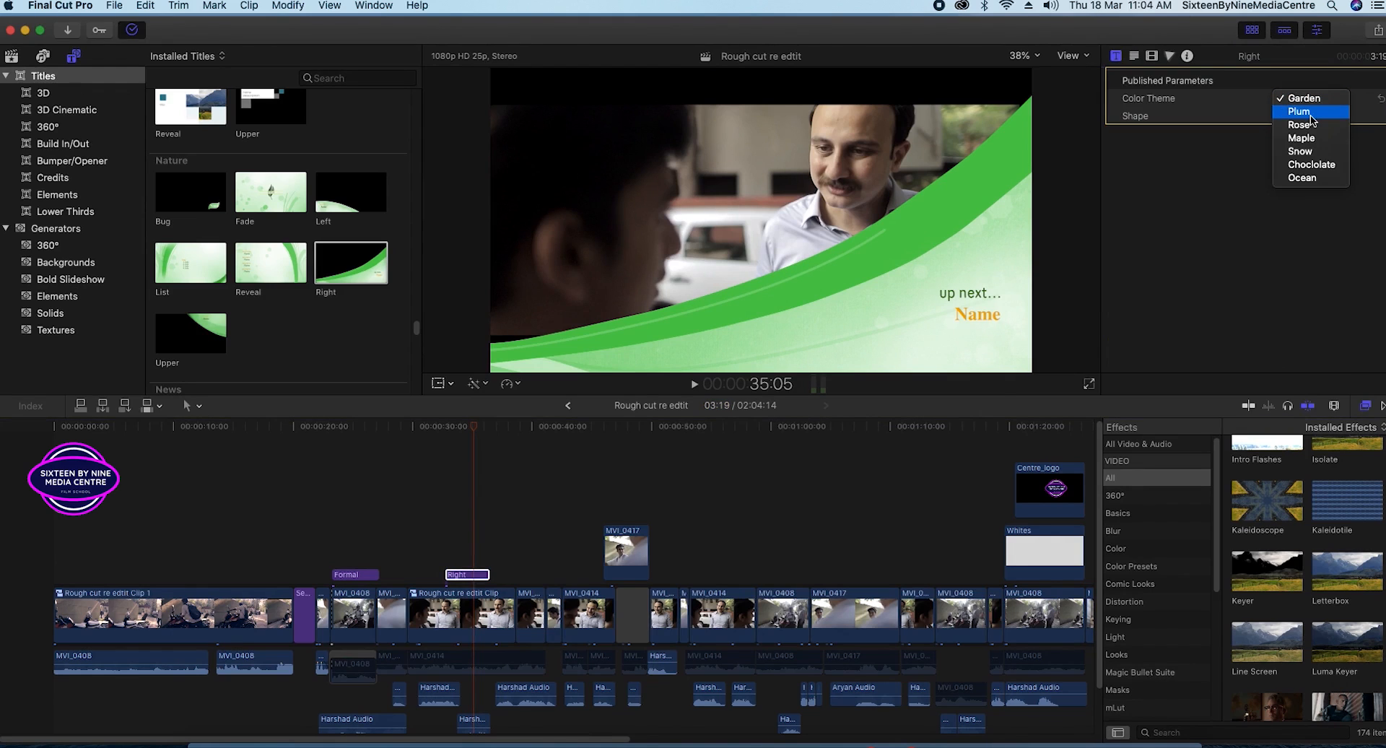
click(1309, 112)
click(1310, 101)
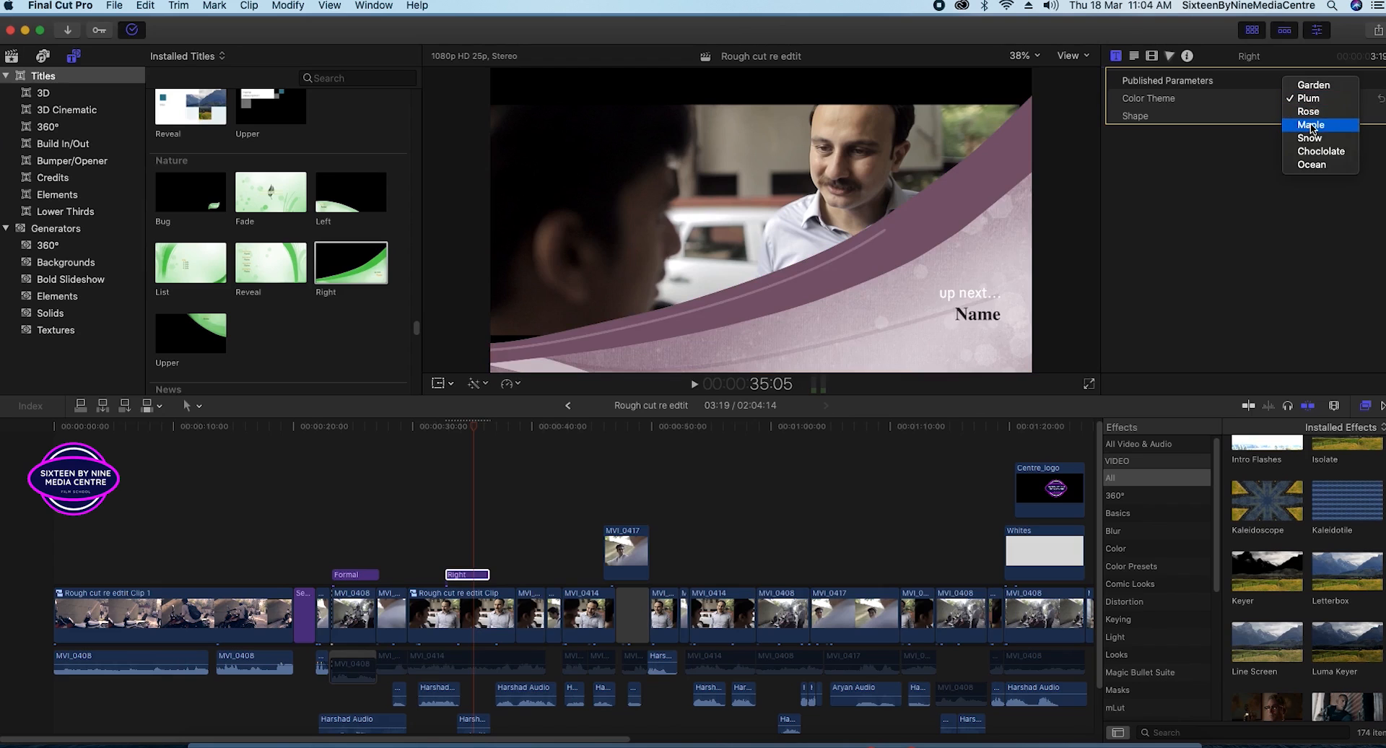
click(1310, 124)
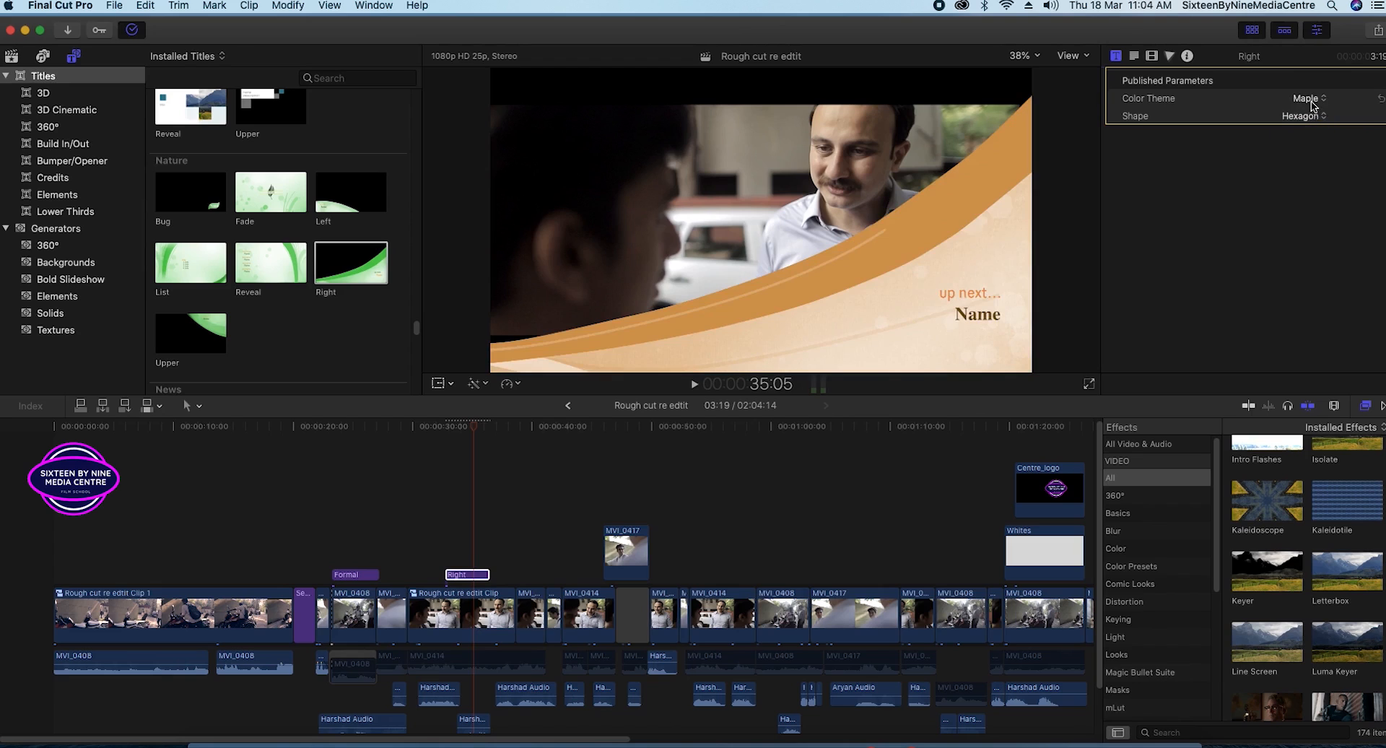
click(1312, 101)
click(1313, 126)
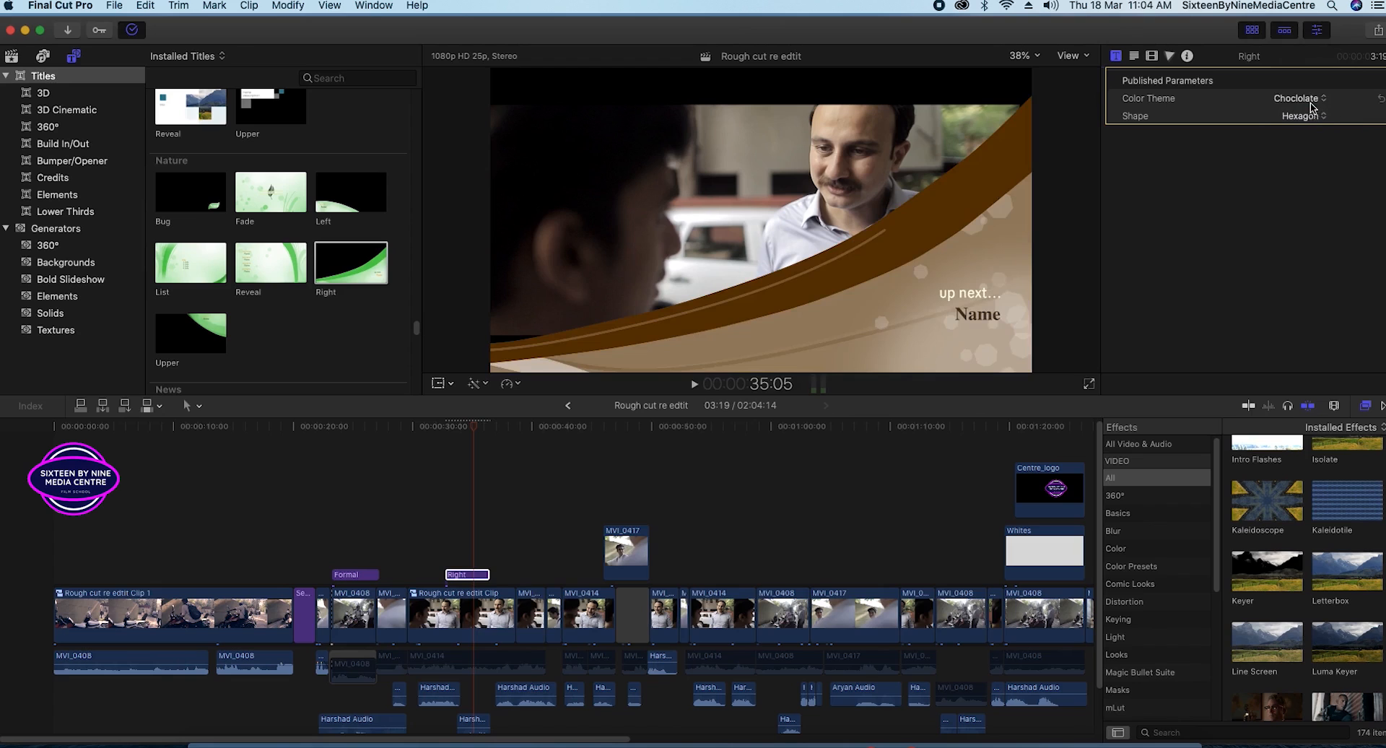
click(1310, 102)
click(1308, 114)
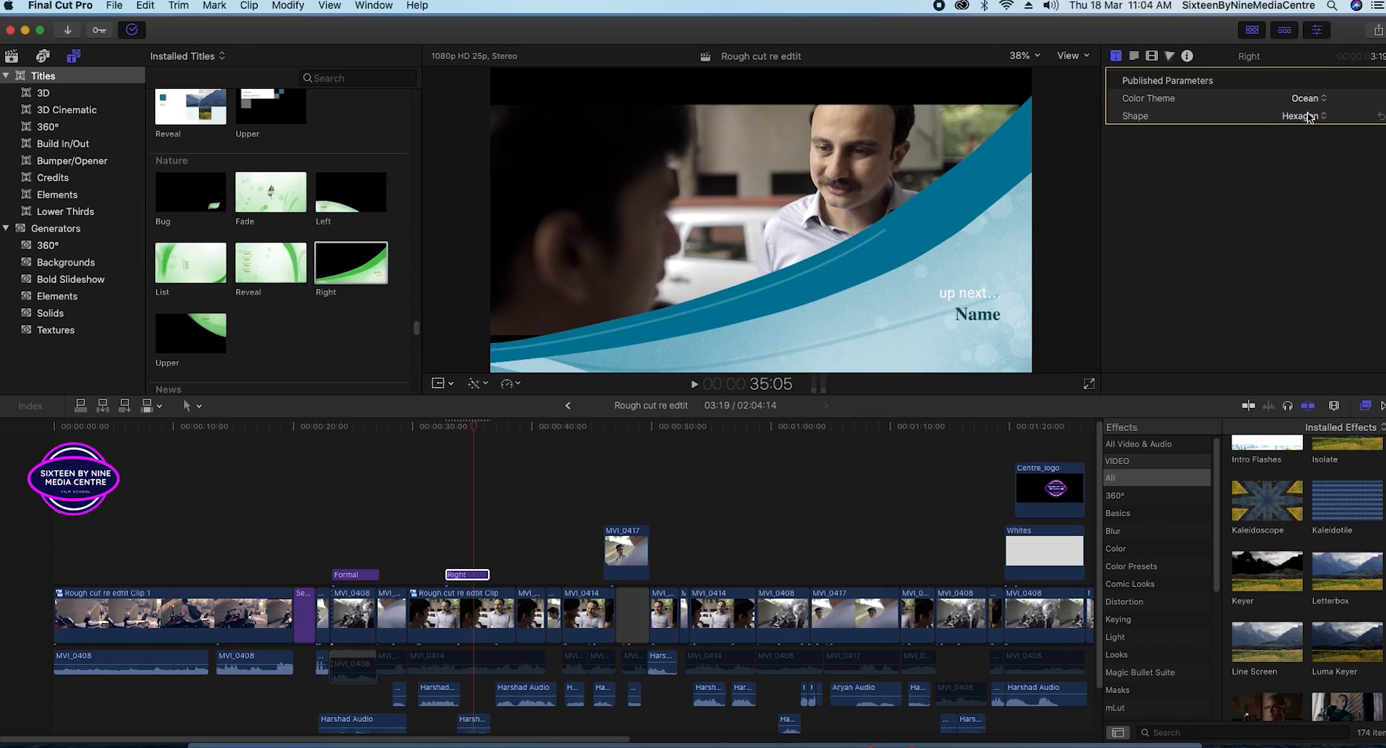
click(1310, 101)
click(1310, 19)
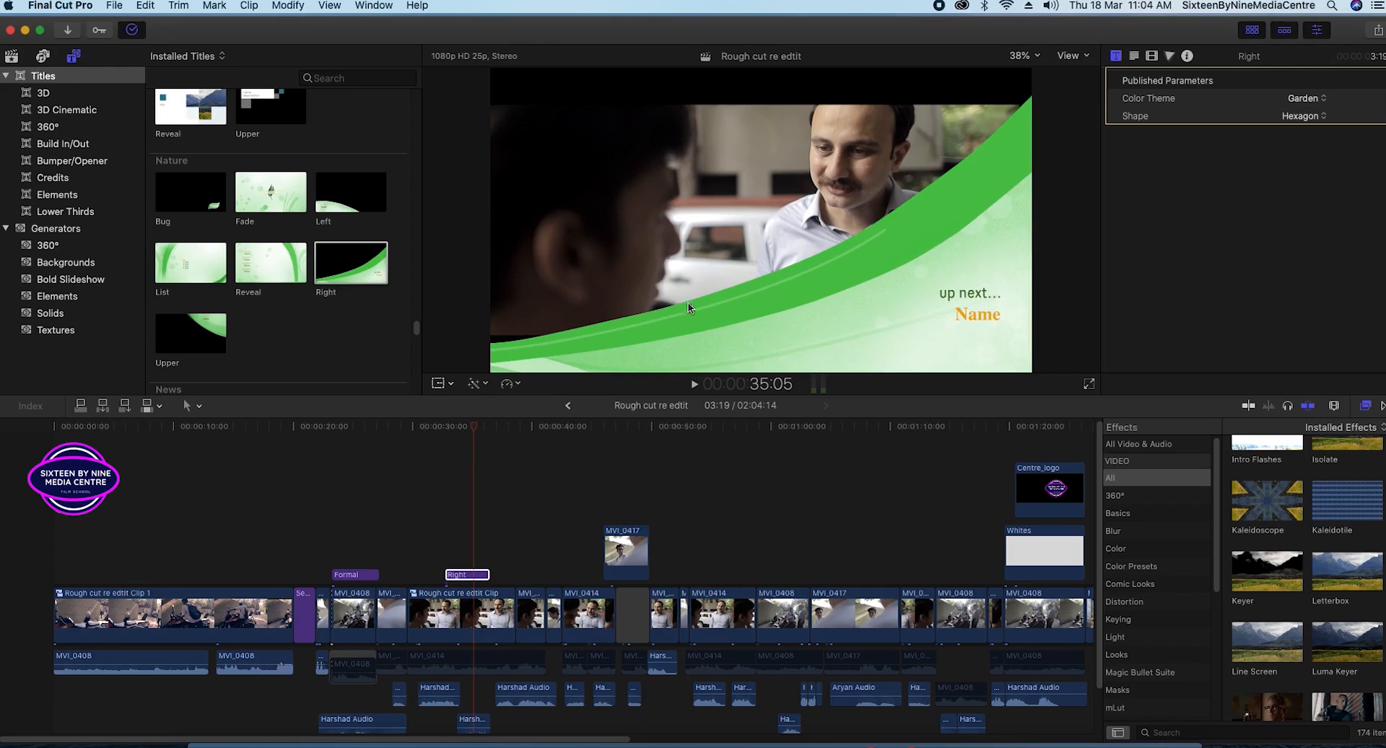
- Set the Right title's color theme to Rose
click(1313, 100)
click(1303, 125)
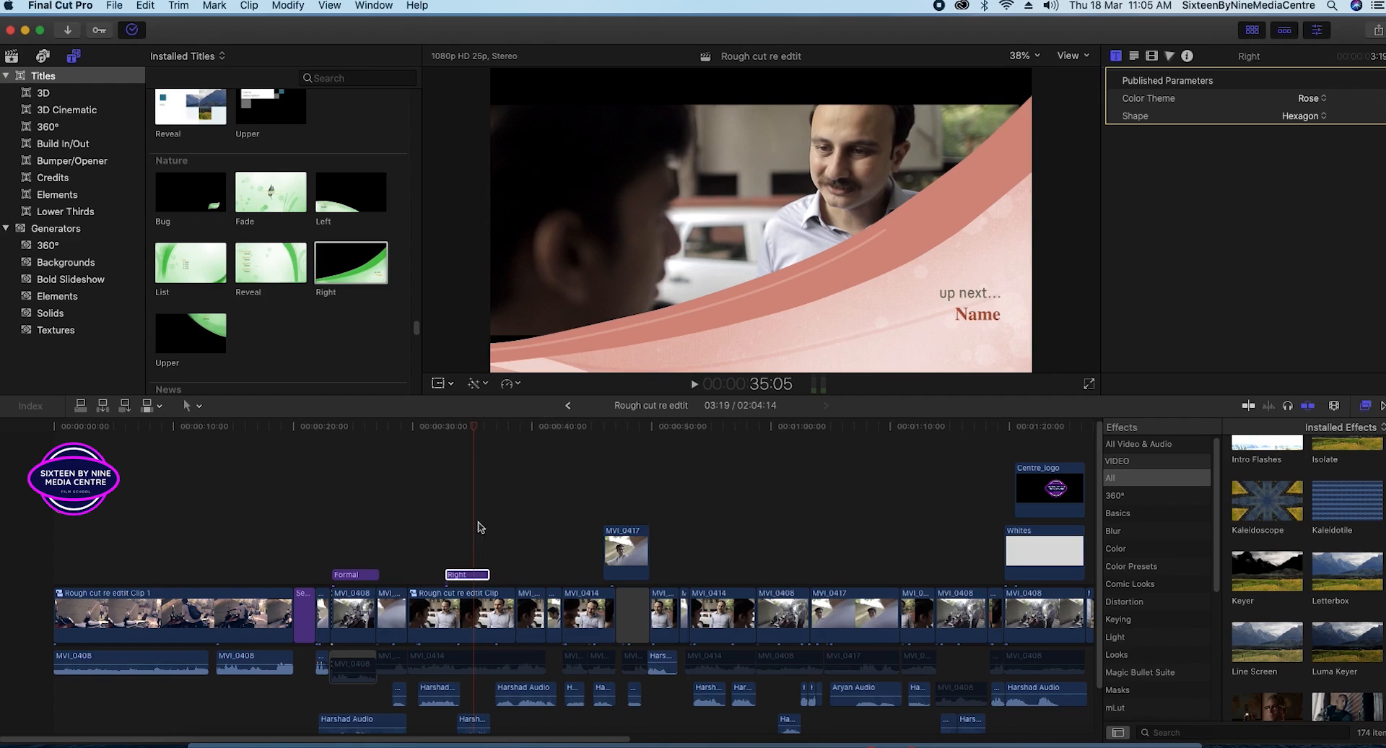
- Move the Section title from about 20 seconds to the very start of the timeline, before Rough cut re edtit Clip 1
click(480, 430)
drag(479, 431, 306, 448)
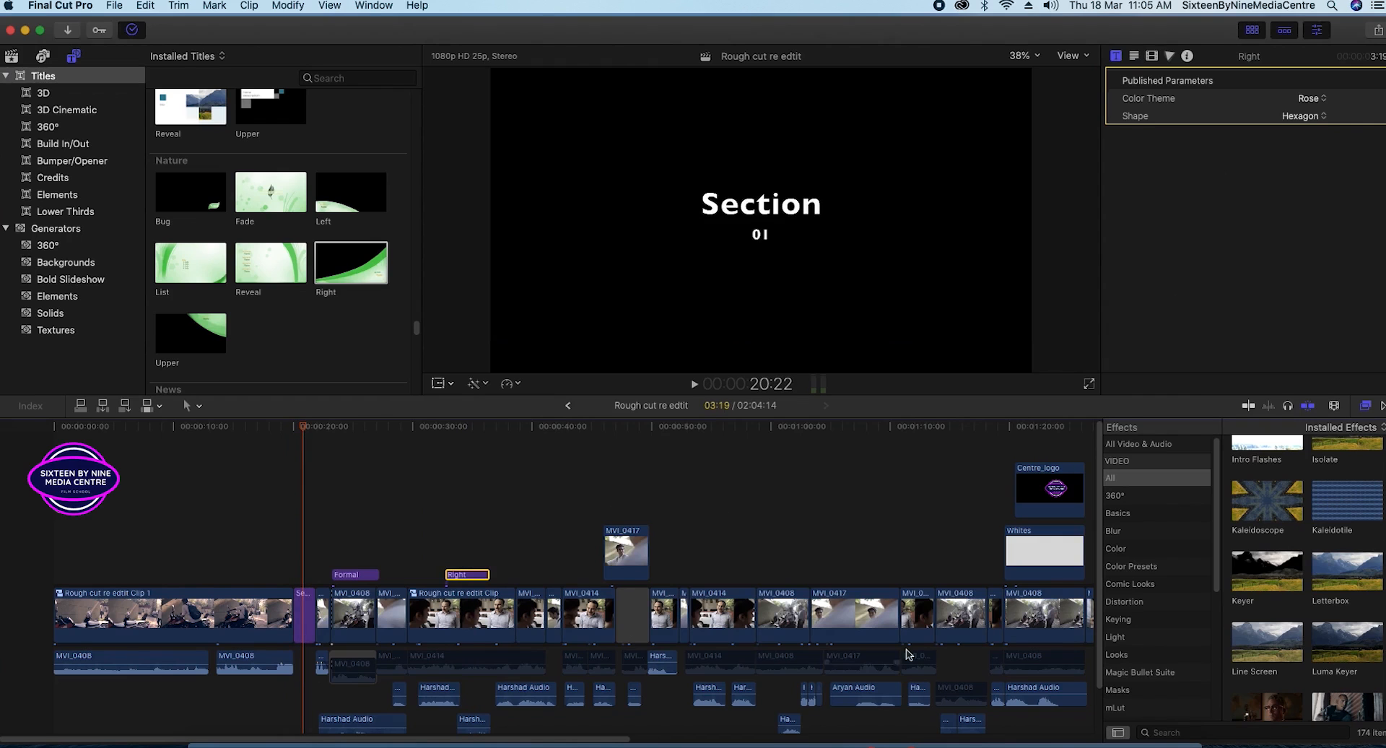
click(303, 620)
drag(120, 531, 16, 620)
drag(304, 428, 583, 525)
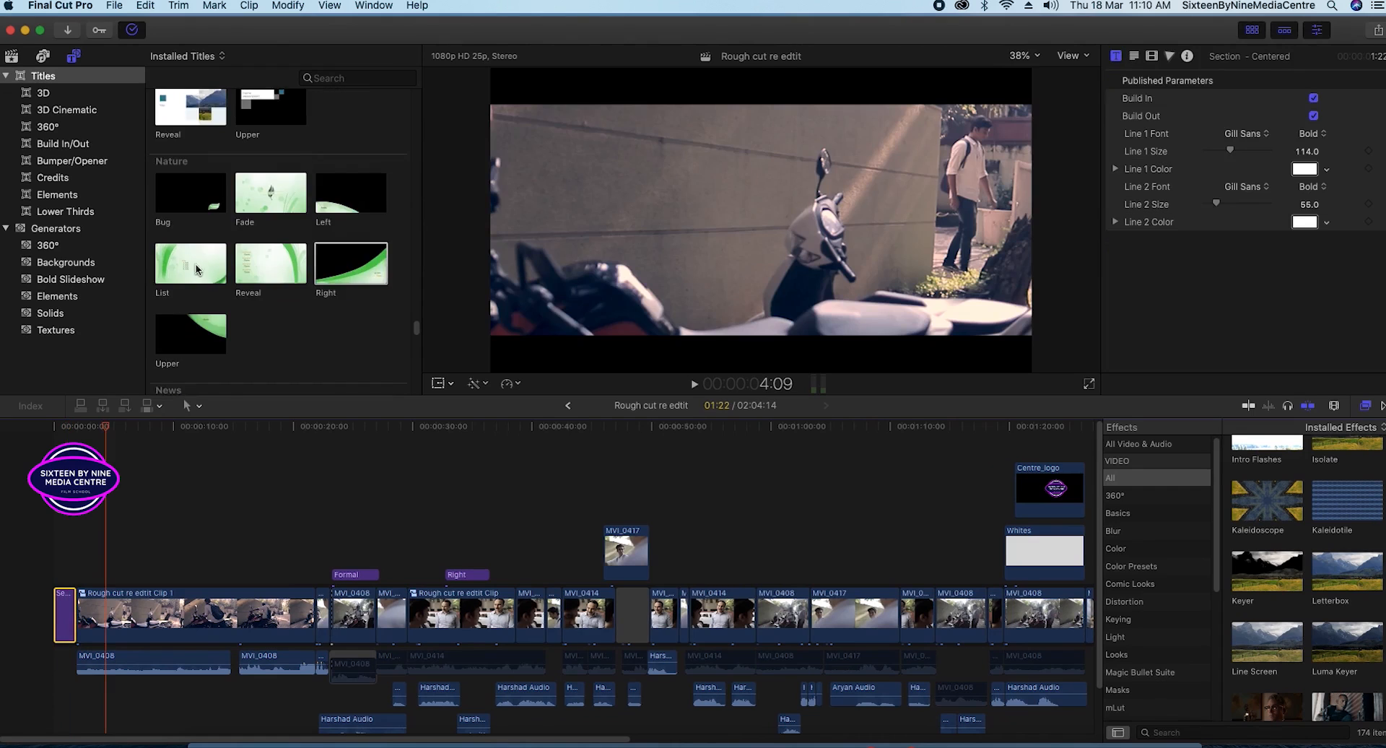
- Browse the installed titles from the Nature group back through the general styles, previewing ones such as Upper, Shadow, Field of View, Centered and Drifting
scroll(194, 278, up, 5)
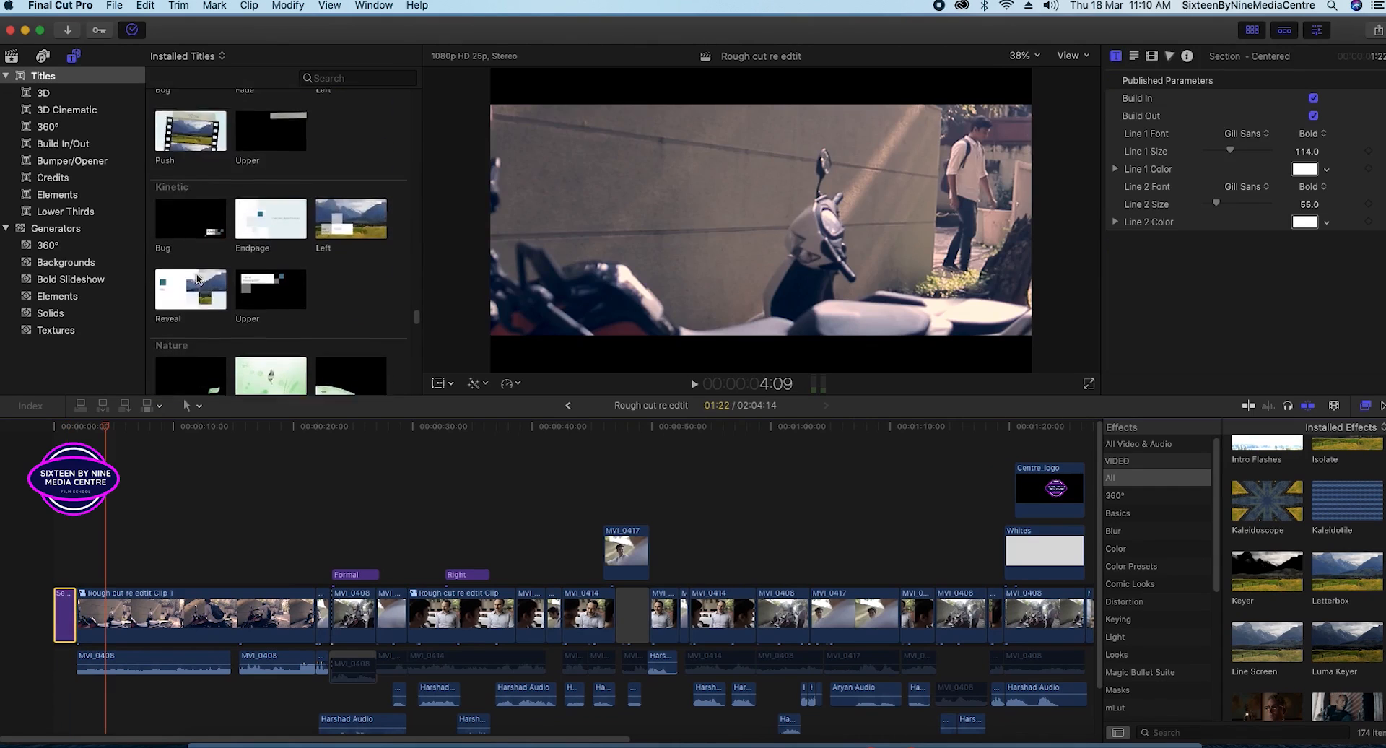
scroll(198, 280, up, 10)
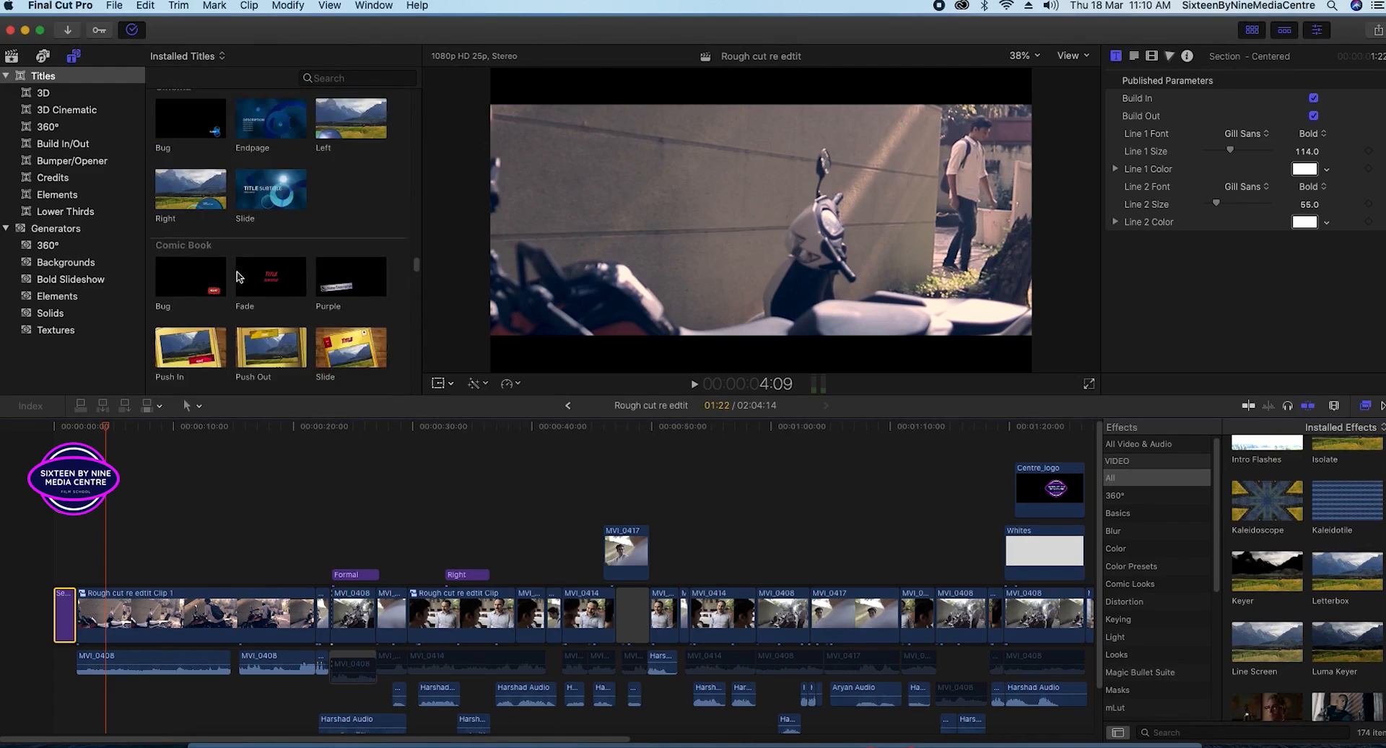
click(276, 199)
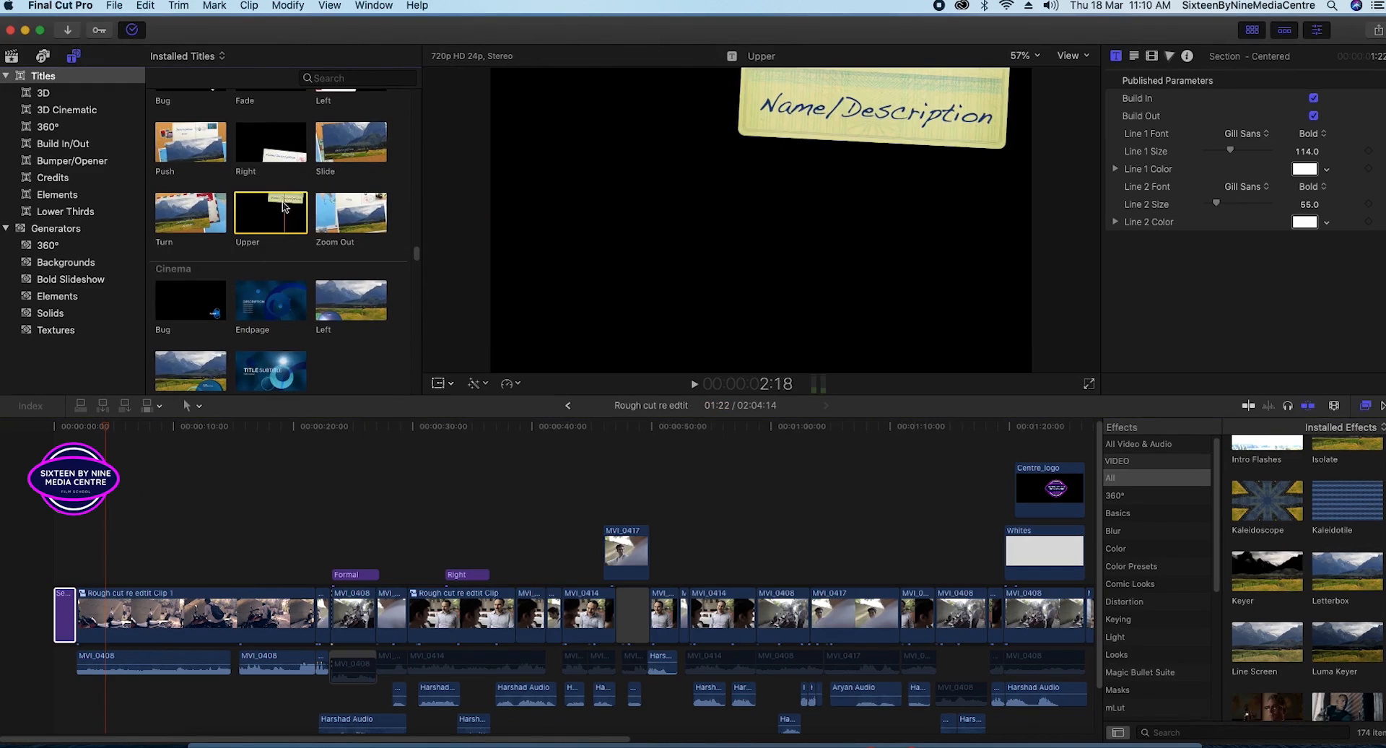
scroll(269, 210, up, 1)
scroll(268, 210, up, 15)
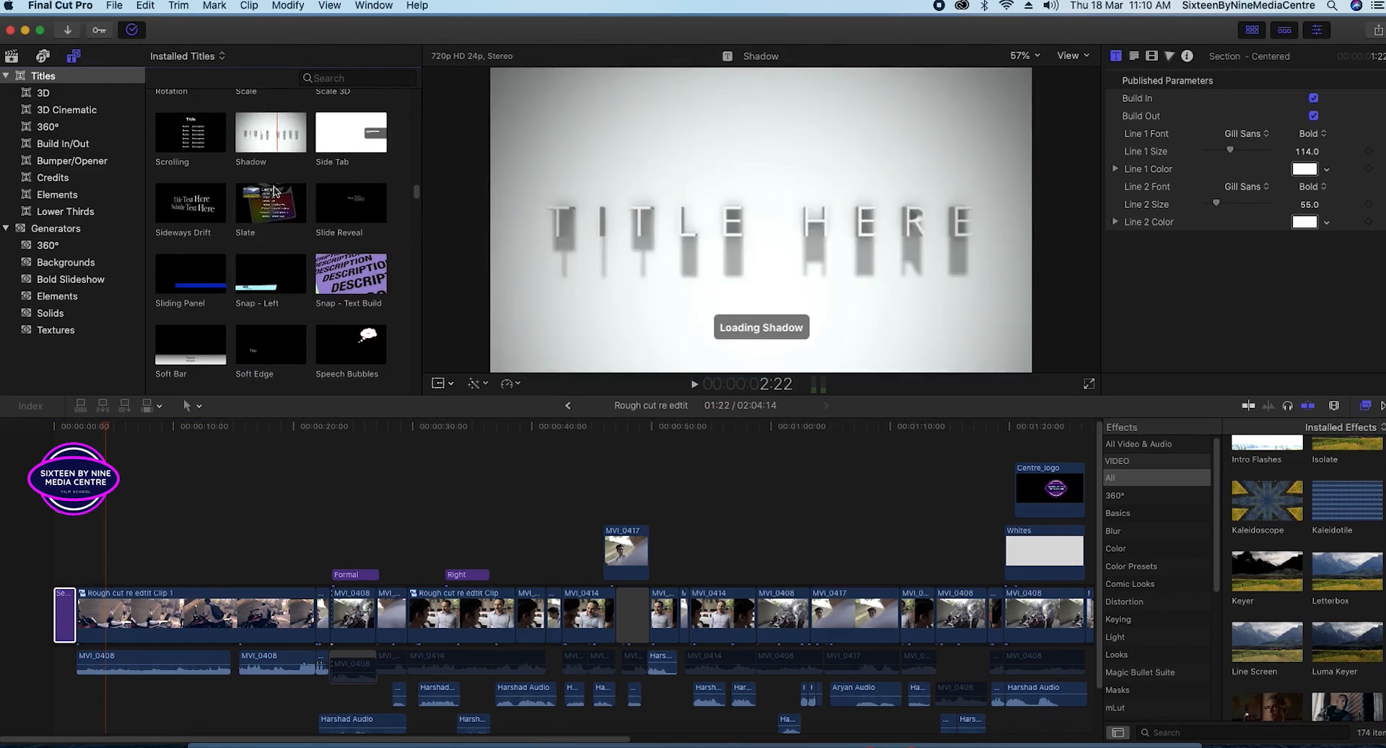
scroll(271, 213, up, 5)
scroll(272, 213, up, 5)
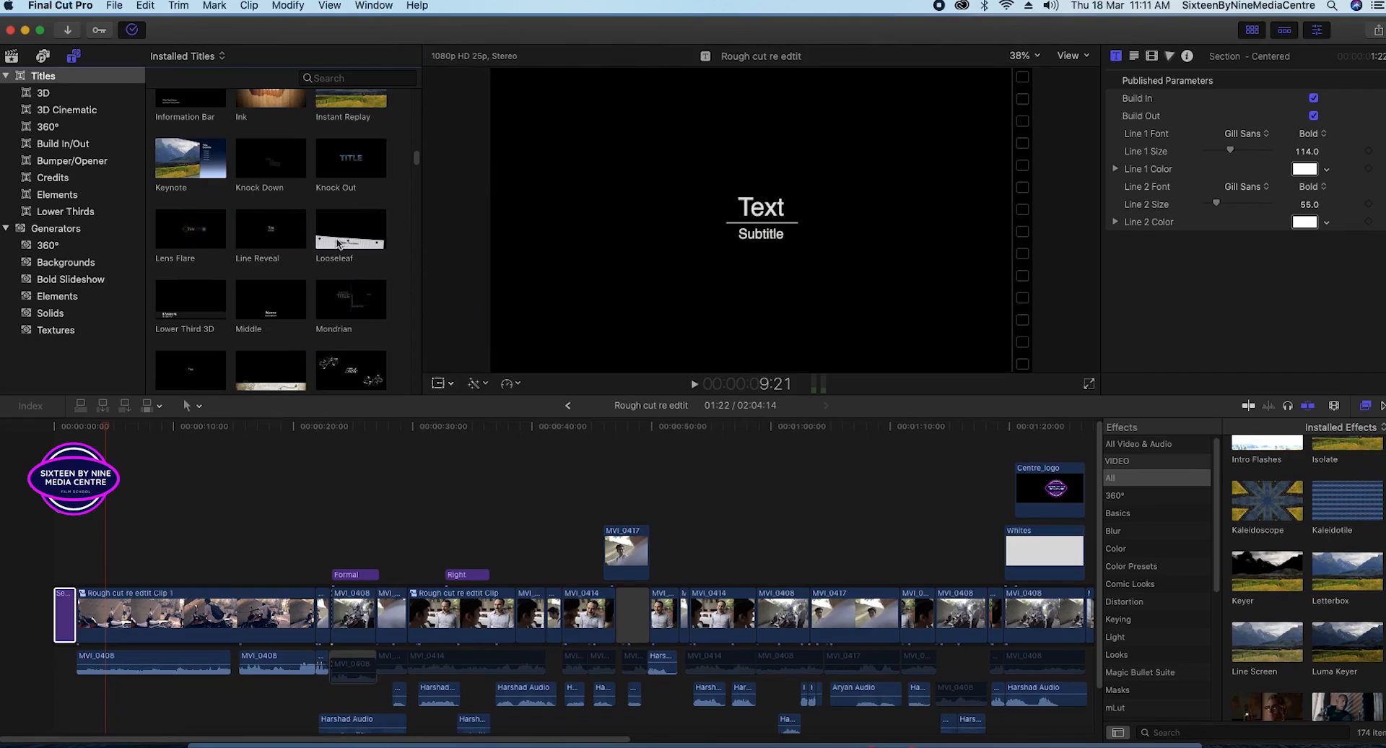
scroll(303, 242, up, 3)
scroll(303, 241, up, 10)
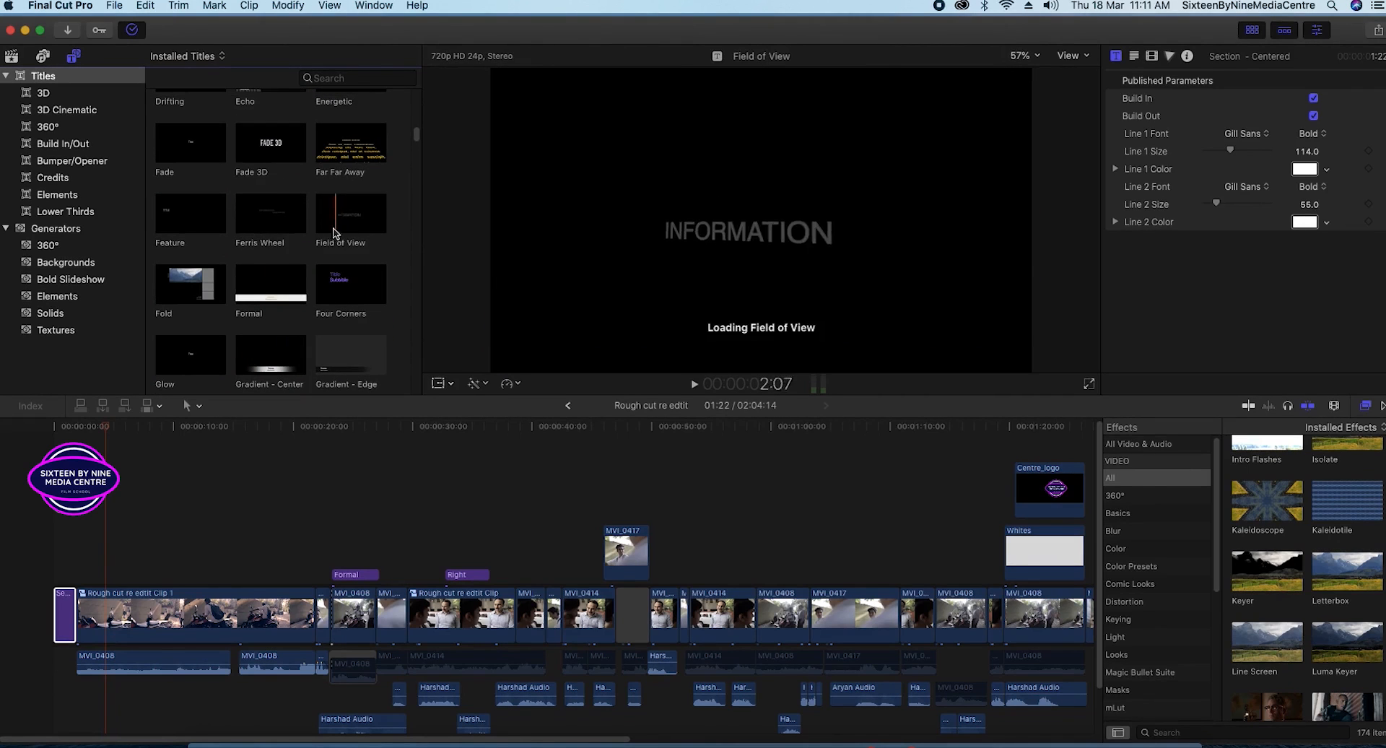
scroll(278, 239, up, 8)
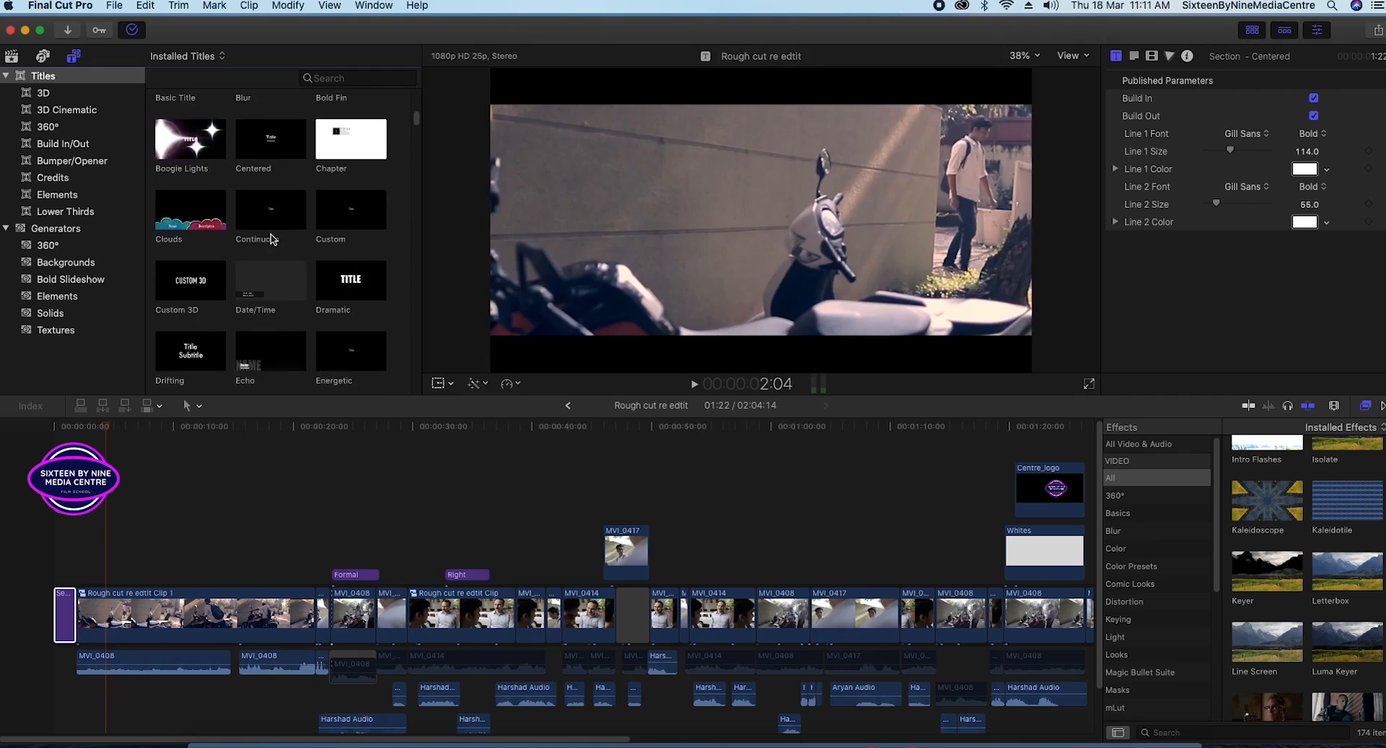
scroll(272, 238, up, 7)
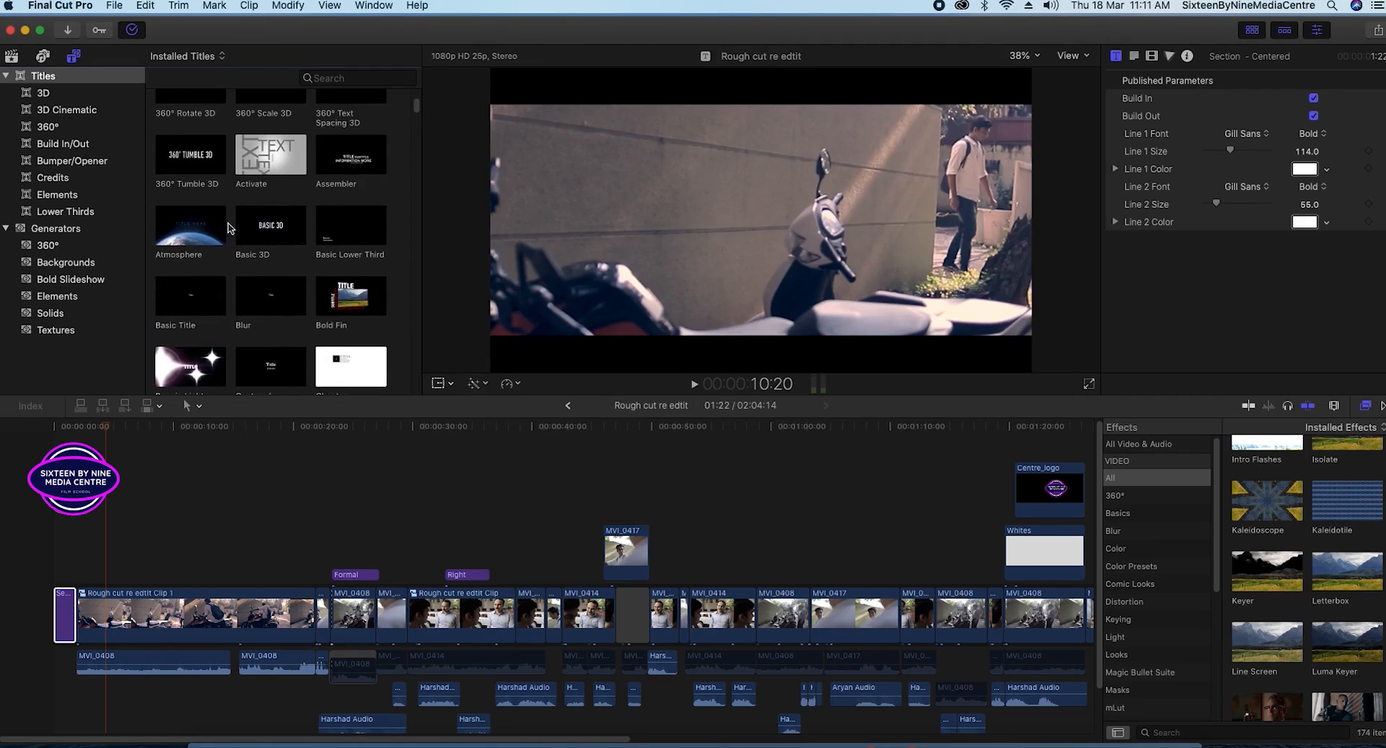
scroll(238, 216, down, 7)
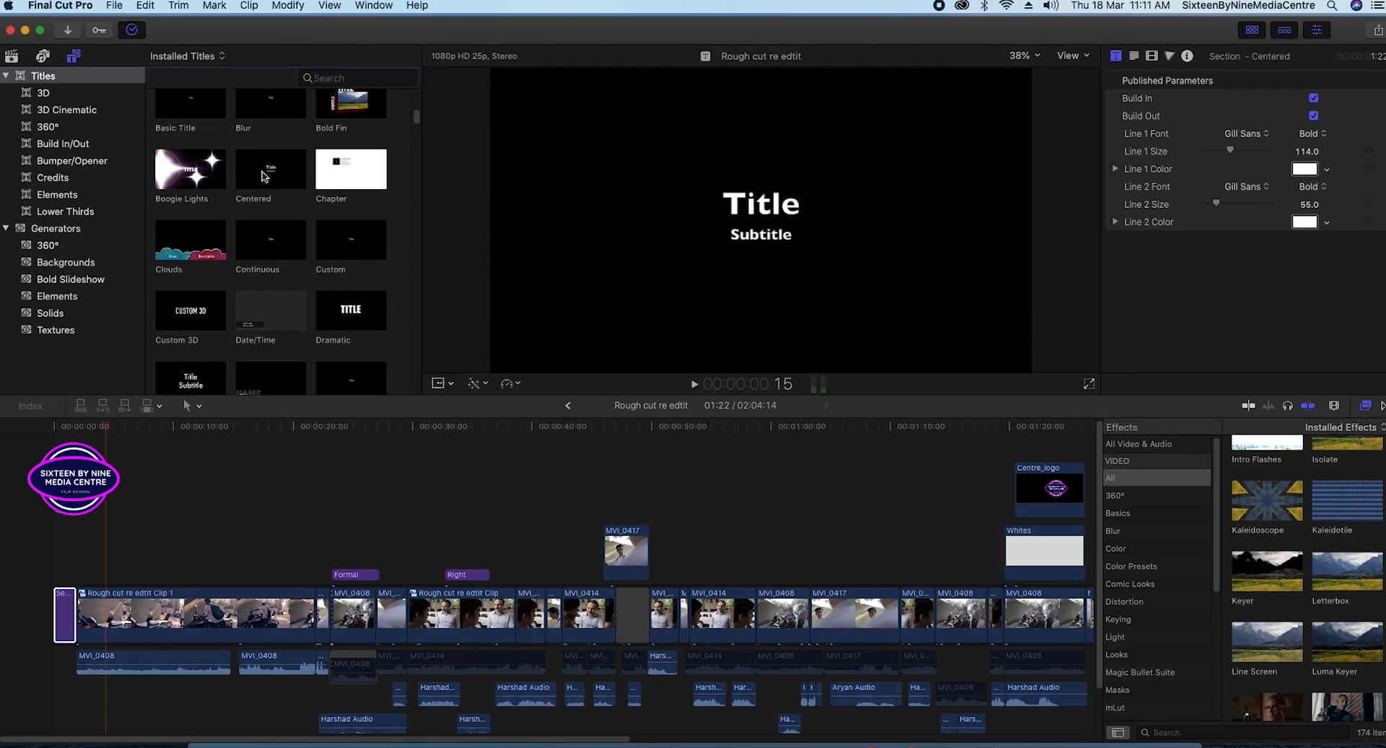
scroll(318, 202, down, 5)
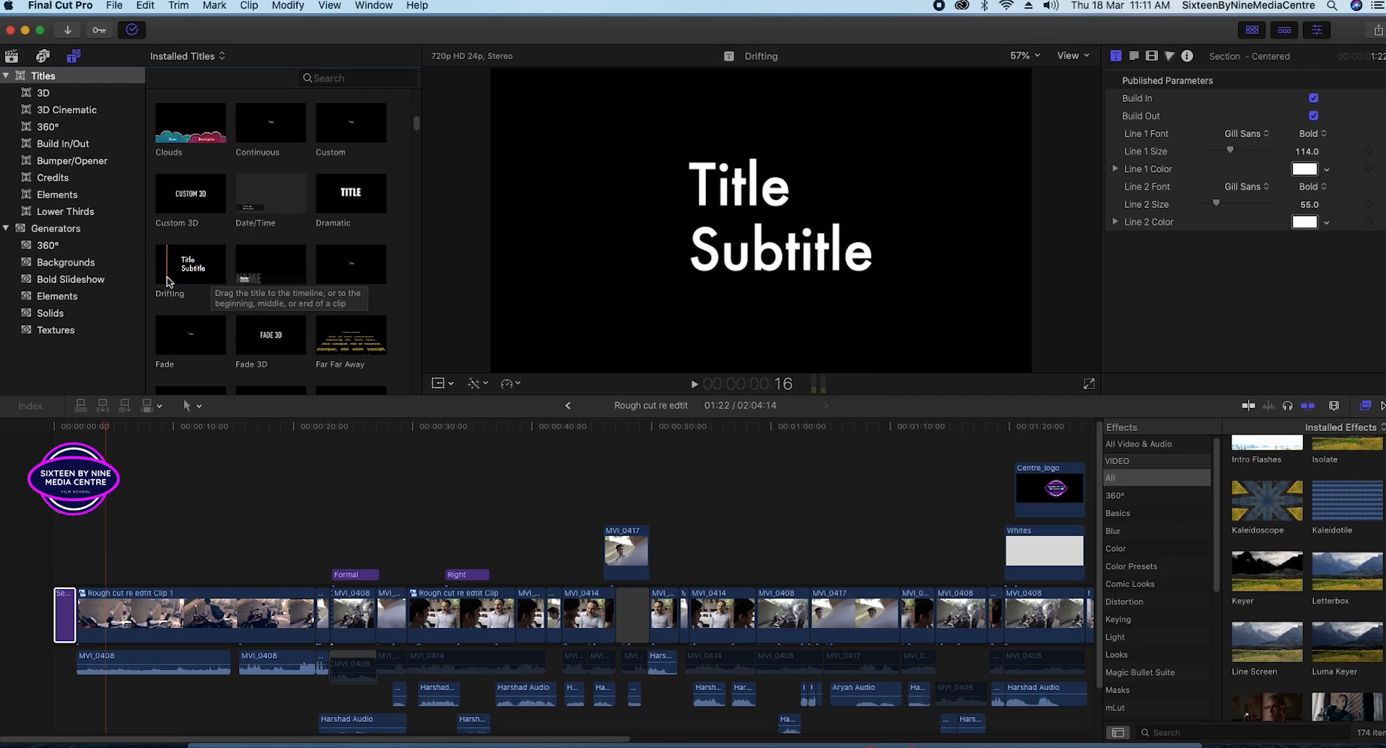
scroll(316, 332, down, 2)
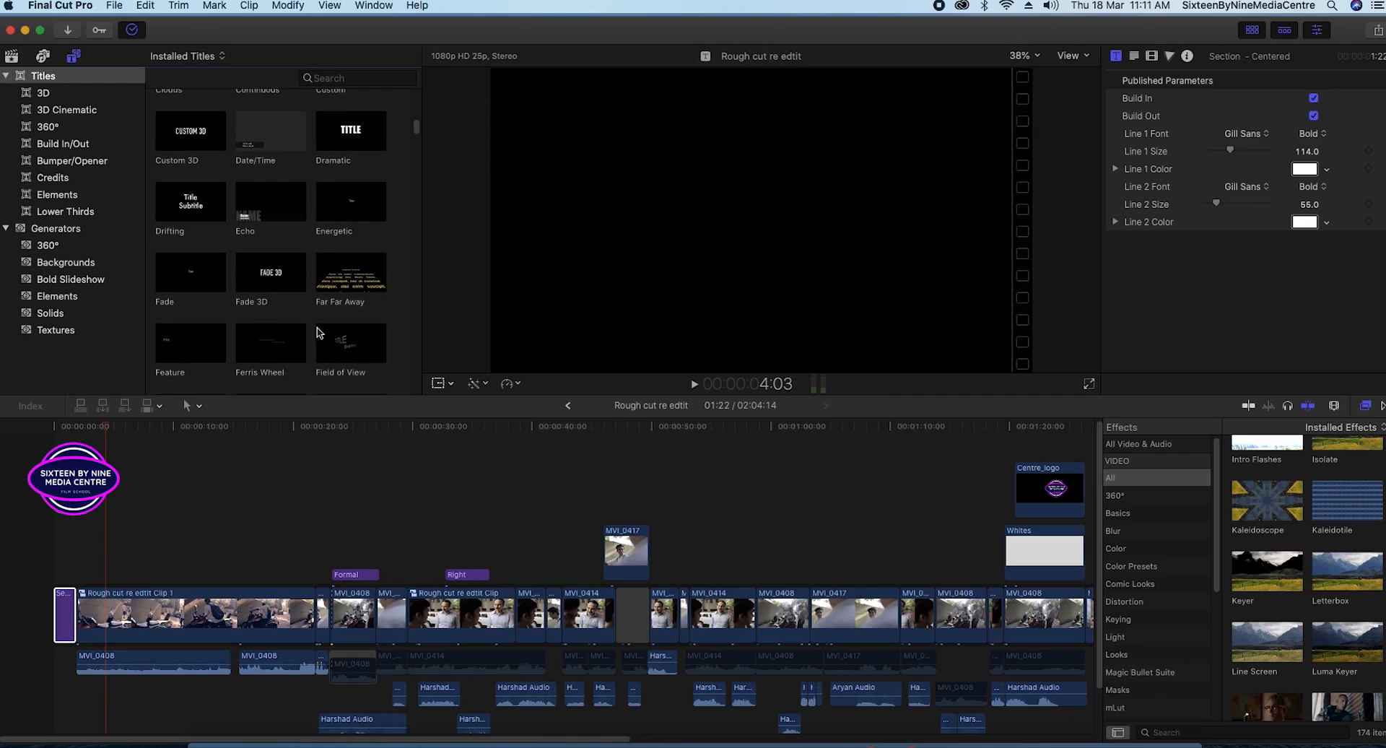
- Park the playhead about one second into the timeline and open the opening Section title's text for editing
scroll(310, 318, down, 3)
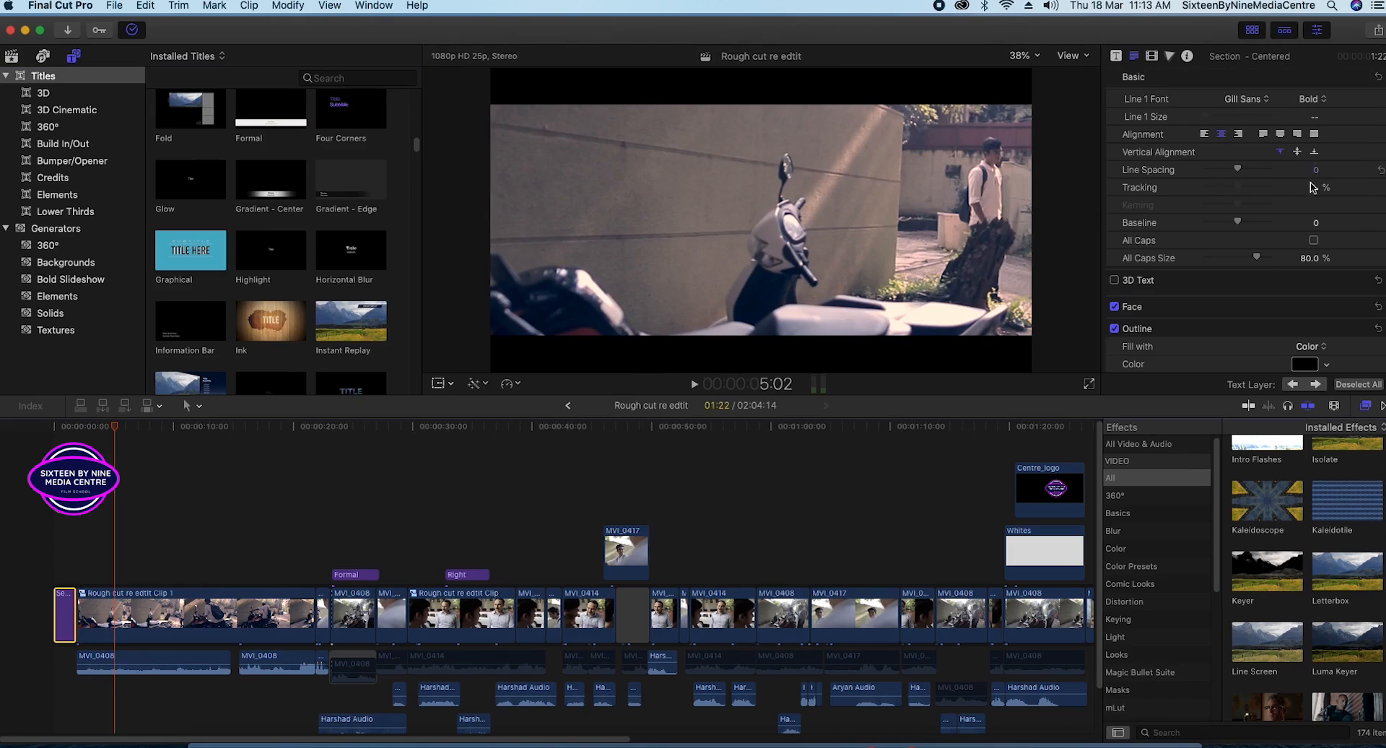
scroll(1361, 305, down, 3)
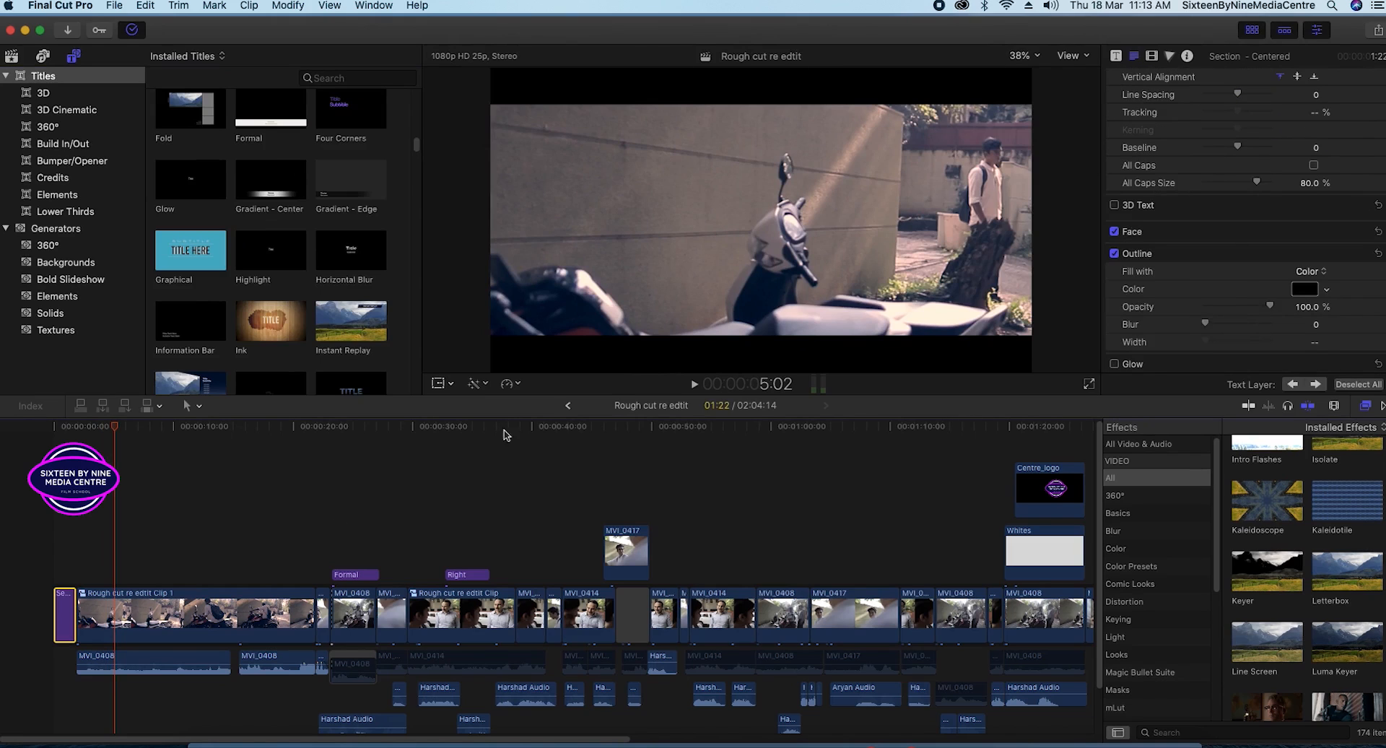
click(52, 428)
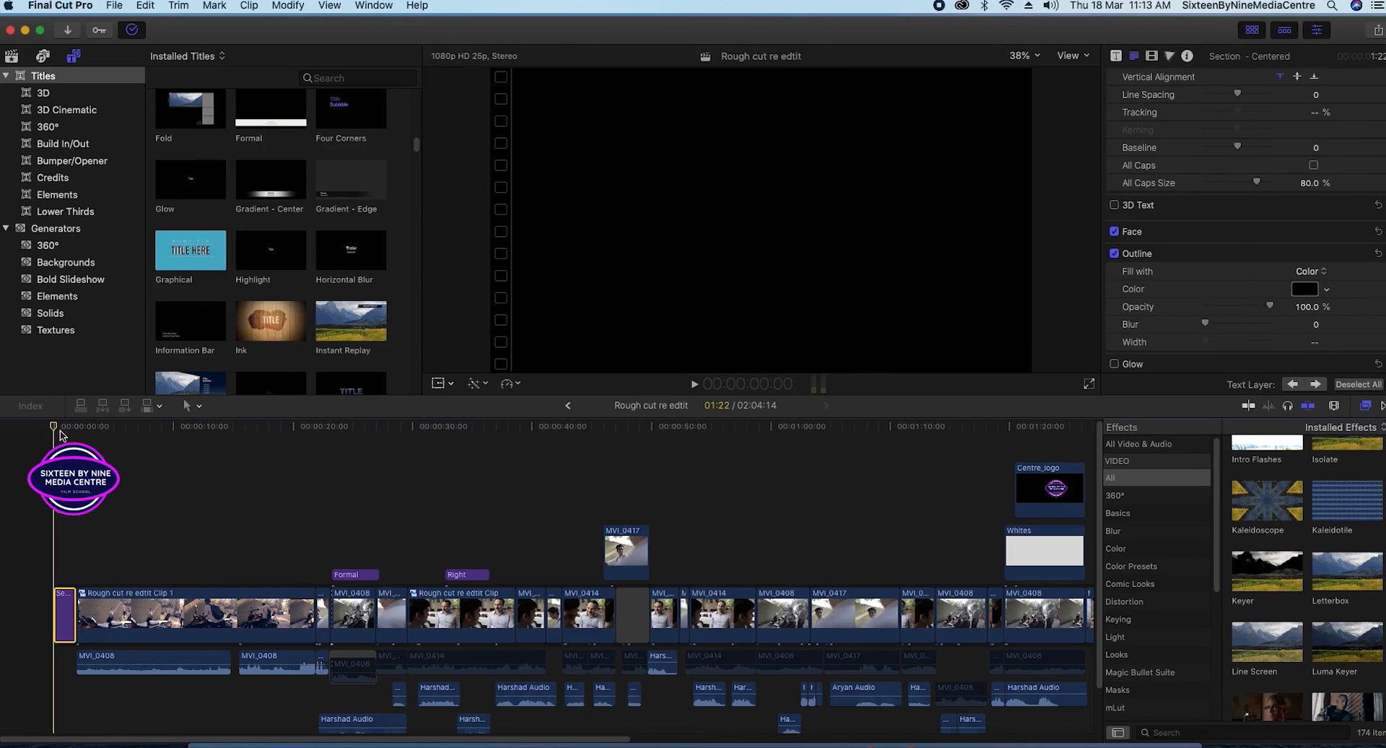
click(65, 430)
click(812, 209)
double_click(816, 207)
click(71, 628)
double_click(71, 633)
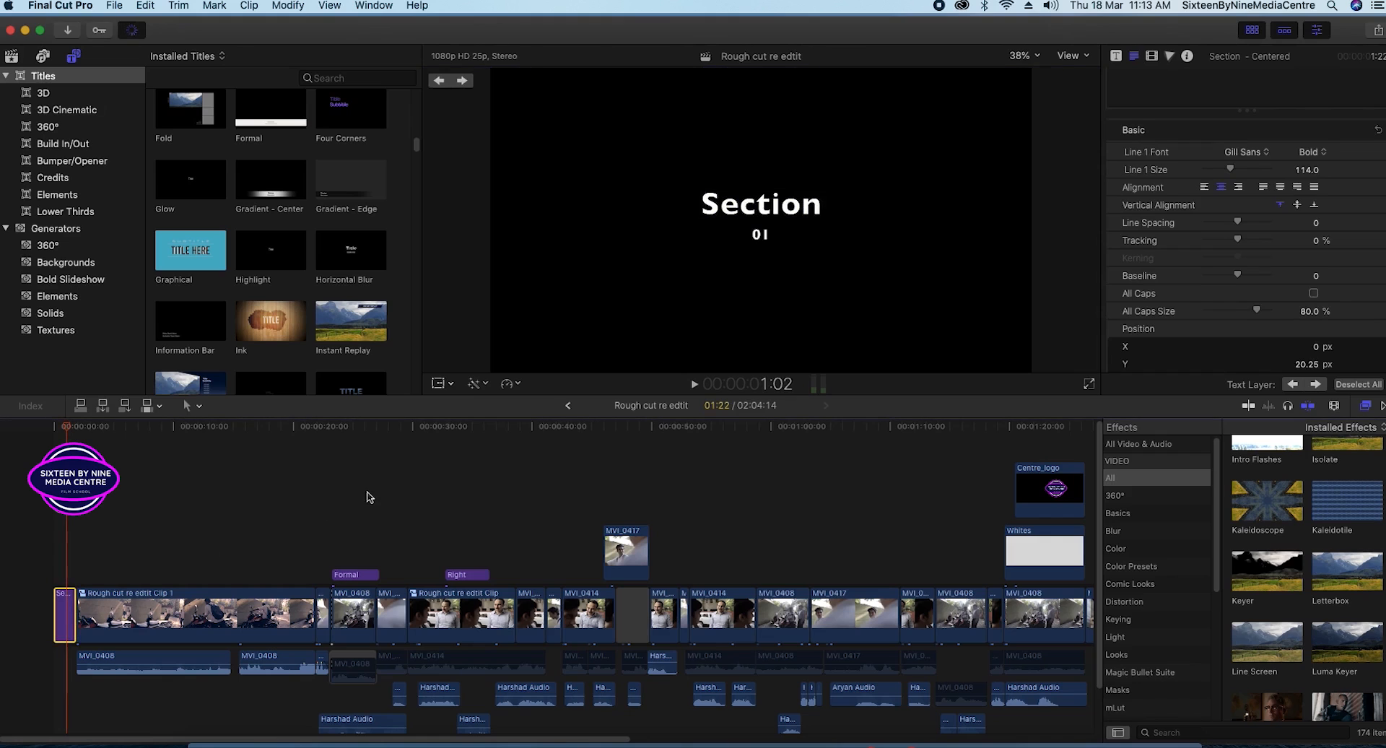
click(62, 621)
key(Down)
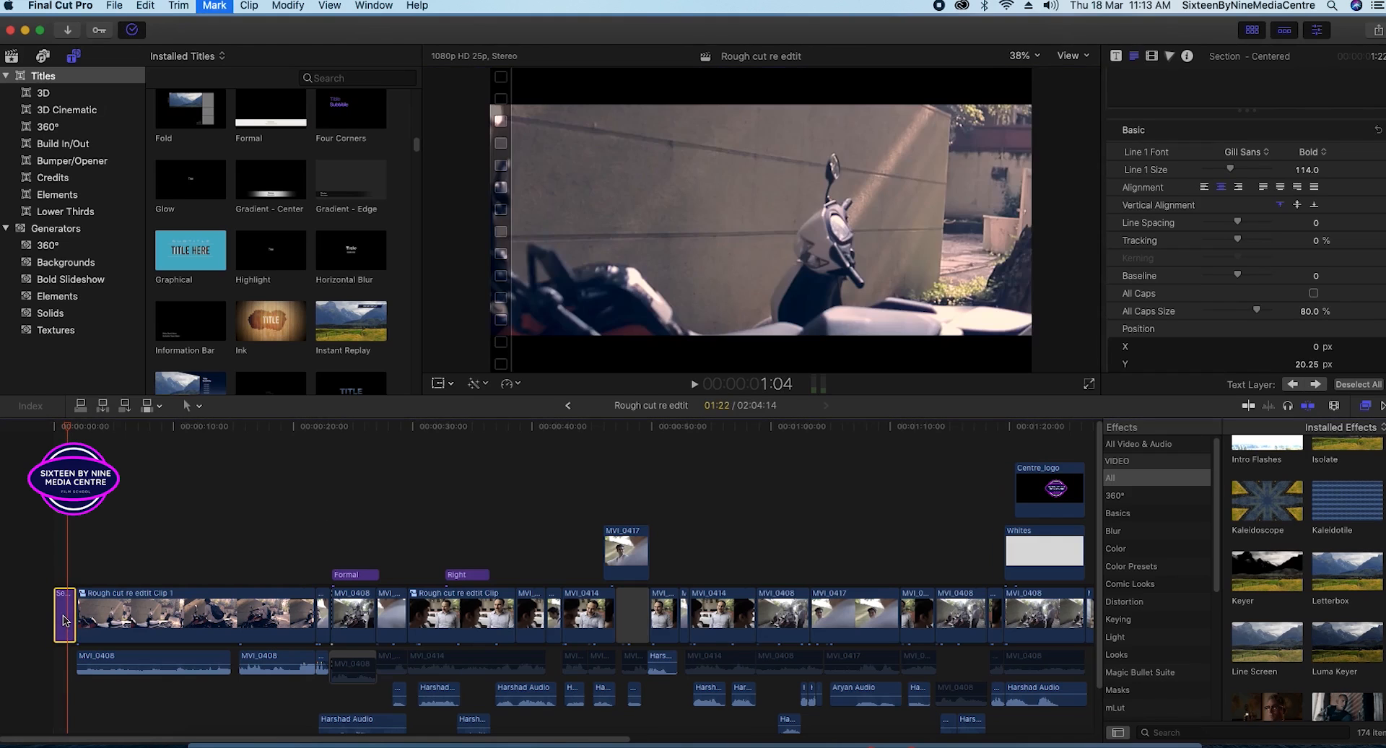
key(Delete)
key(super+z)
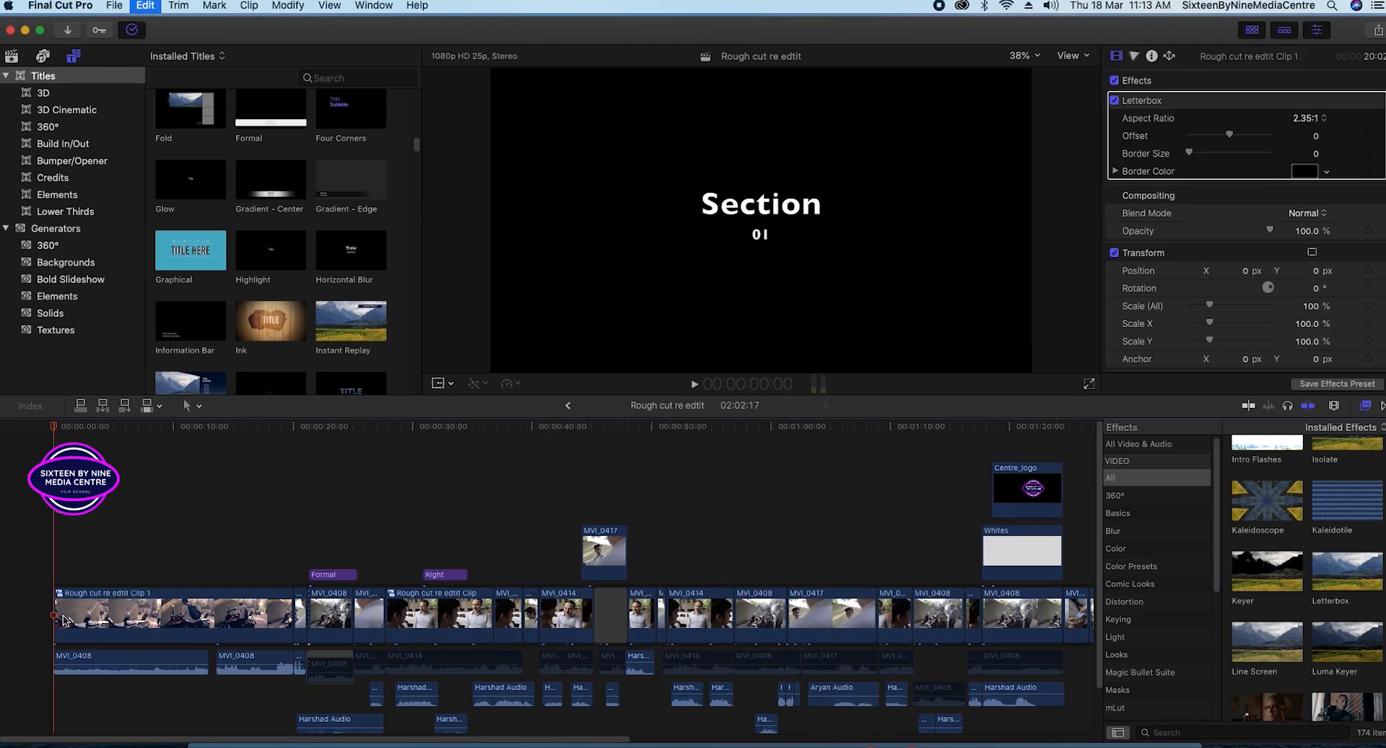
double_click(61, 619)
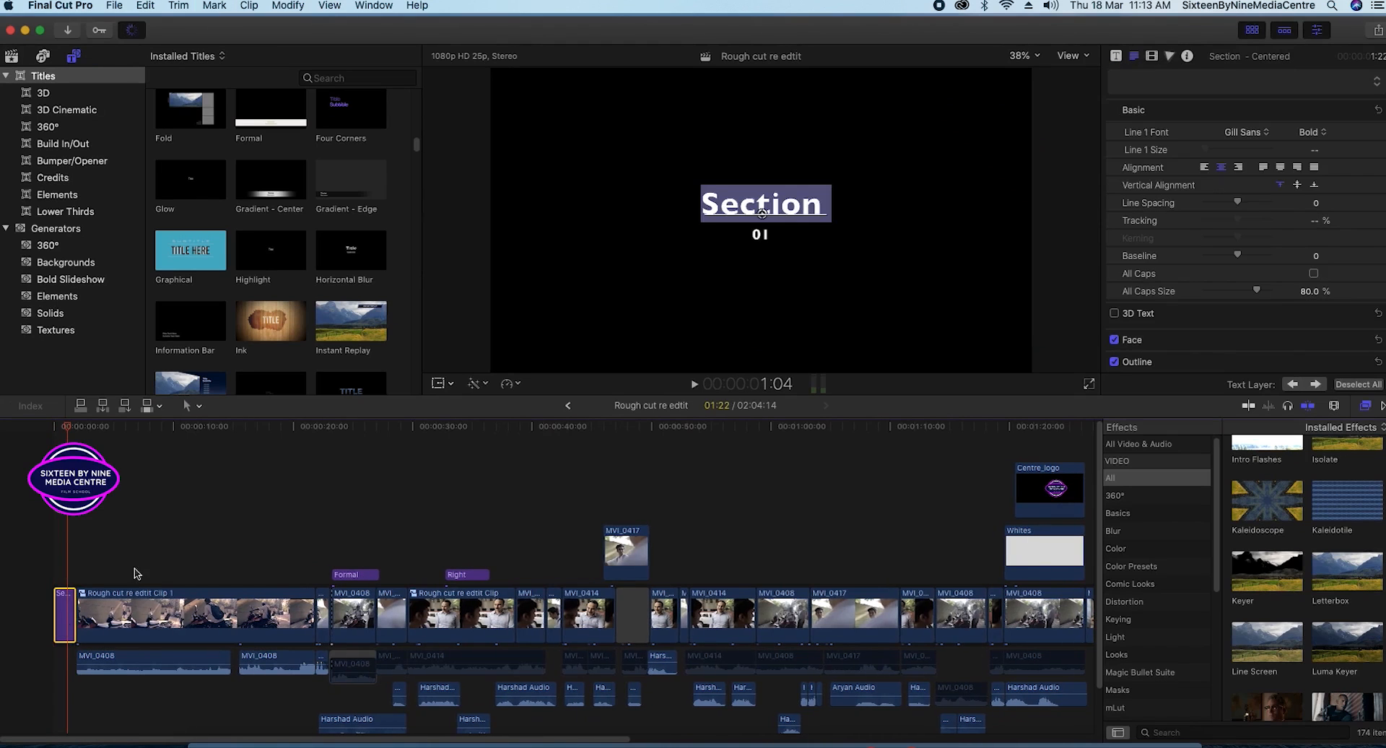
click(61, 622)
key(Delete)
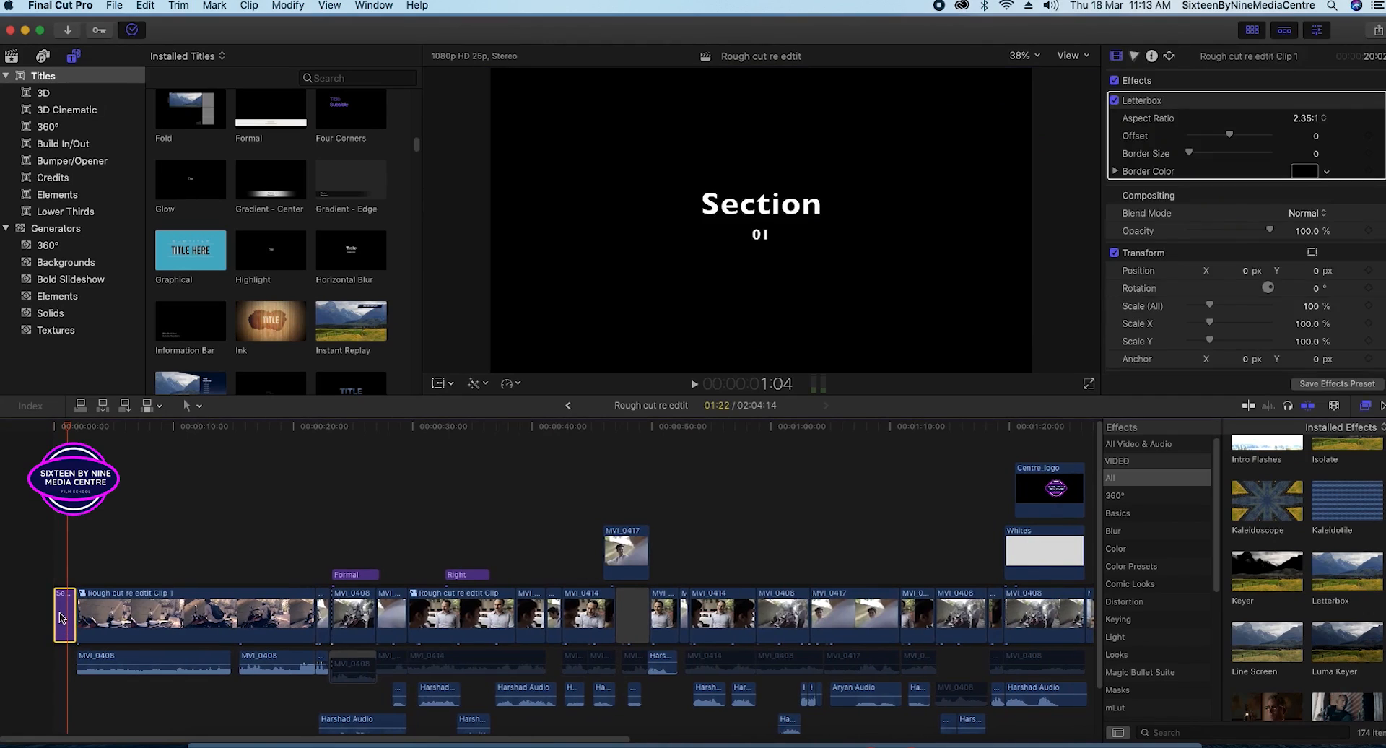
- Replace the opening title's main line with "Sixteet By Nine Media Centre"
double_click(62, 620)
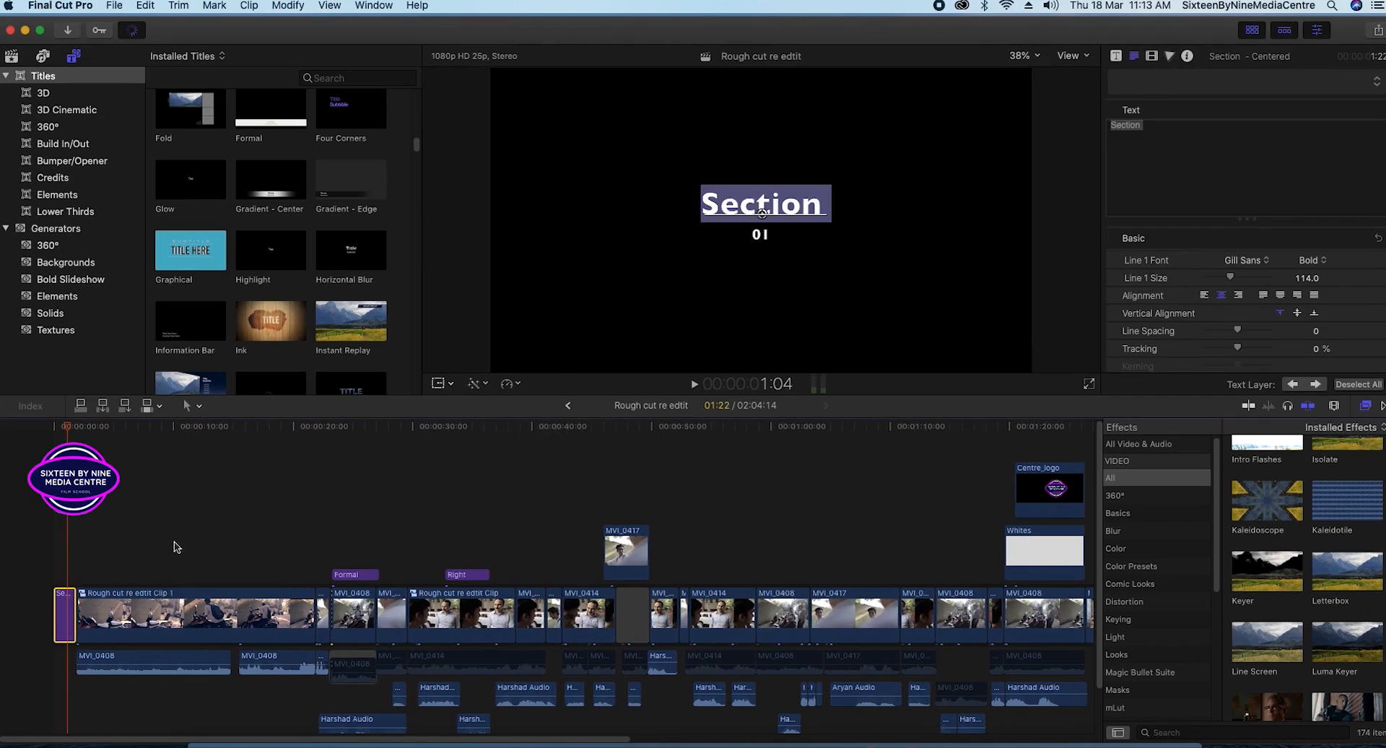
click(825, 203)
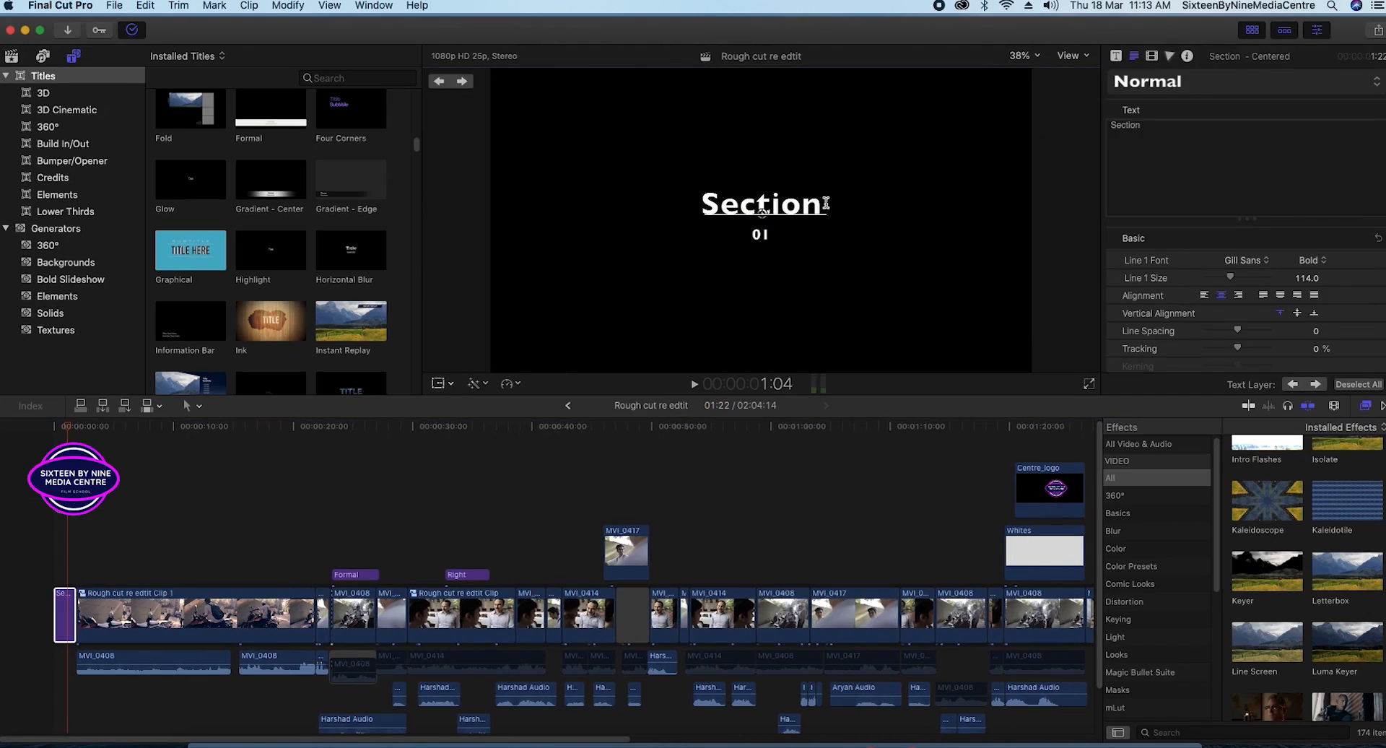
key(BackSpace)
key(BackSpace)
key(BackSpace)
key(BackSpace)
key(BackSpace)
key(BackSpace)
key(BackSpace)
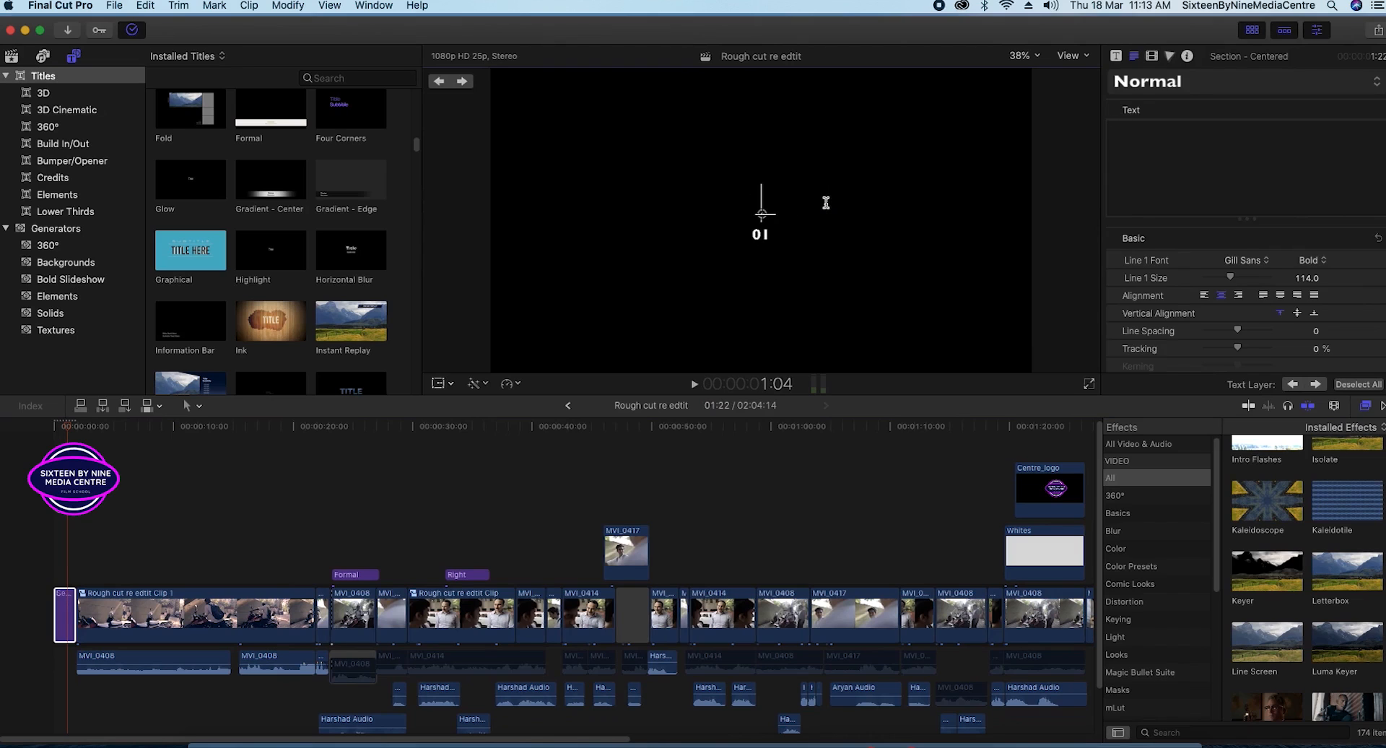
text(Si)
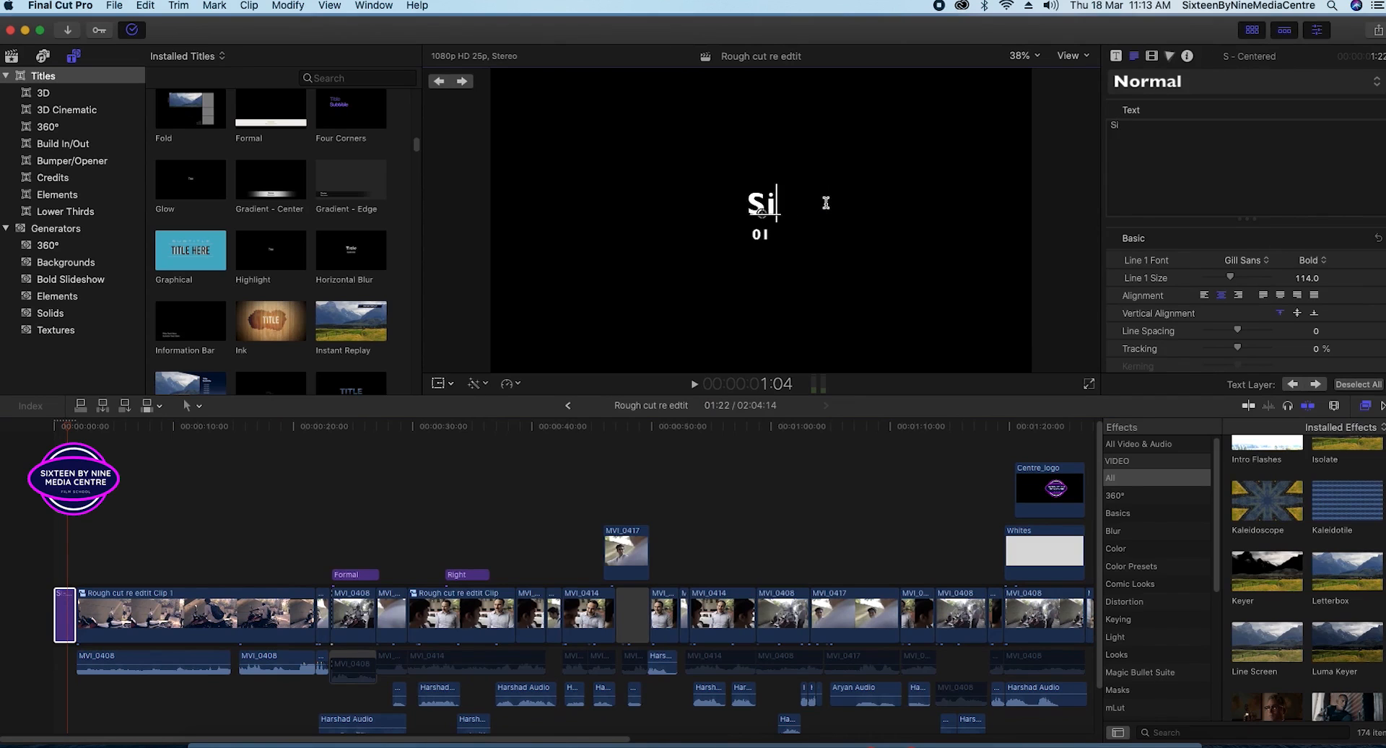
text(xteent)
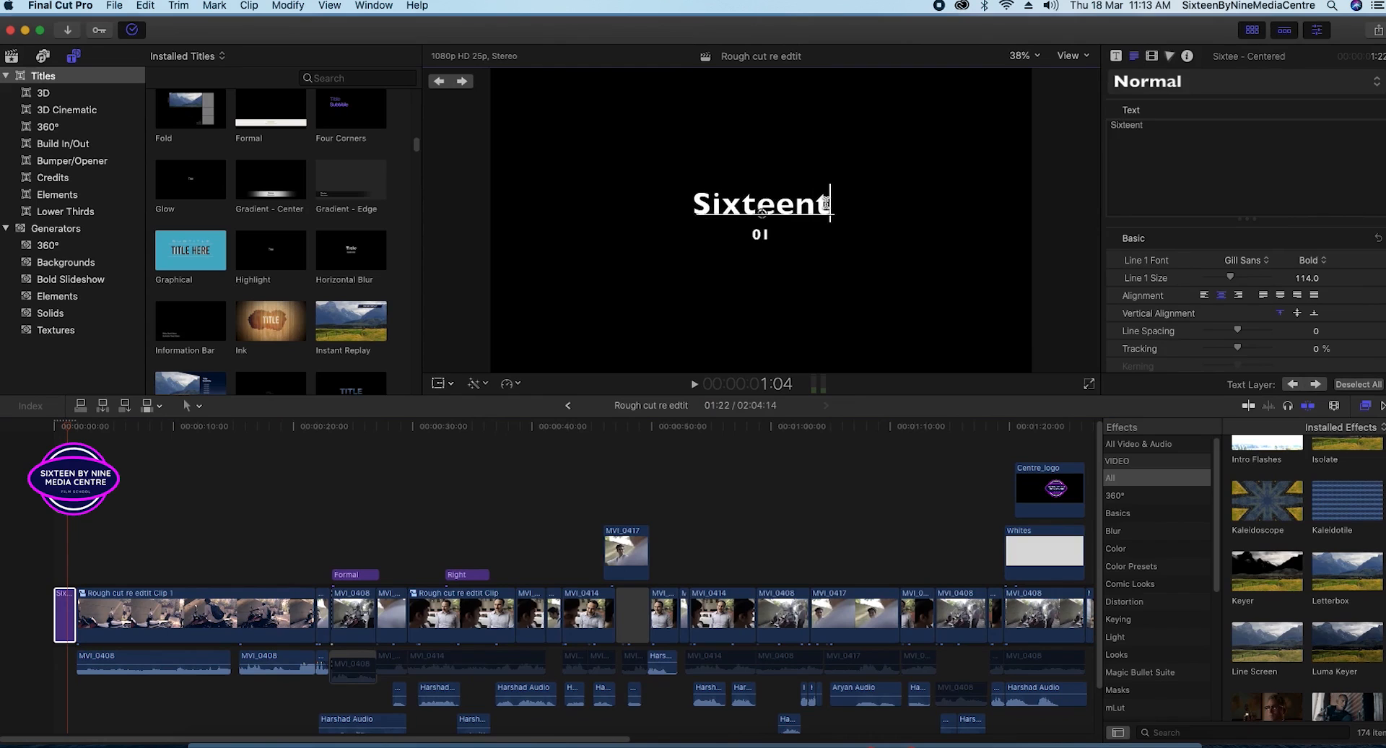
key(BackSpace)
key(BackSpace)
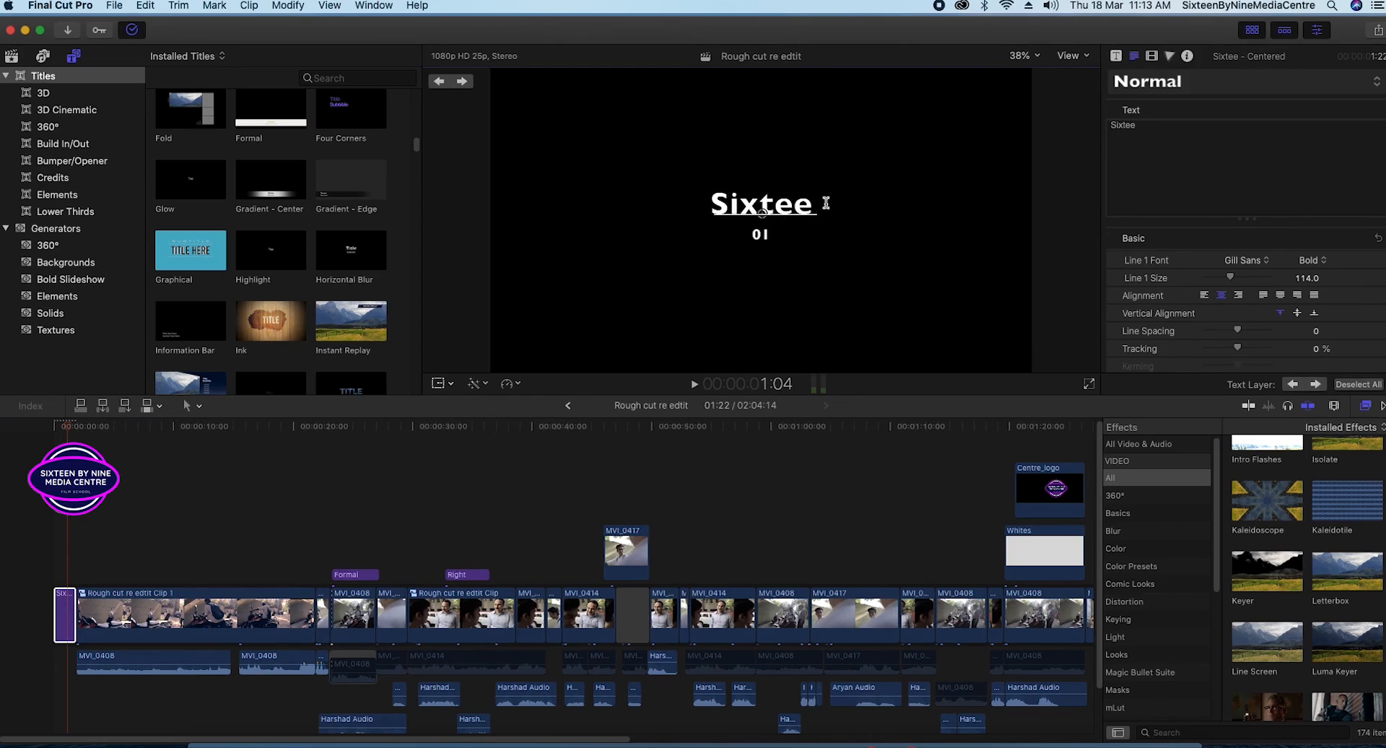
text(t)
text( B)
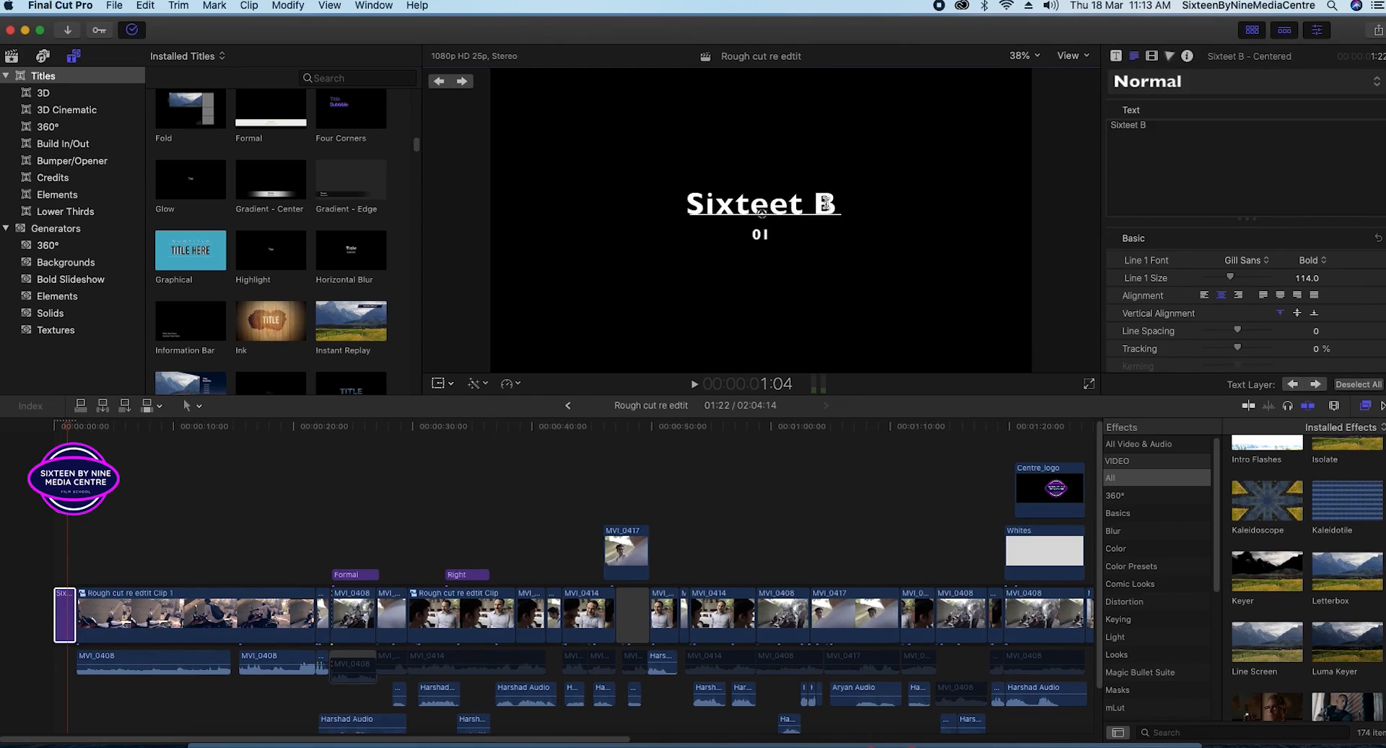
text(y Nine)
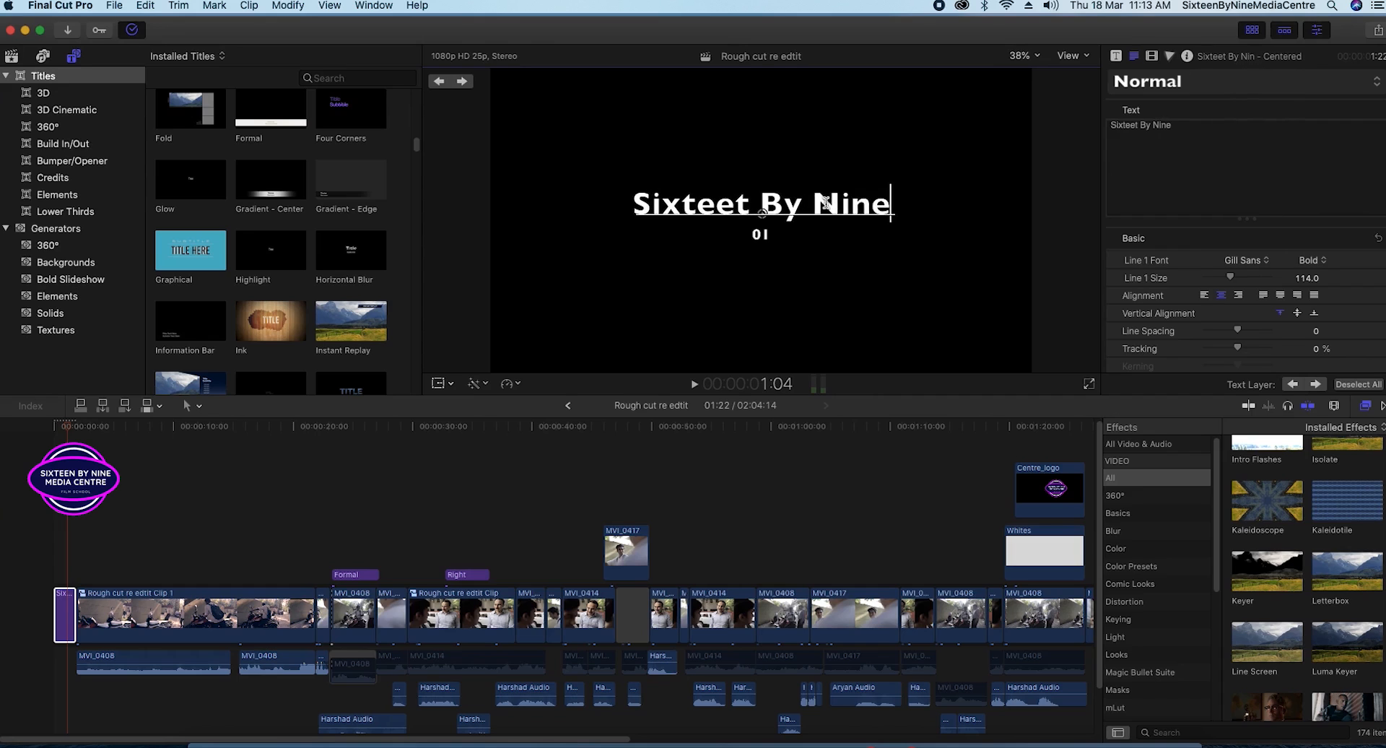
text( Media )
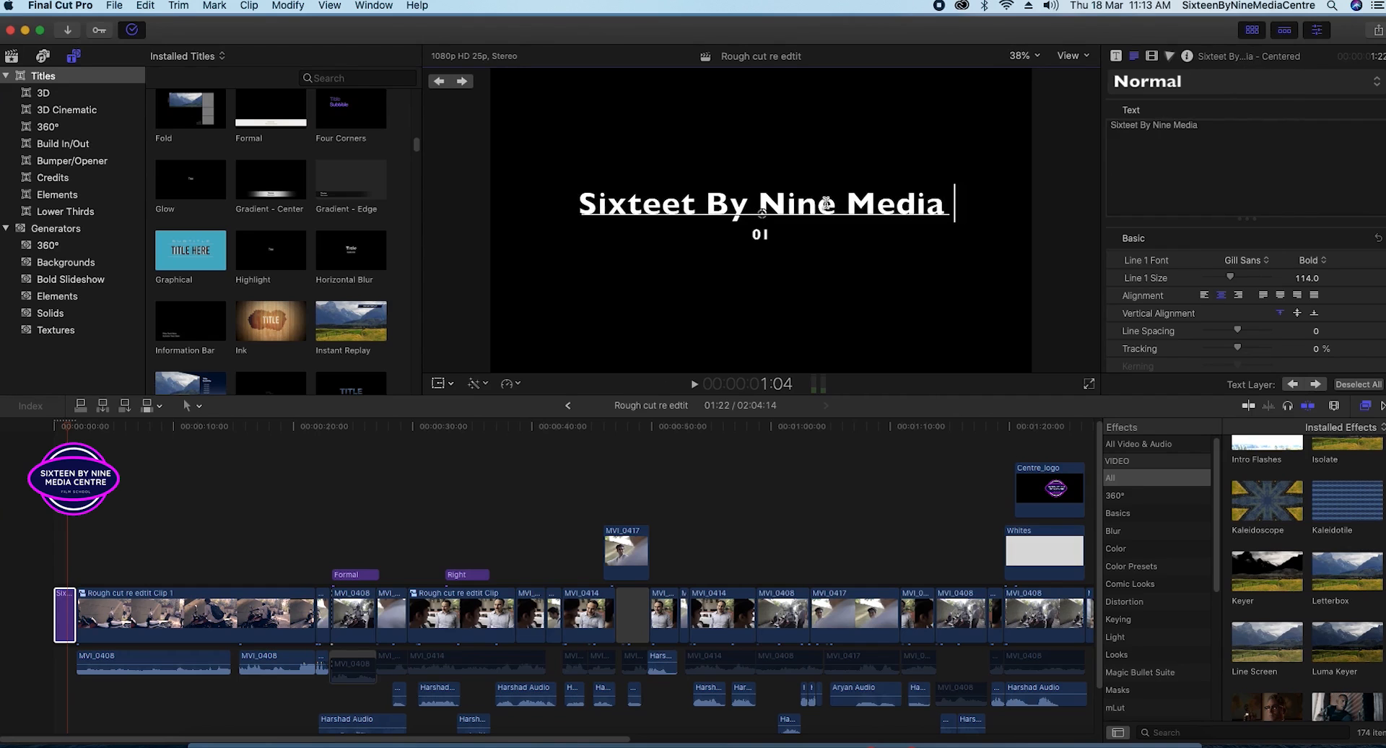
text(Centre)
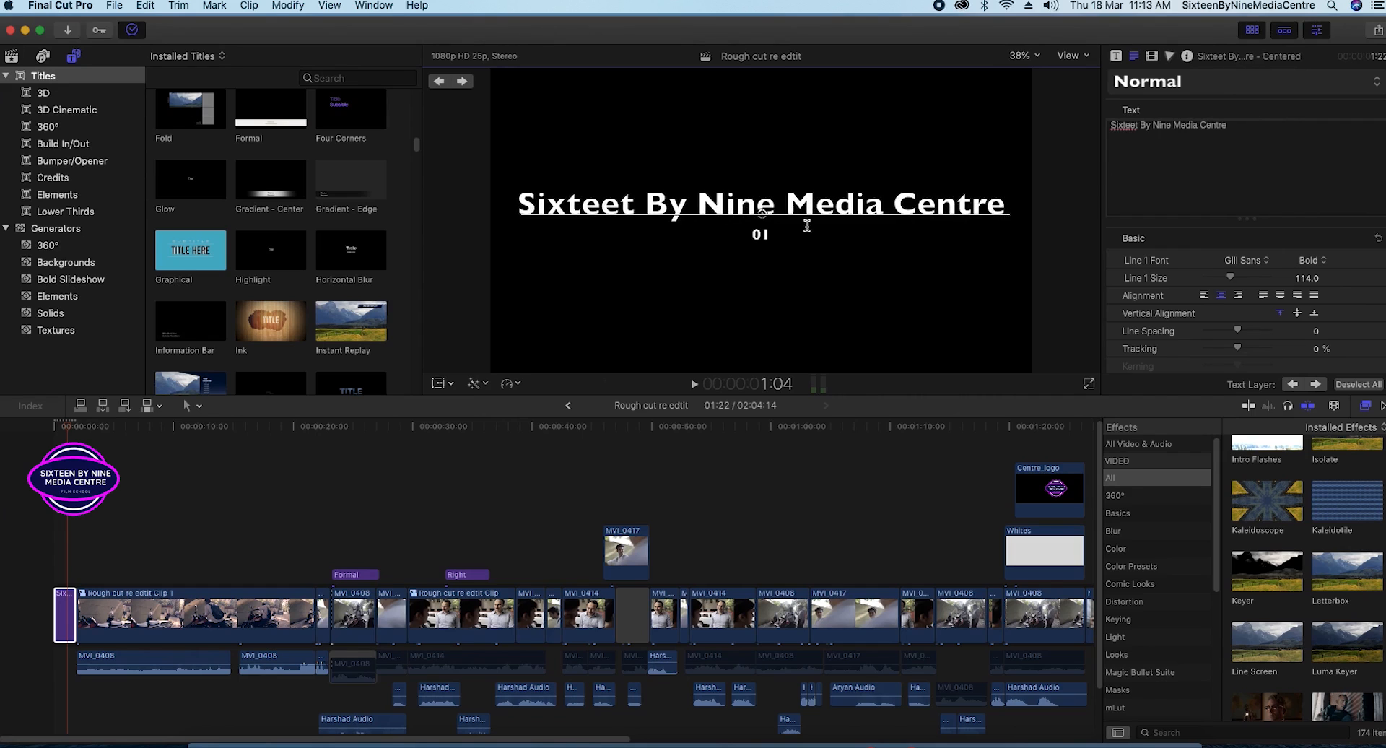
- Replace the 01 below the opening title's main line with "Presents" and finish the text entry
double_click(759, 233)
text(Prese)
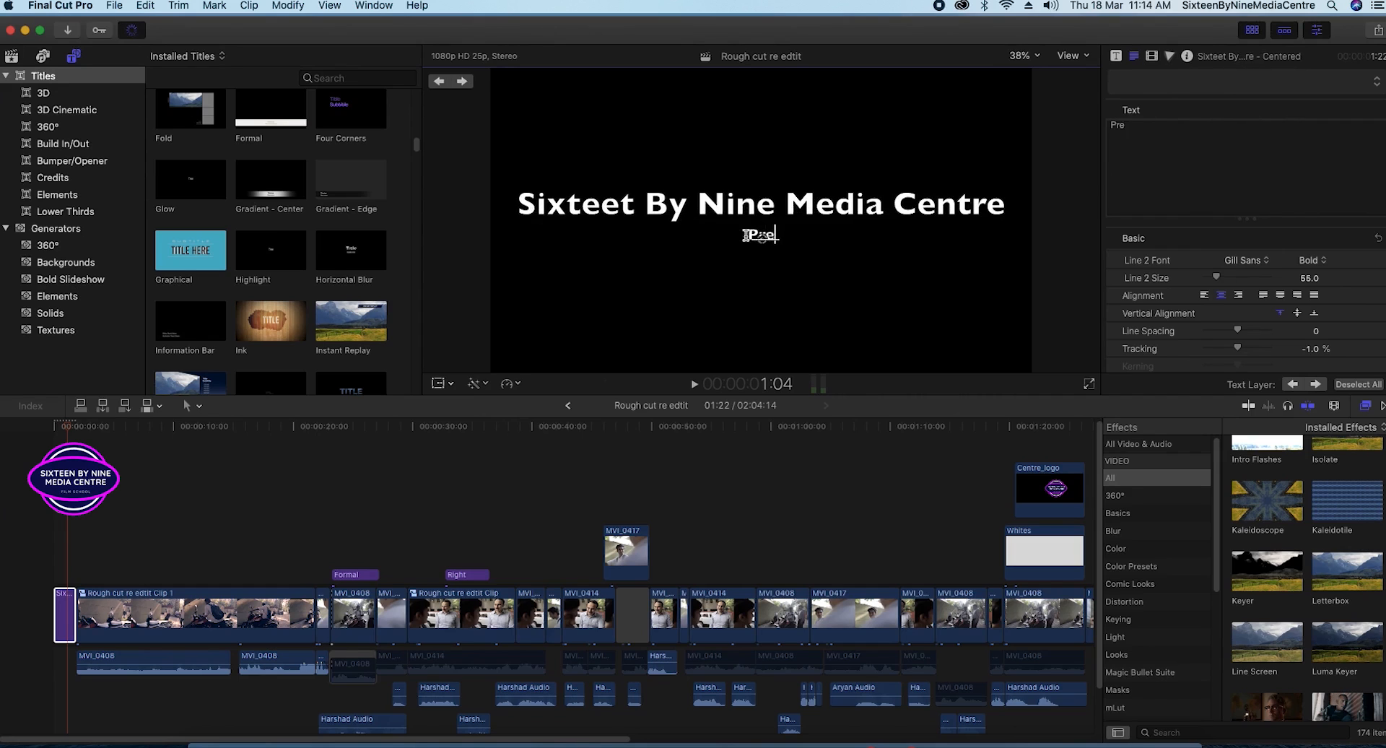
text(nts)
click(189, 406)
click(209, 432)
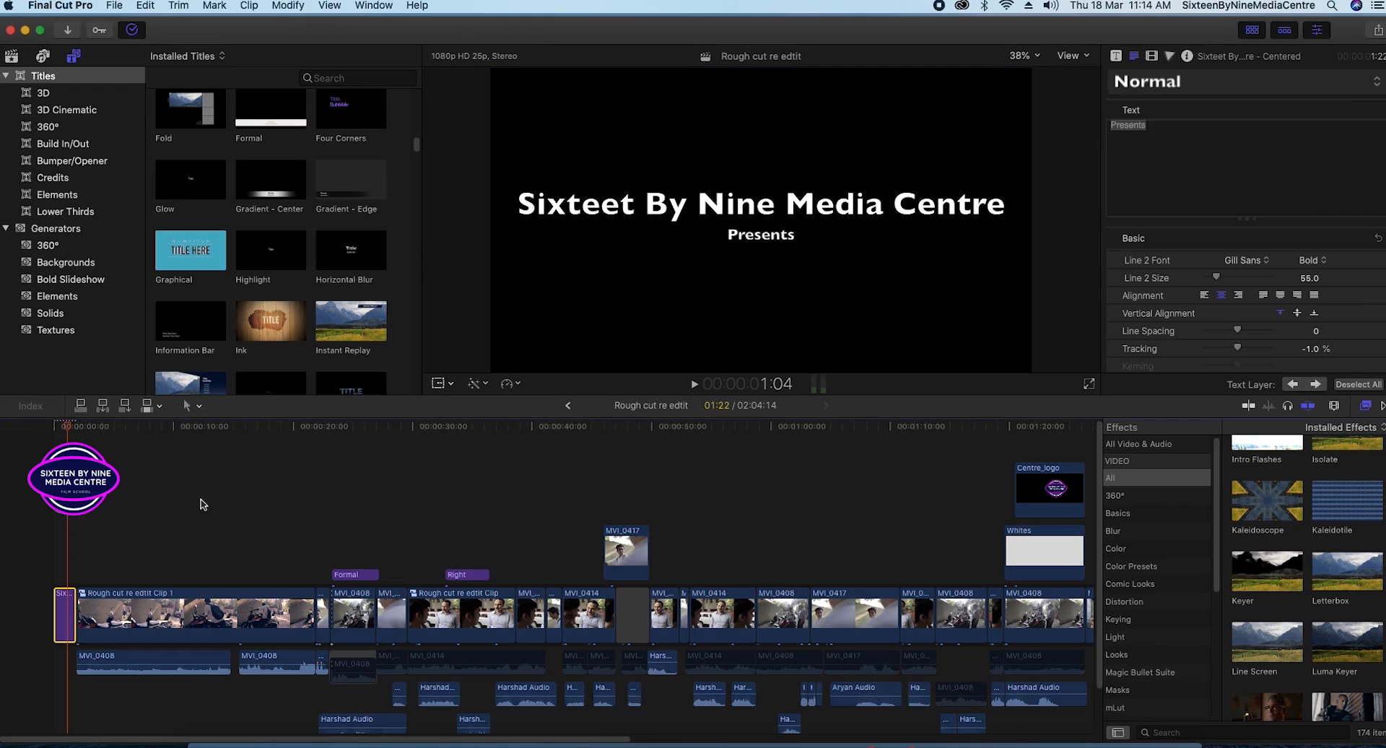
click(66, 431)
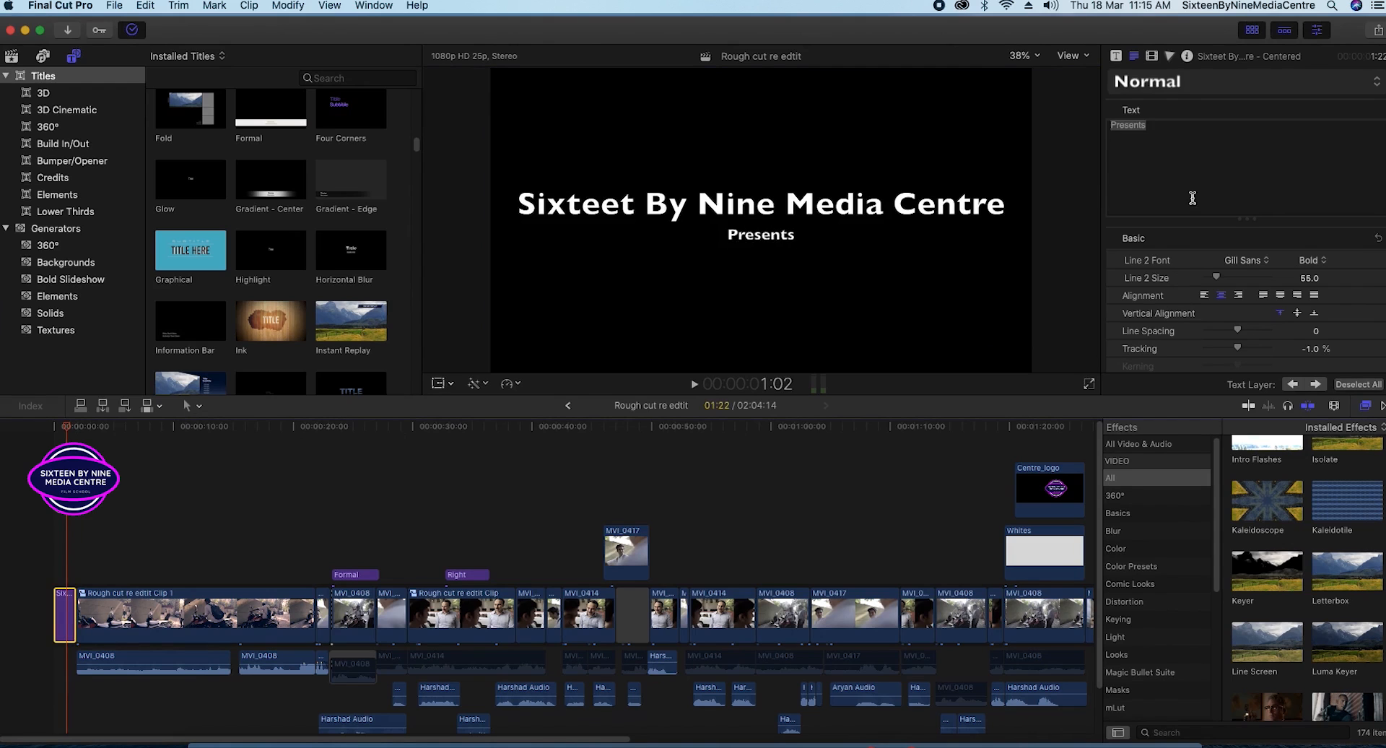
- Set the font of the opening title's main line to Gurmukhi MN
click(1245, 260)
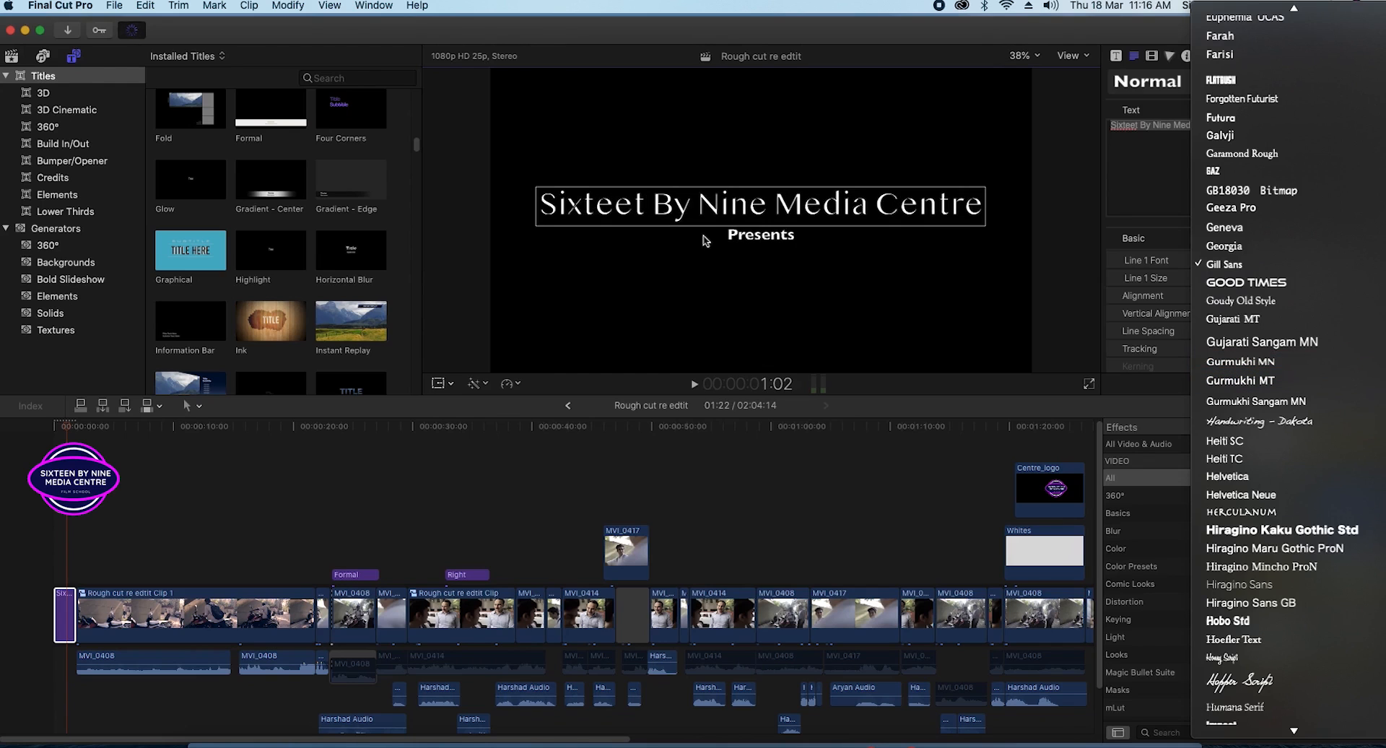
click(622, 212)
click(629, 310)
click(628, 209)
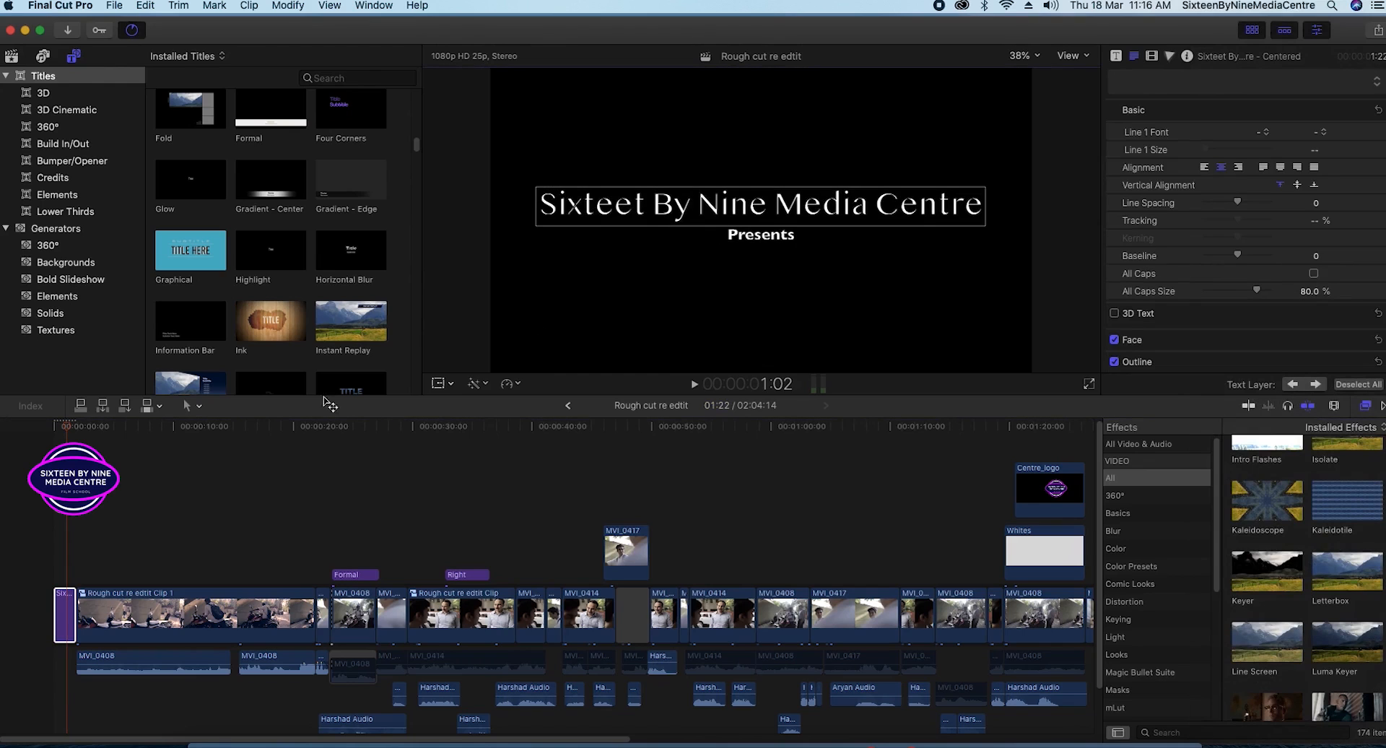
double_click(63, 623)
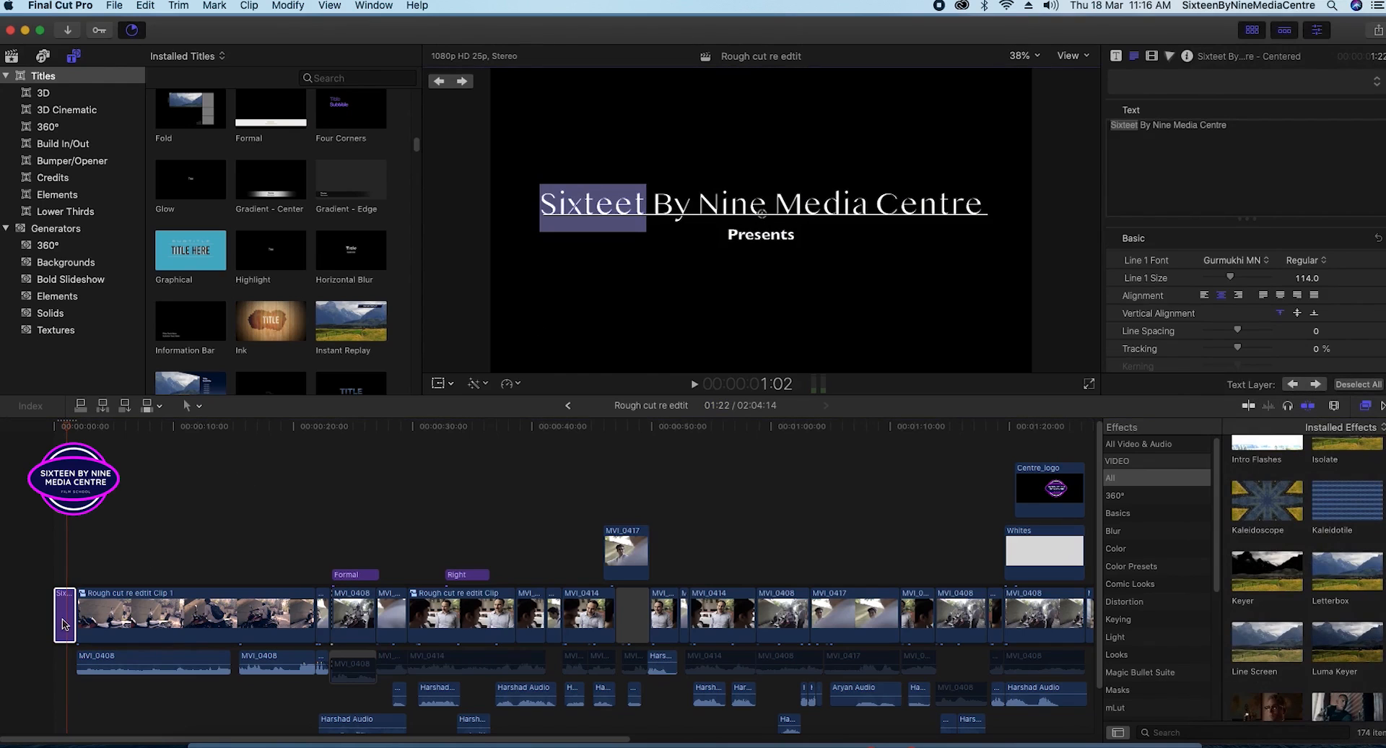
click(64, 618)
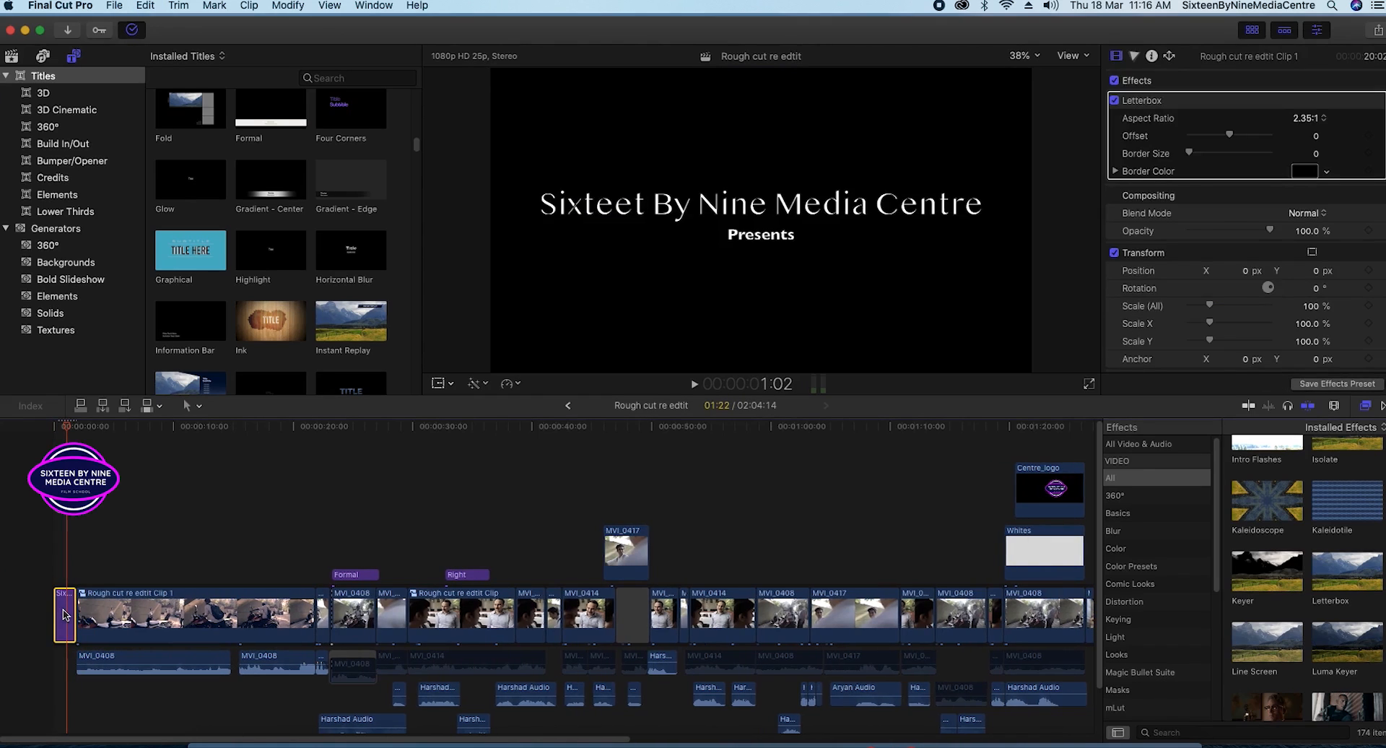
click(630, 208)
click(628, 209)
double_click(625, 215)
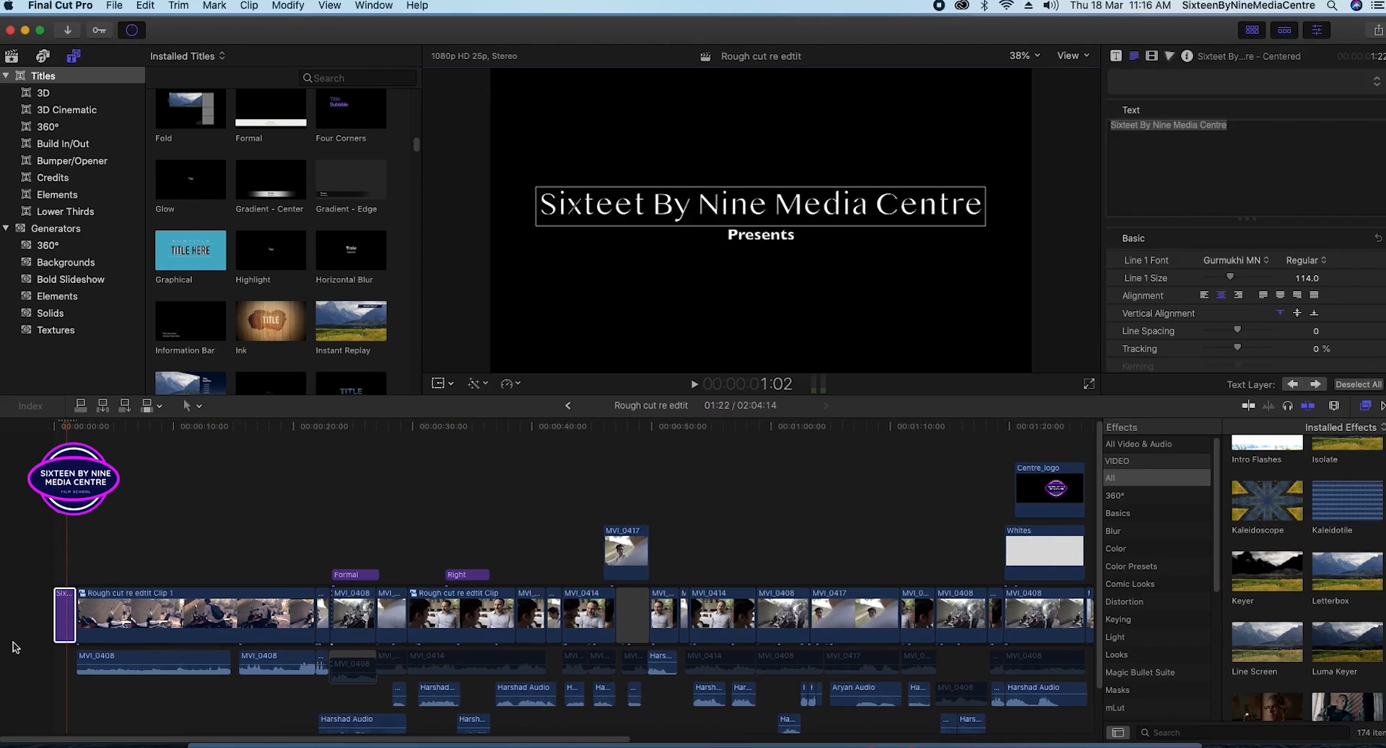
key(super+a)
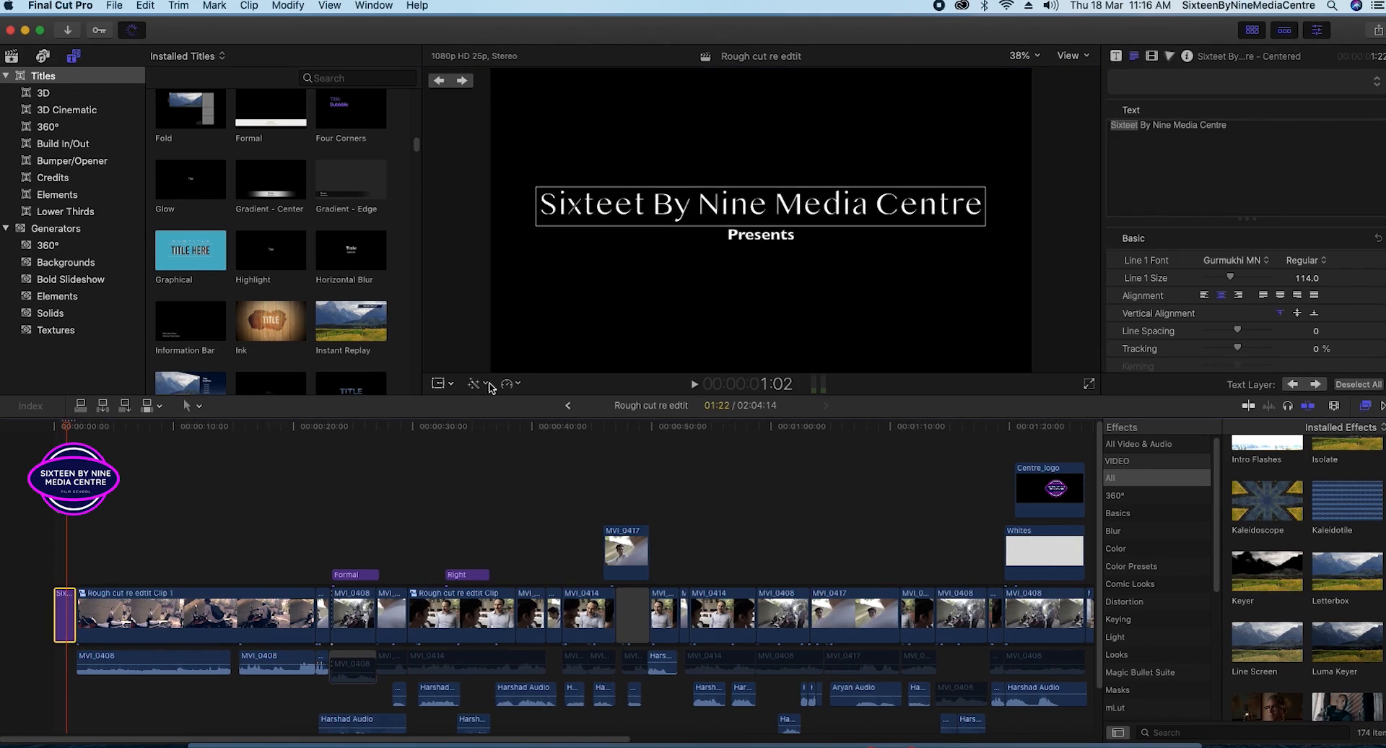
key(BackSpace)
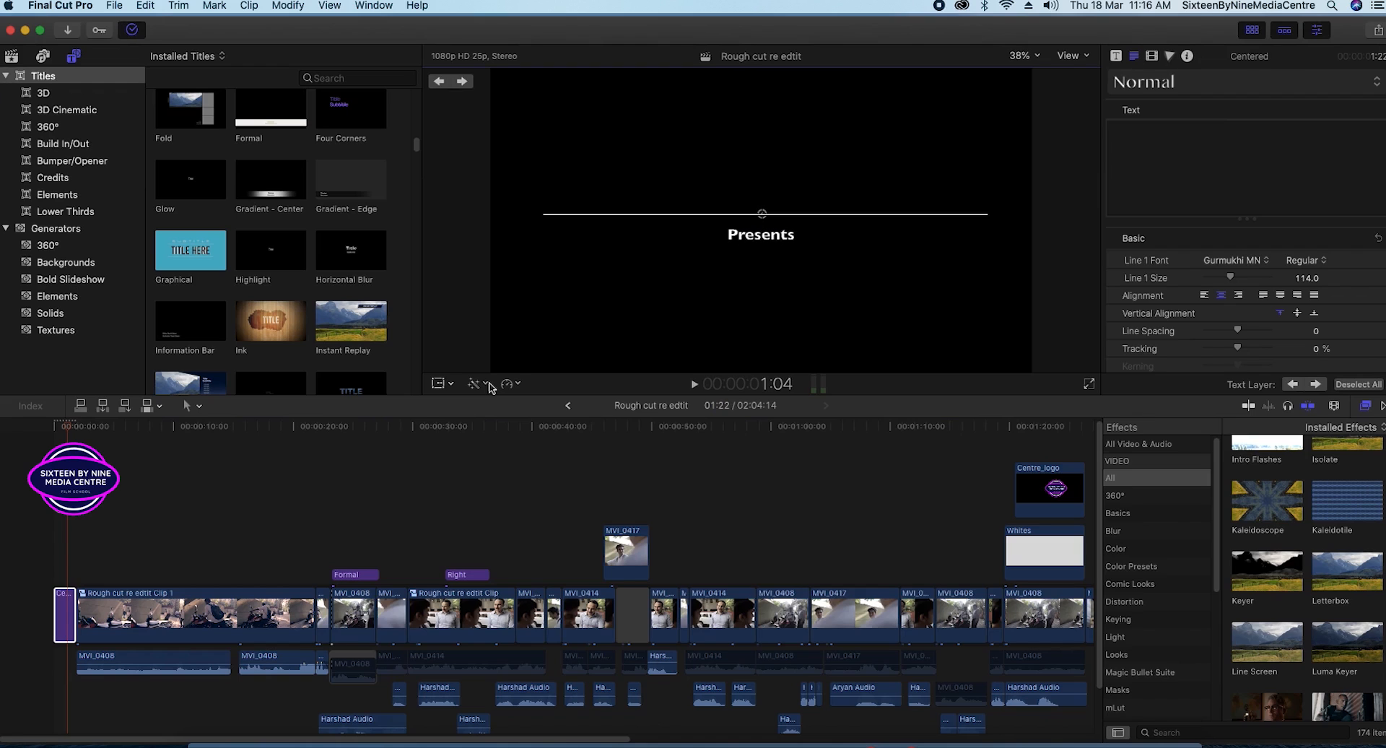
key(super+z)
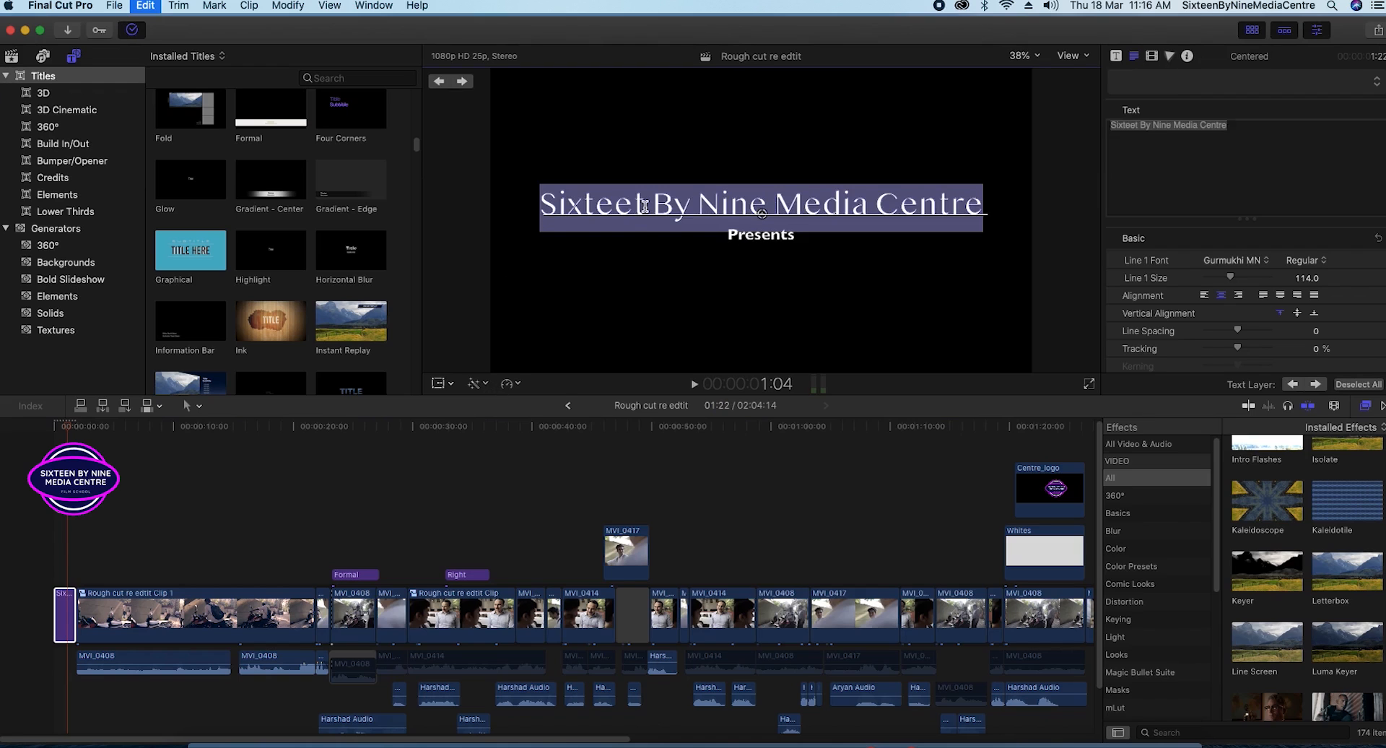
- Correct the first word of the opening title's main line to "Sixteen"
click(645, 206)
key(BackSpace)
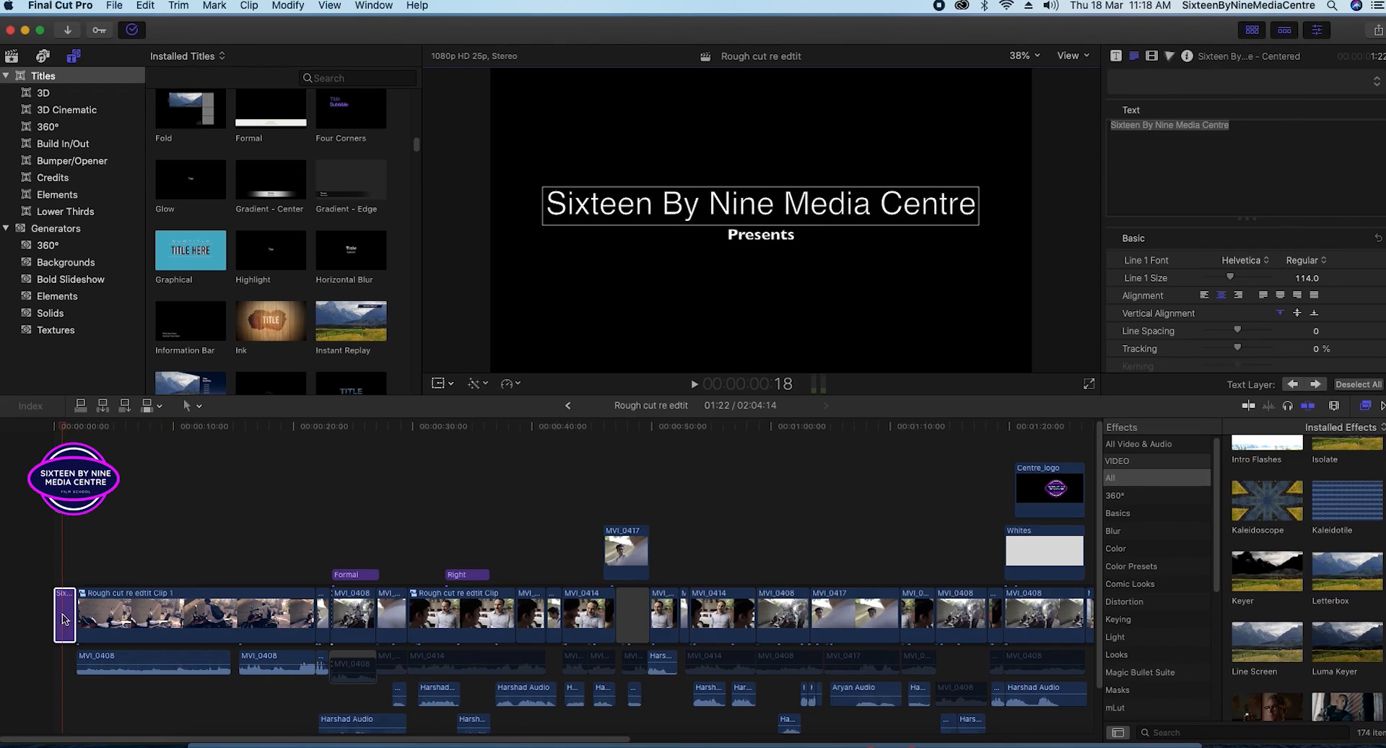
click(65, 617)
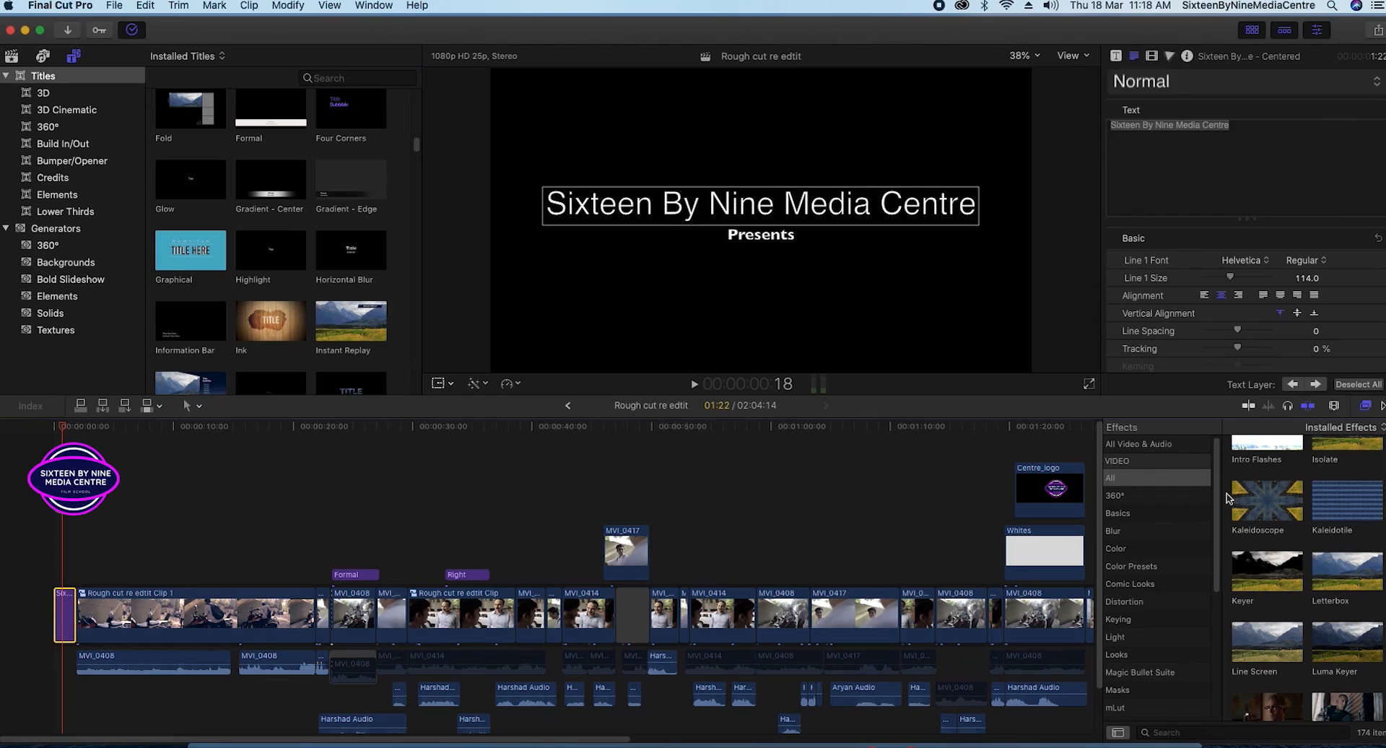
scroll(1230, 498, up, 5)
scroll(1251, 481, up, 2)
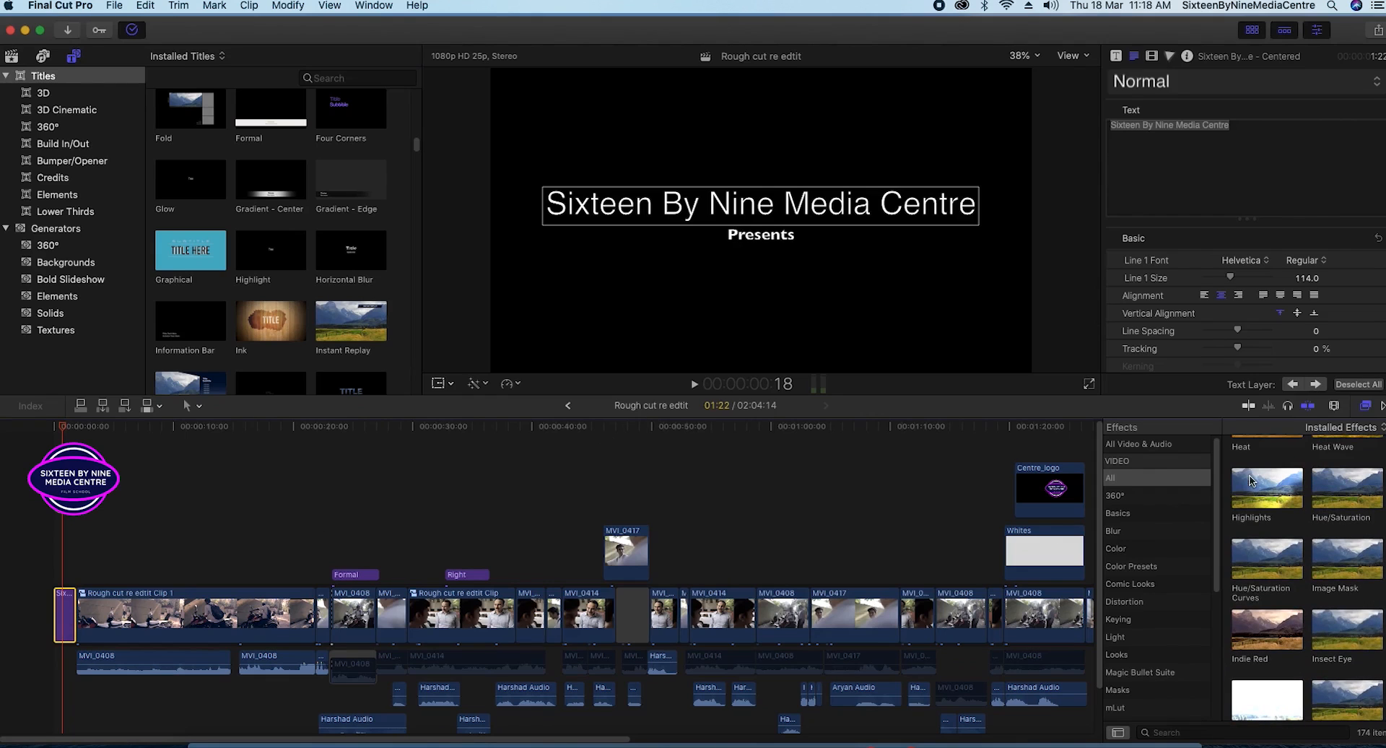
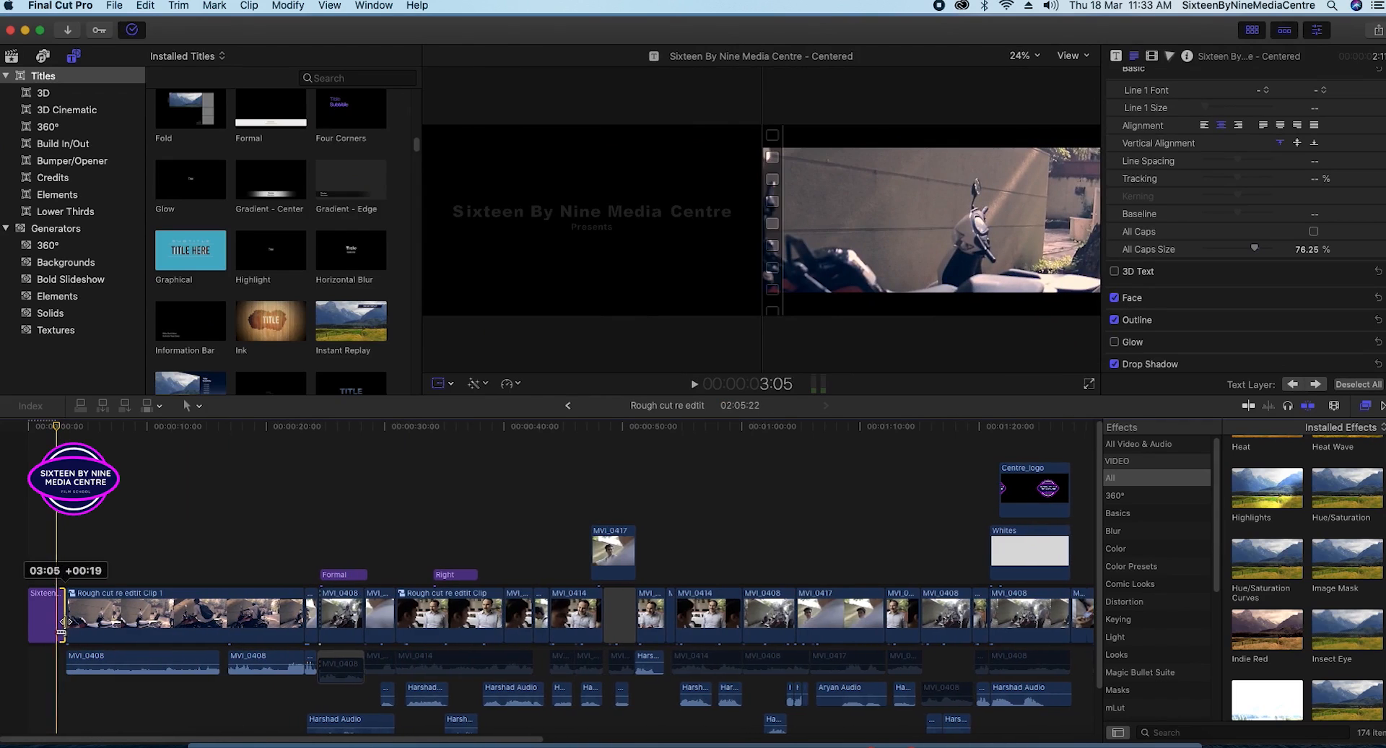
- Trim the end of the opening title to a duration of 01:19 and play the sequence from the start
drag(57, 435, 49, 453)
drag(67, 593, 47, 605)
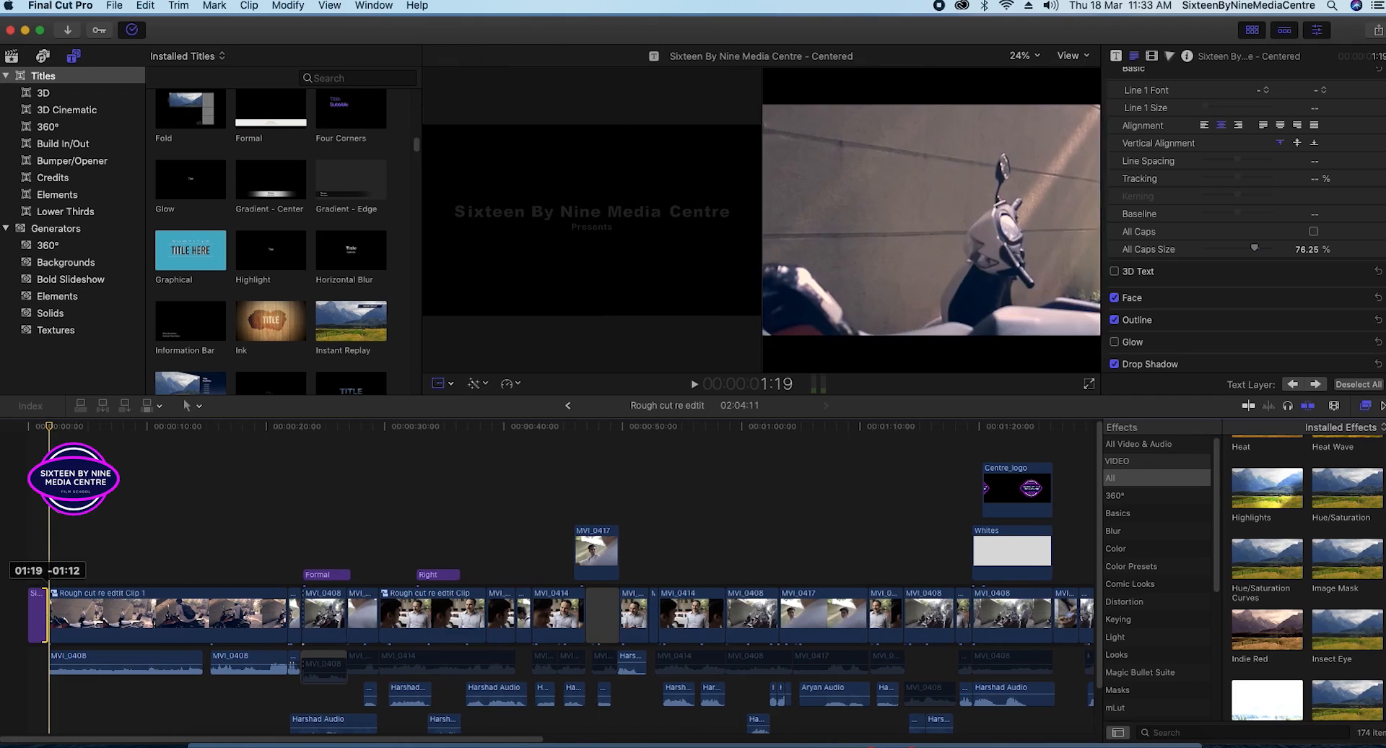
click(27, 429)
key(space)
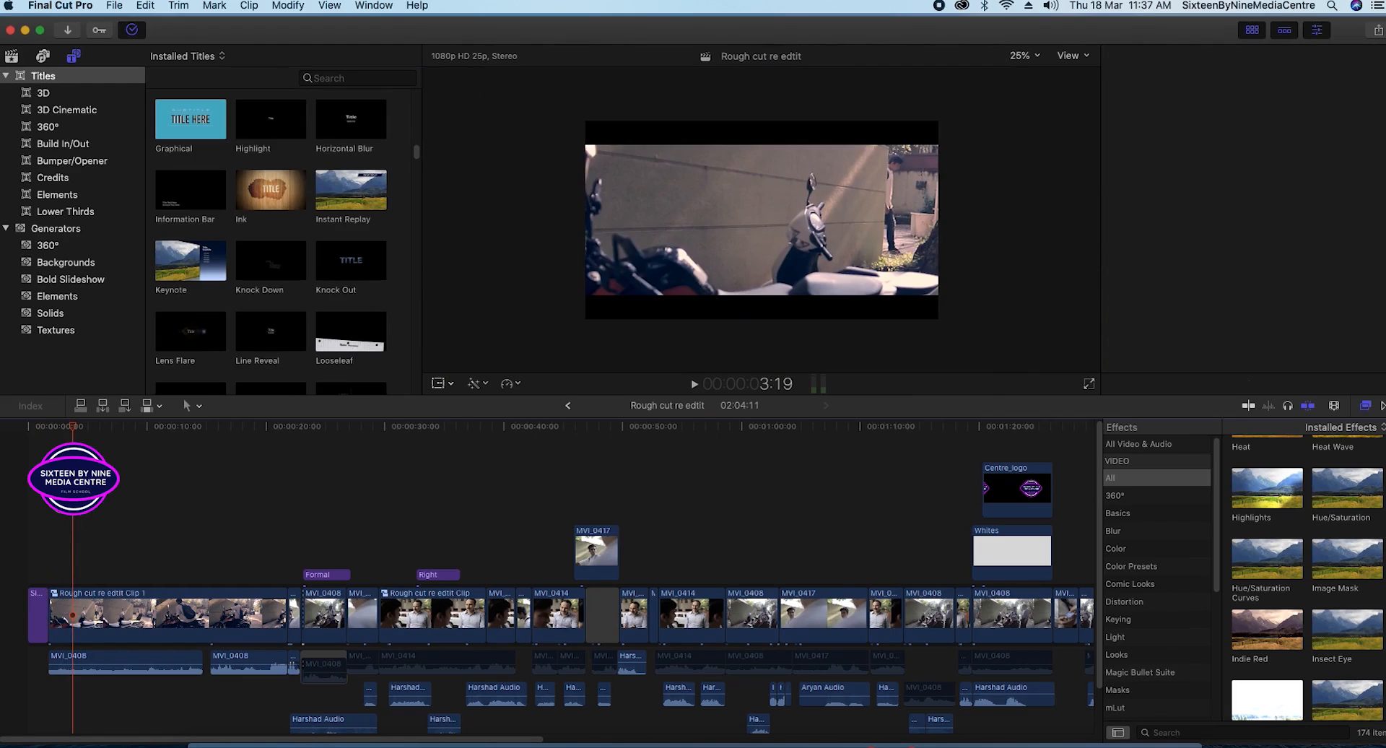
- Duplicate the opening Sixteen By Nine Media Centre title and place the copy directly after the original
key(Home)
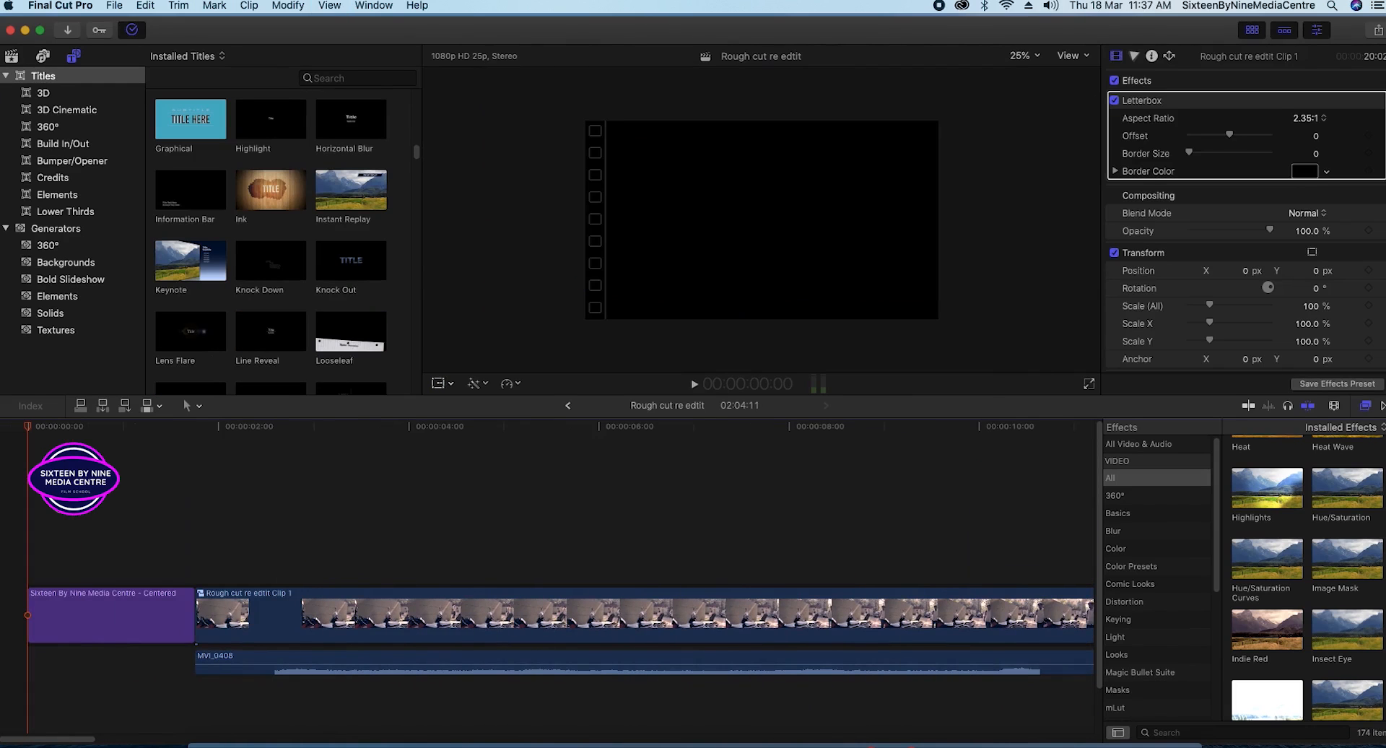
click(110, 602)
right_click(121, 604)
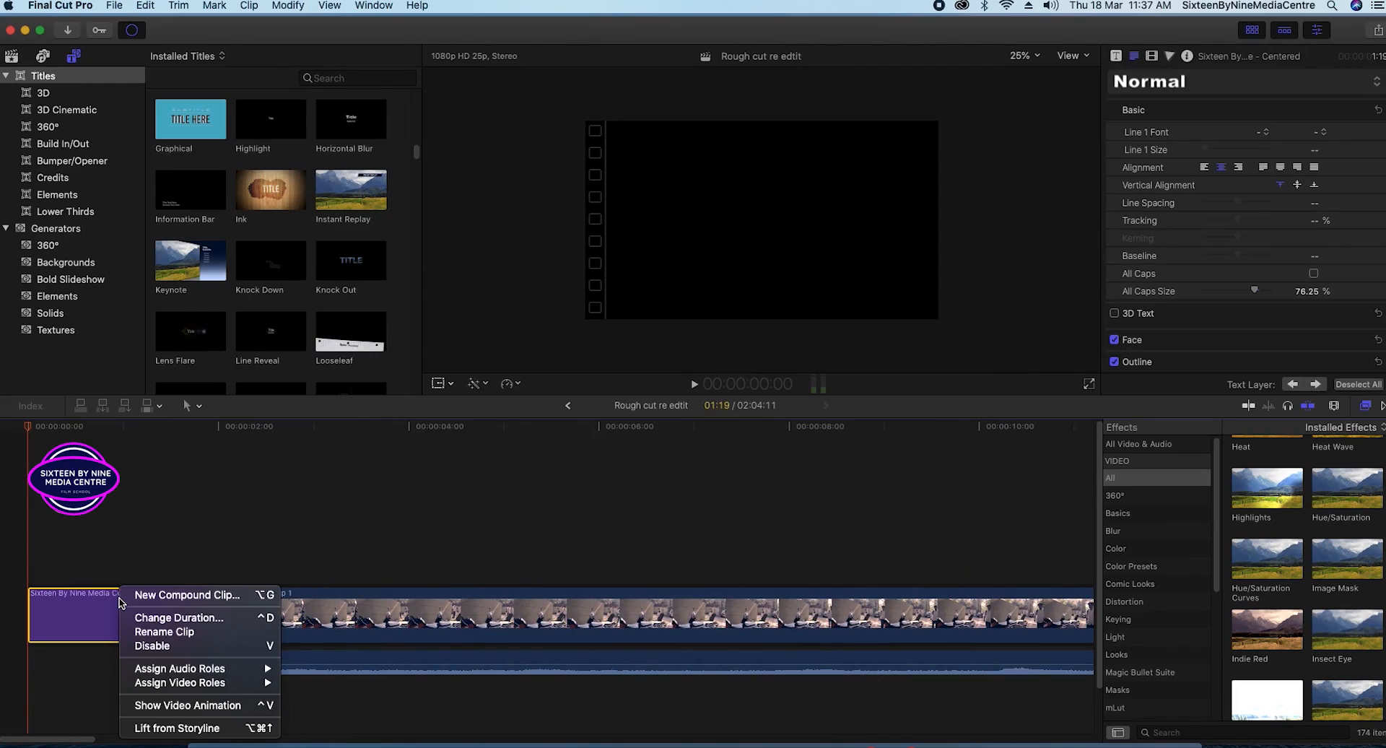
click(120, 603)
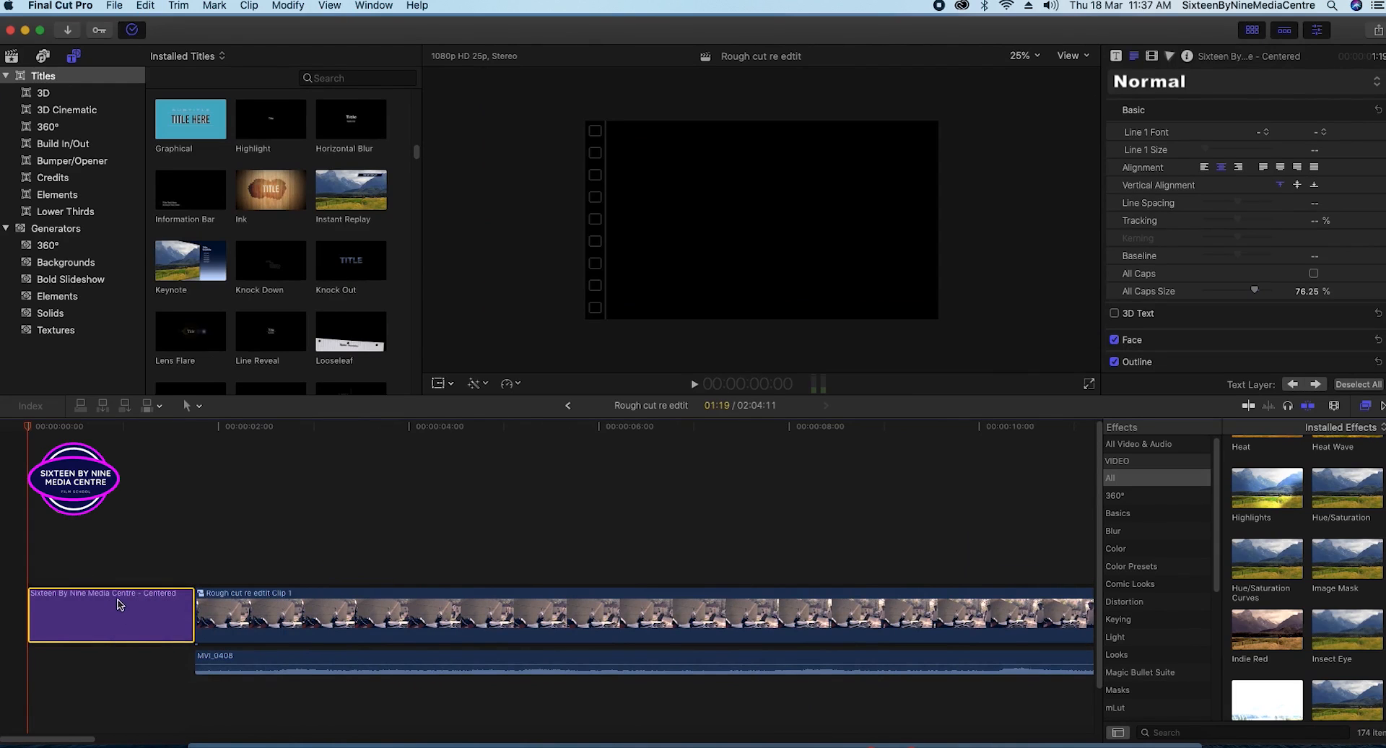
click(244, 566)
click(244, 567)
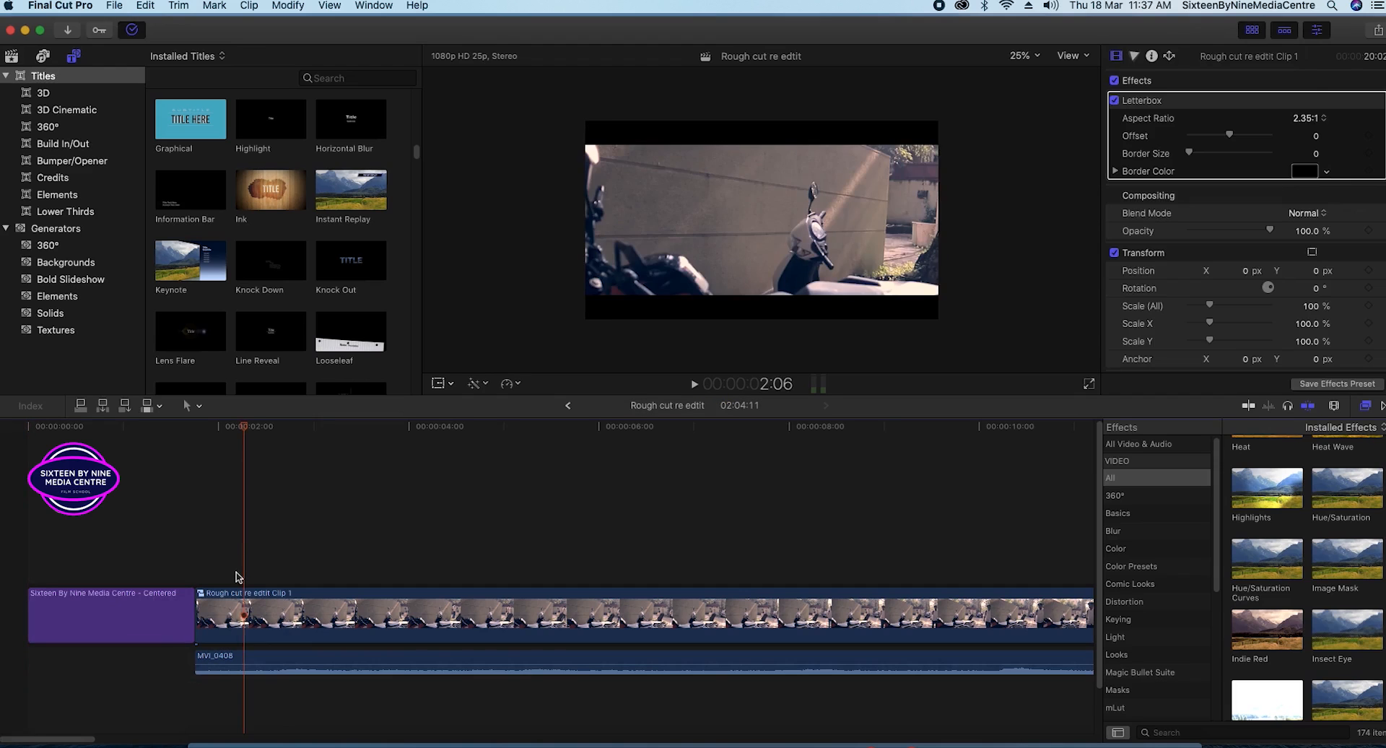
key(super+v)
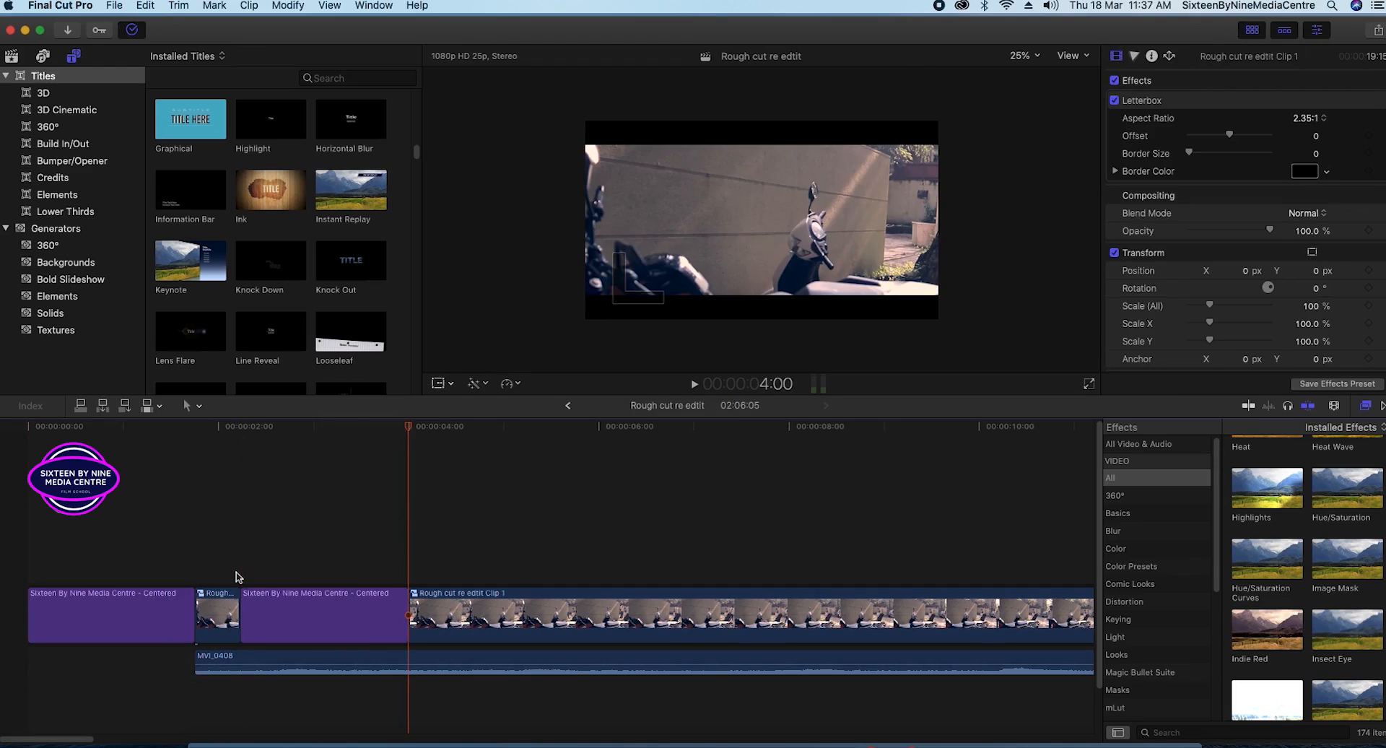
drag(282, 615, 247, 621)
- Replace the main line of the duplicated title with "Practice Scene" and "VETW Class" on two lines
drag(403, 431, 240, 502)
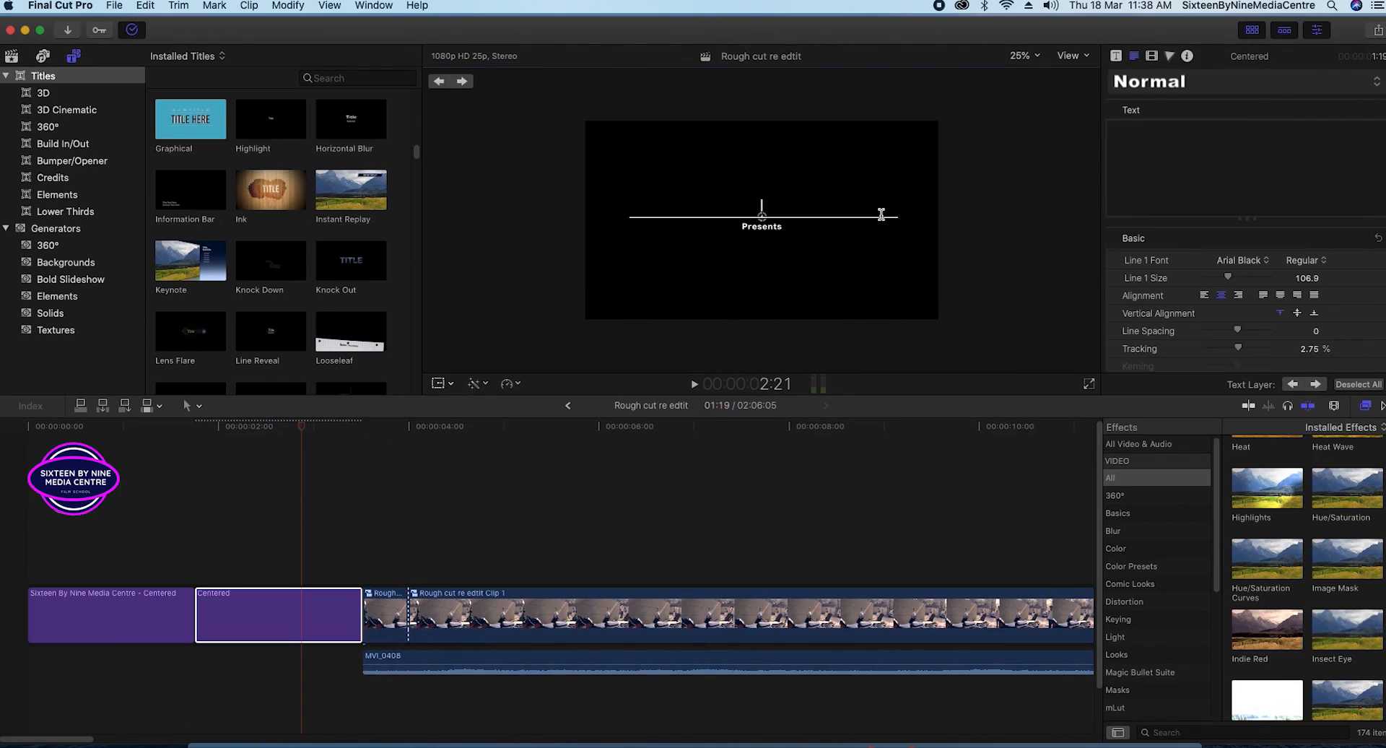
text(Pr)
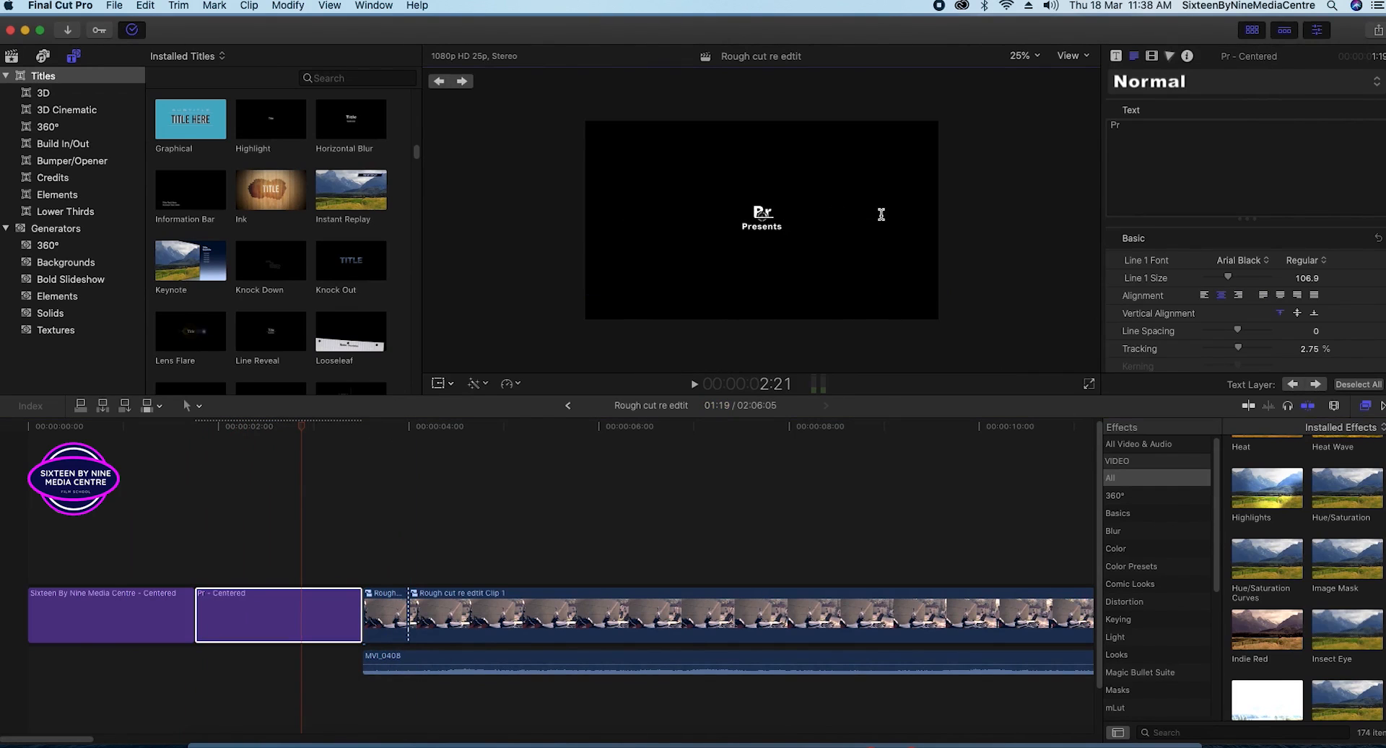
text(actice )
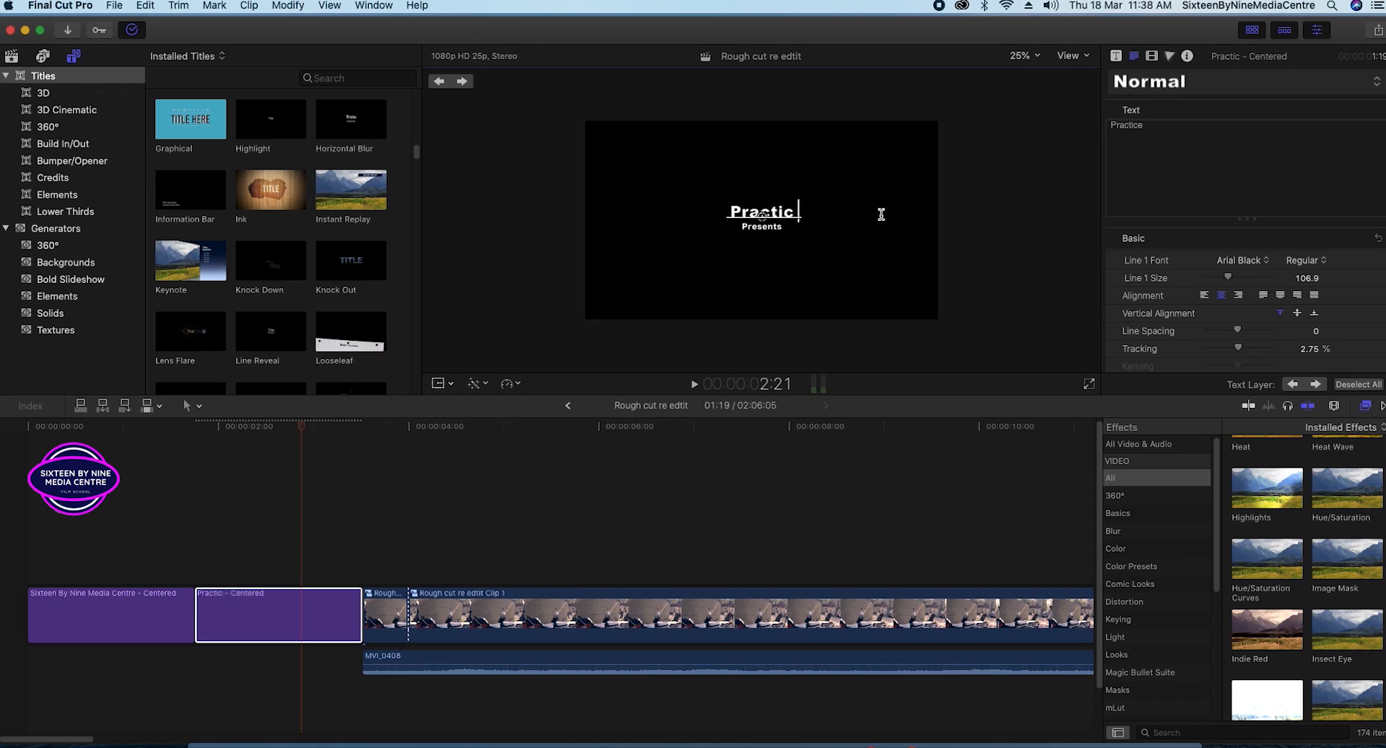
text(Scene)
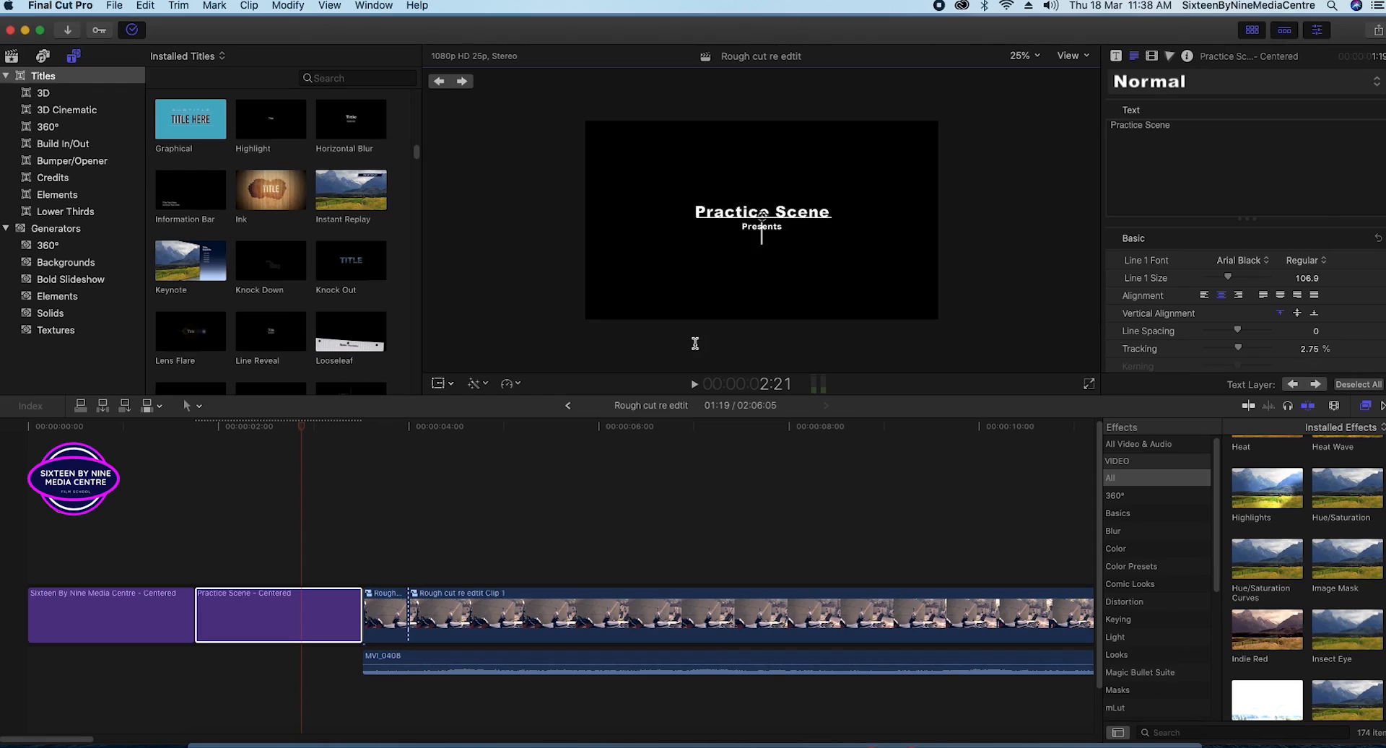
key(Return)
text(VETW Class)
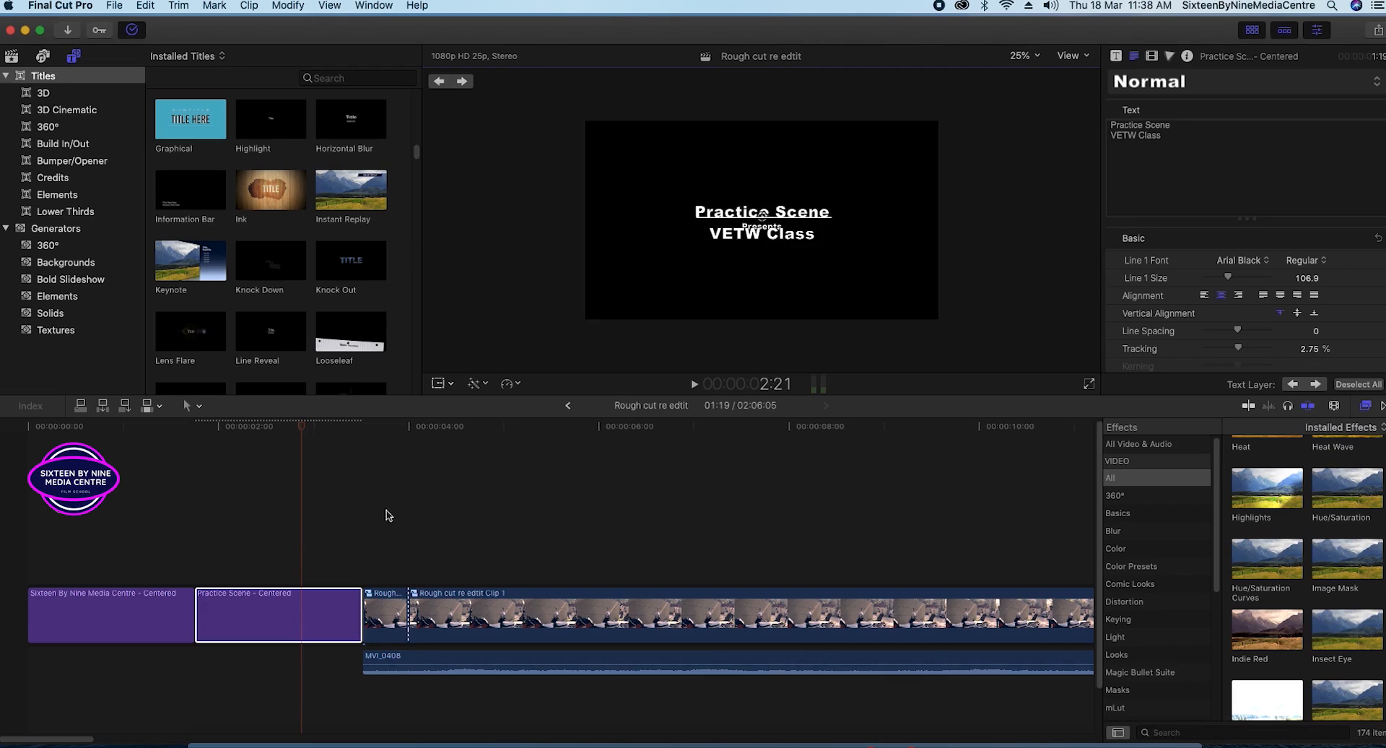
- Select the Practice Scene title and add a transform keyframe to it at 02:09
click(194, 406)
click(217, 418)
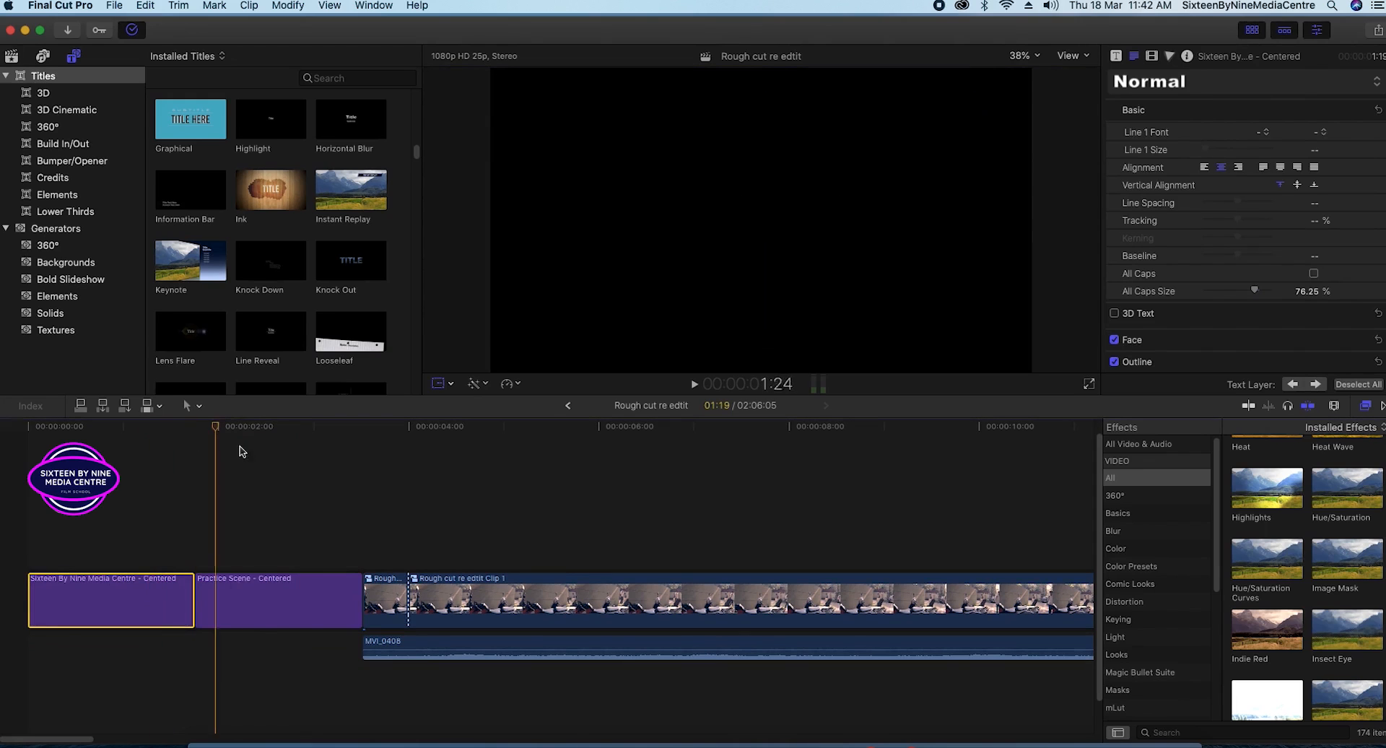
click(259, 455)
click(306, 622)
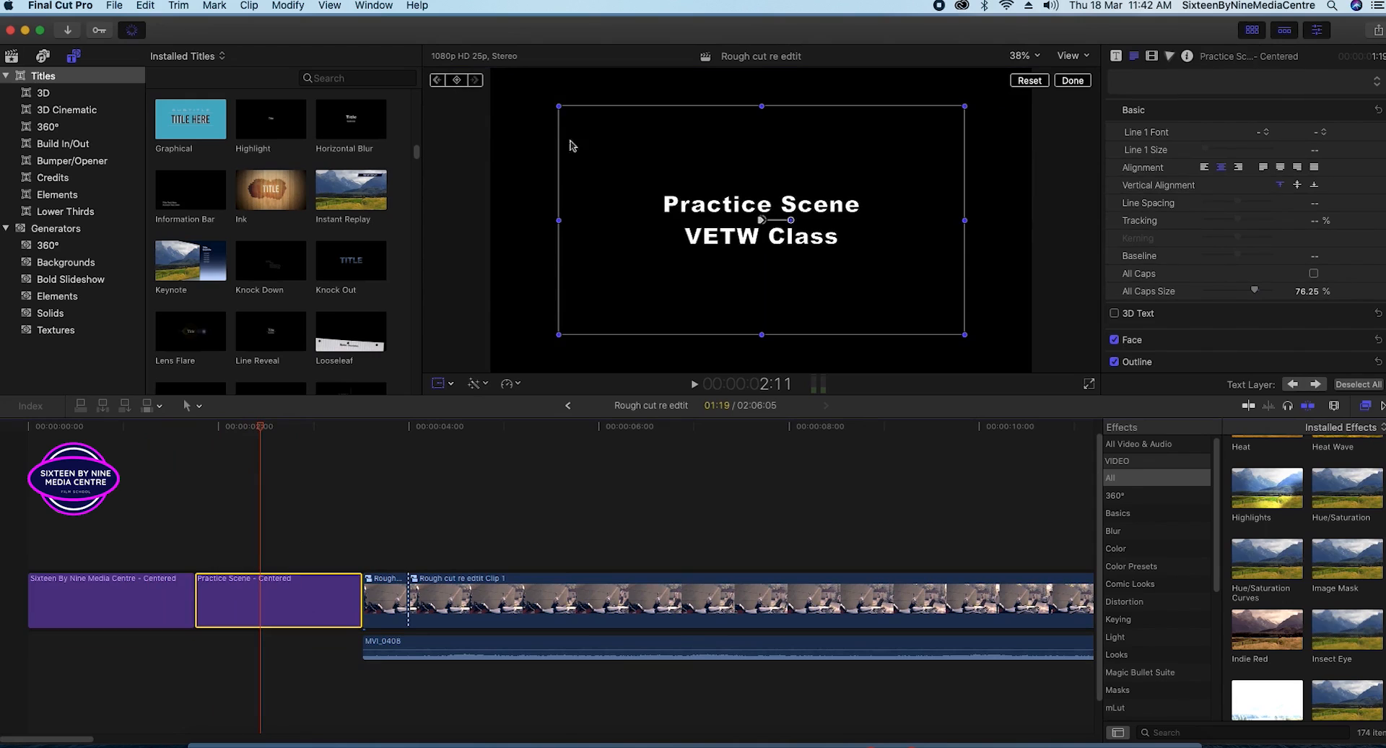
click(460, 85)
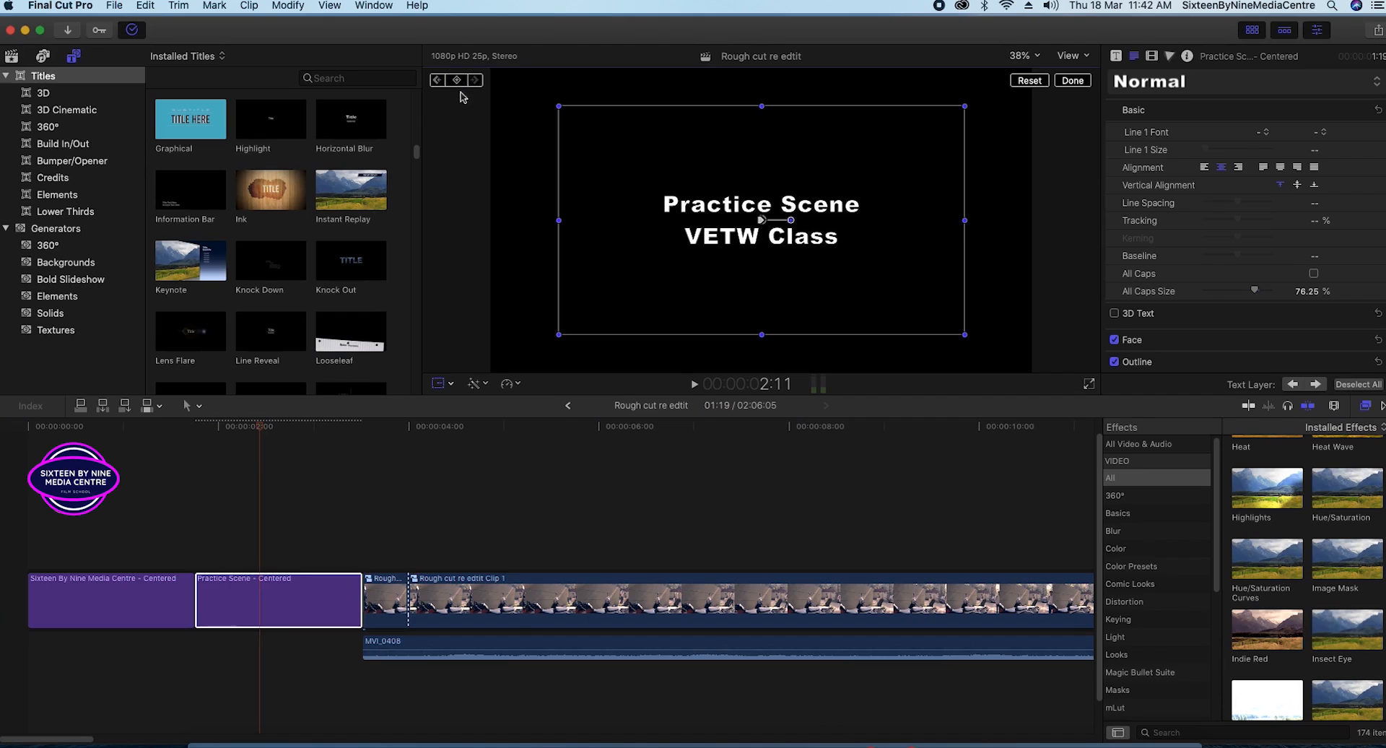
mouse_move(260, 427)
mouse_down()
mouse_move(189, 435)
mouse_move(254, 441)
mouse_up()
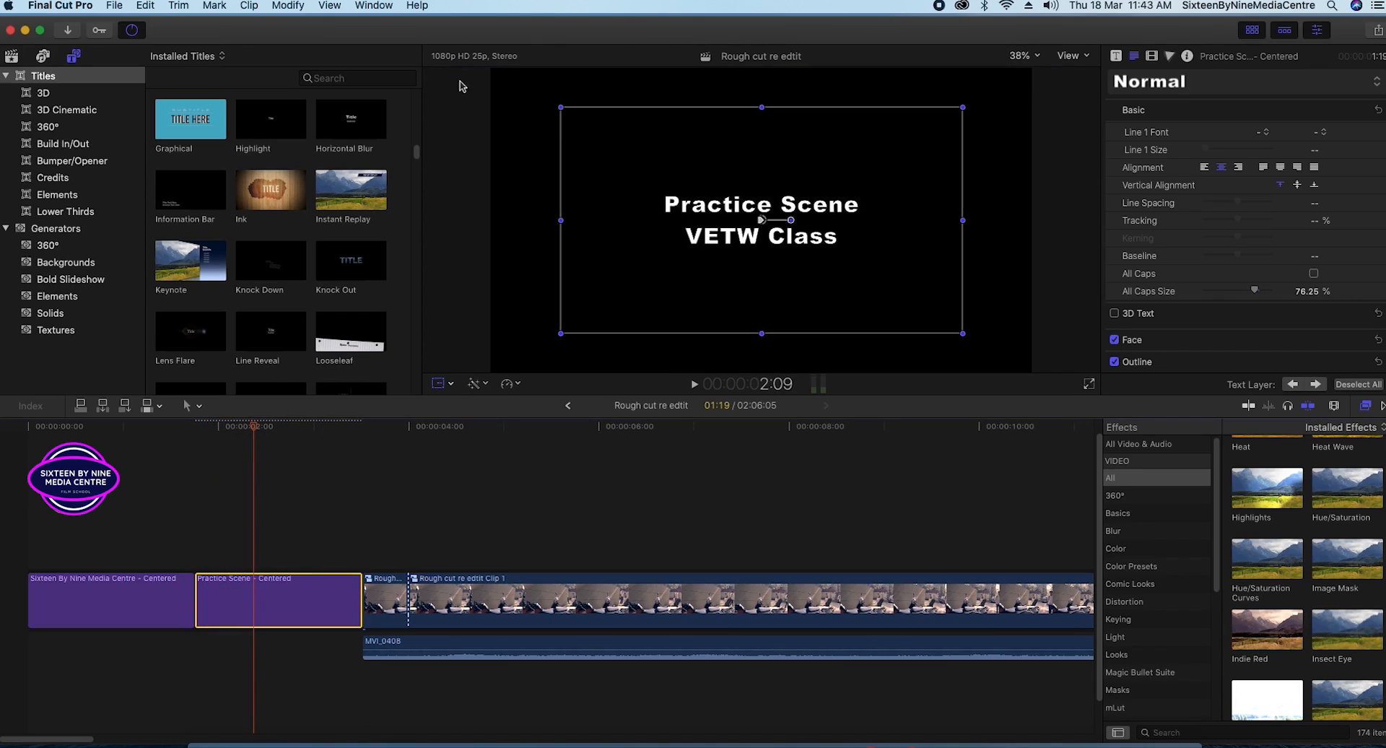
click(461, 85)
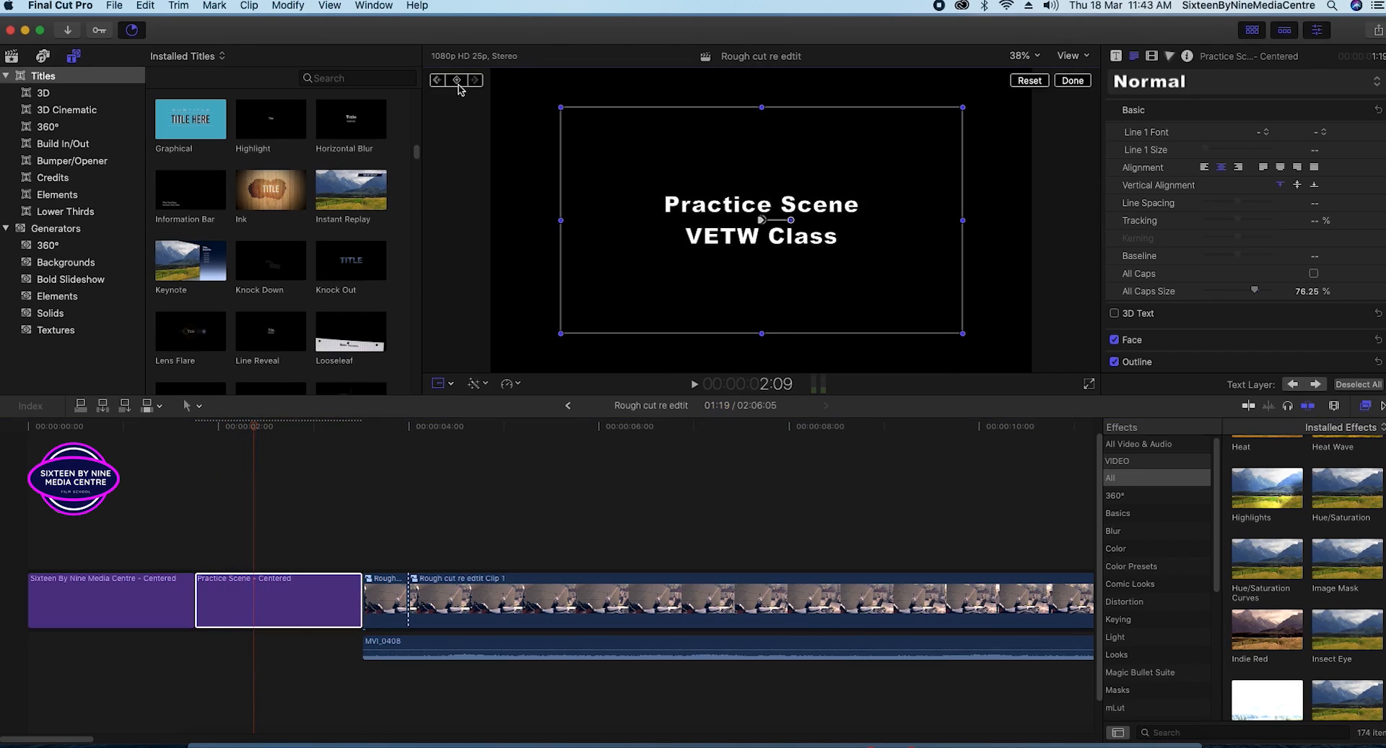
click(457, 81)
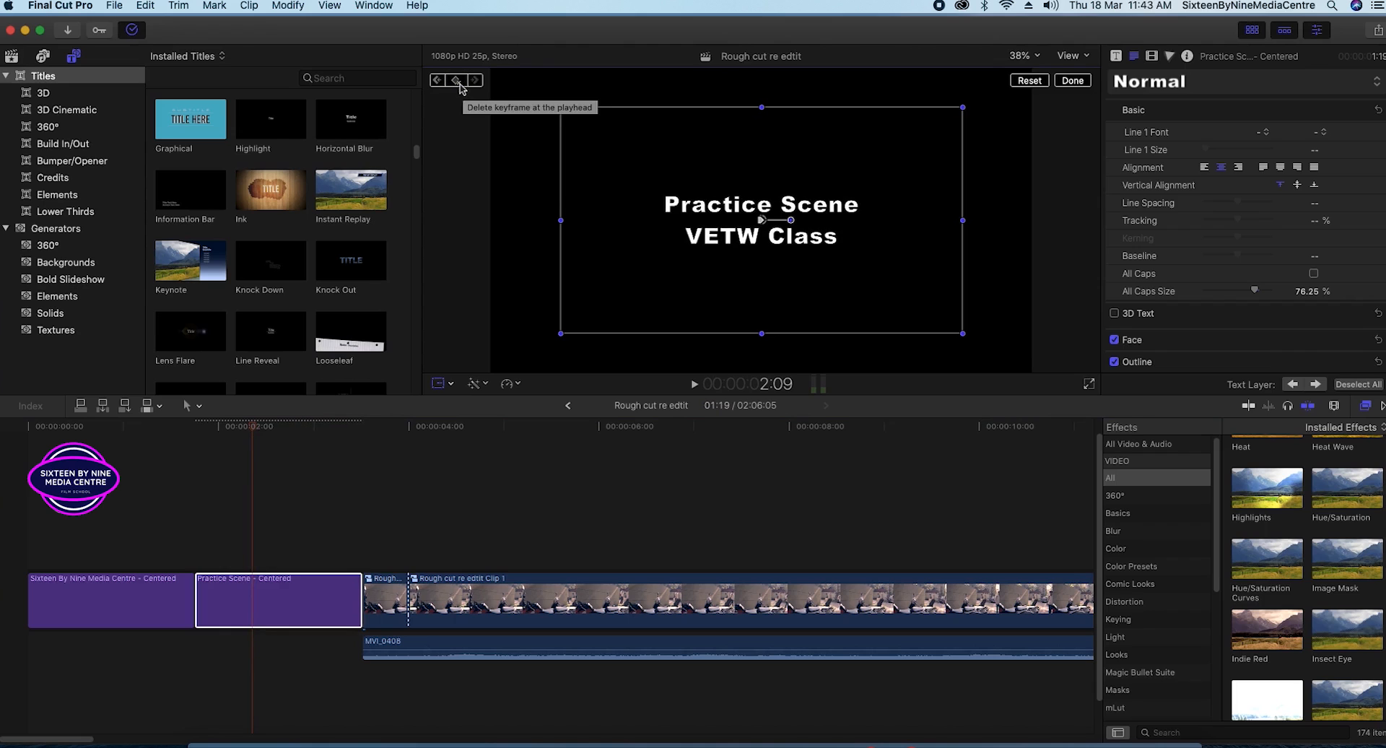
- Add another transform keyframe to the Practice Scene title at 02:15
mouse_move(253, 428)
mouse_down()
mouse_move(227, 428)
mouse_move(277, 430)
mouse_up()
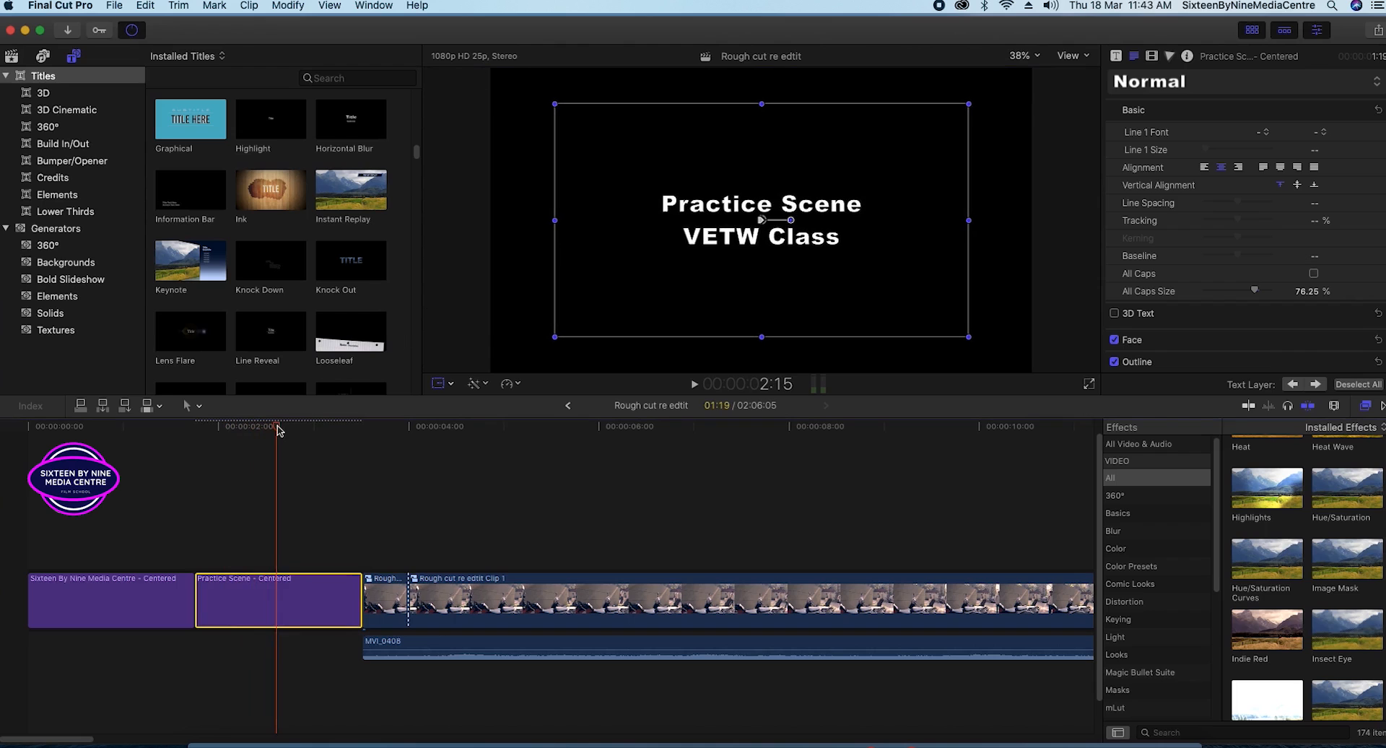
key(shift+t)
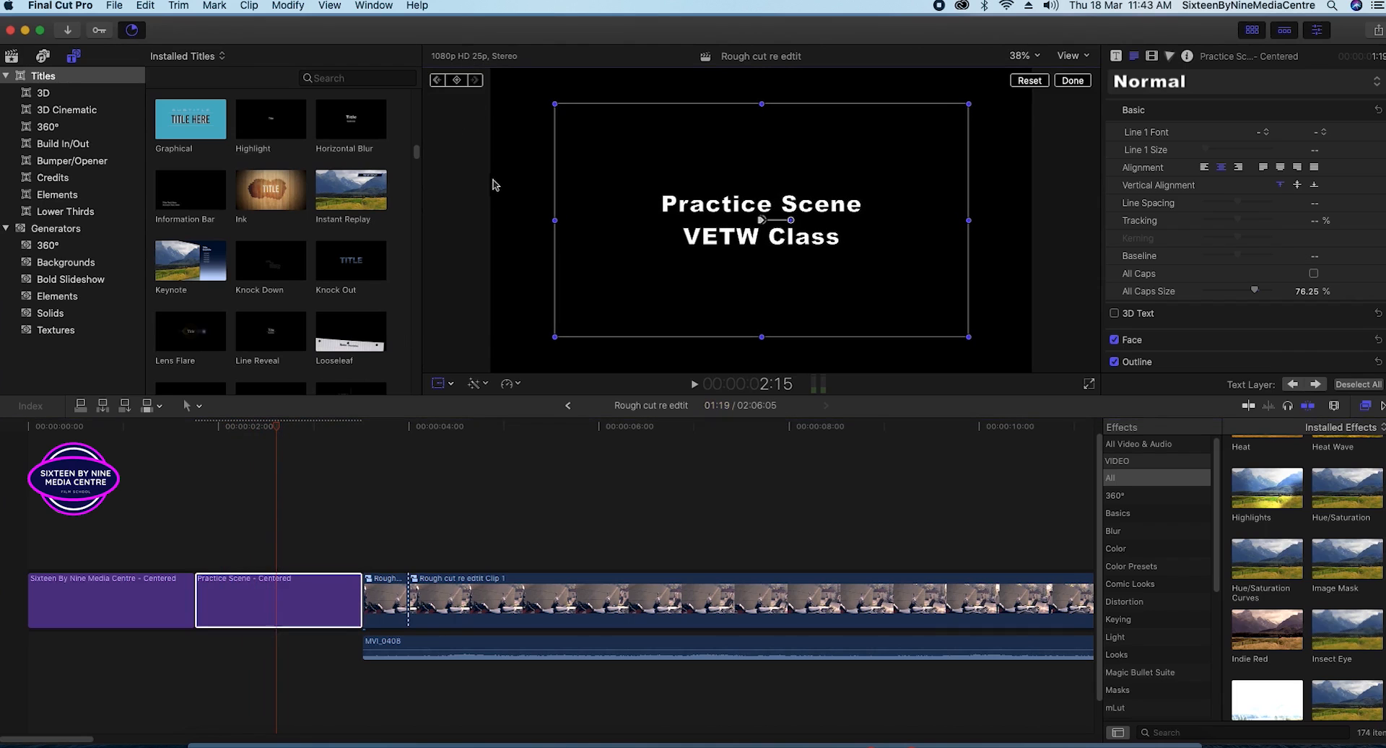
click(459, 83)
- Move to 02:18 and step back and forth through the Practice Scene title's transform keyframes
mouse_move(275, 428)
mouse_down()
mouse_move(232, 431)
mouse_move(288, 436)
mouse_up()
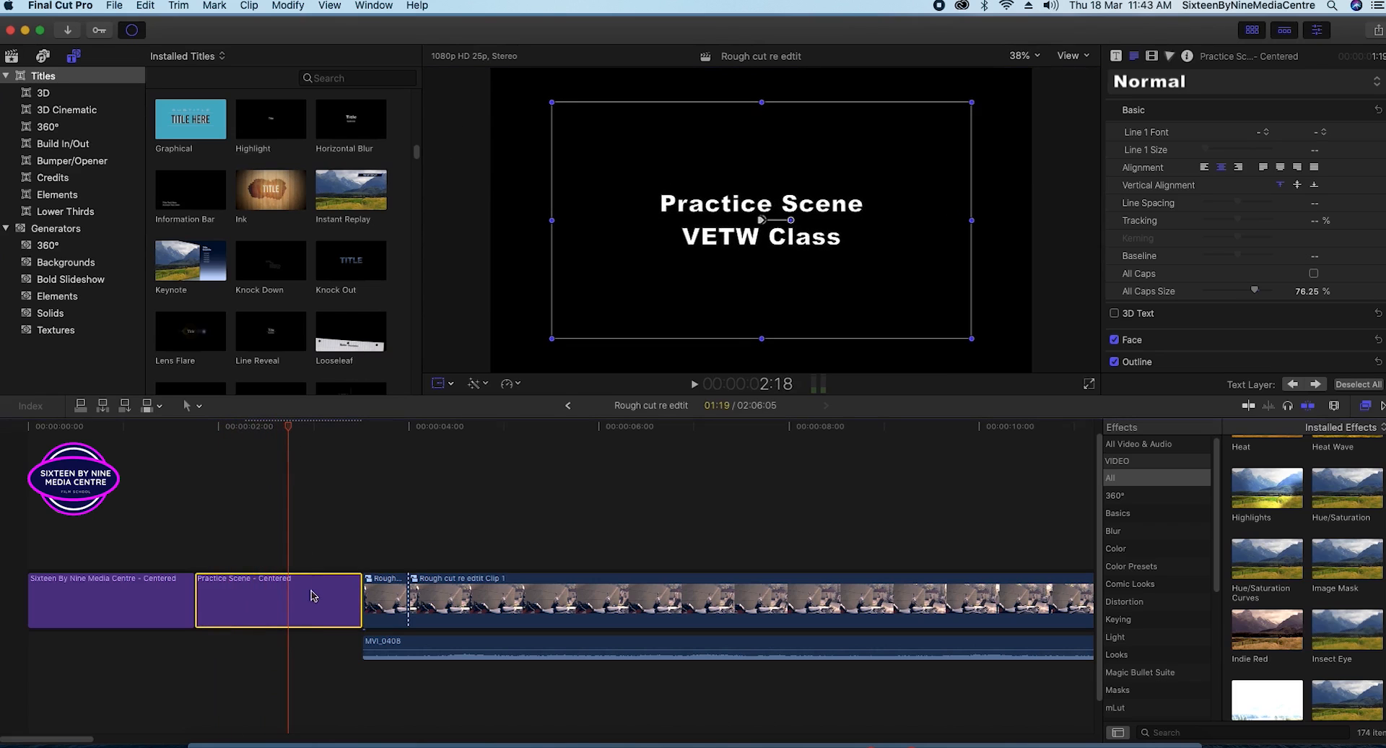
key(shift+t)
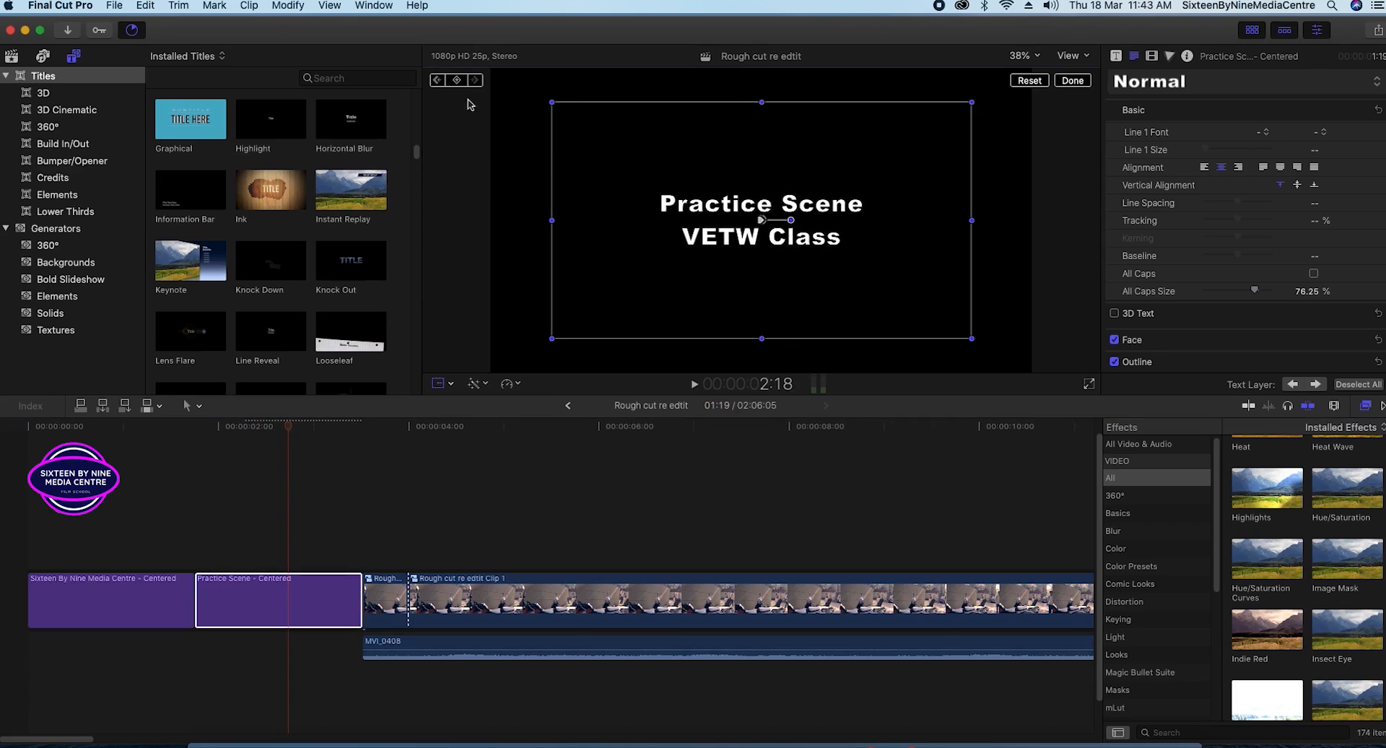
click(438, 81)
click(439, 82)
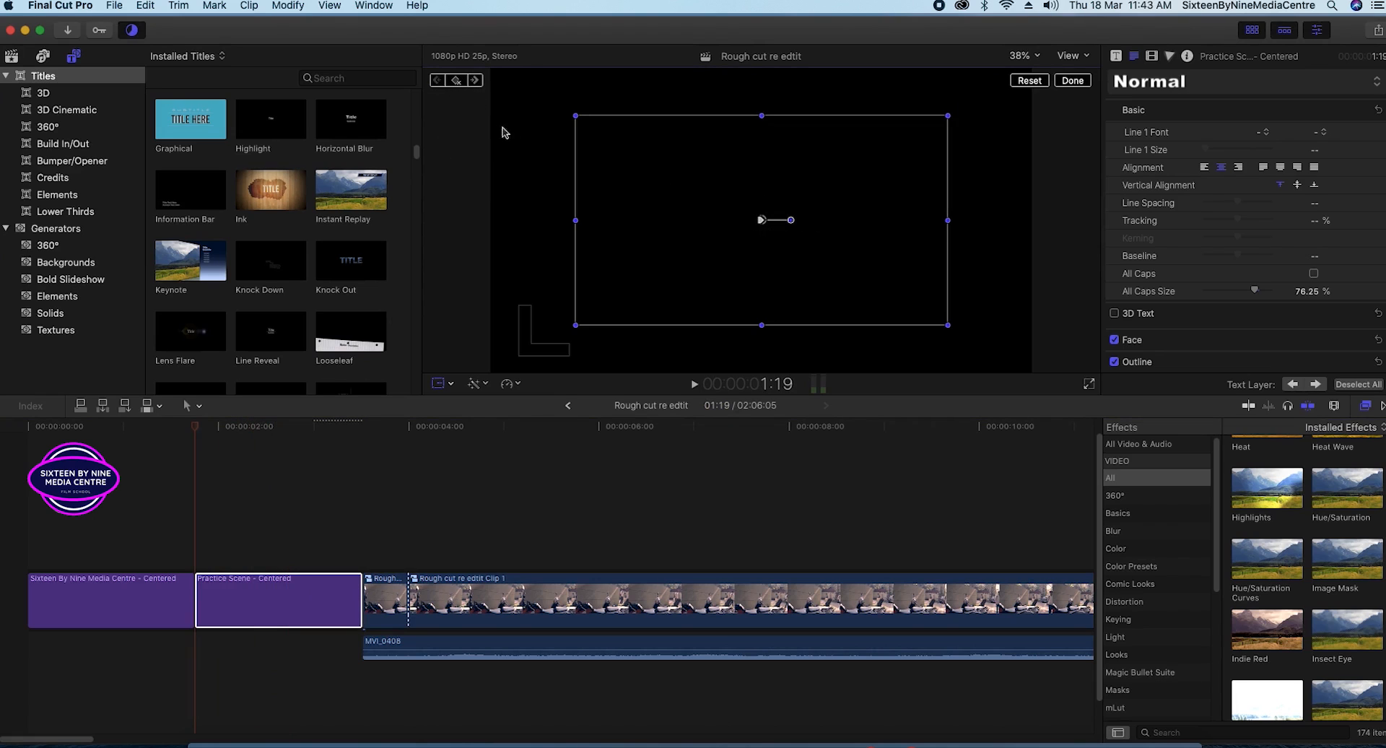
click(475, 81)
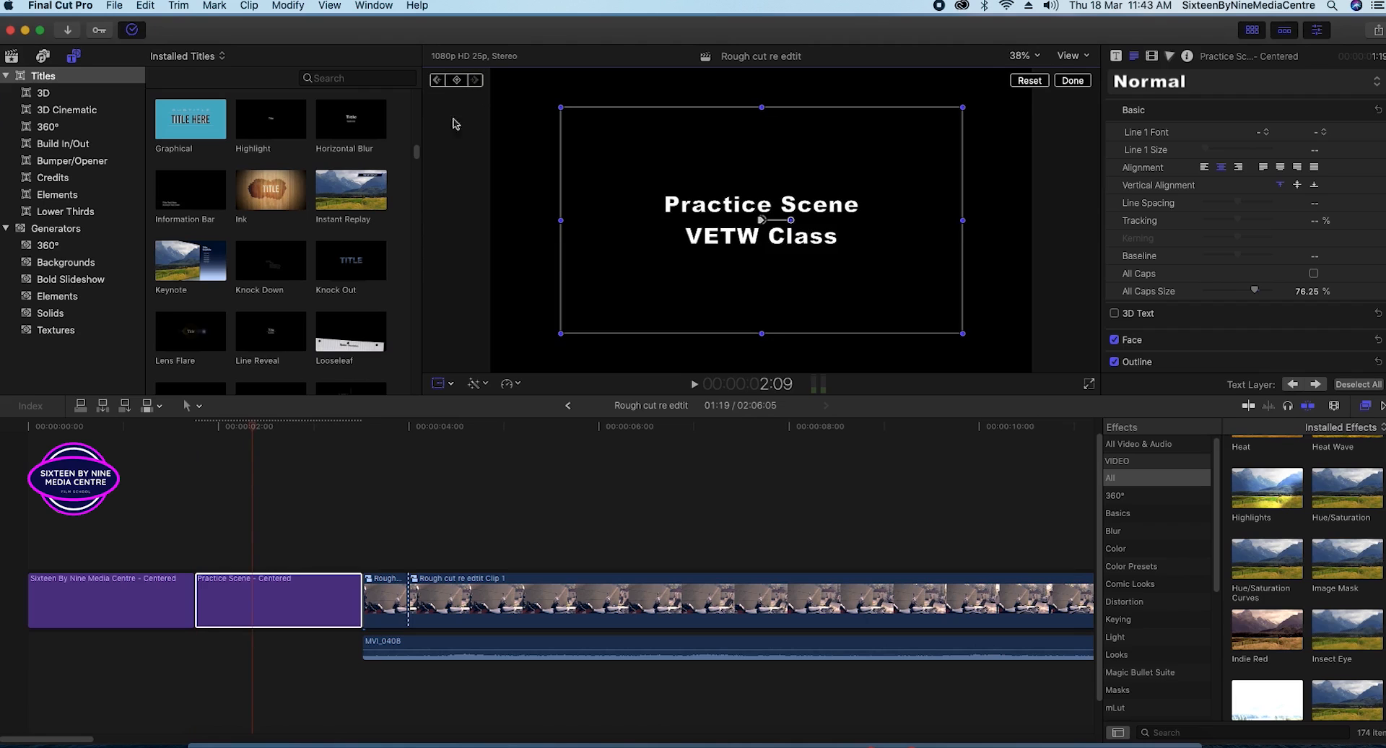
- Add a transform keyframe near the end of the Practice Scene title at 05:19 and scale the title down there
drag(253, 431, 343, 456)
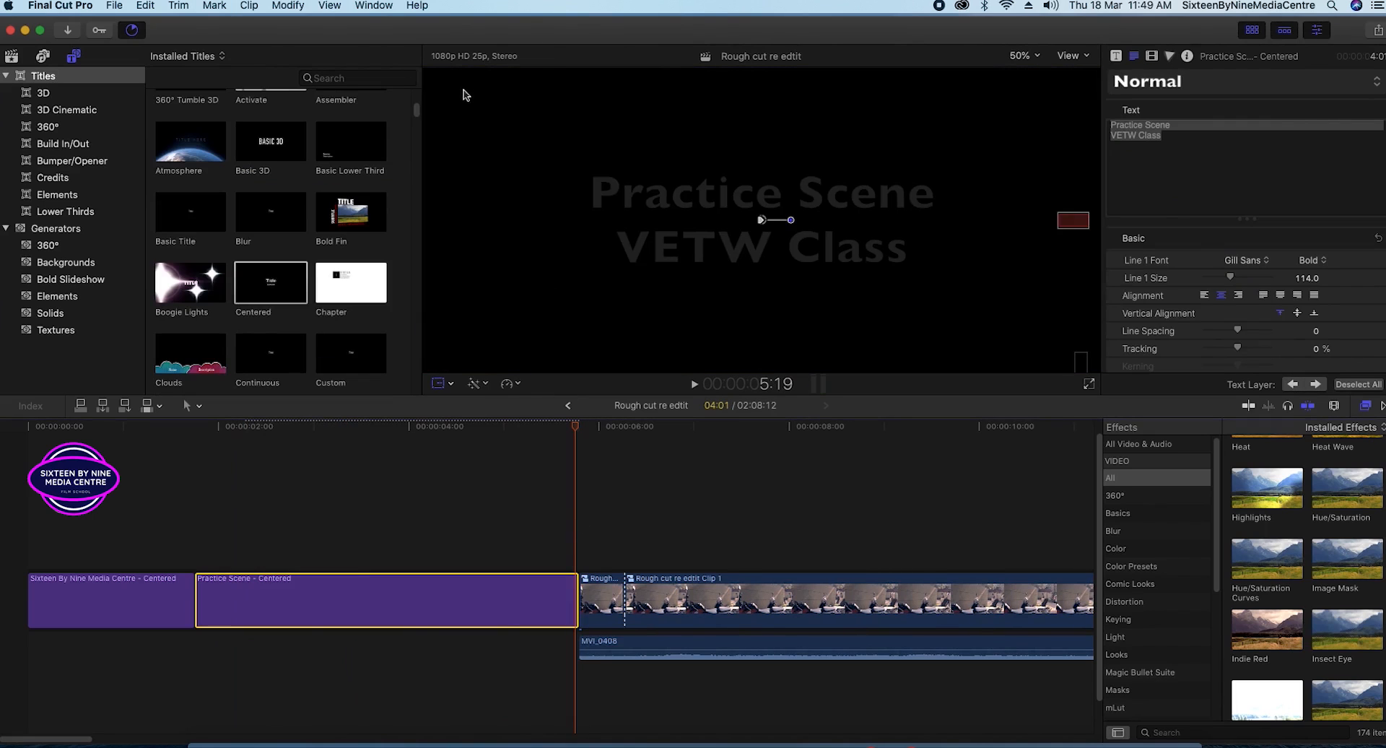
click(1023, 55)
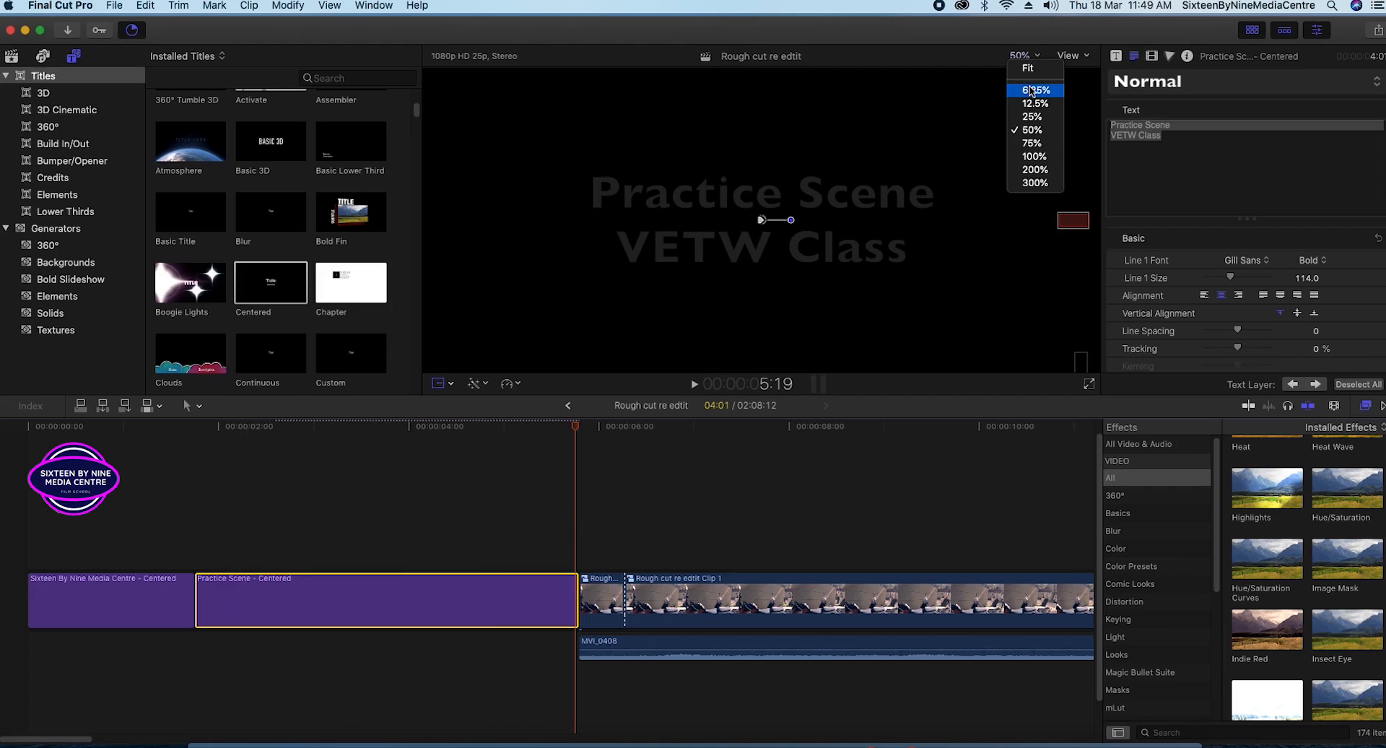
click(1031, 93)
click(1028, 58)
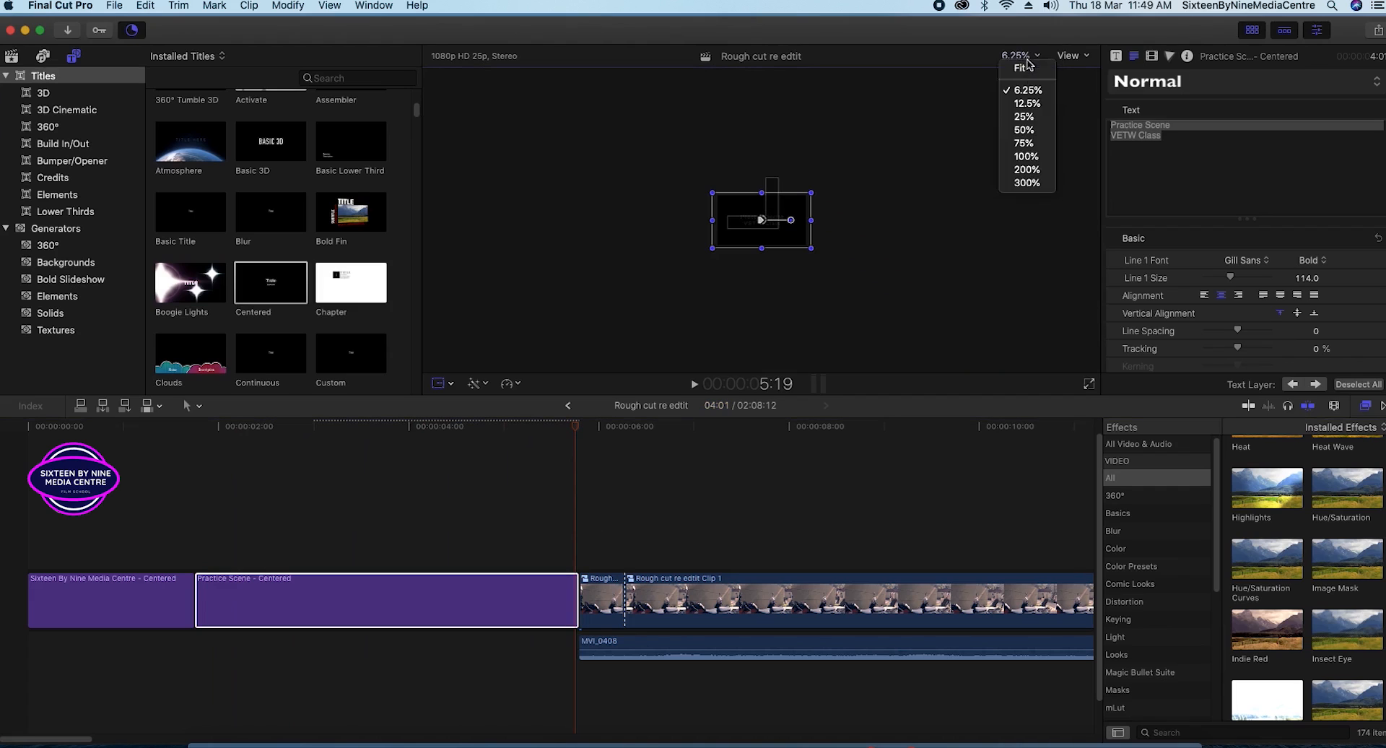
click(1030, 102)
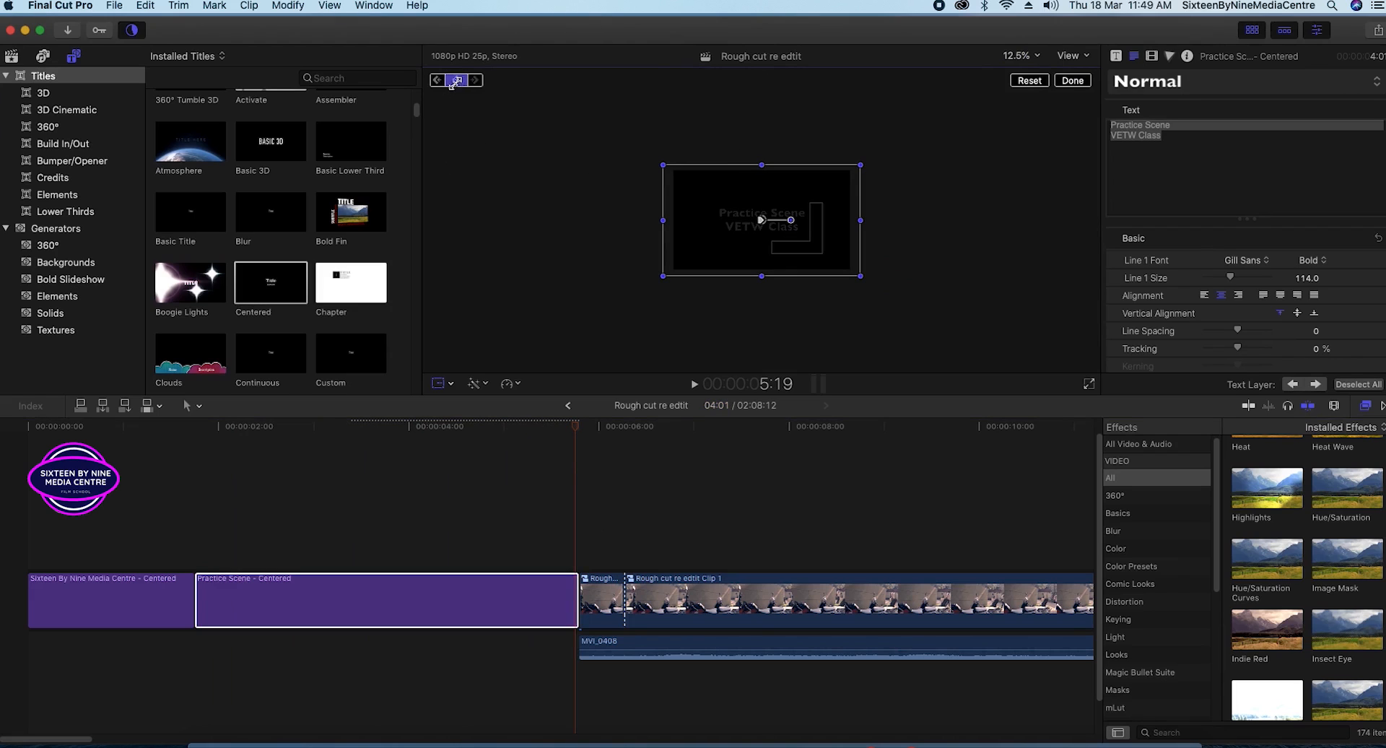
click(461, 84)
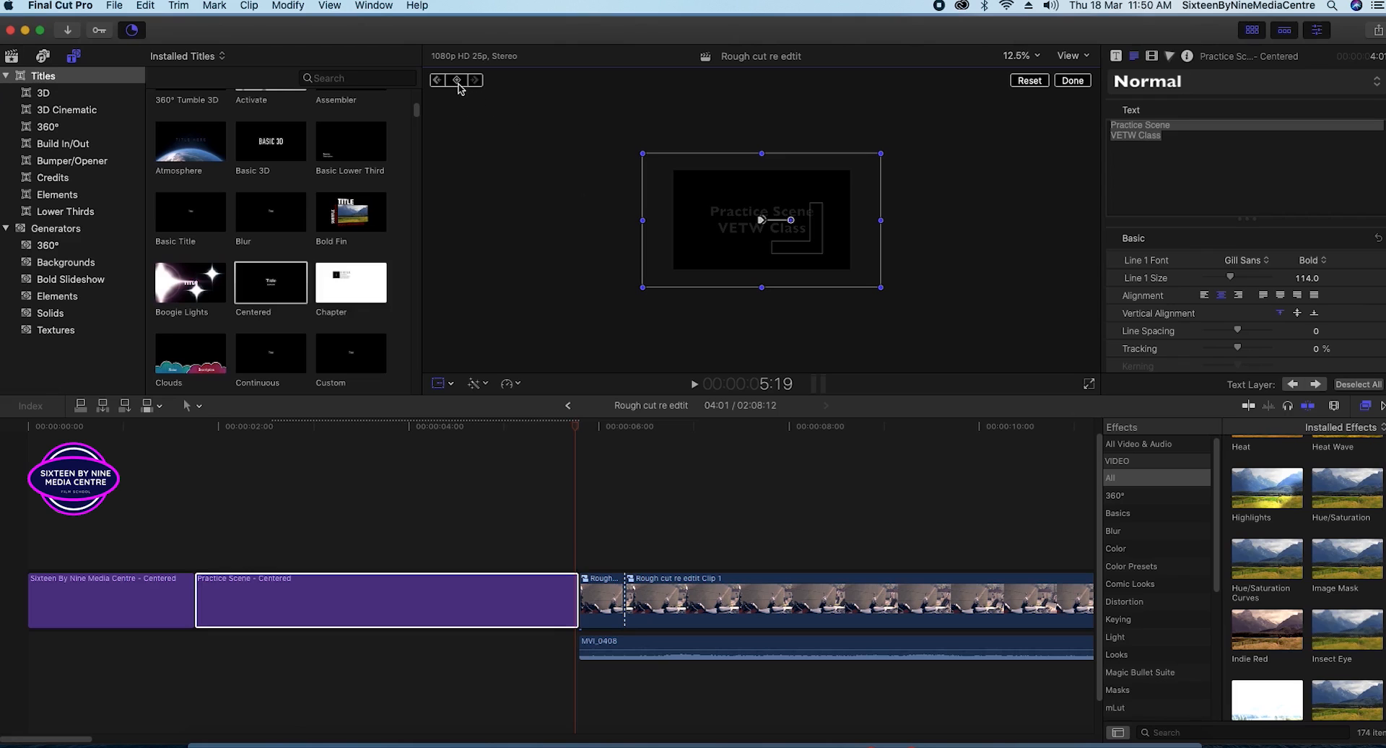
drag(642, 292, 680, 272)
- Play the Practice Scene title from its start and check its scaling around 04:06
drag(576, 427, 194, 474)
key(space)
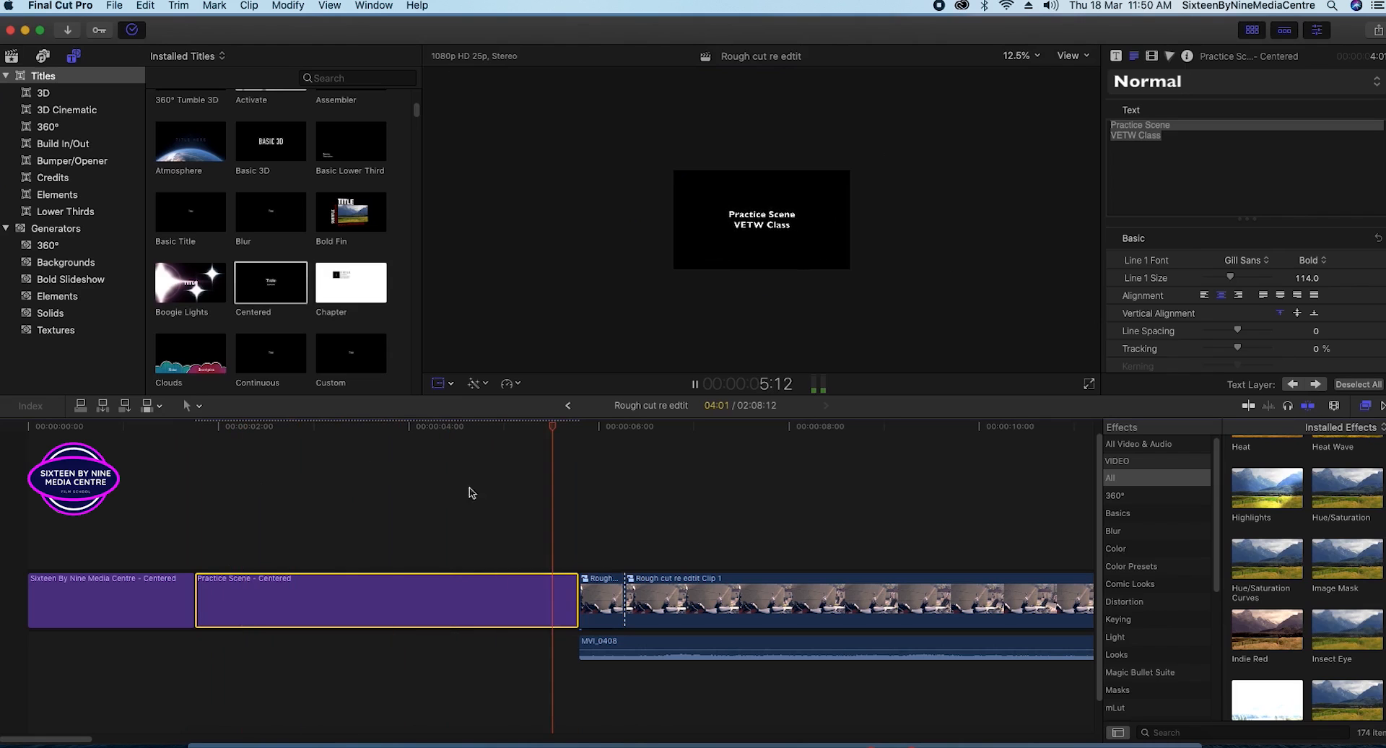
key(space)
click(389, 470)
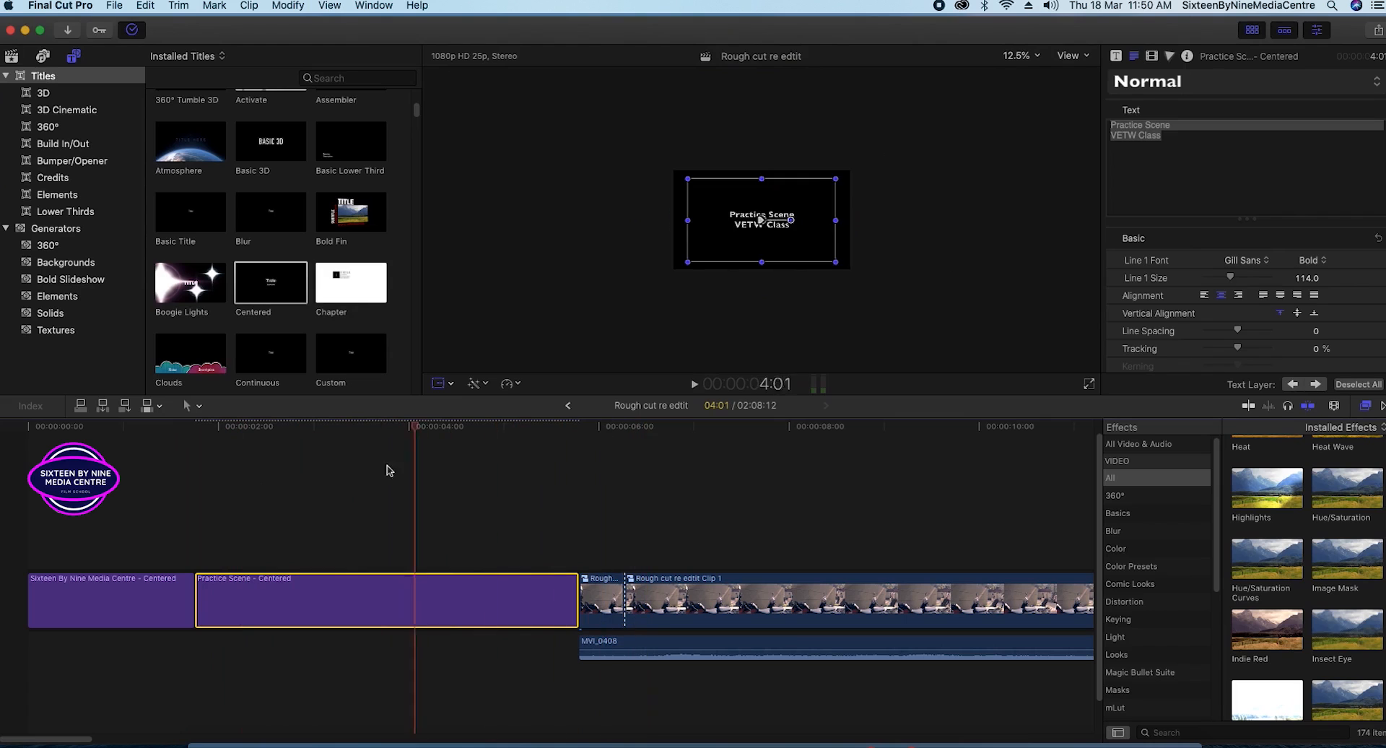
click(431, 476)
- Fit the picture to the viewer and play both opening titles from the start of the sequence
click(1018, 56)
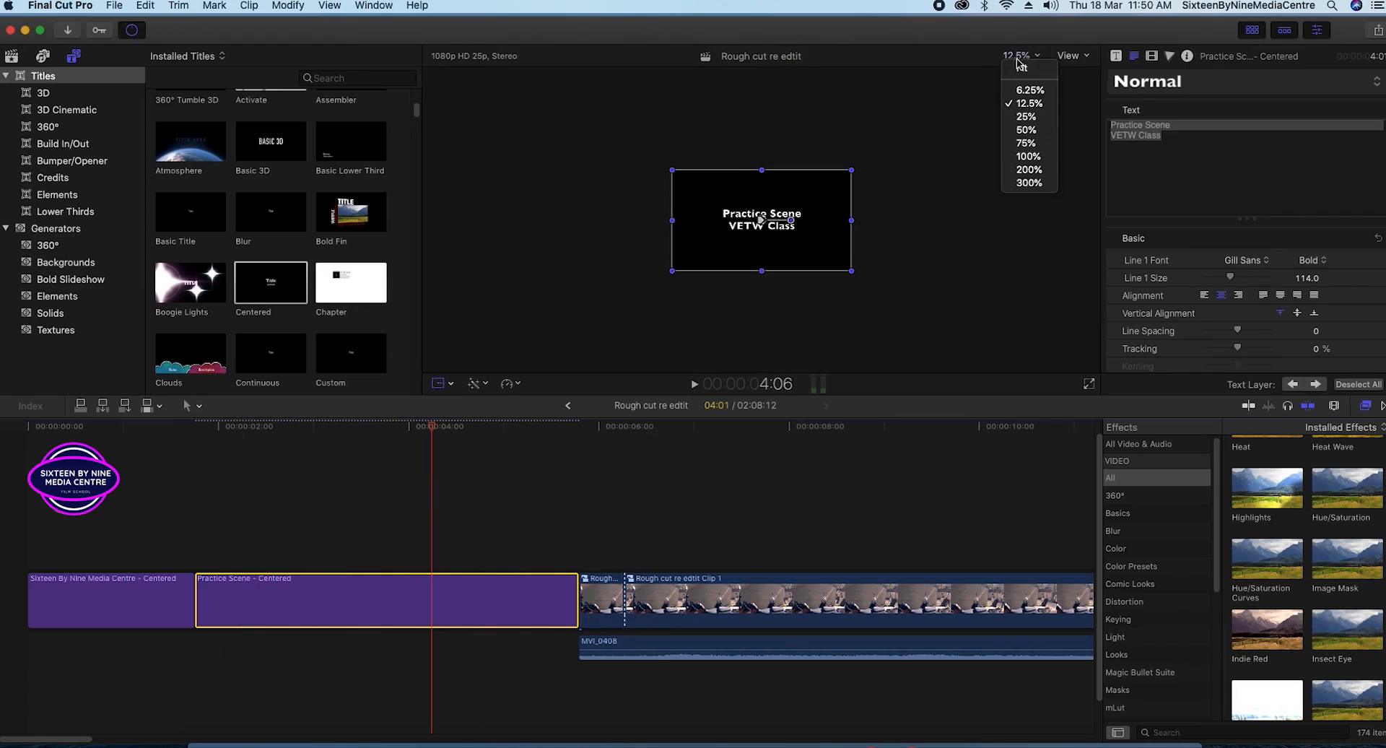
click(1022, 70)
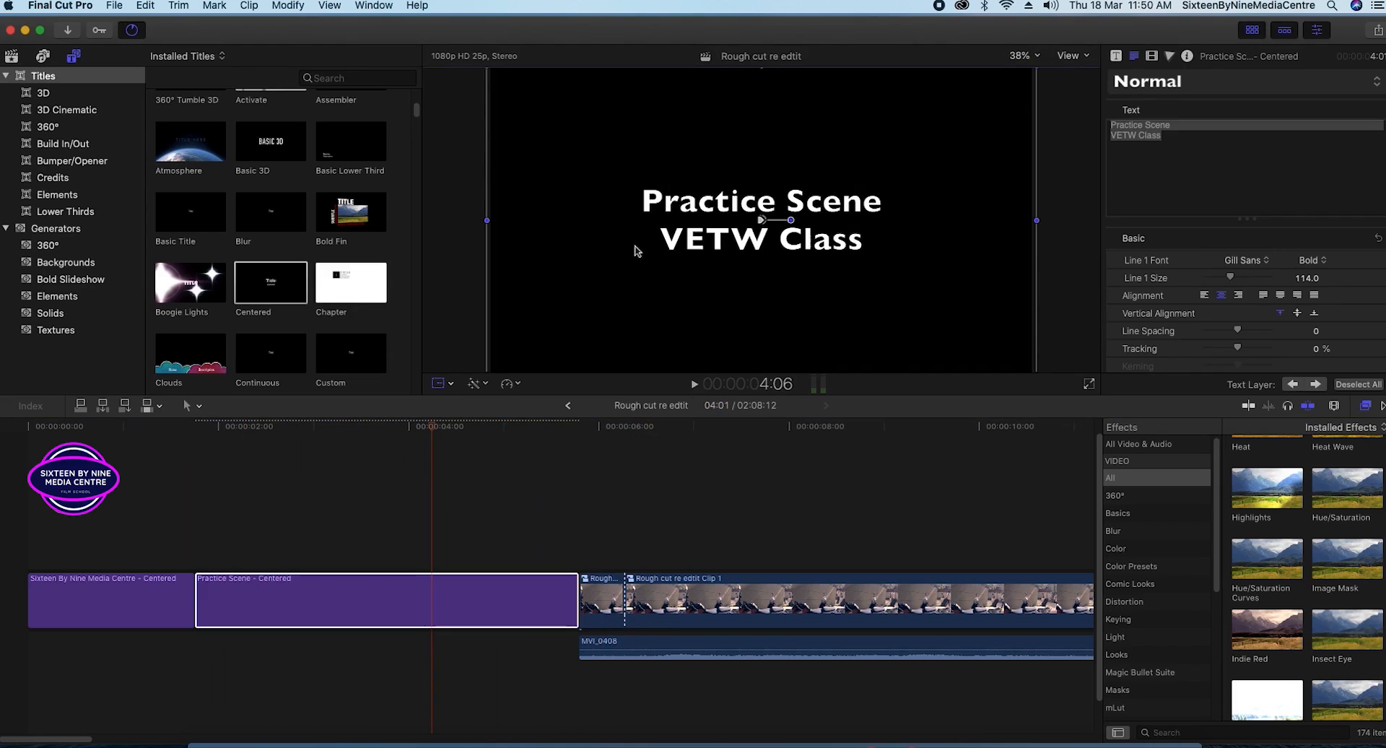
key(super+9)
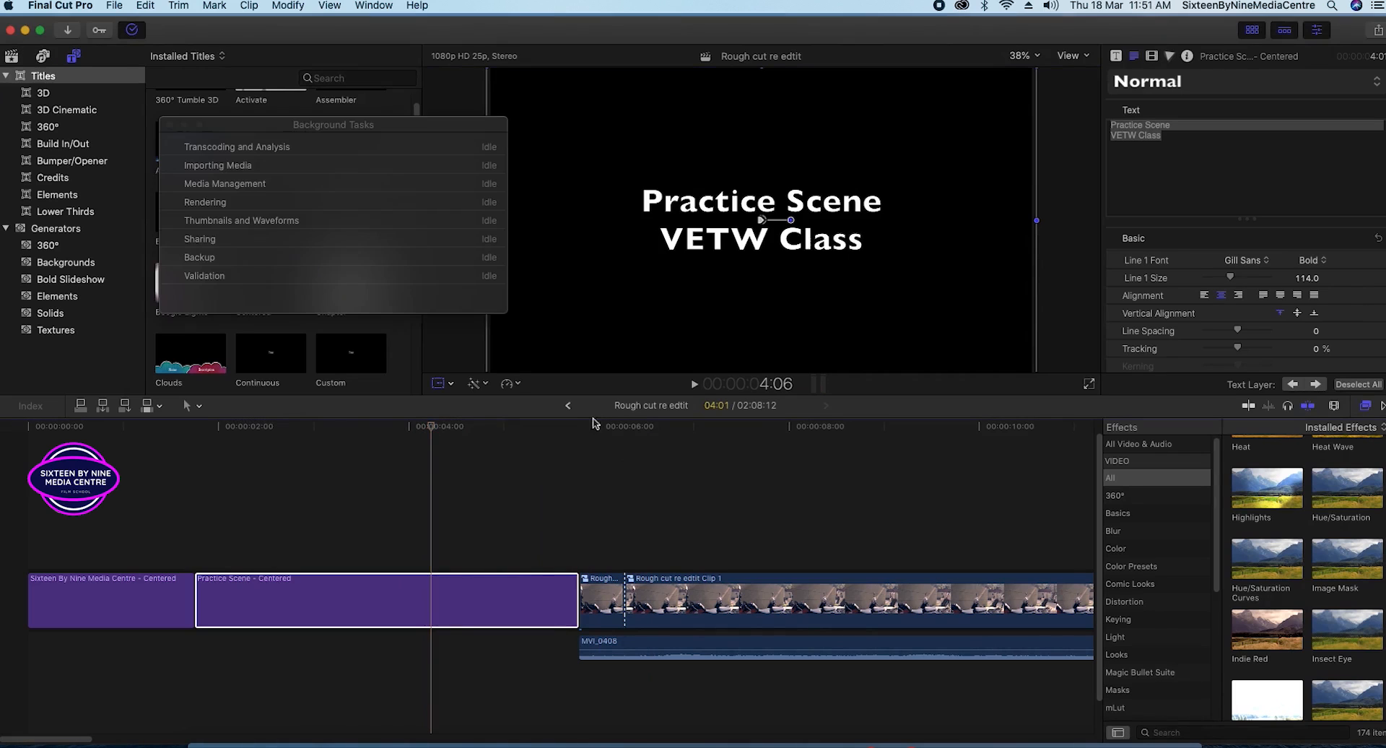
click(169, 125)
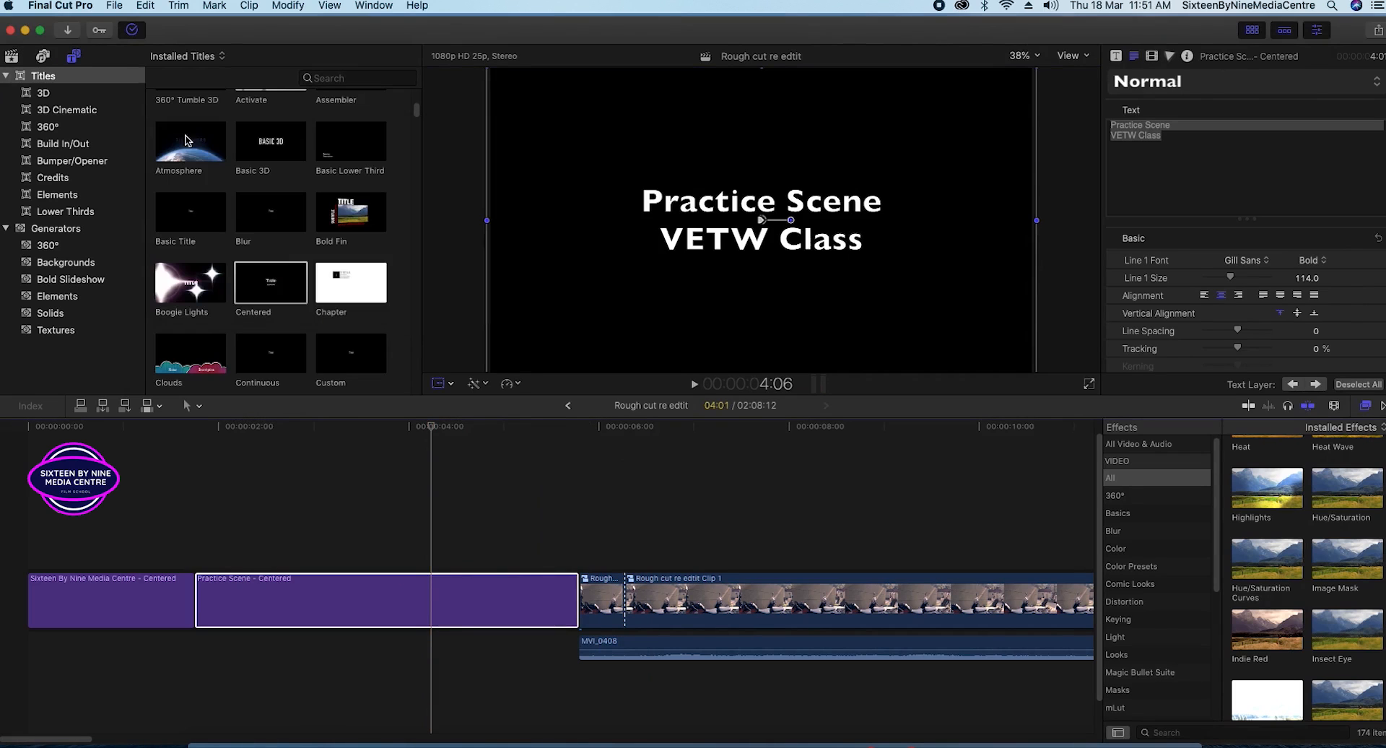
drag(437, 421, 28, 462)
key(space)
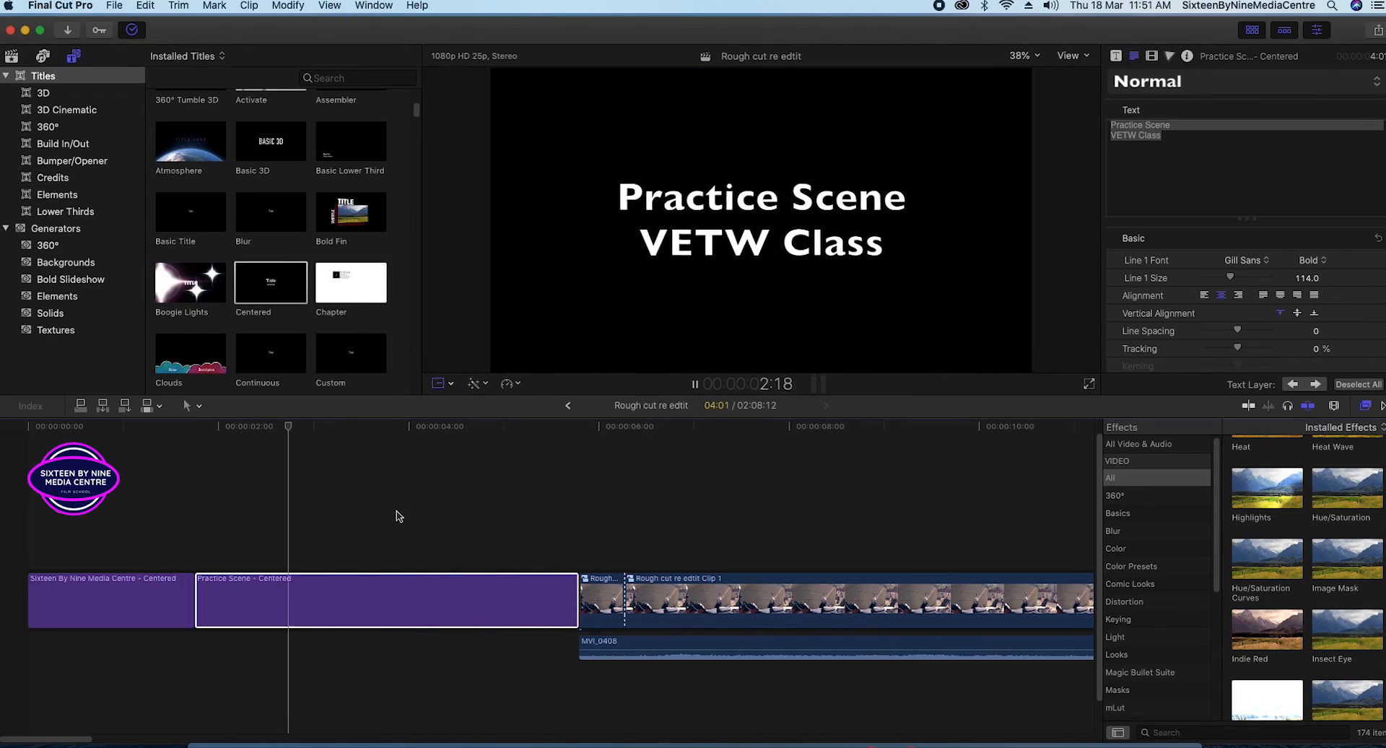
key(space)
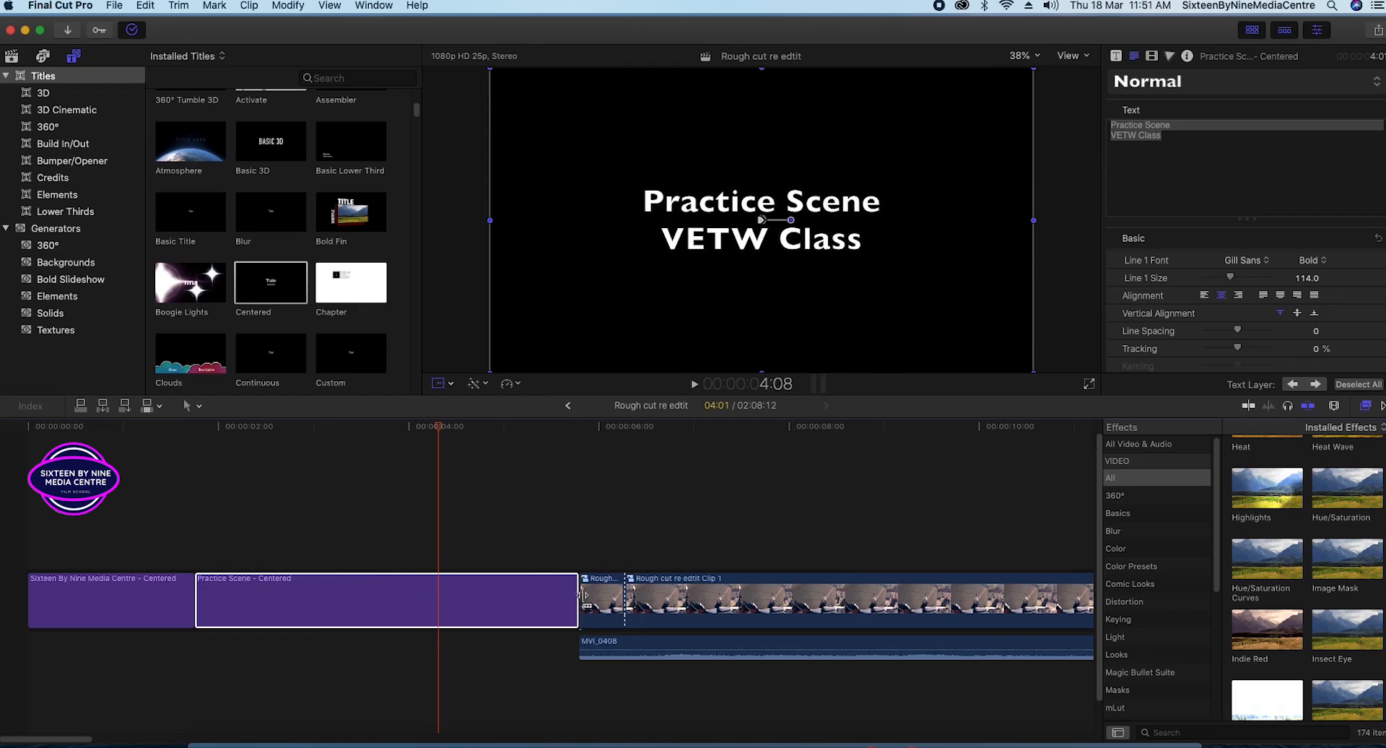
- Shorten the end of the Practice Scene title to a duration of 2:14 and play both opening titles from the sequence start
drag(570, 588, 436, 588)
key(Home)
key(space)
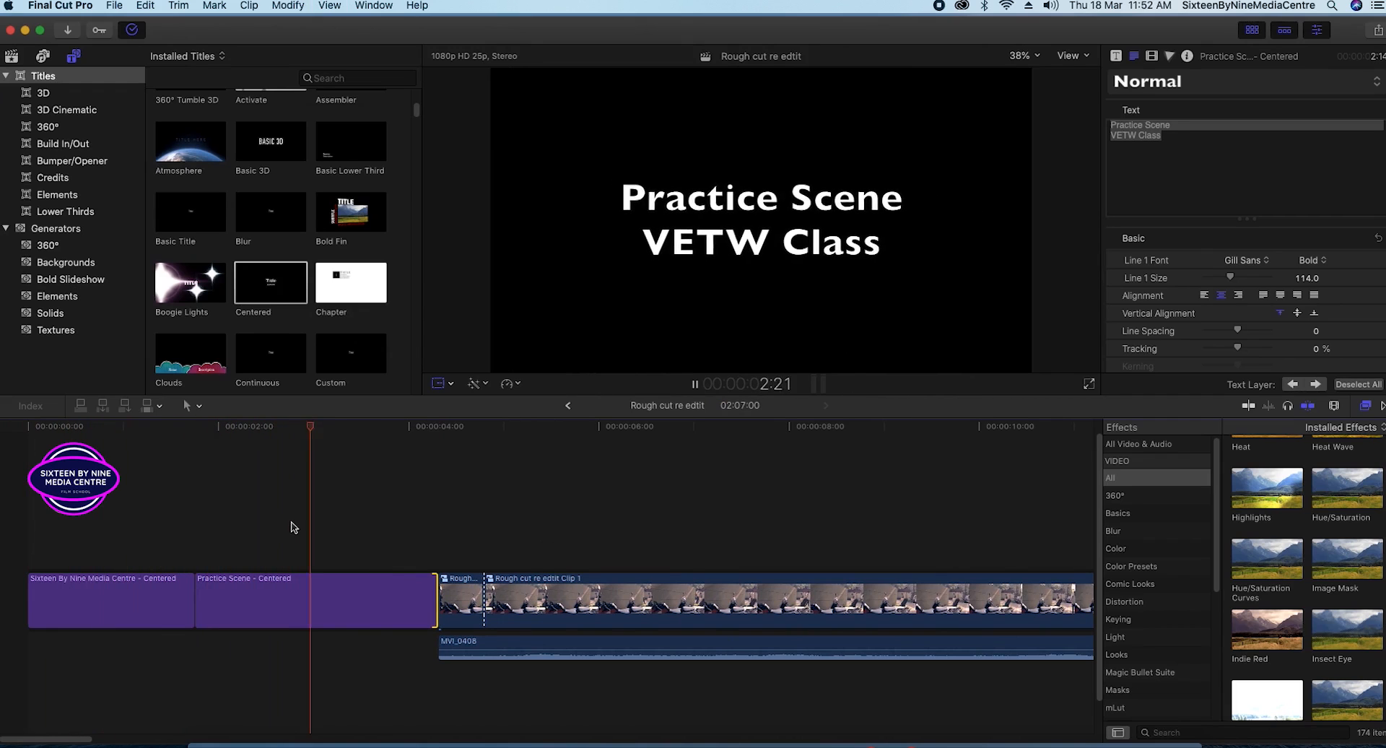
key(space)
key(Home)
key(space)
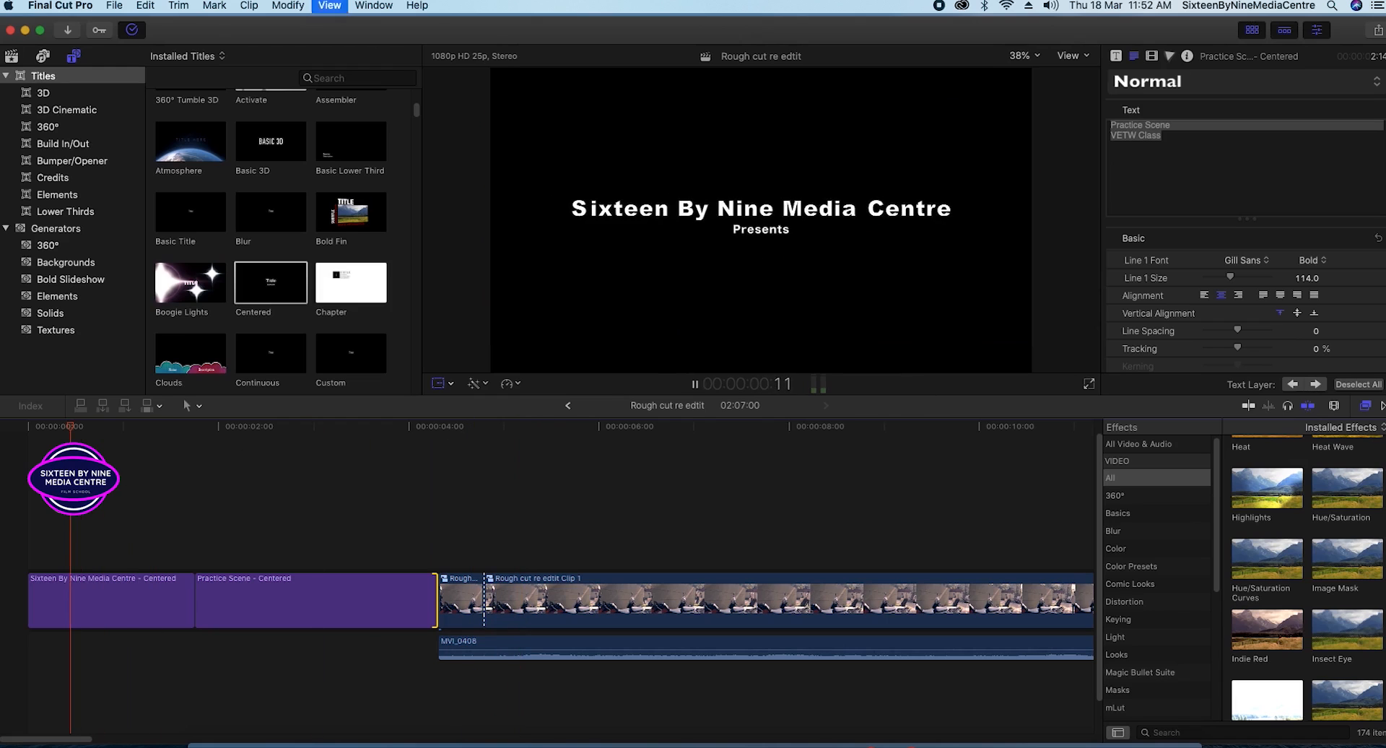
- Recolour the face of the Practice Scene title to a pale yellow-green using the colour wheel
click(354, 599)
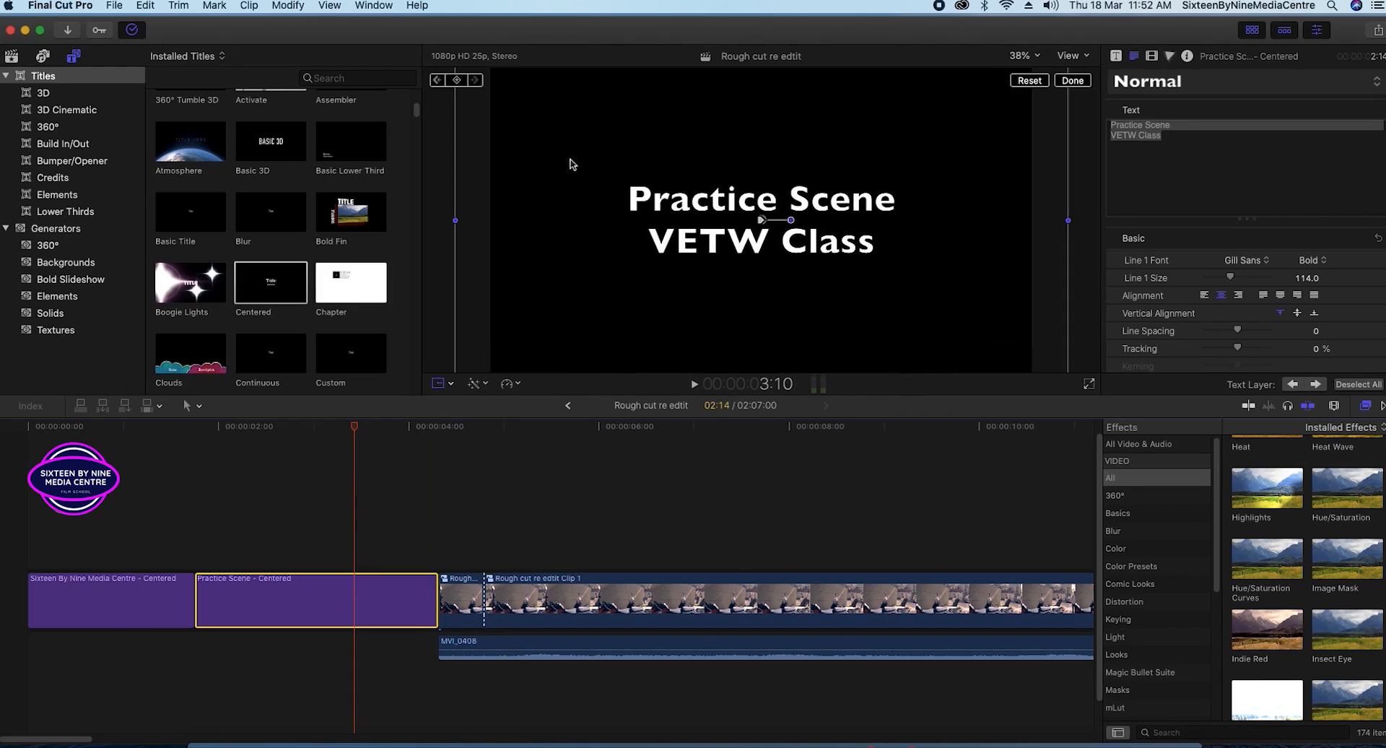
scroll(1216, 220, down, 10)
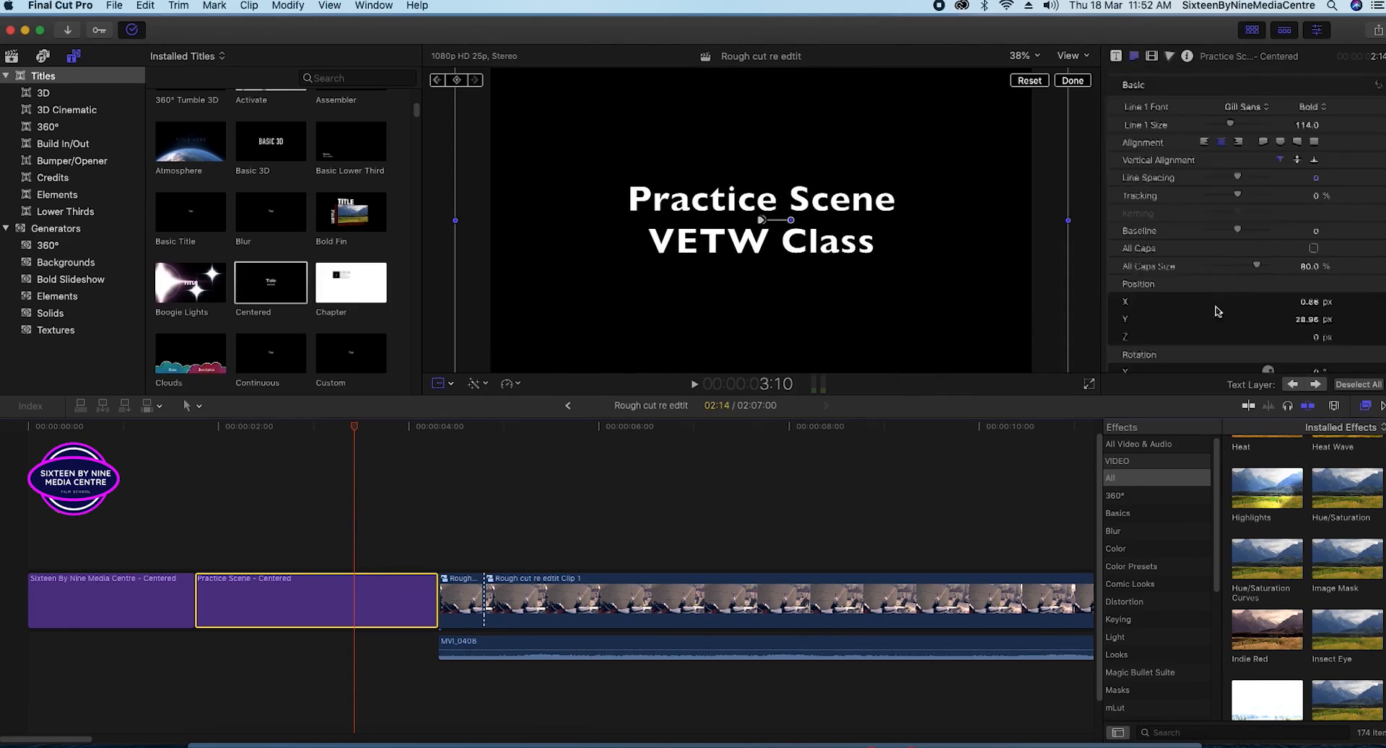
scroll(1216, 282, down, 3)
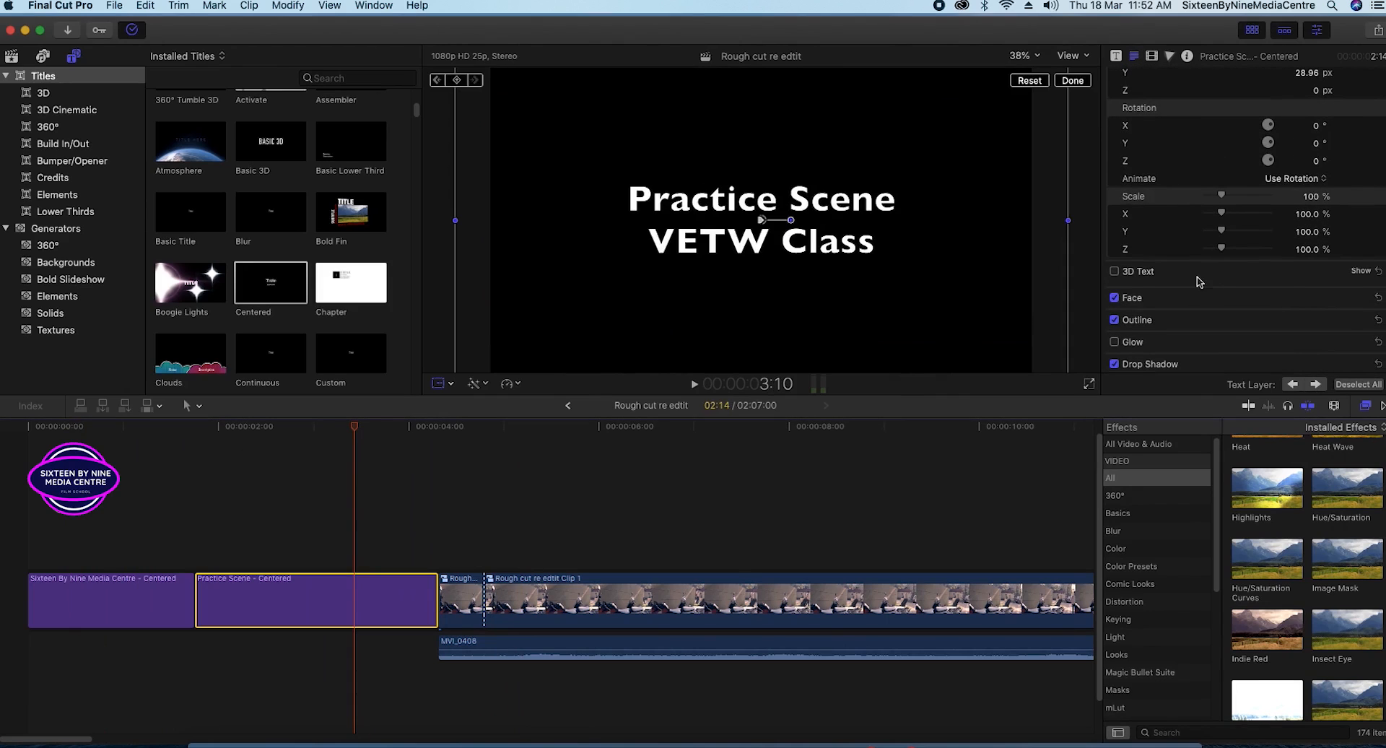
click(1361, 297)
scroll(1299, 288, down, 3)
click(1304, 262)
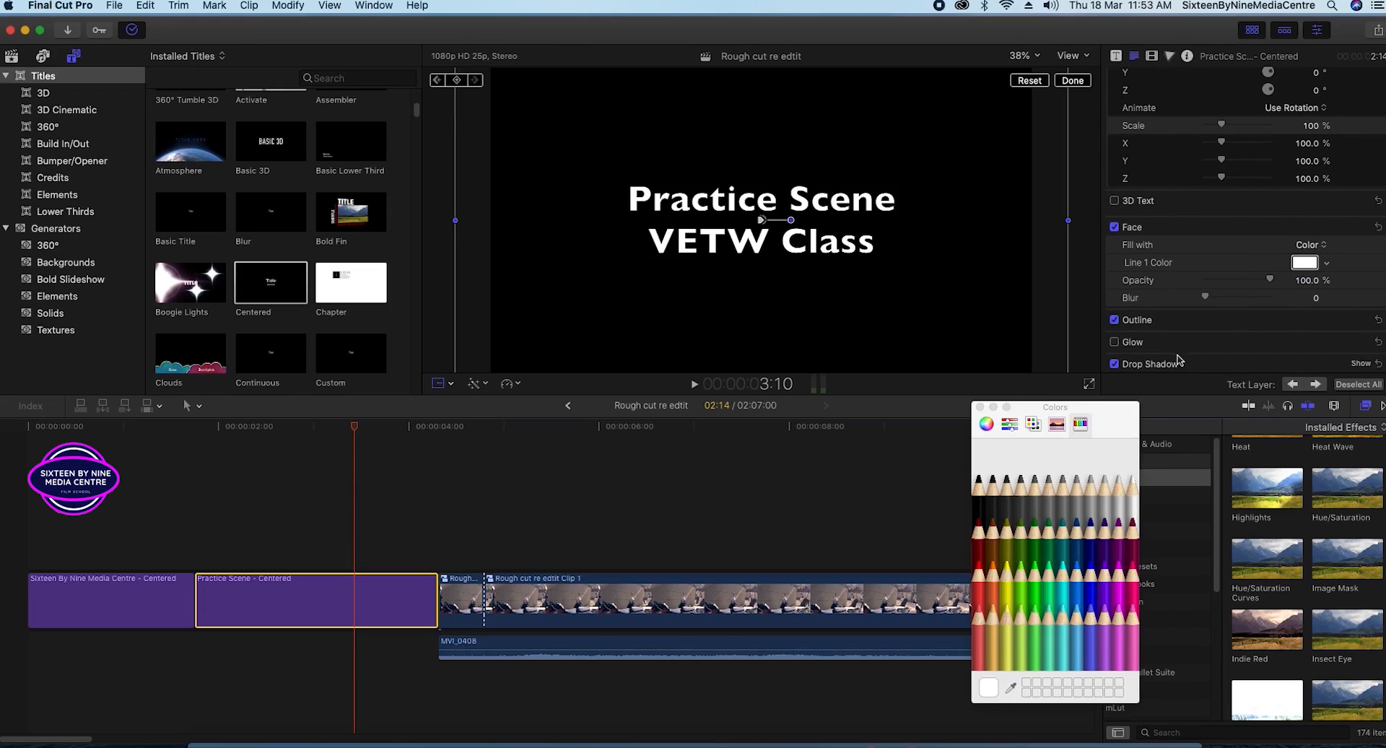
click(988, 427)
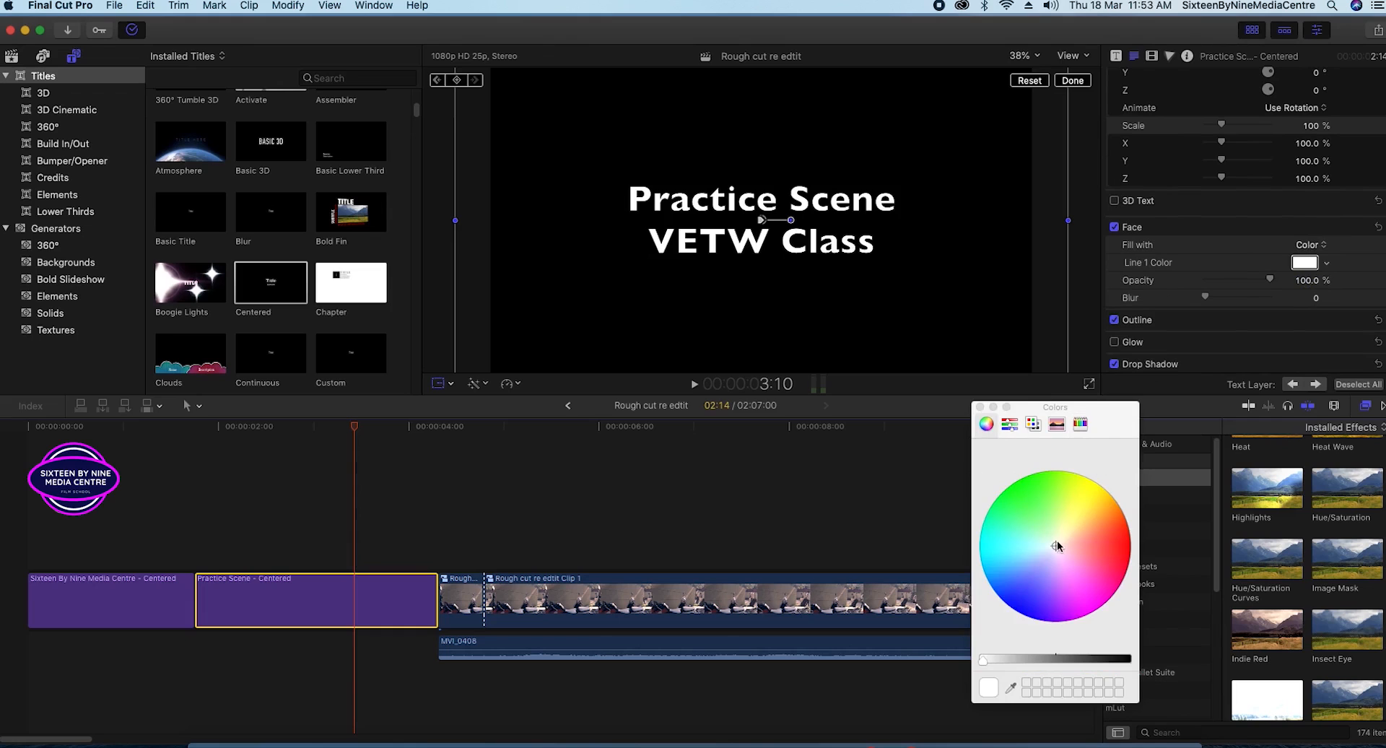
click(1047, 488)
drag(1051, 510, 1058, 547)
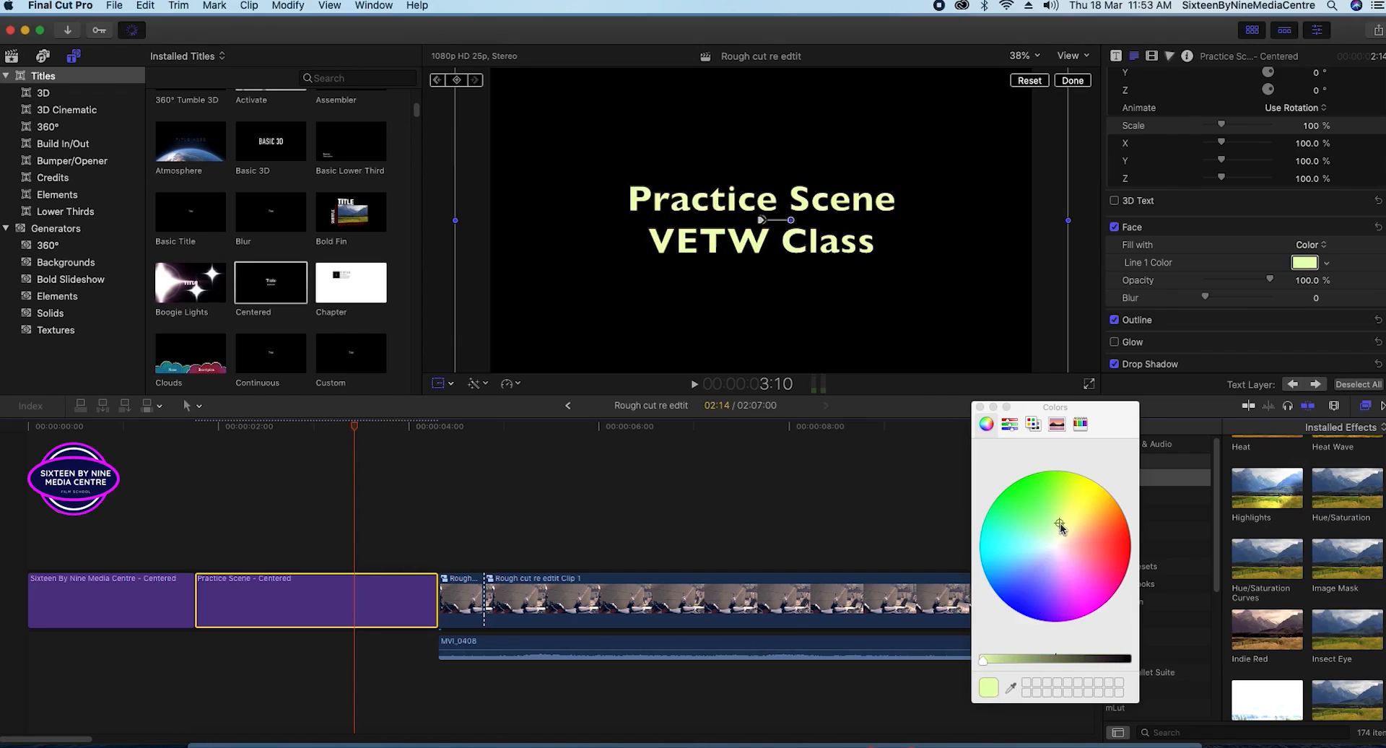
- Open the face's Line 1 colour for editing on the Sixteen By Nine Media Centre title
click(112, 599)
click(1144, 345)
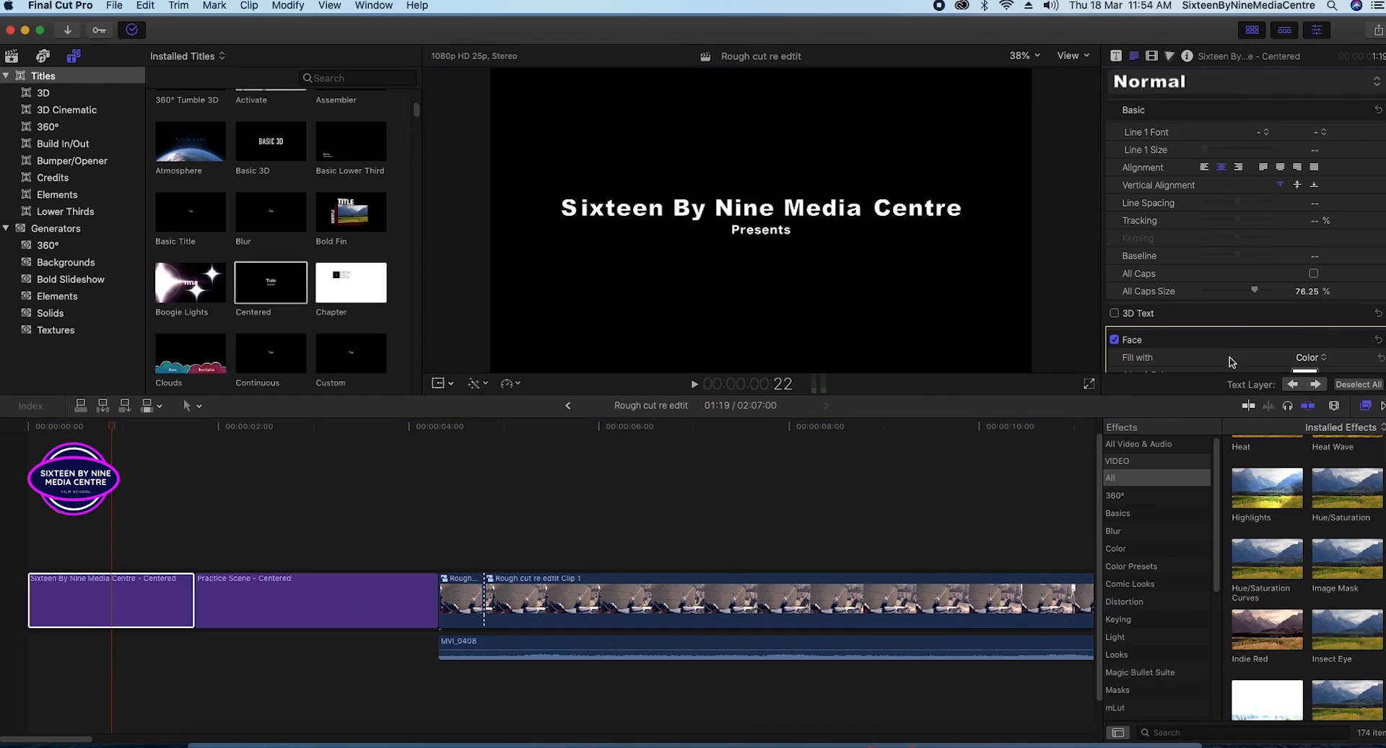
scroll(1231, 362, down, 3)
click(1305, 299)
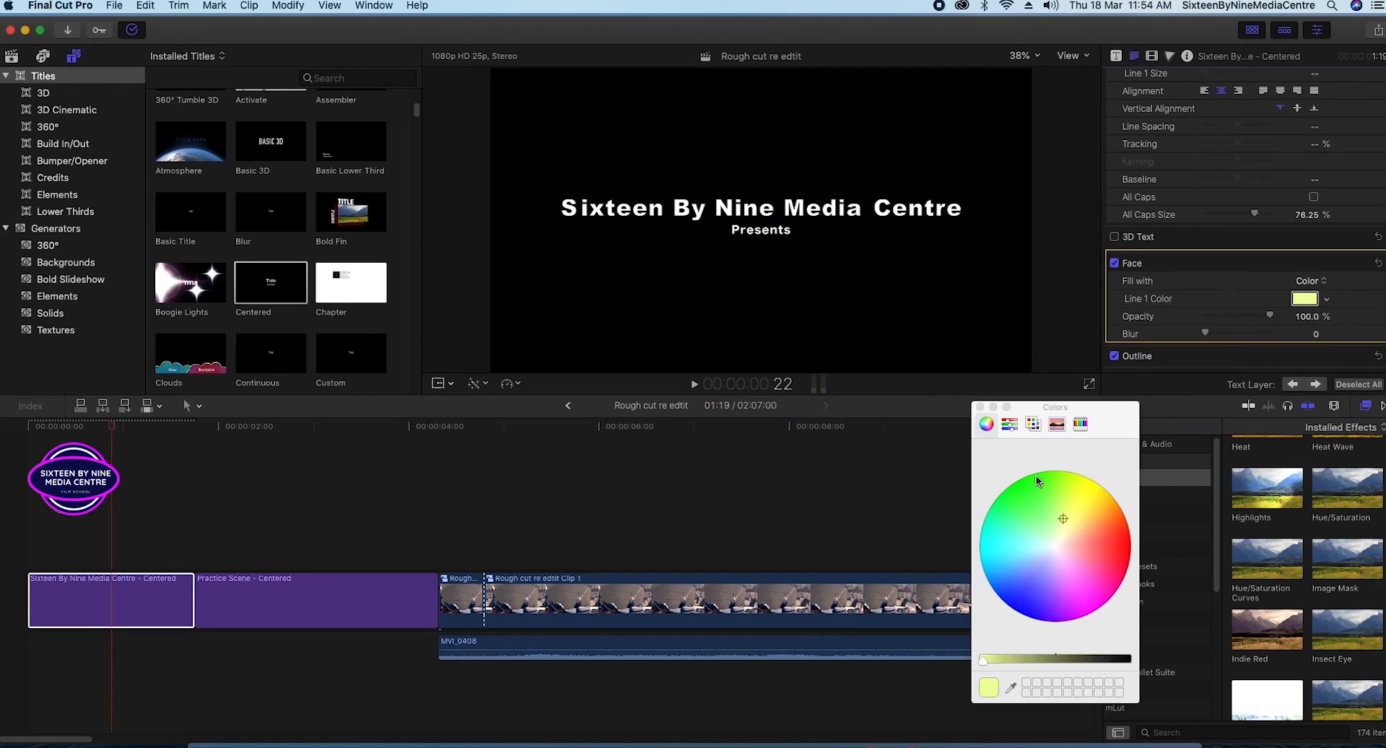
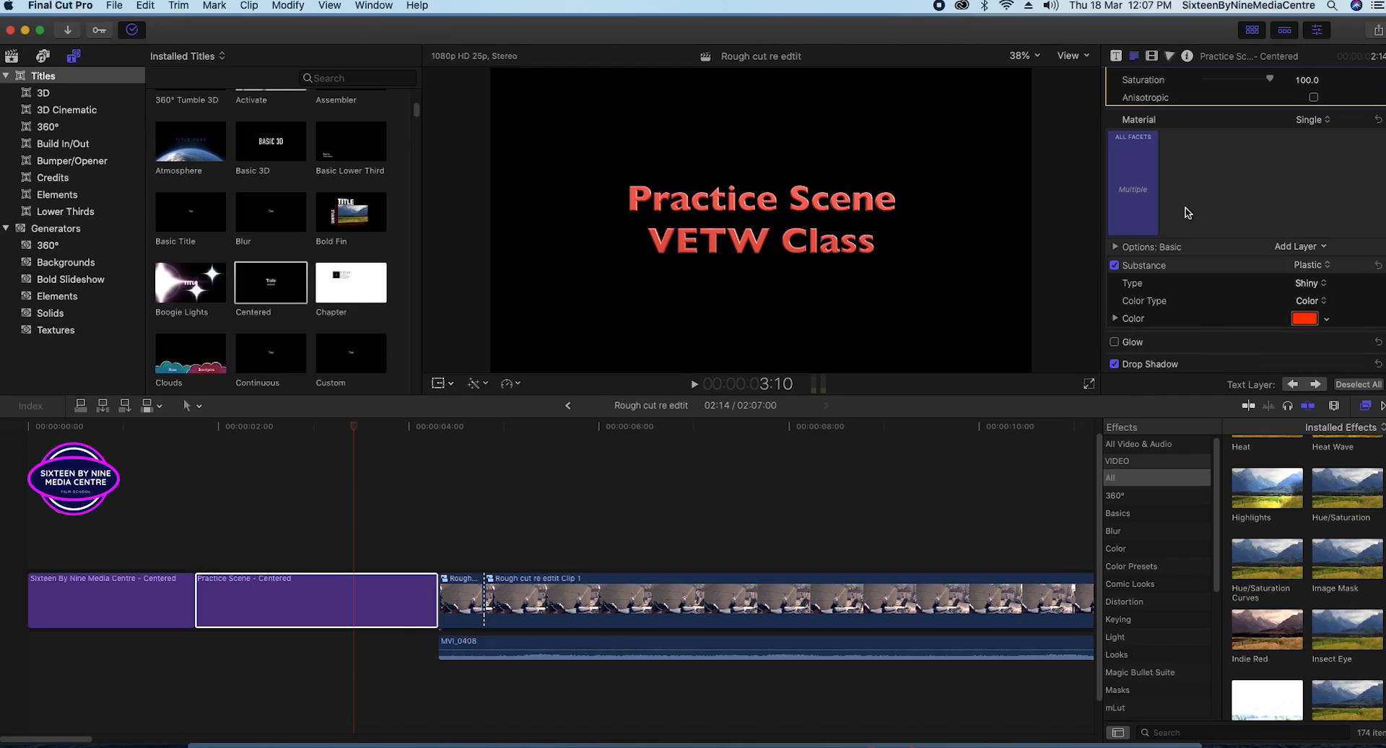
- Reveal the 3D Text settings of the Practice Scene title and increase the text depth to about 47
scroll(1184, 213, up, 2)
scroll(1158, 205, up, 2)
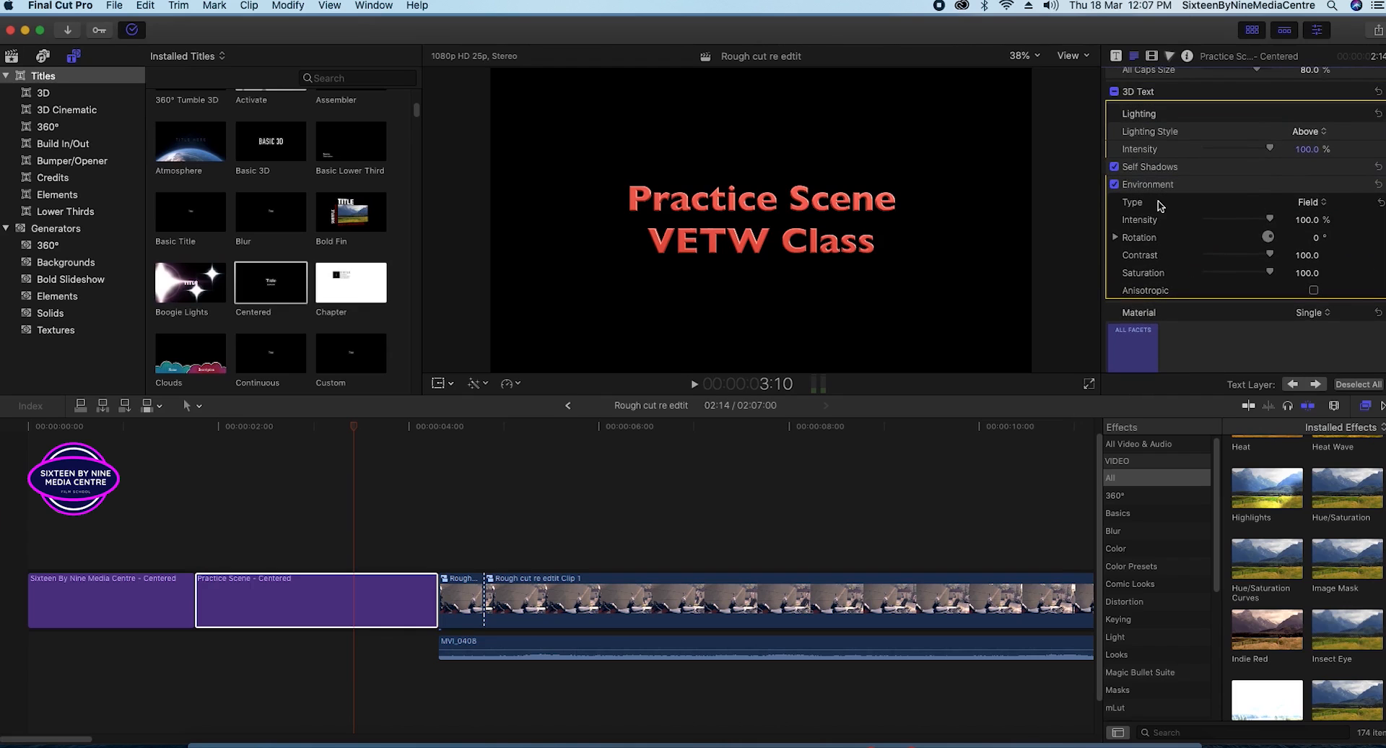
scroll(1158, 206, up, 2)
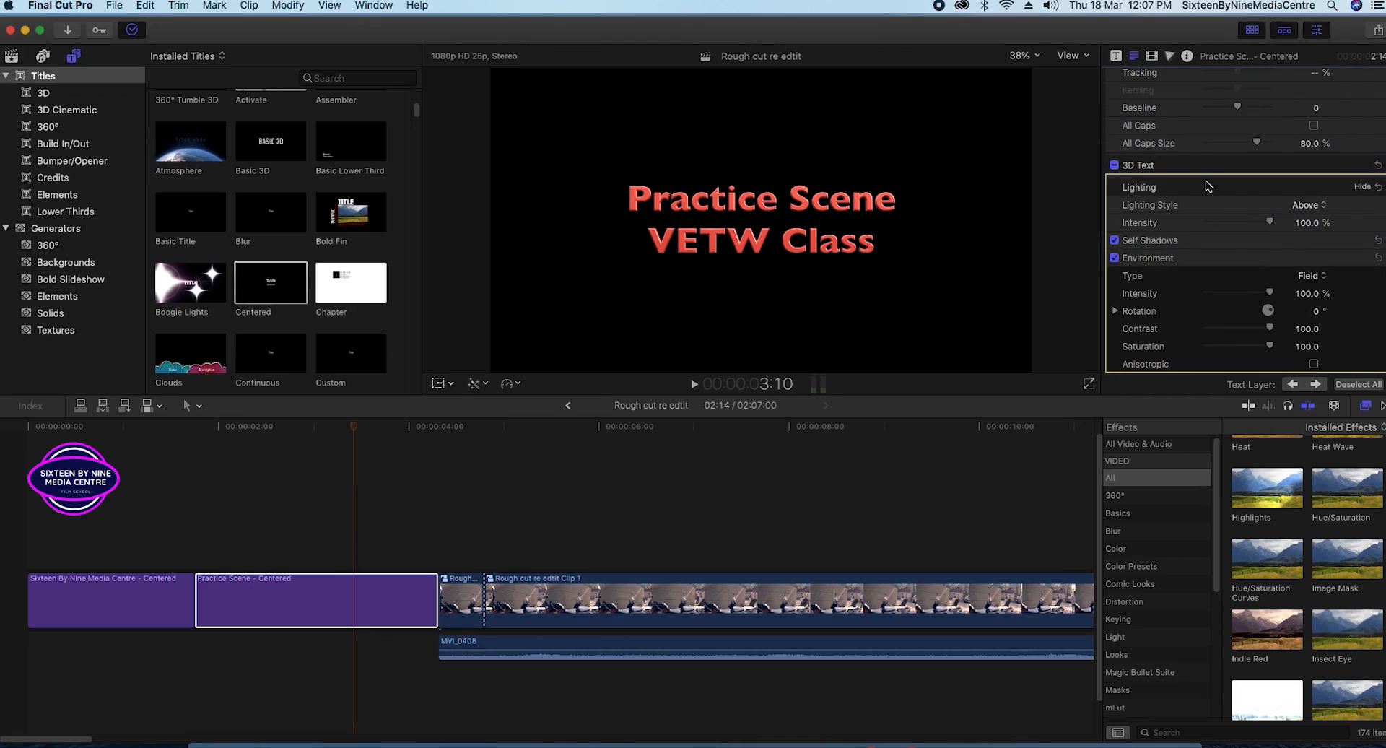
click(1361, 166)
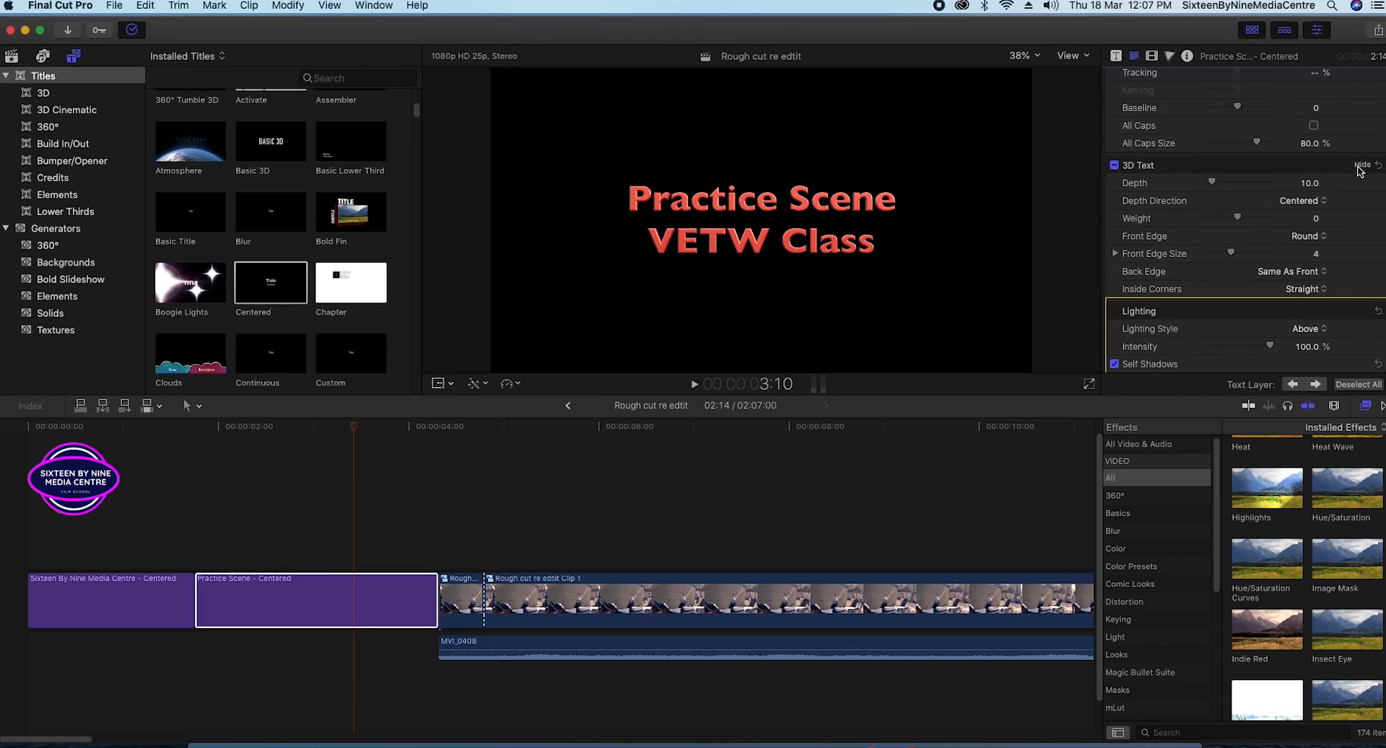
drag(1212, 183, 1222, 186)
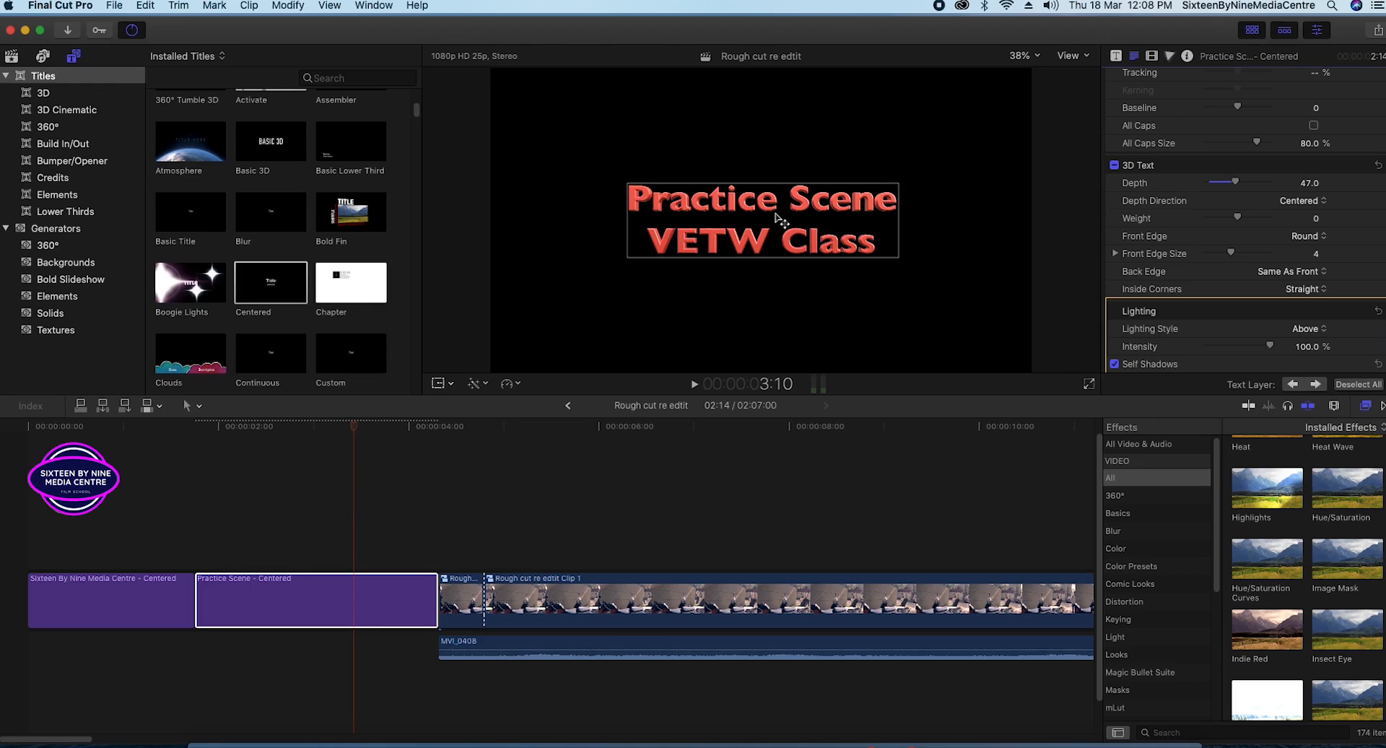
- Try the Forward and Backward depth directions on the Practice Scene 3D text and return the direction to Centered
click(1168, 203)
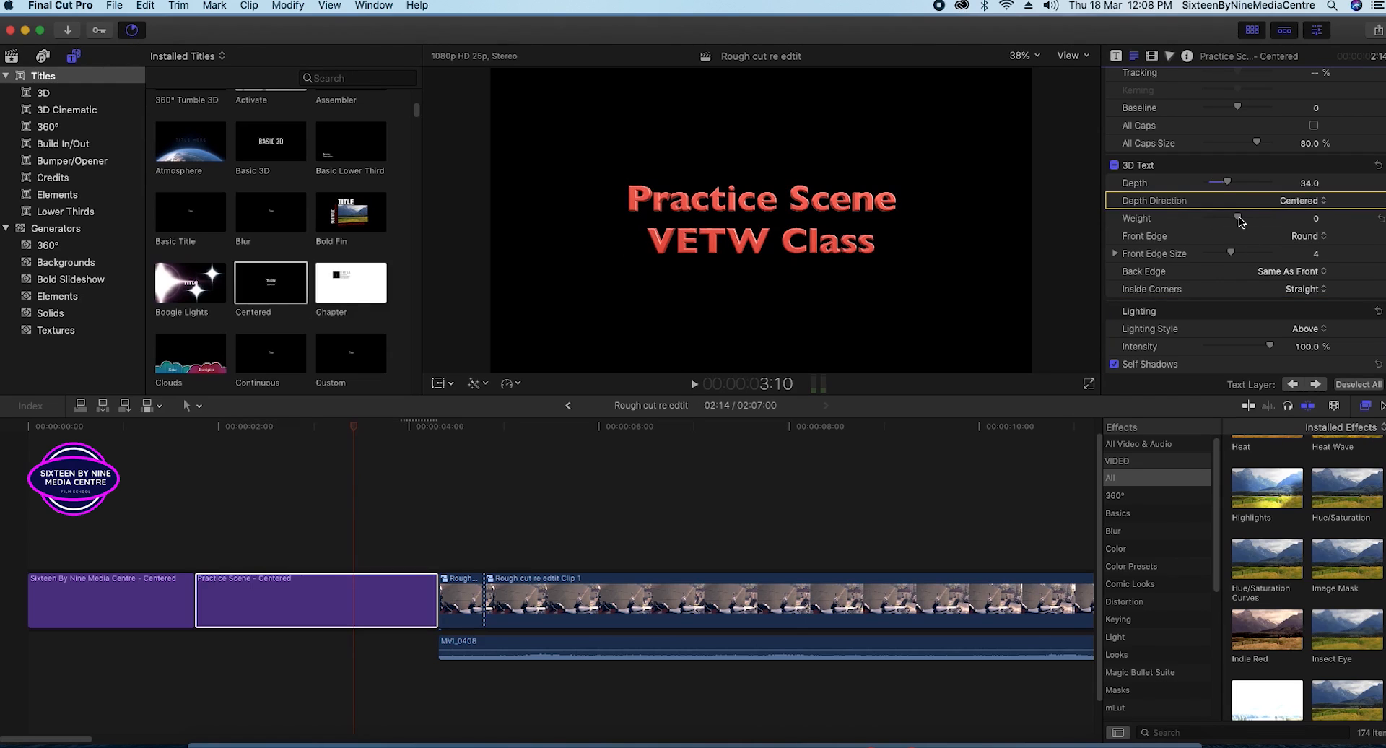
click(1315, 202)
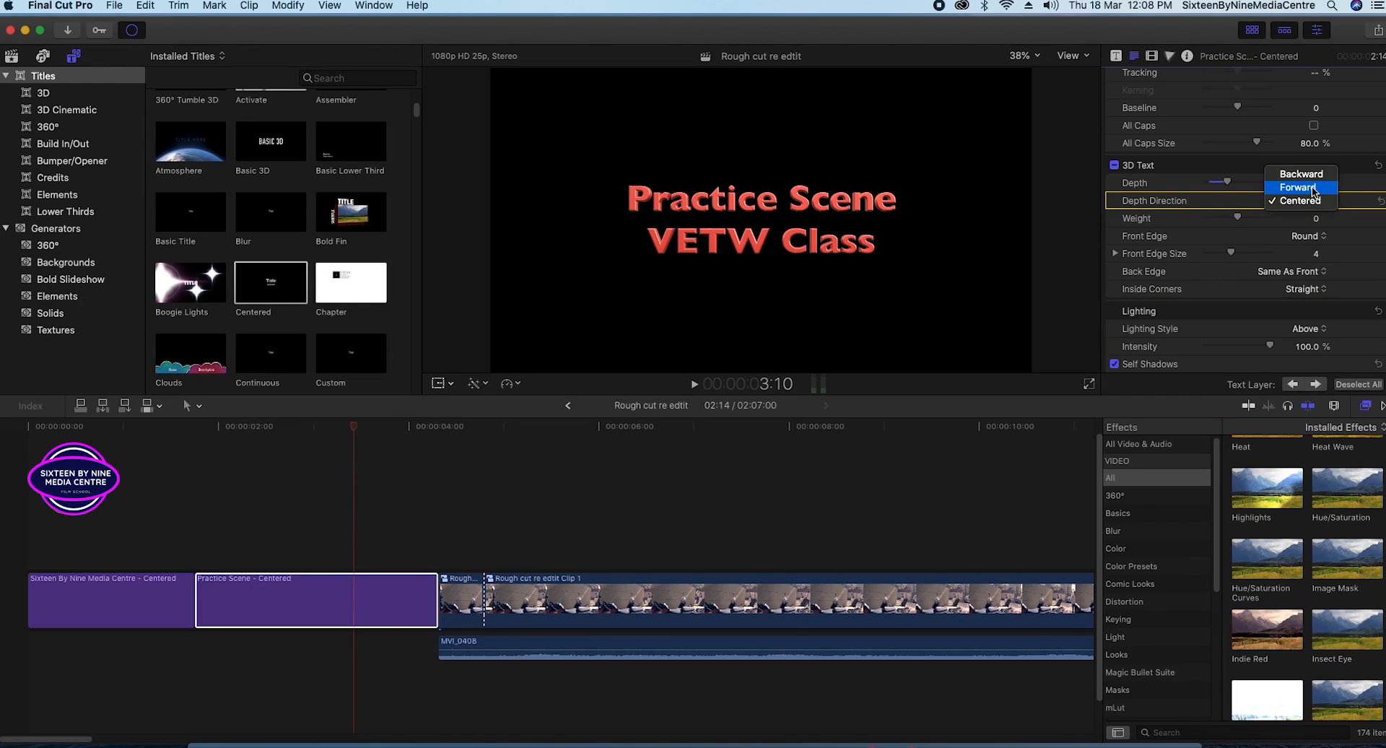
click(1312, 188)
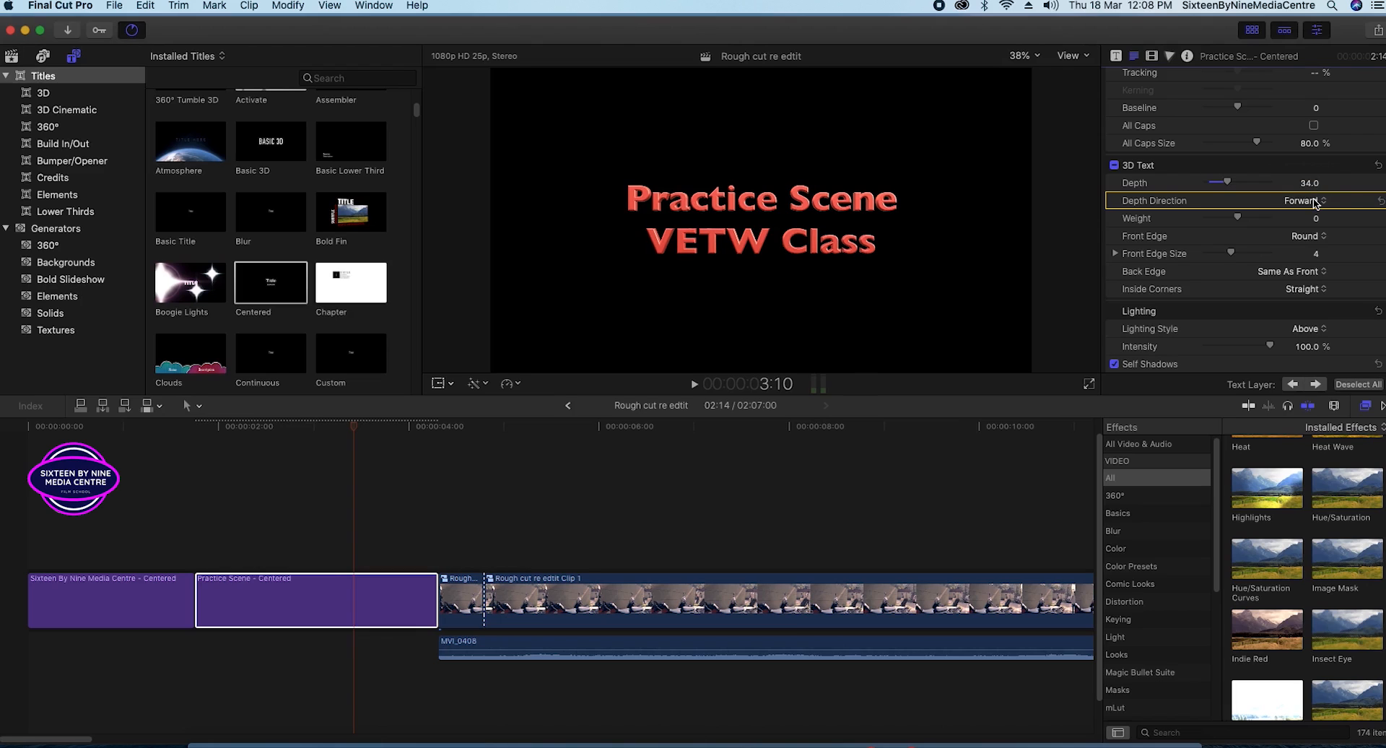
click(1315, 202)
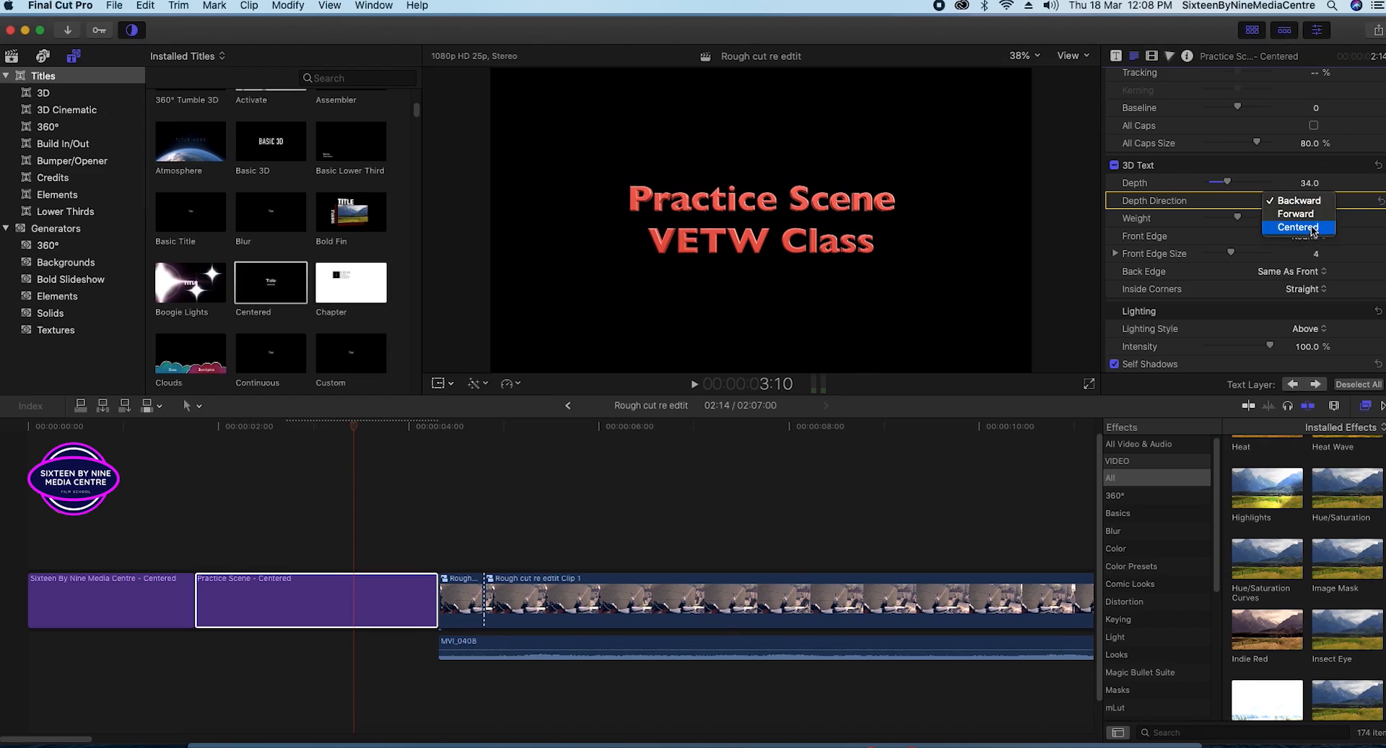
click(1312, 231)
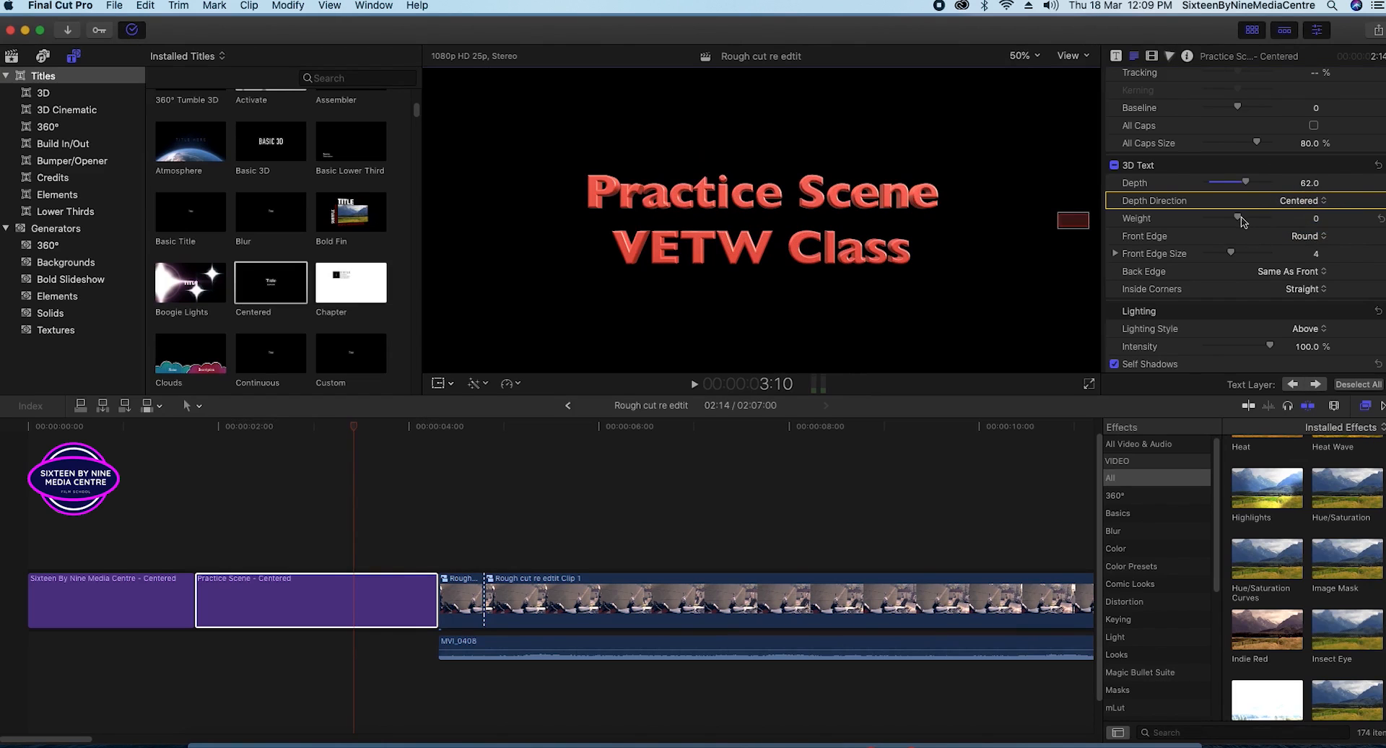
- Try heavier and lighter weights on the Practice Scene 3D text and settle on a weight of about 1.82
mouse_move(1238, 221)
mouse_down()
mouse_move(1274, 227)
mouse_move(1262, 231)
mouse_up()
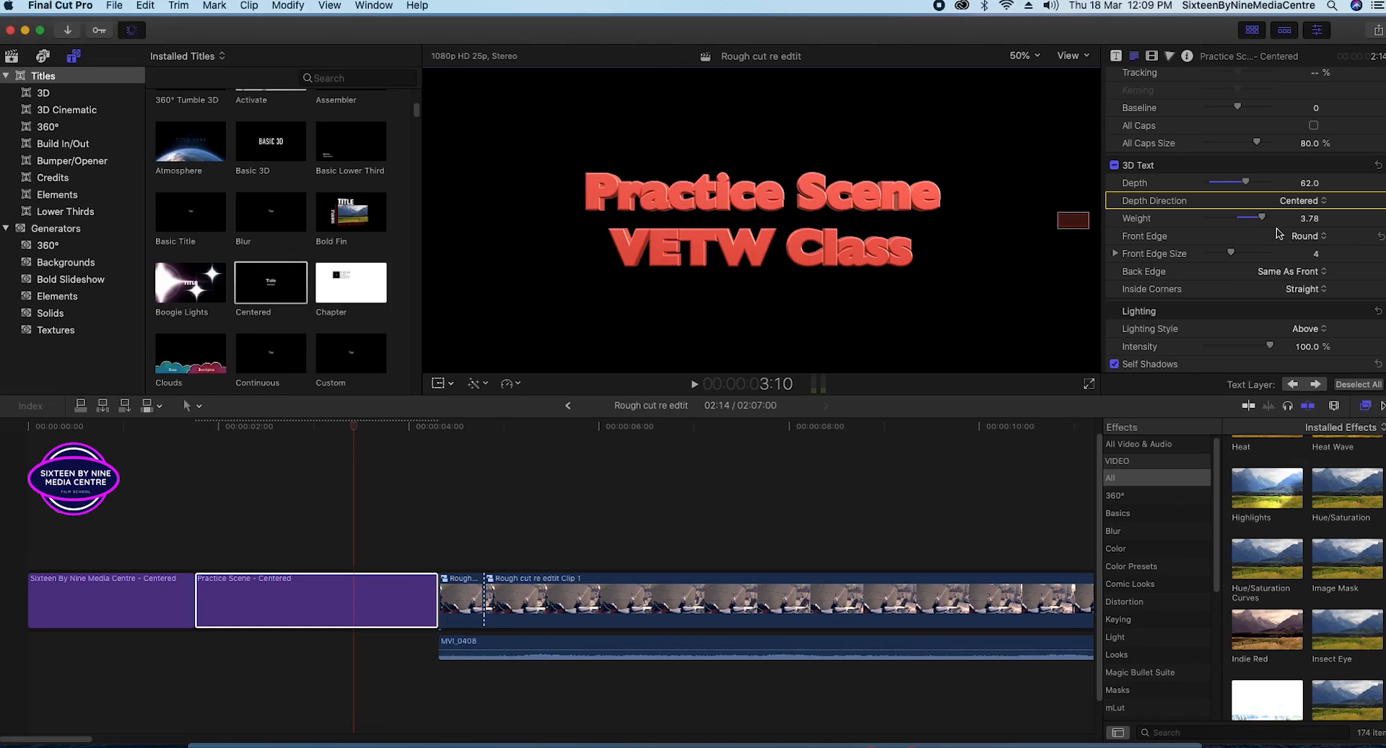
drag(1260, 220, 1249, 220)
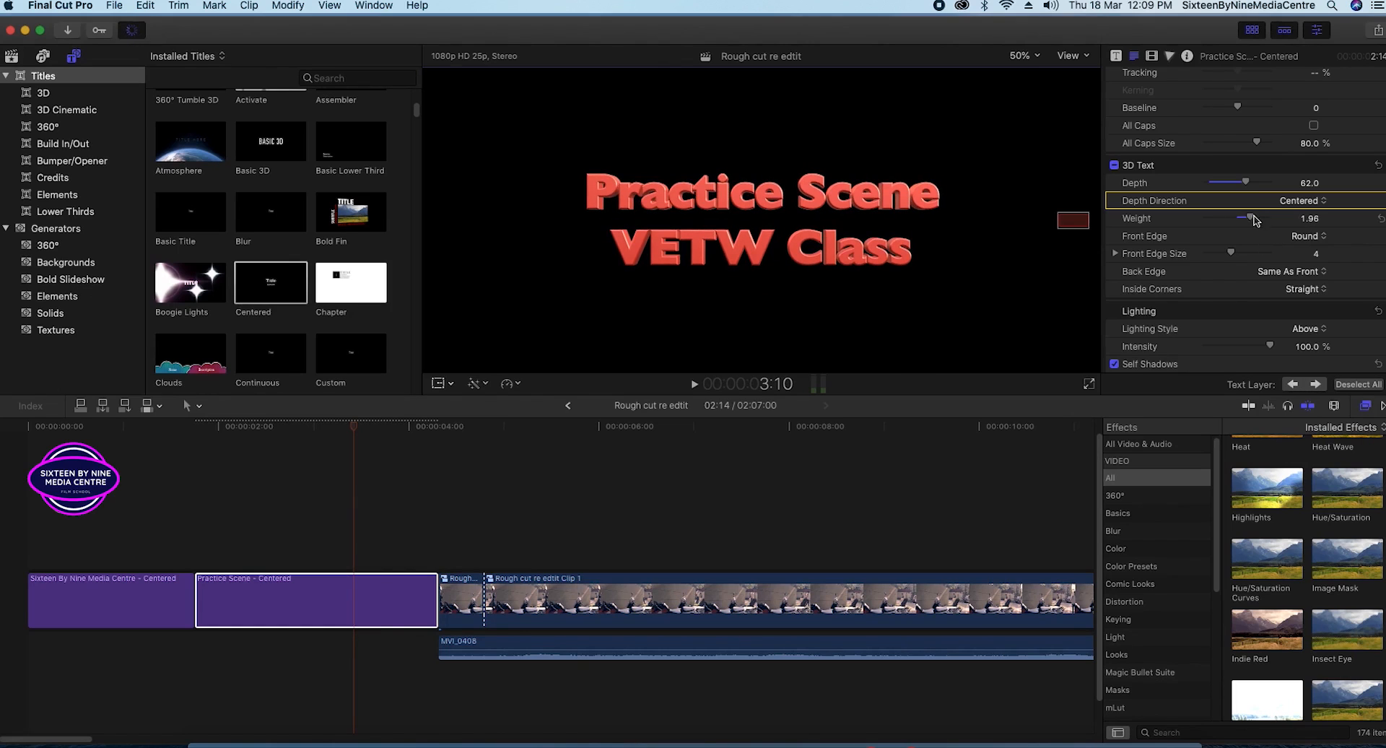
drag(1250, 219, 1219, 224)
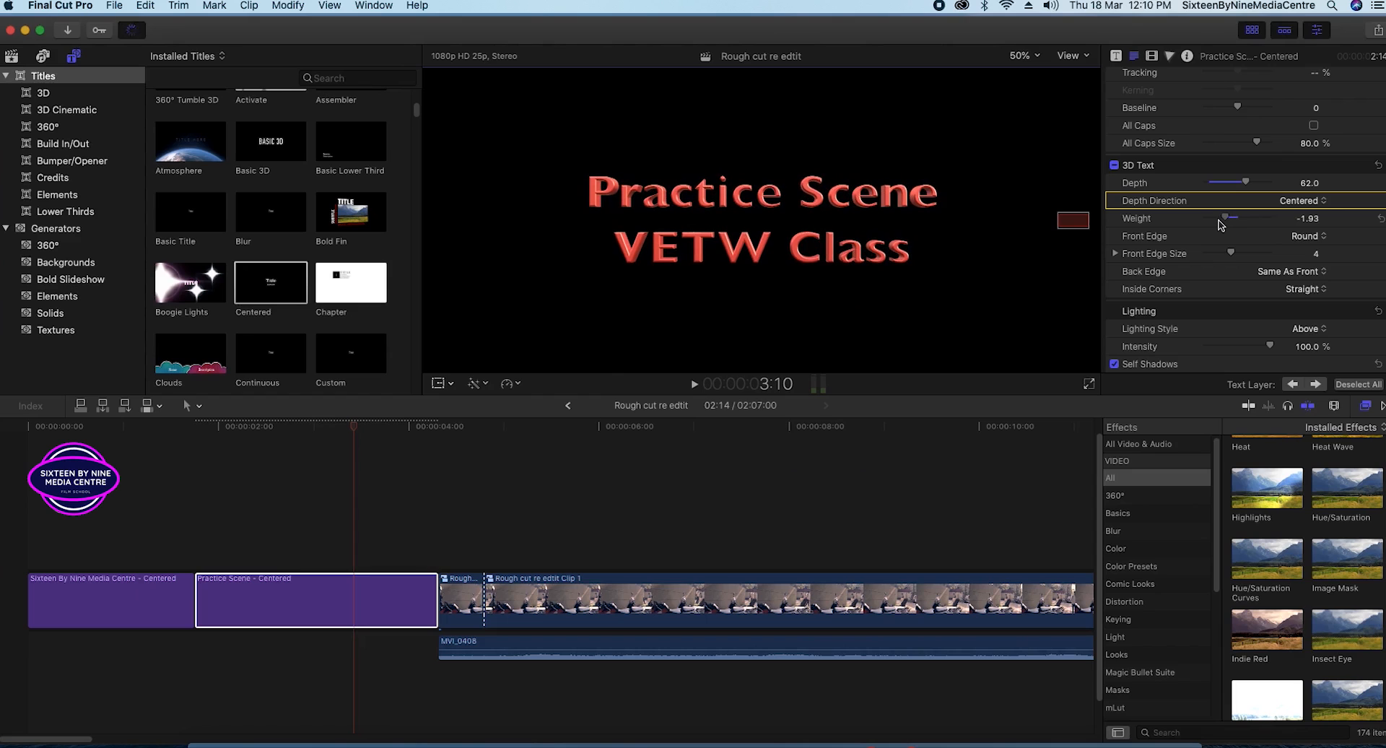
drag(1219, 225, 1248, 222)
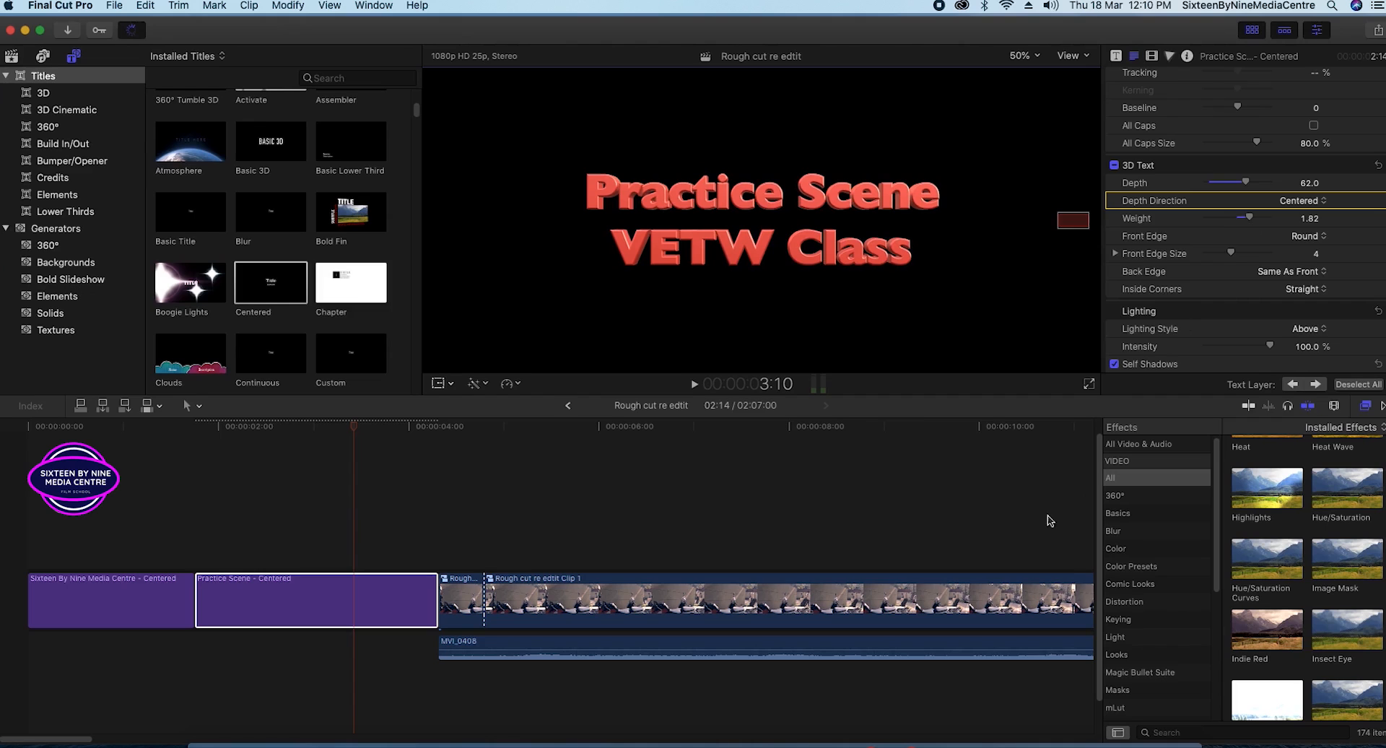
- Try the Ash and Redwood wood materials on all facets of the Practice Scene 3D text
scroll(1154, 275, down, 8)
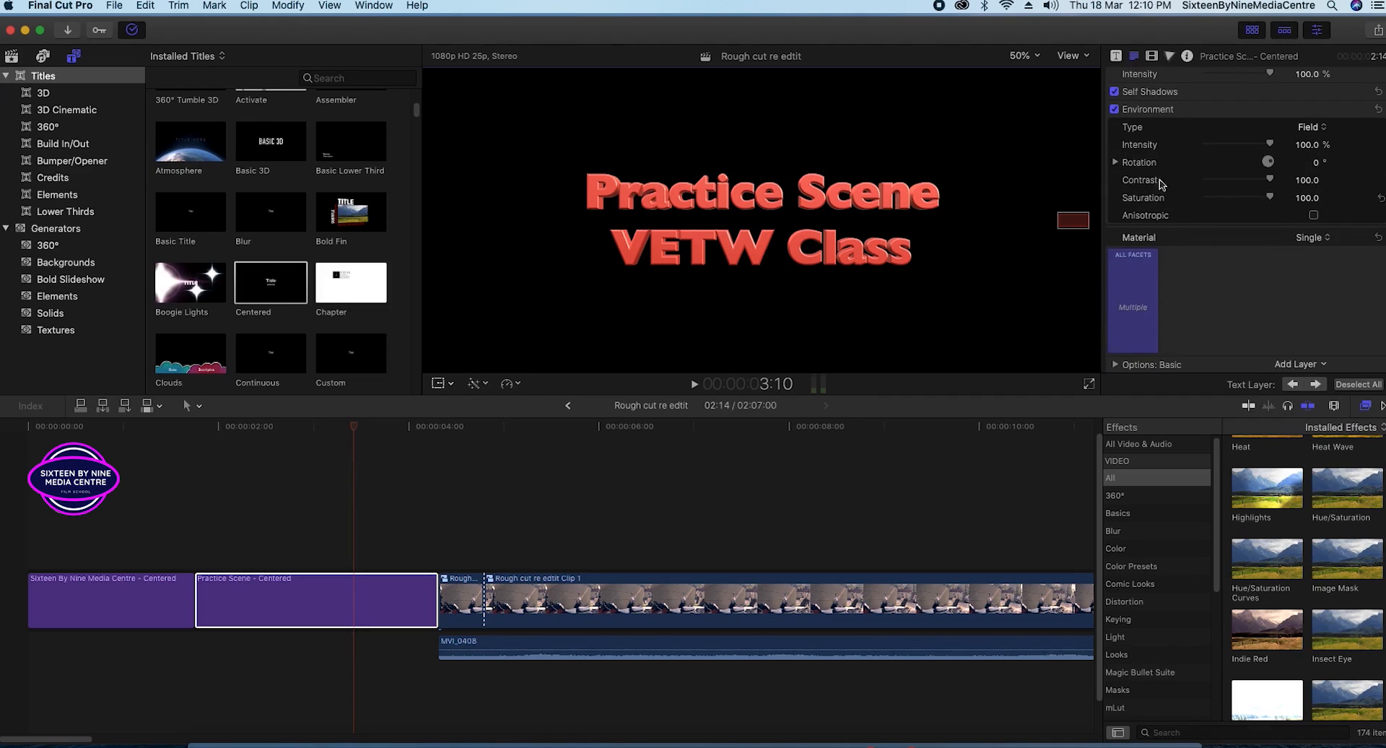
click(1133, 283)
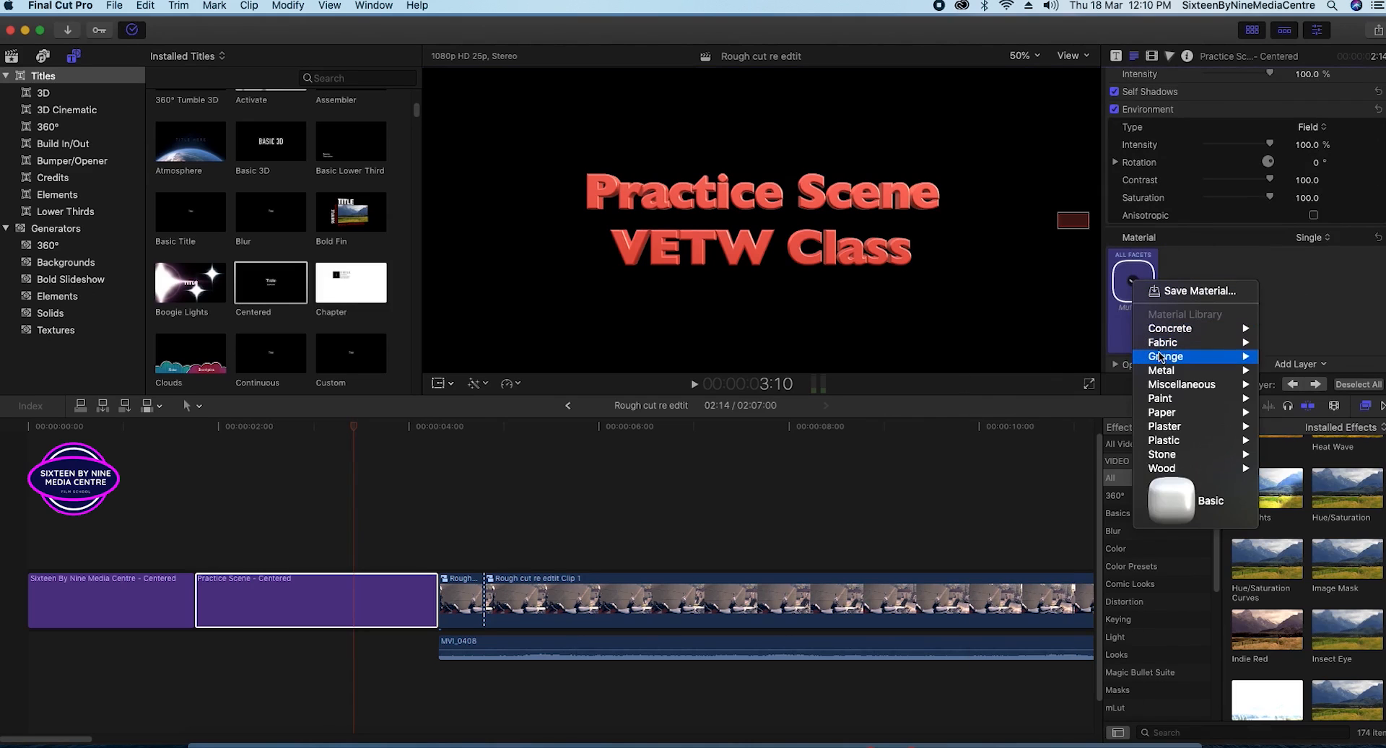
mouse_move(1170, 468)
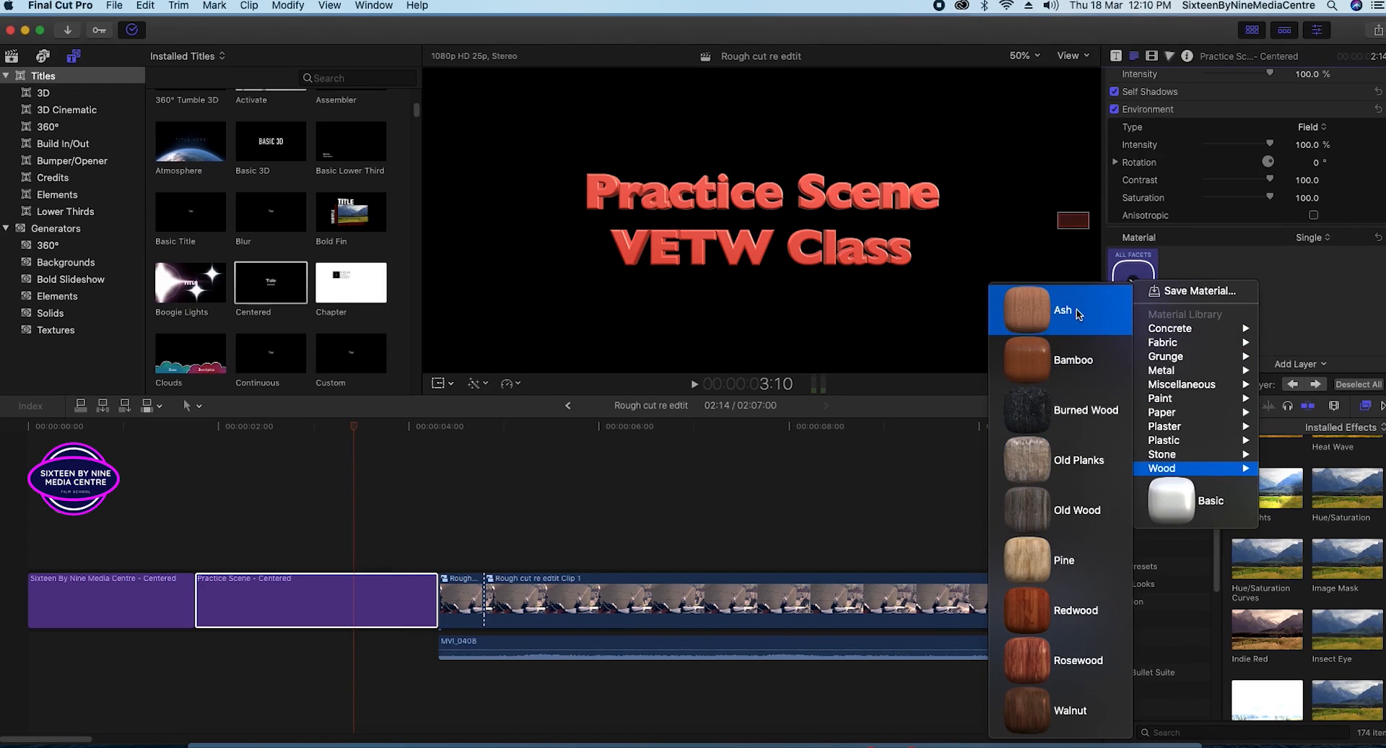
click(1068, 334)
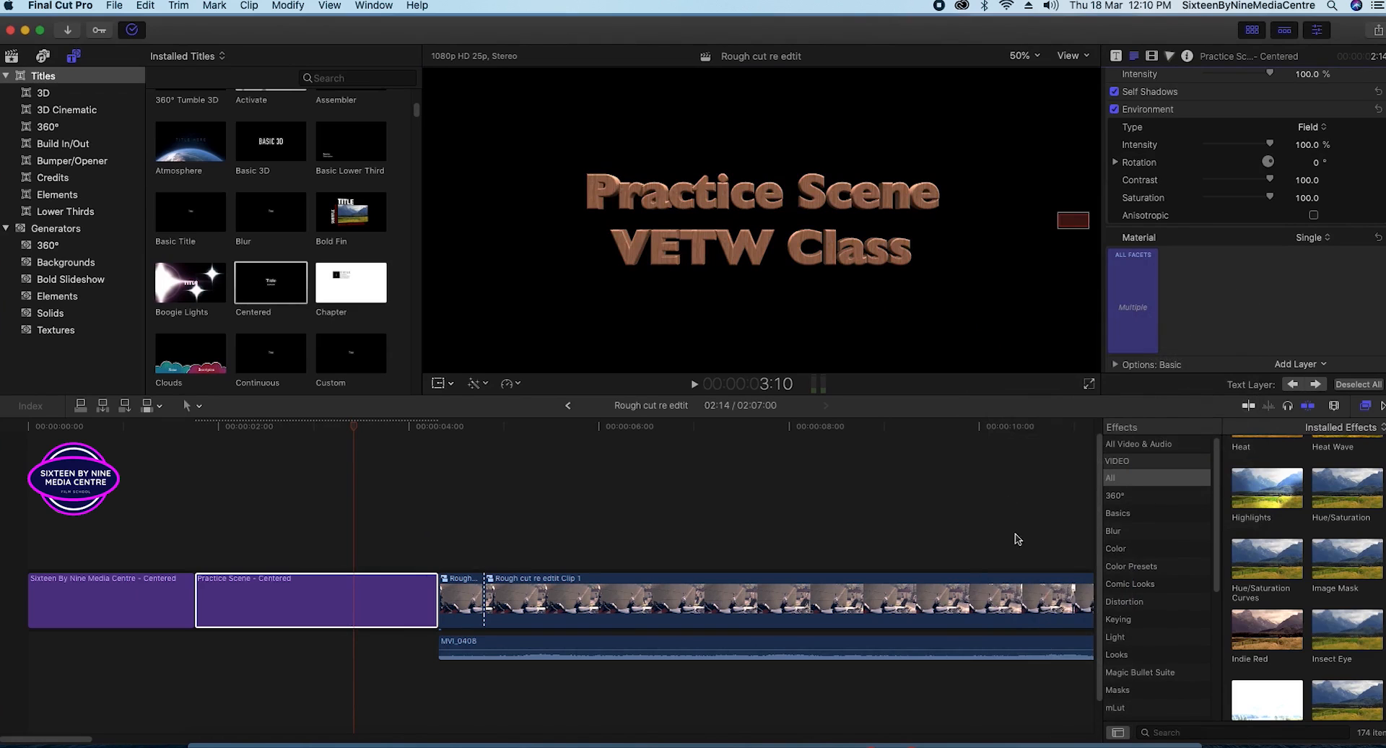
click(1133, 281)
mouse_move(1184, 470)
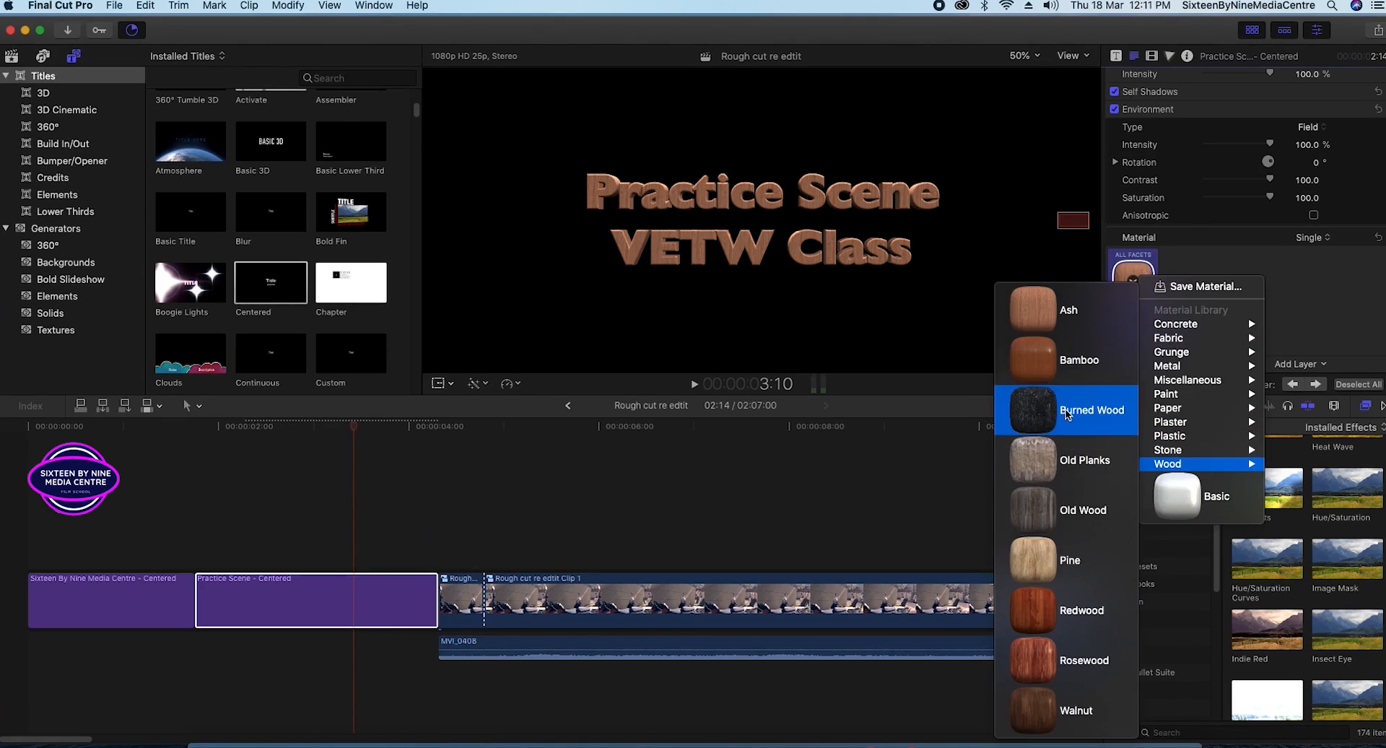
click(1061, 612)
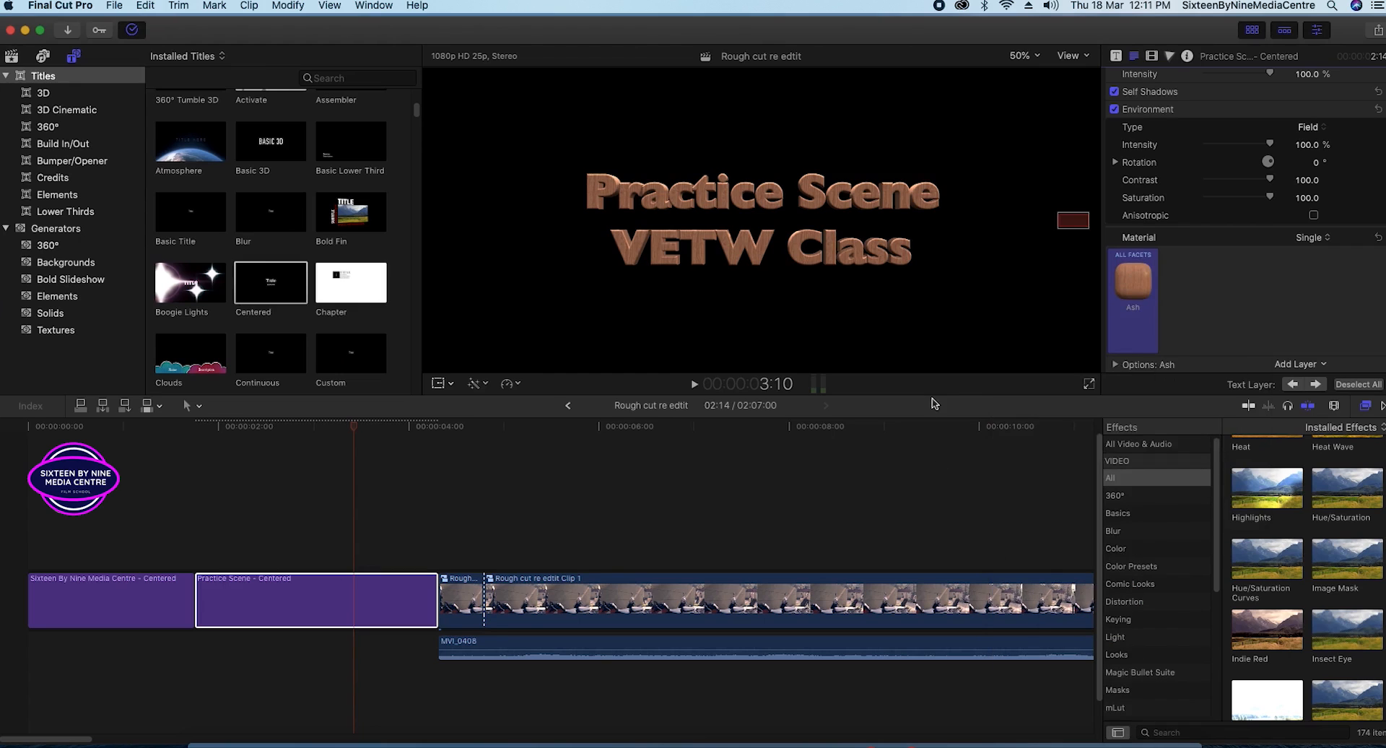
- Apply the Aged Concrete material to all facets of the Practice Scene 3D text
click(1133, 281)
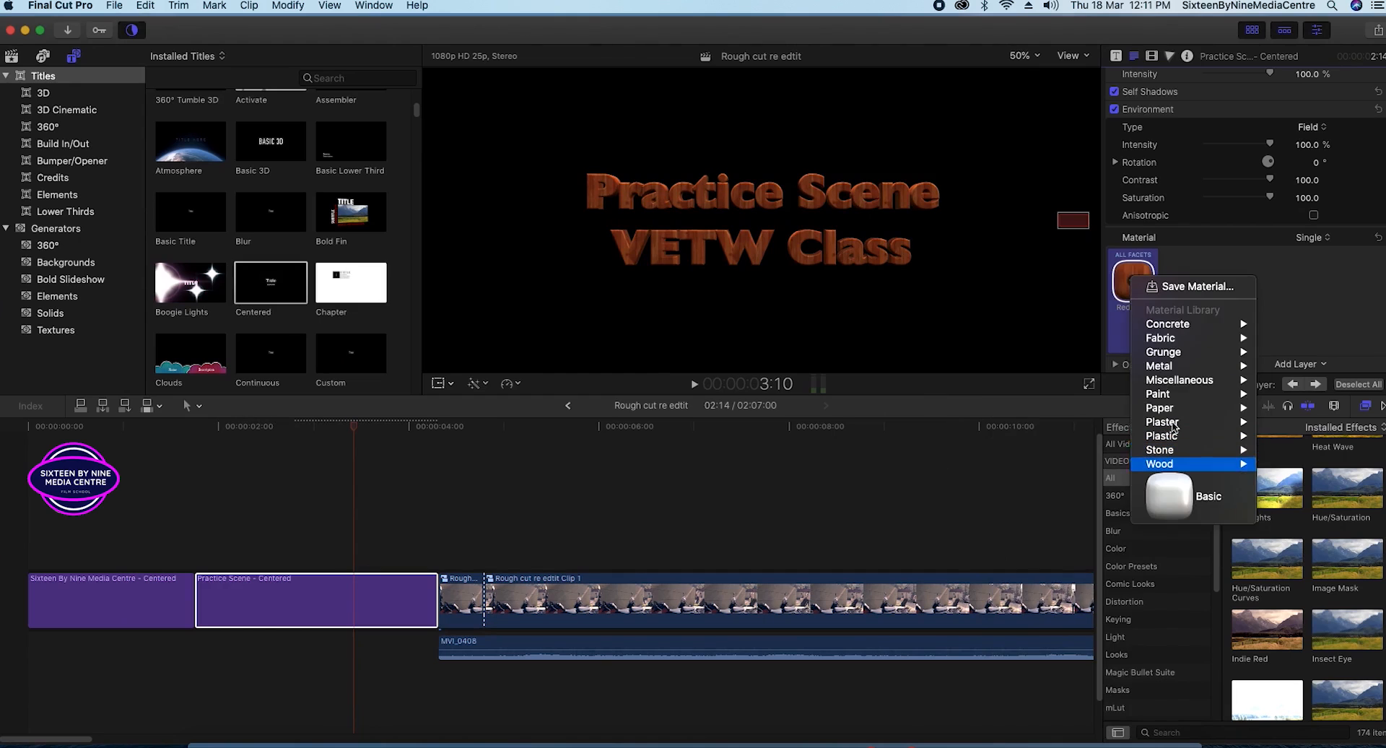
mouse_move(1183, 328)
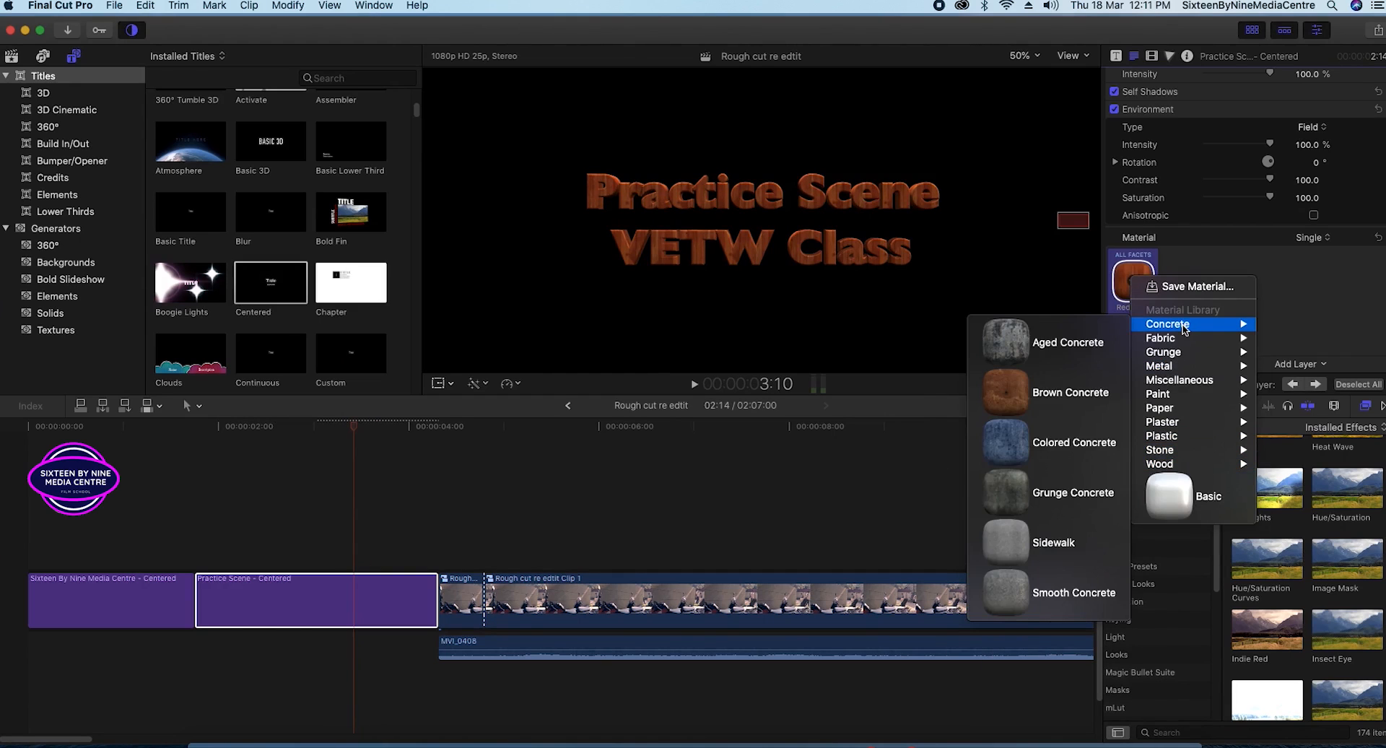
click(1088, 348)
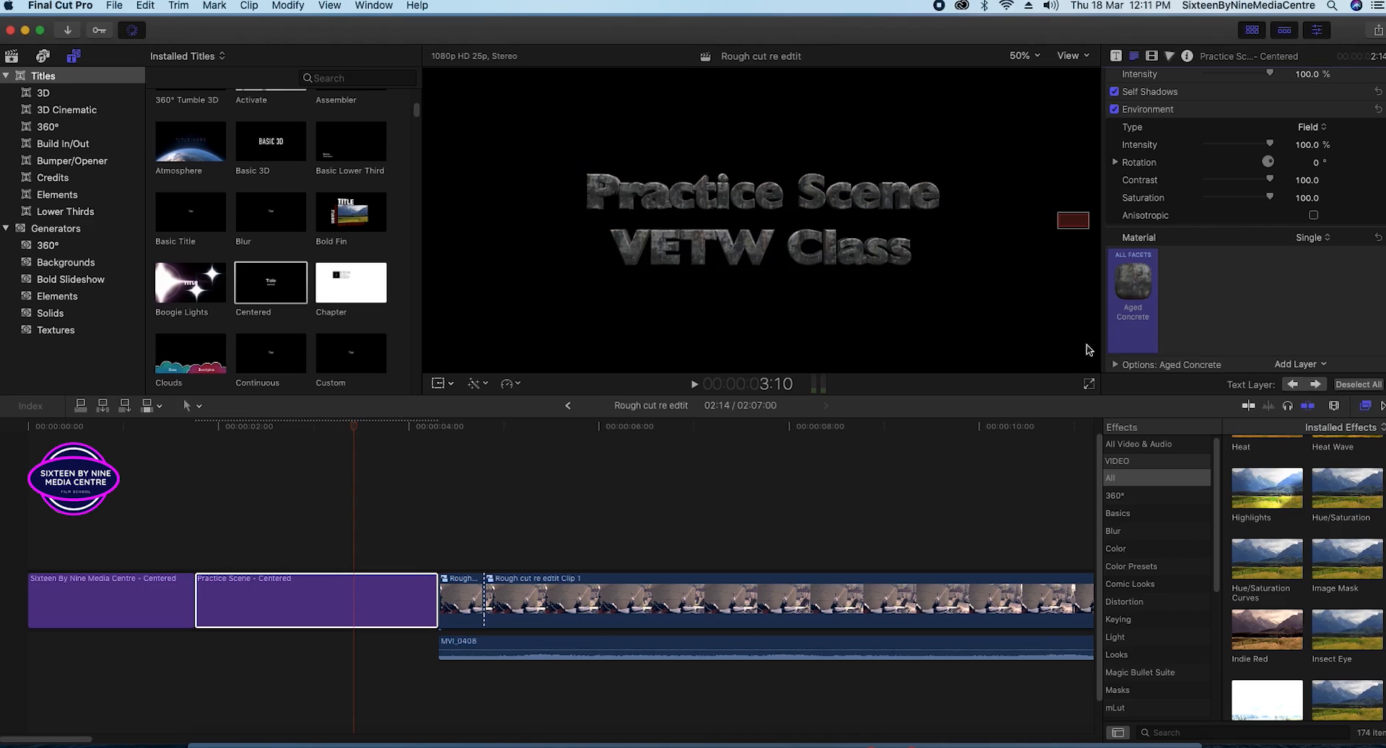
- Try the Craft Paper and Green Plastic materials on all facets of the Practice Scene 3D text
click(1132, 281)
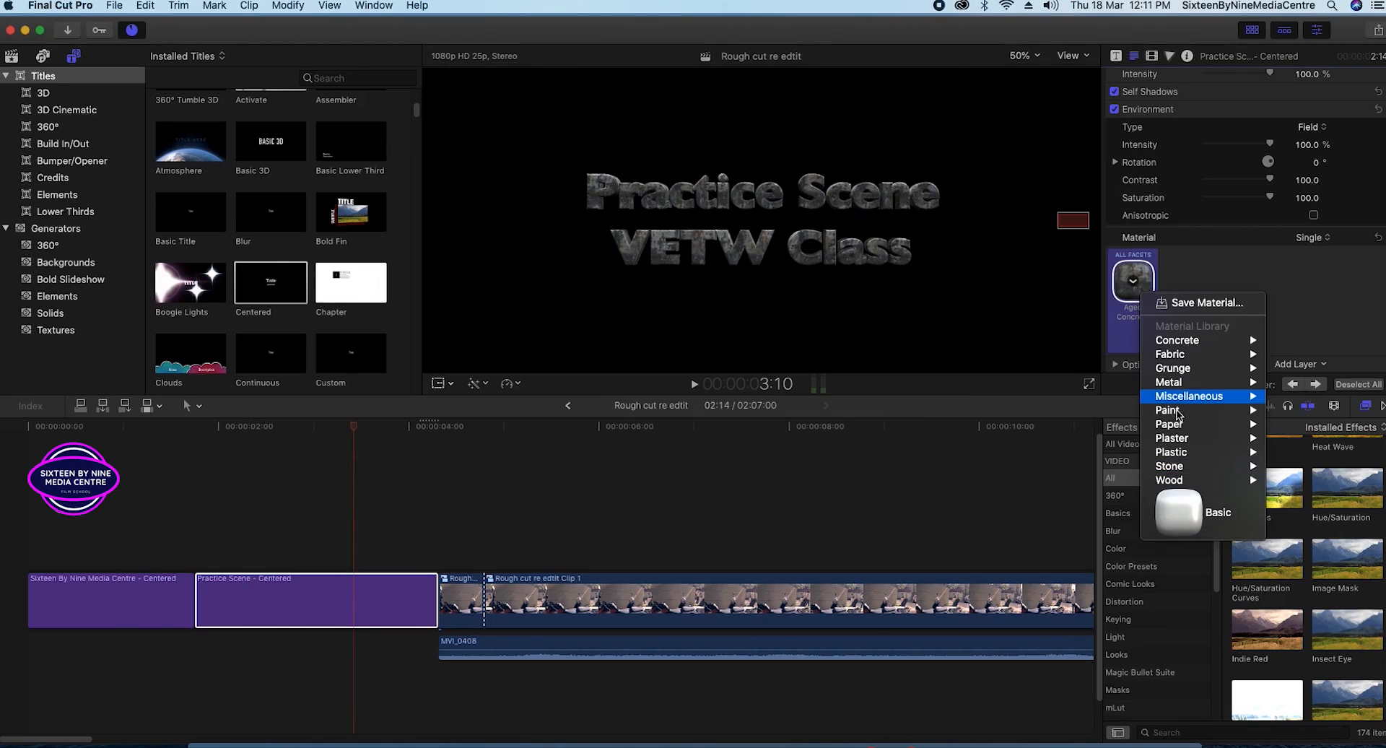
mouse_move(1176, 426)
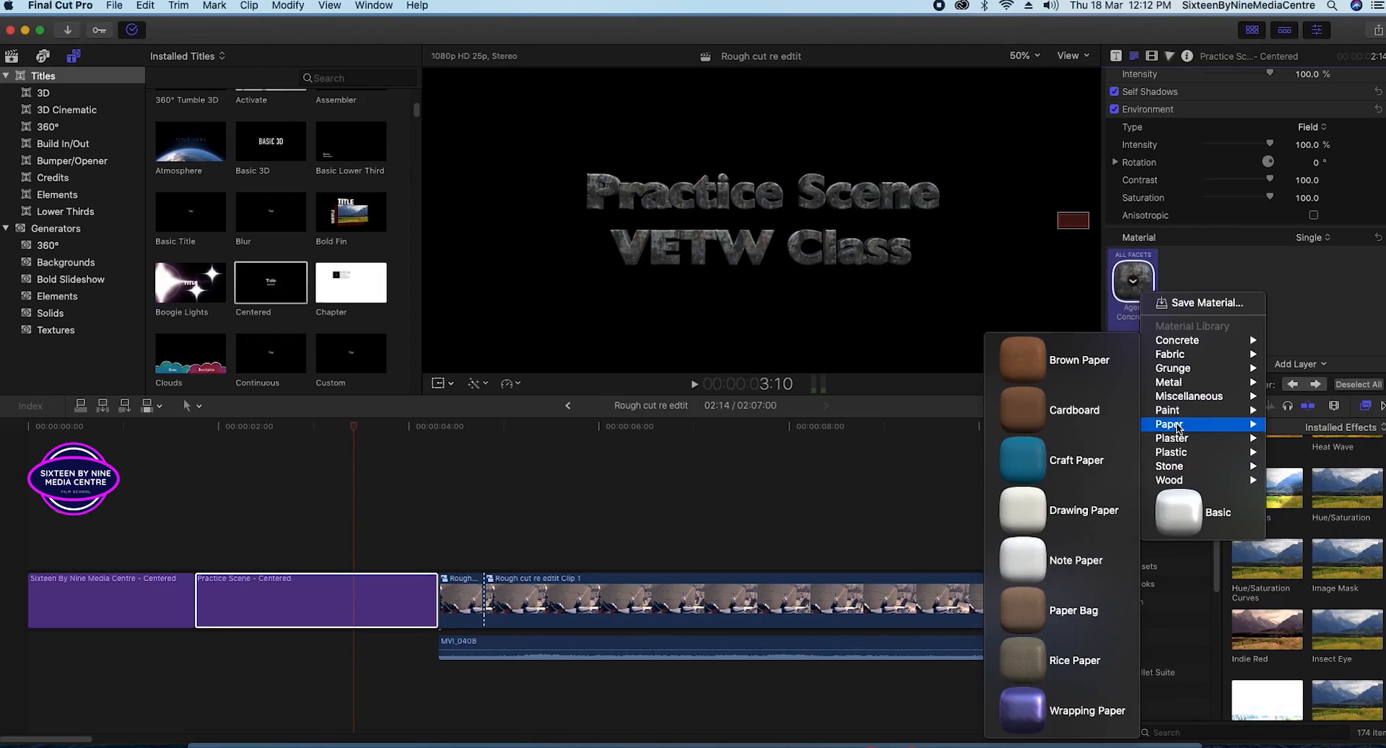
click(1078, 460)
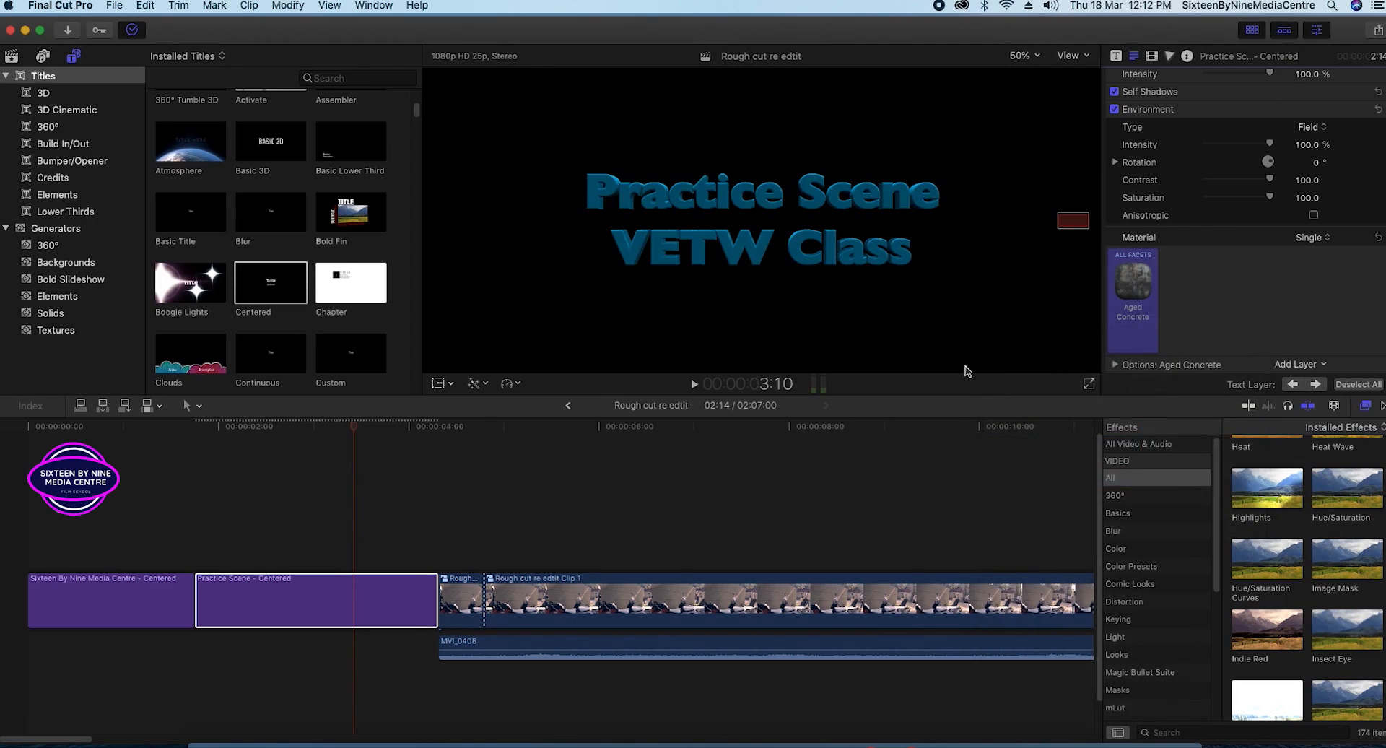
click(1133, 281)
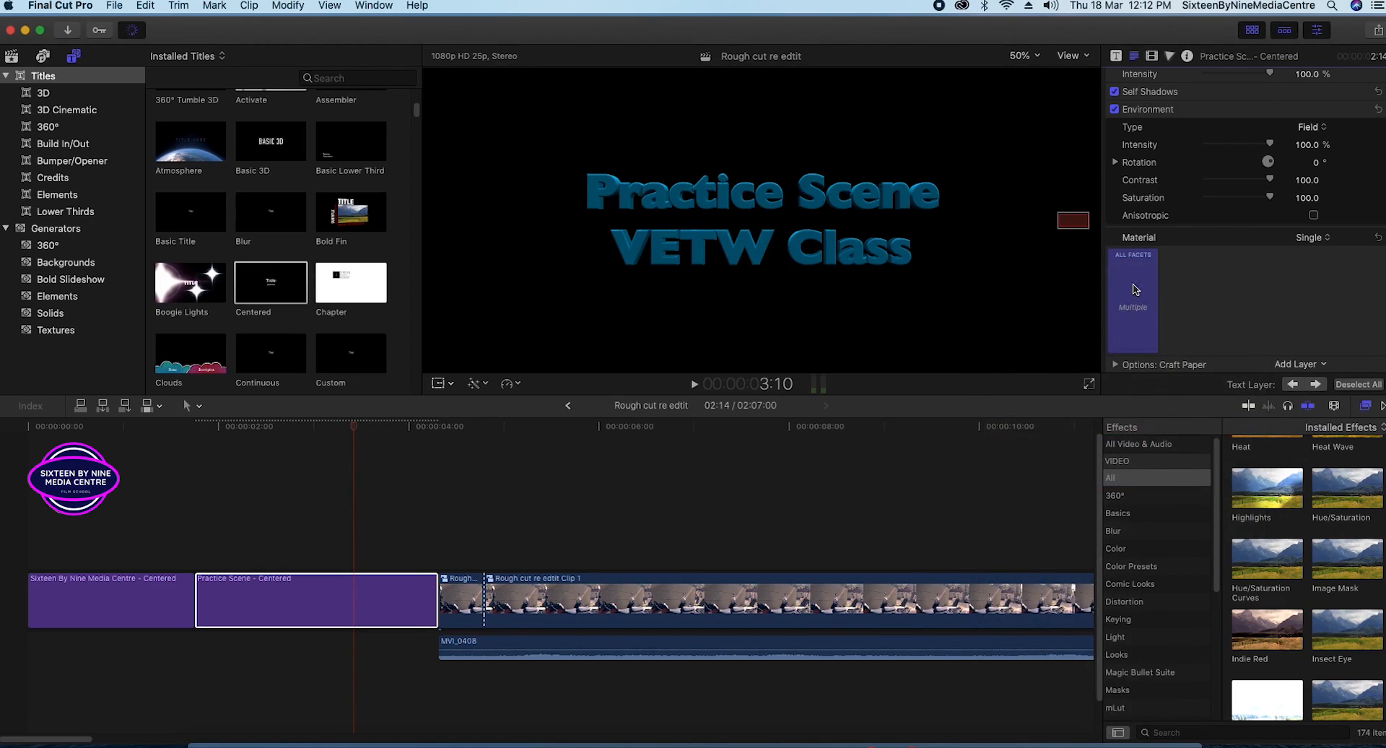
mouse_move(1173, 451)
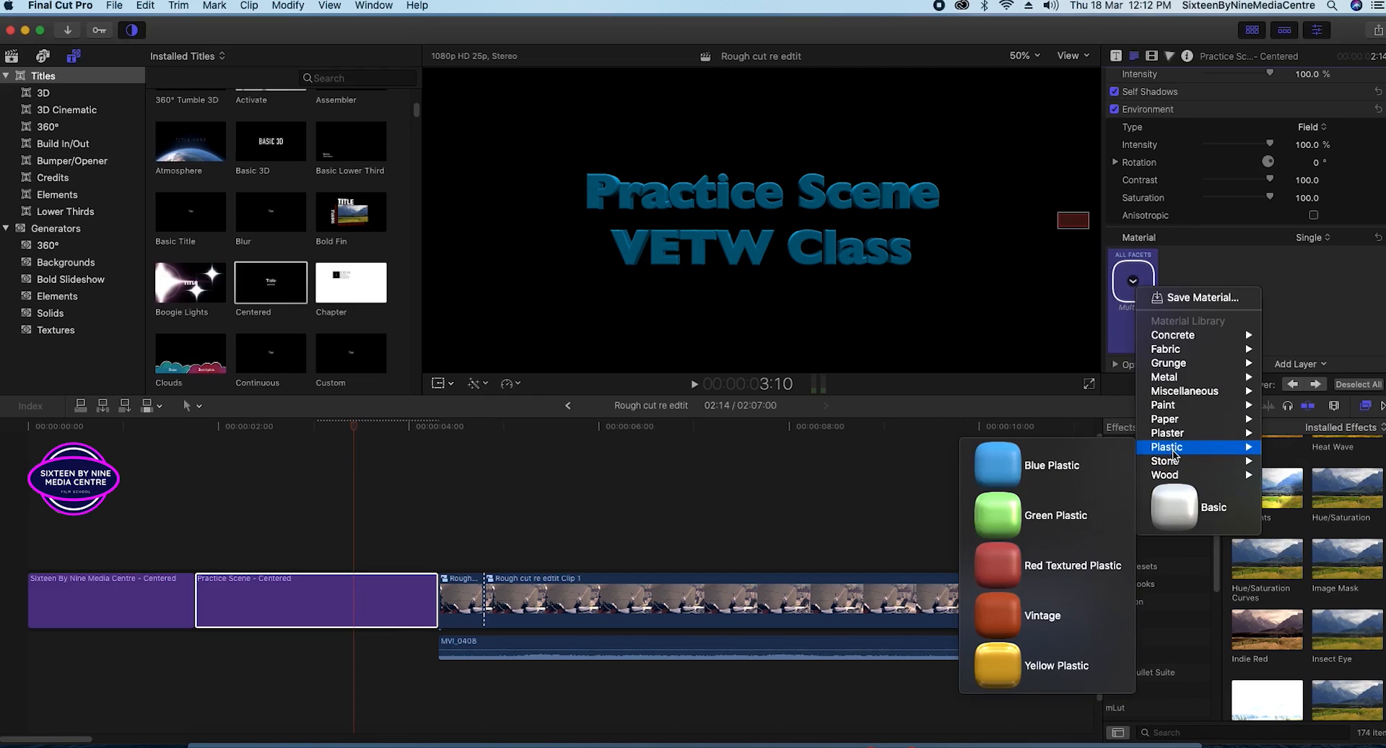
click(1057, 515)
- Apply the White Marble stone material to all facets of the Practice Scene 3D text
click(1133, 281)
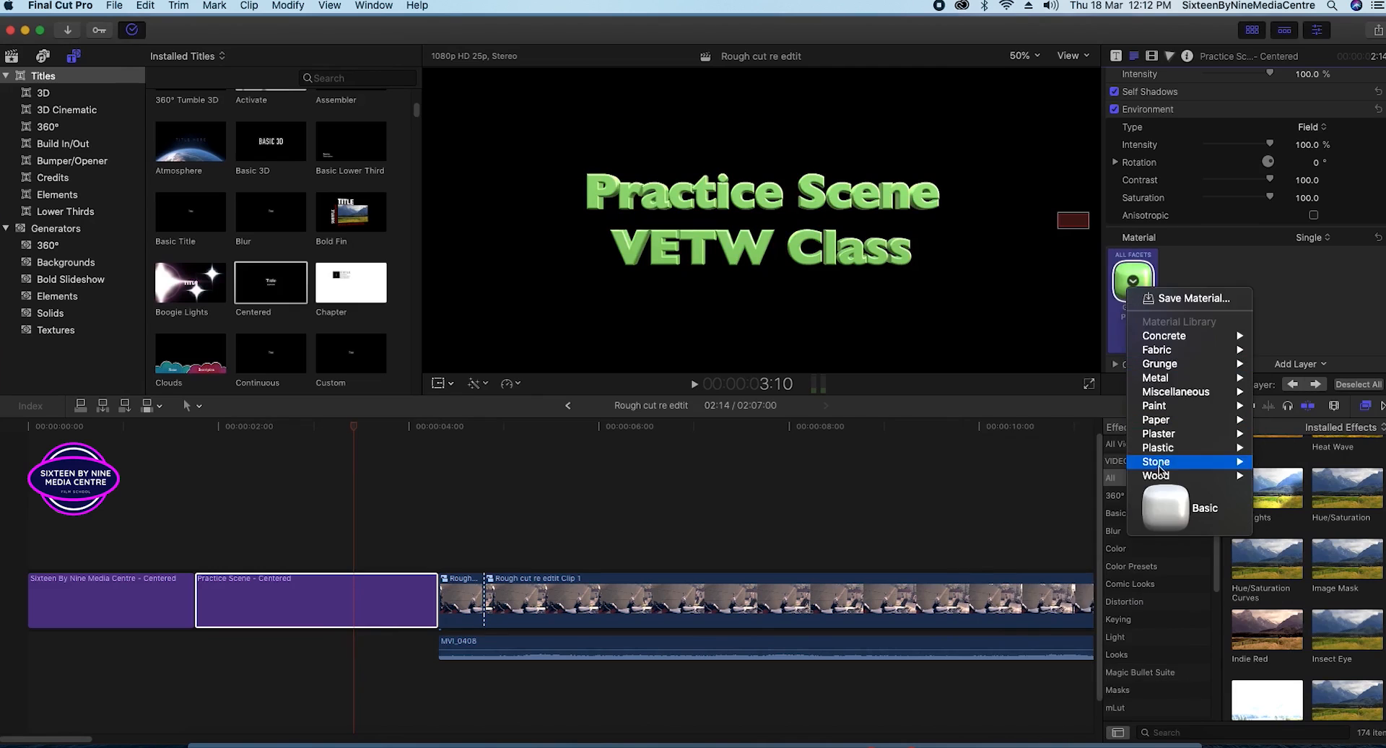
mouse_move(1164, 467)
click(563, 318)
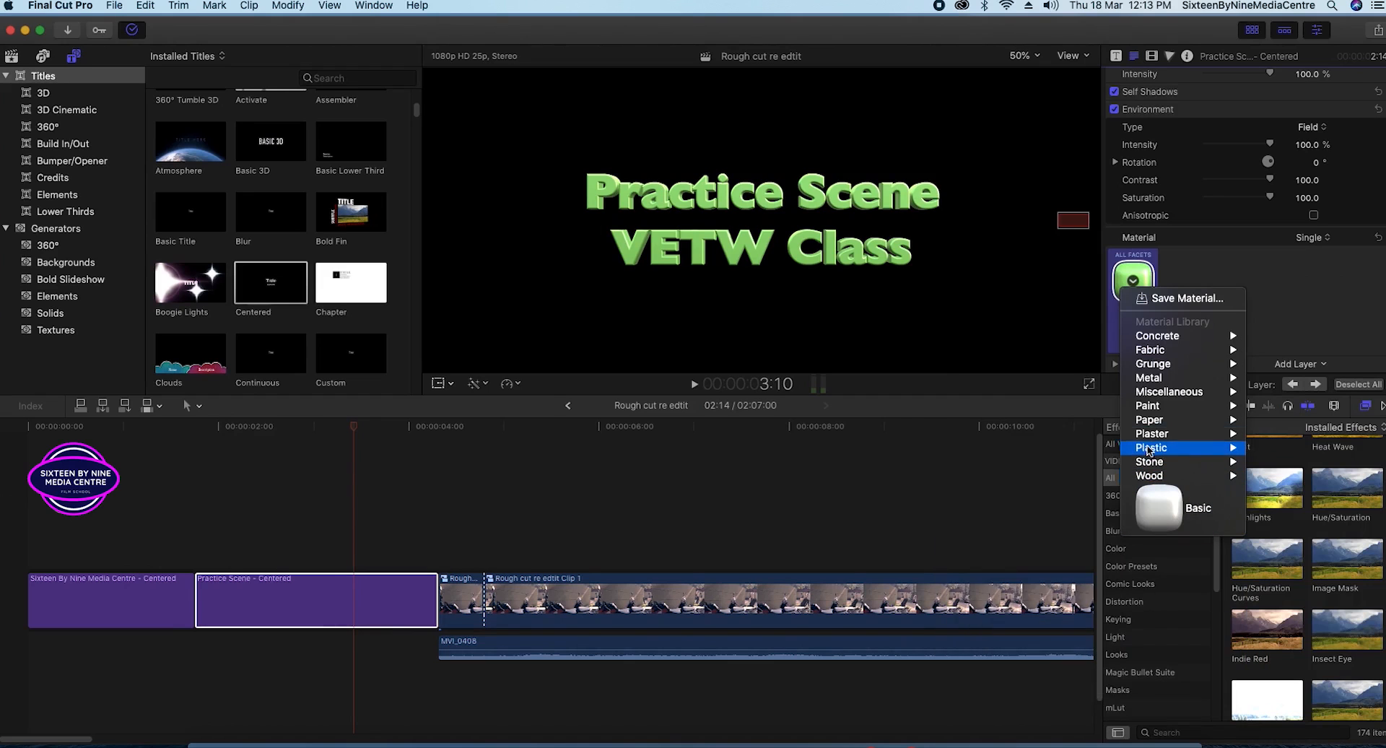
mouse_move(1172, 336)
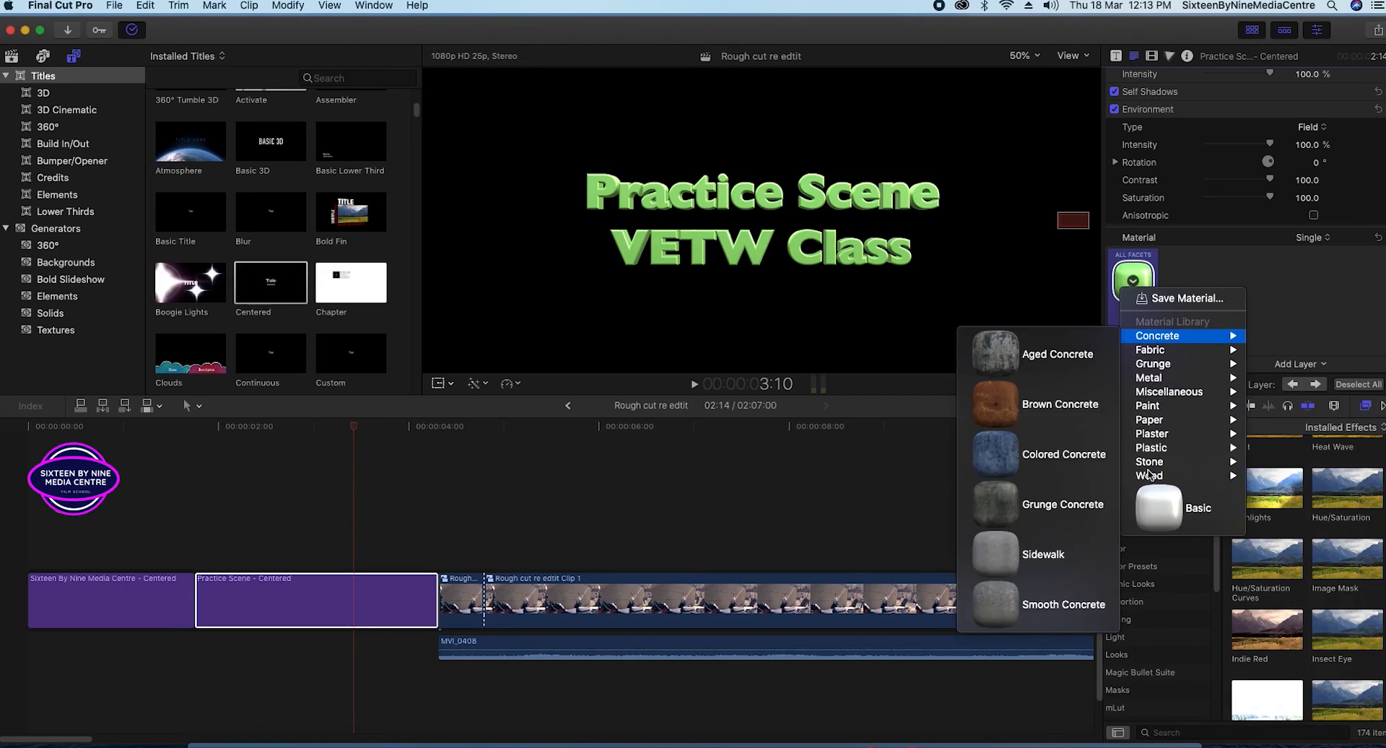
mouse_move(1151, 462)
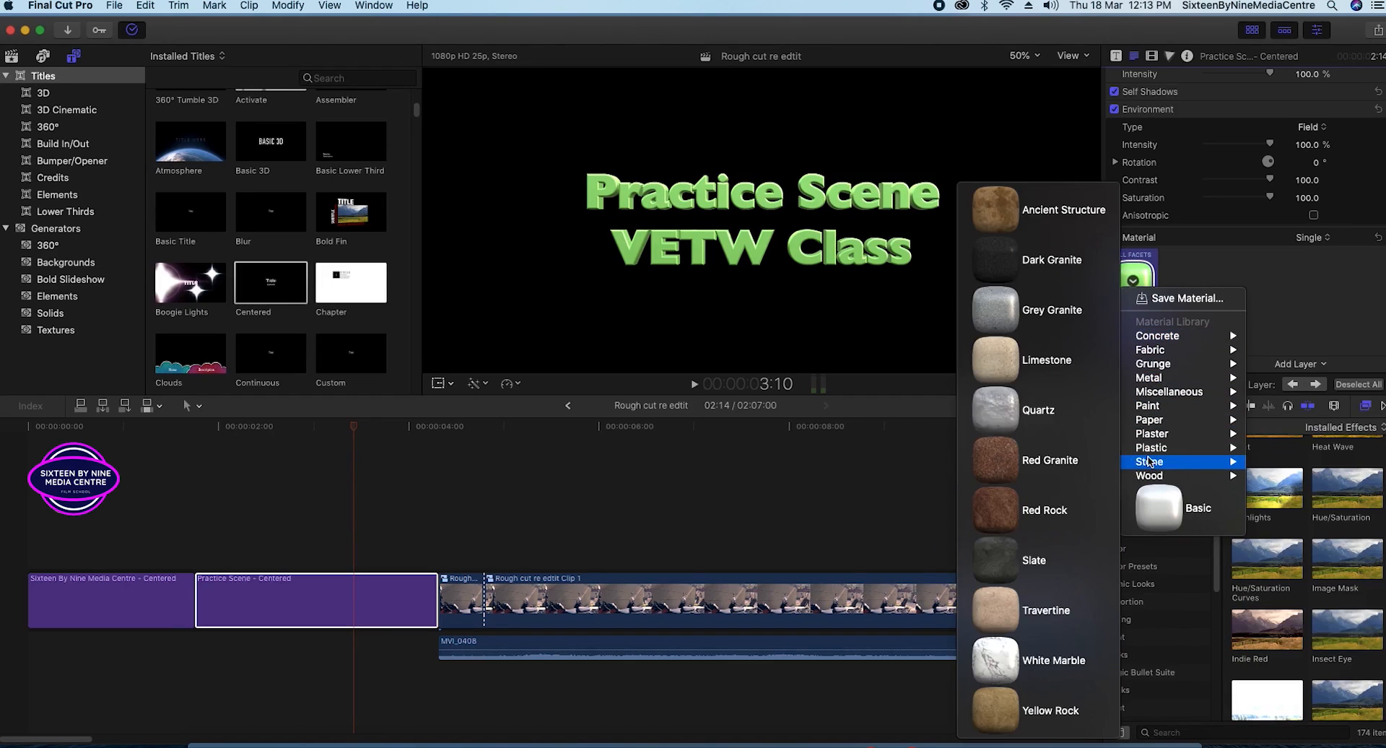
click(1041, 659)
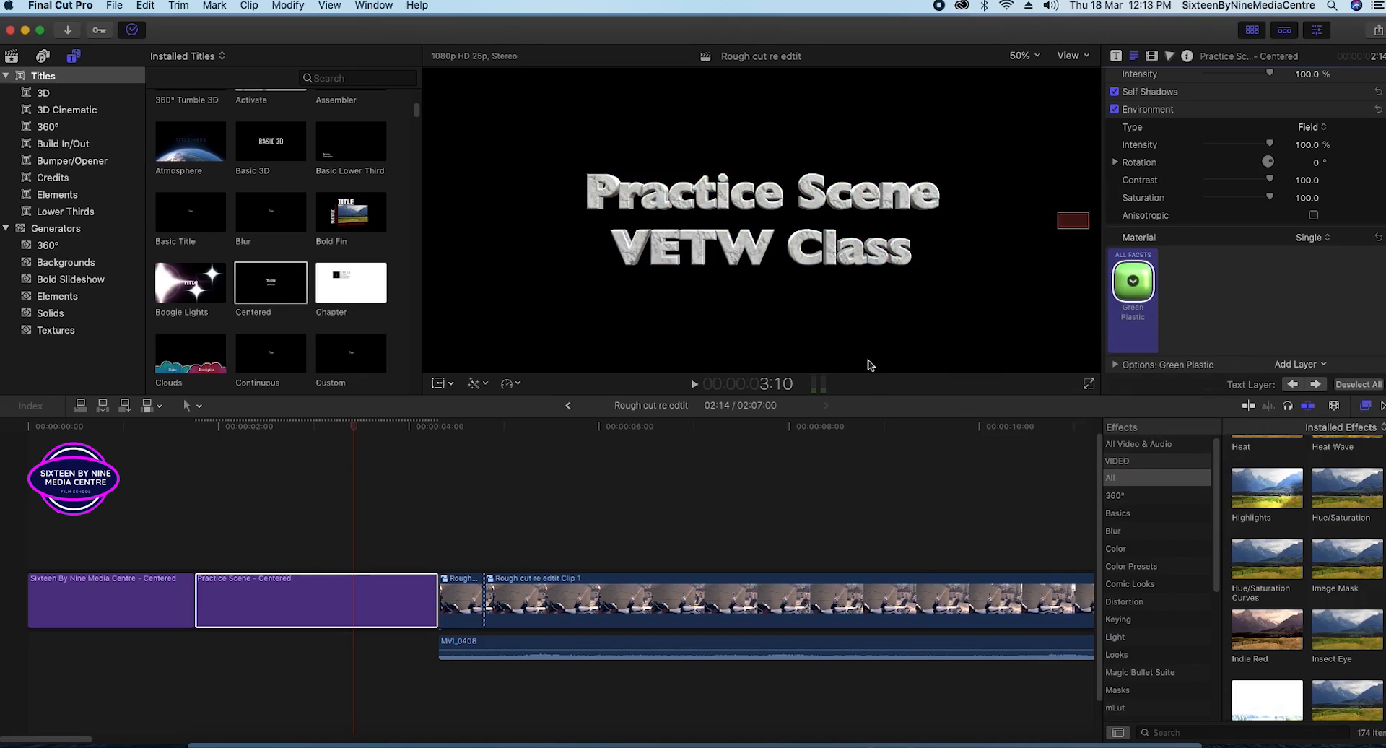
click(1329, 244)
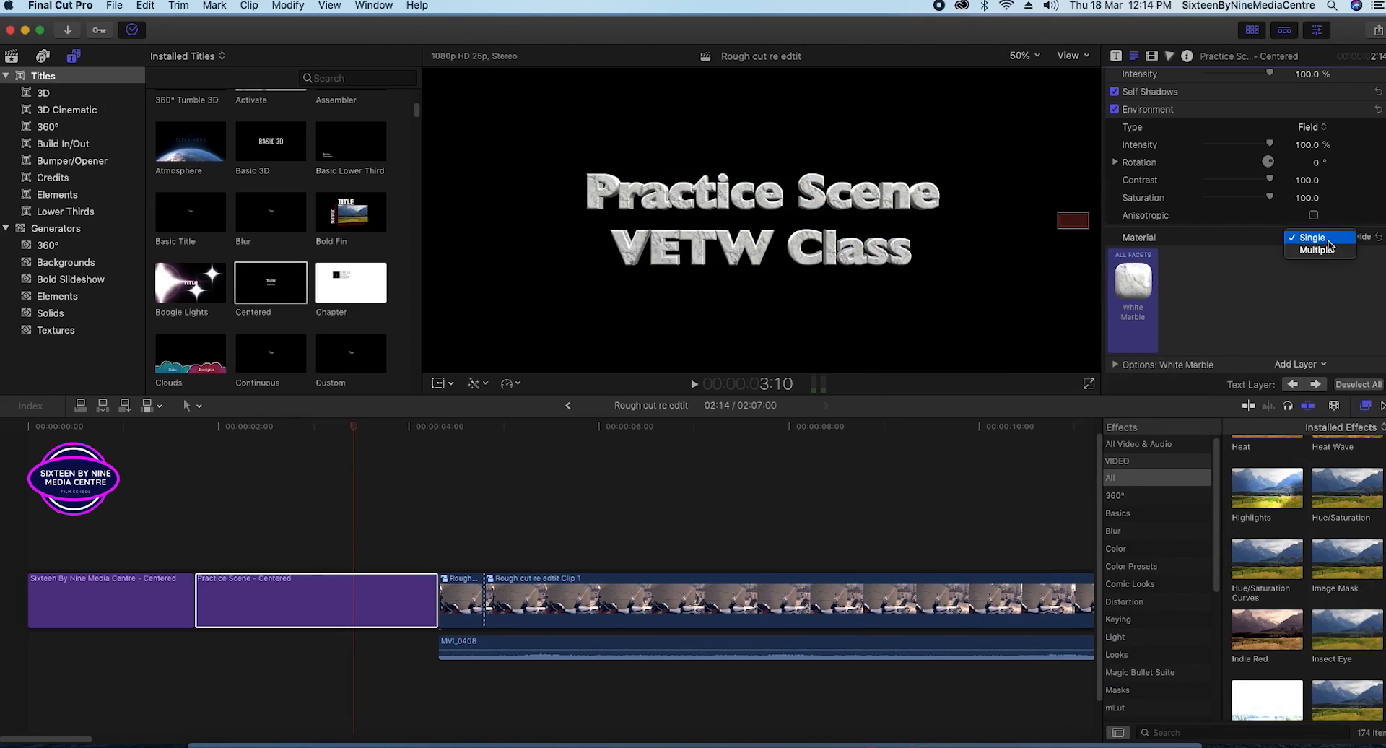
click(1328, 243)
click(1133, 283)
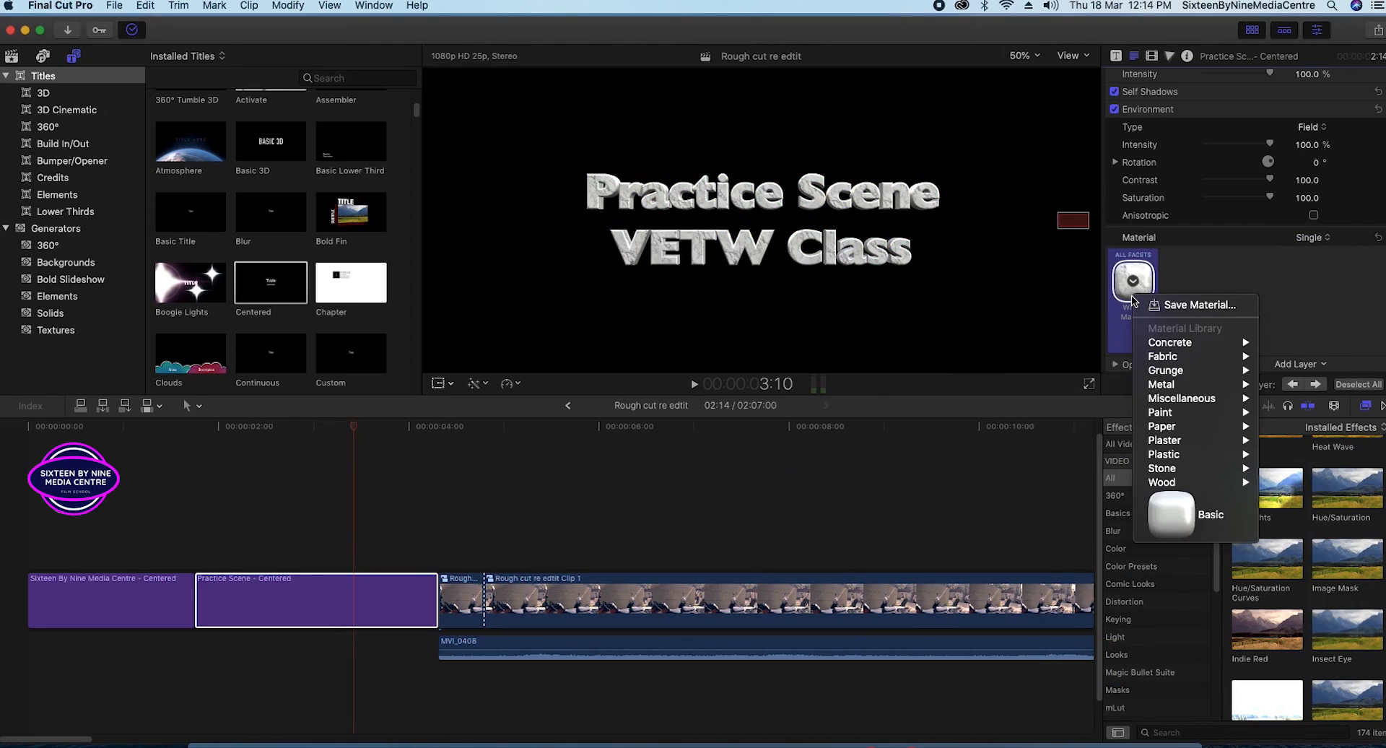
click(1279, 286)
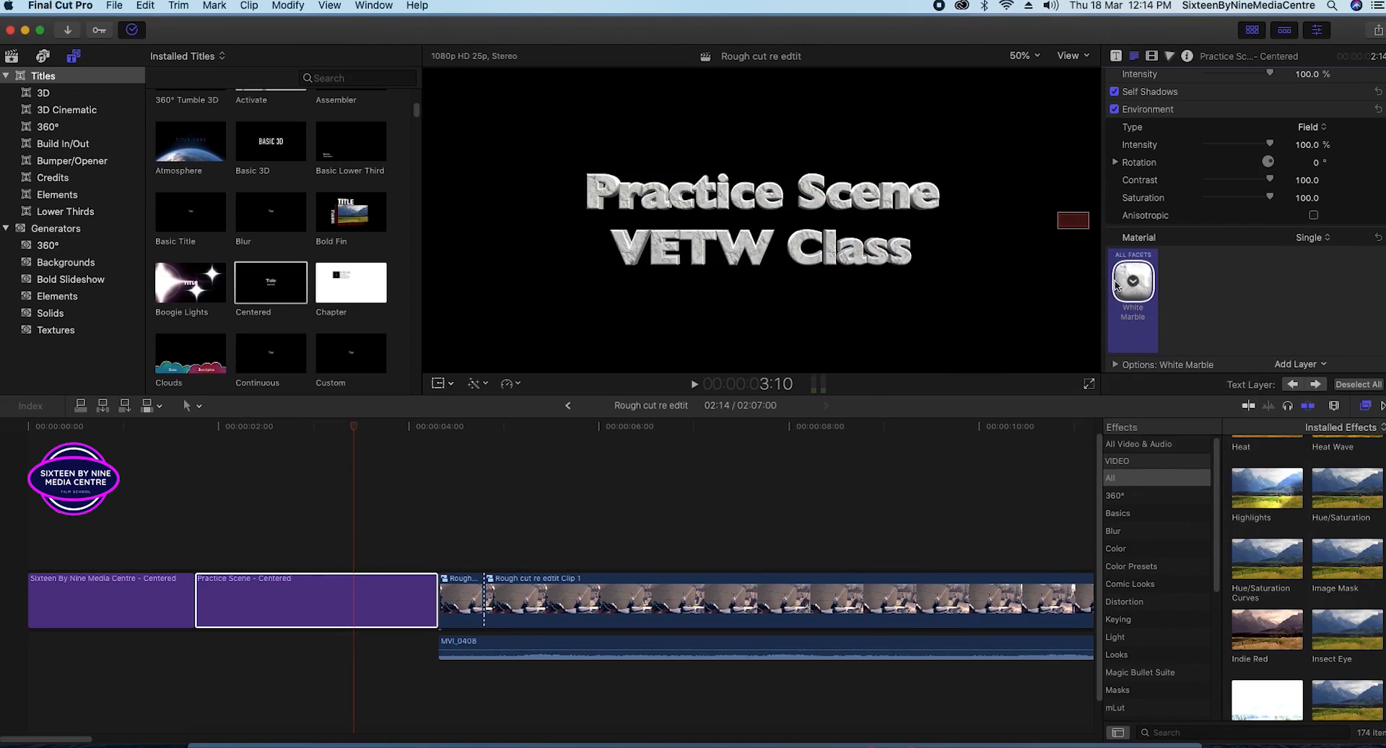
- Set the stone substance depth of the Practice Scene text to about 72.66%, keeping White Marble as its type
scroll(1219, 361, down, 3)
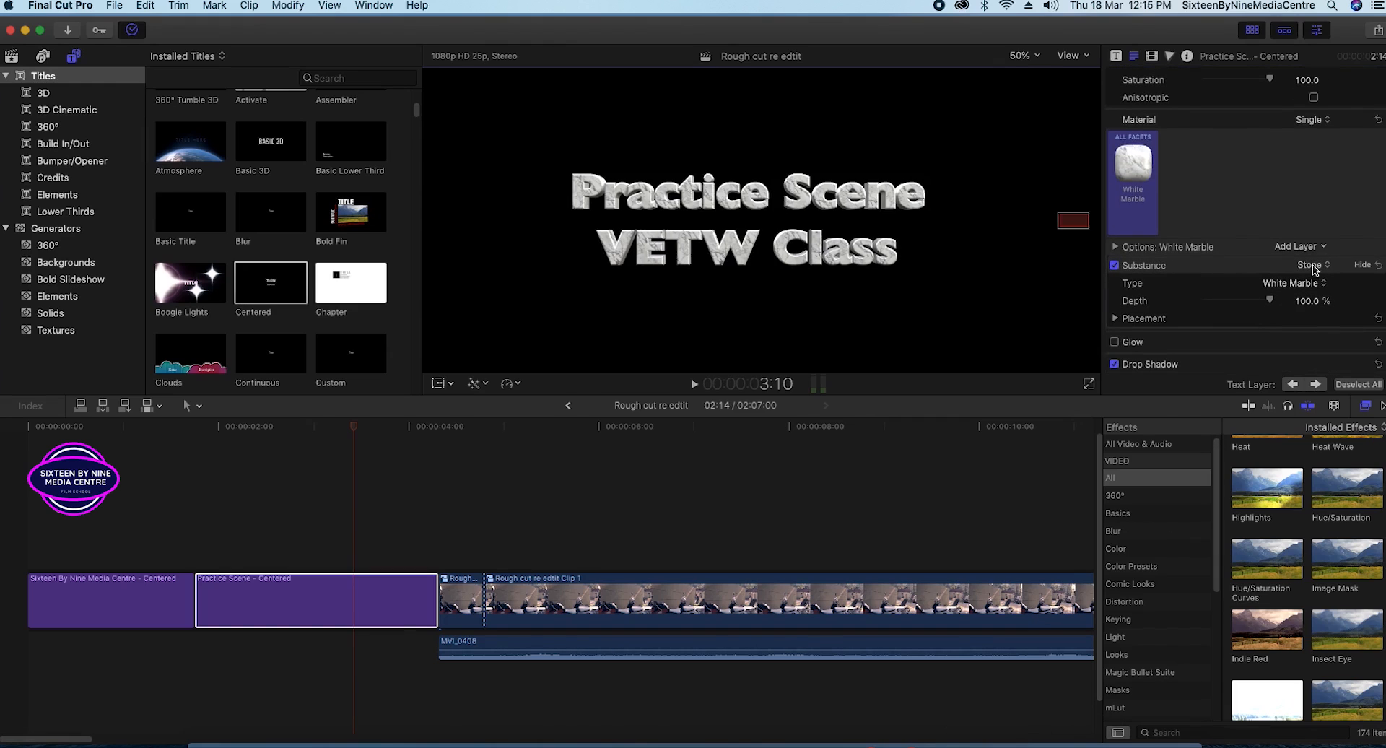
click(1310, 265)
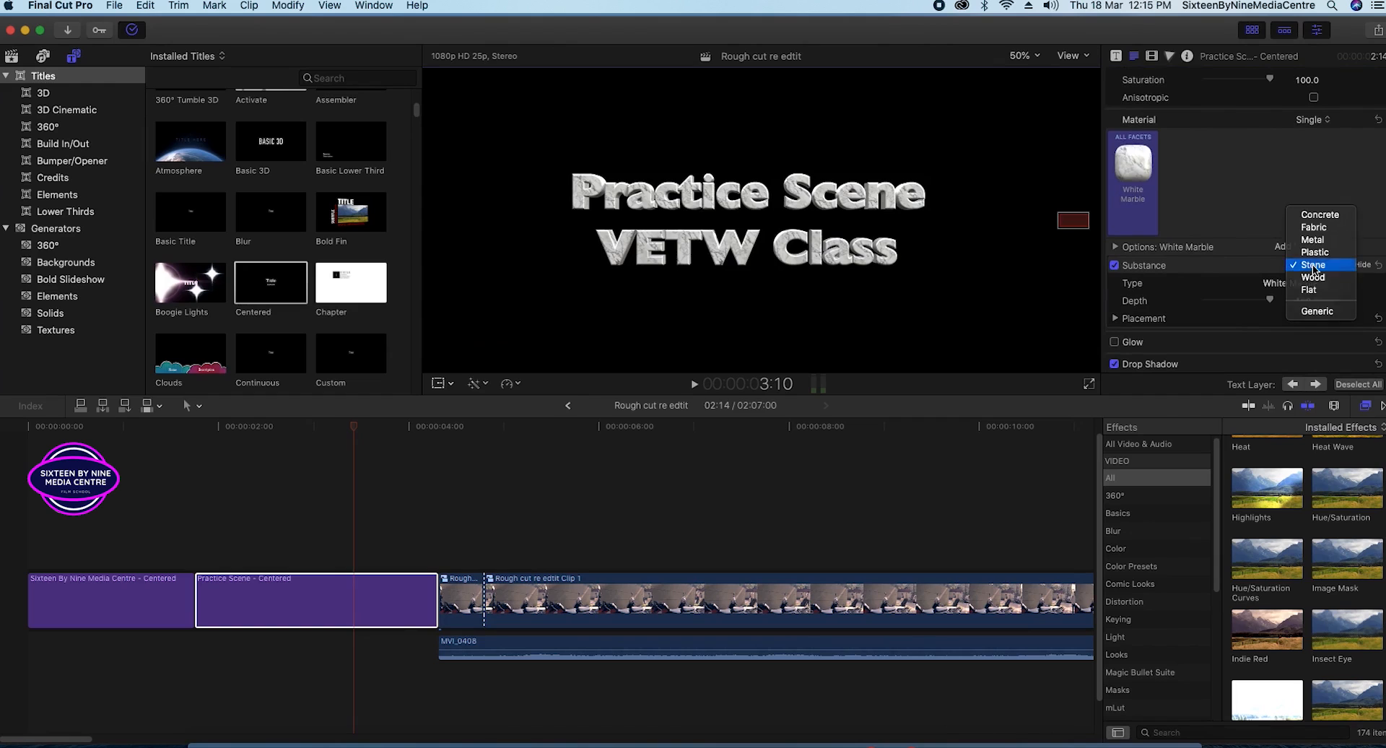
click(1314, 267)
drag(1270, 299, 1256, 301)
drag(1171, 307, 1252, 308)
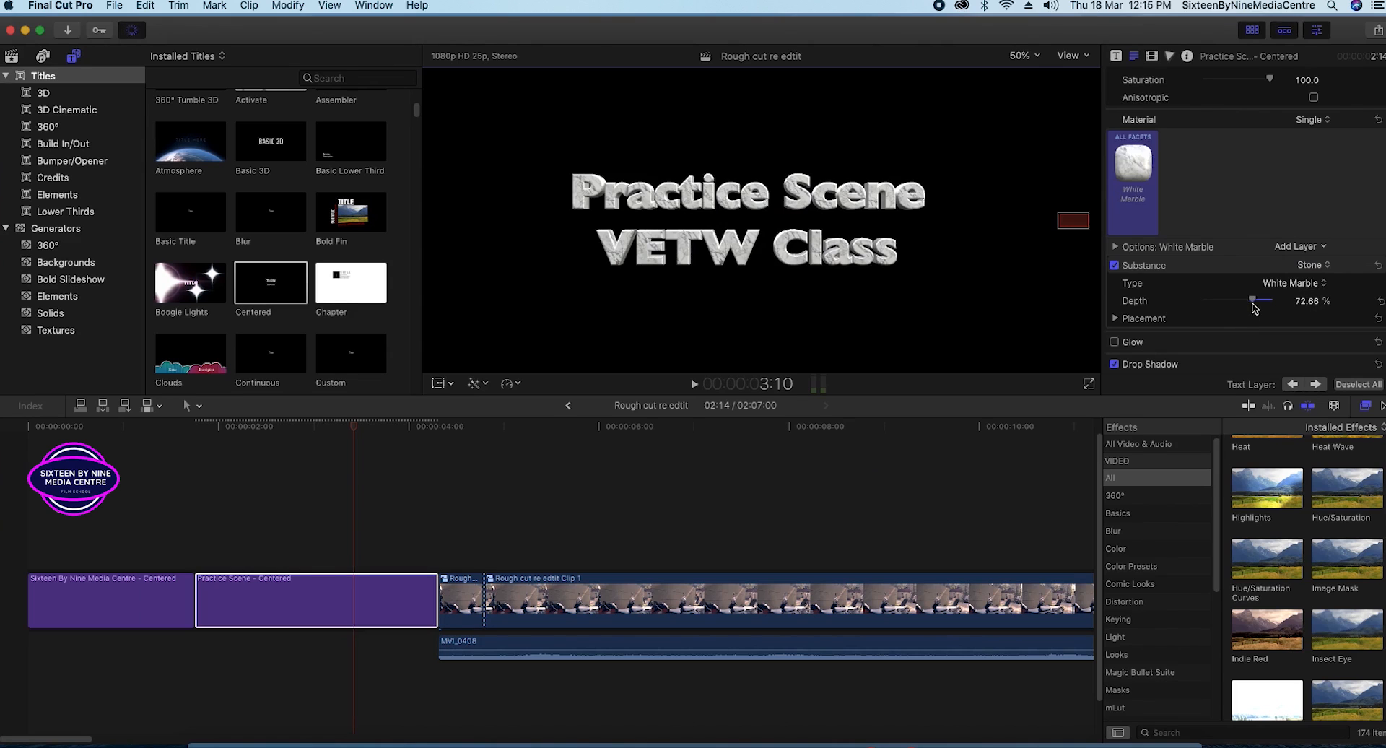
click(1289, 284)
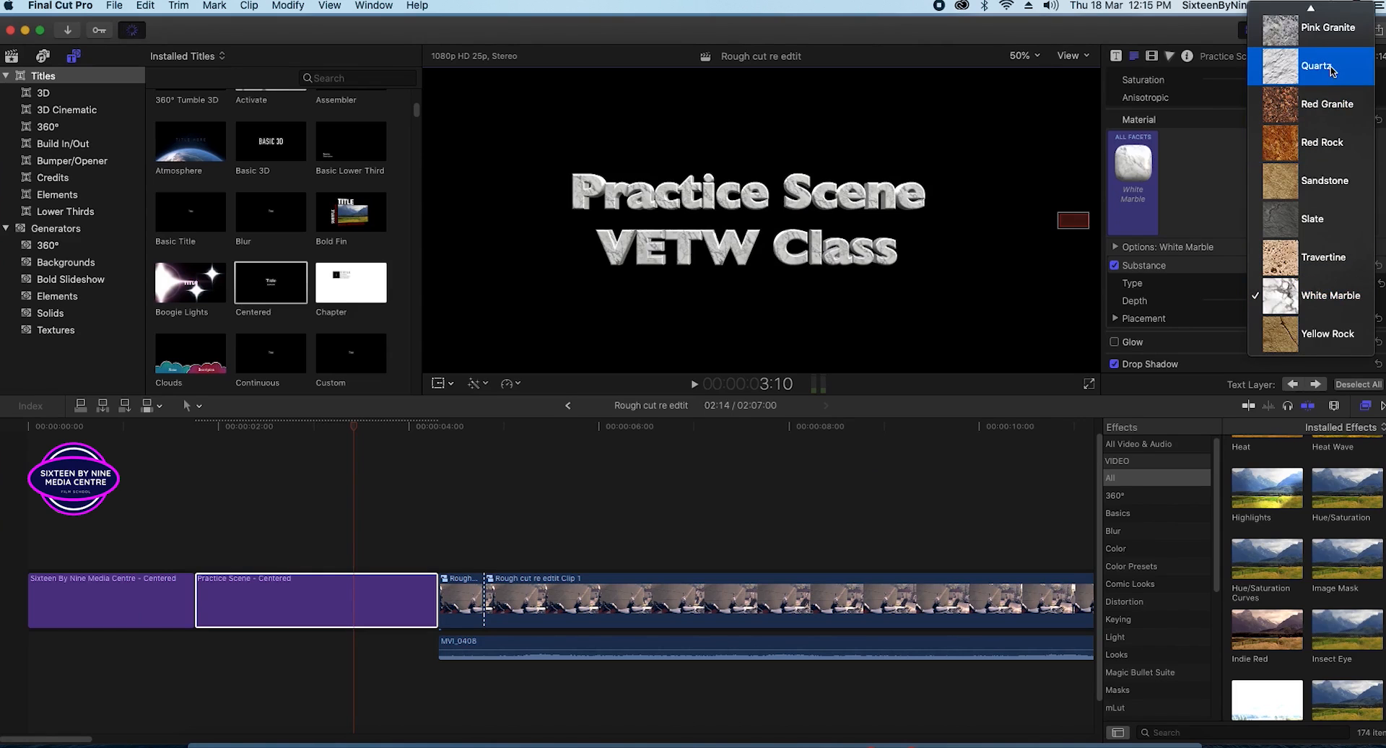
click(1331, 295)
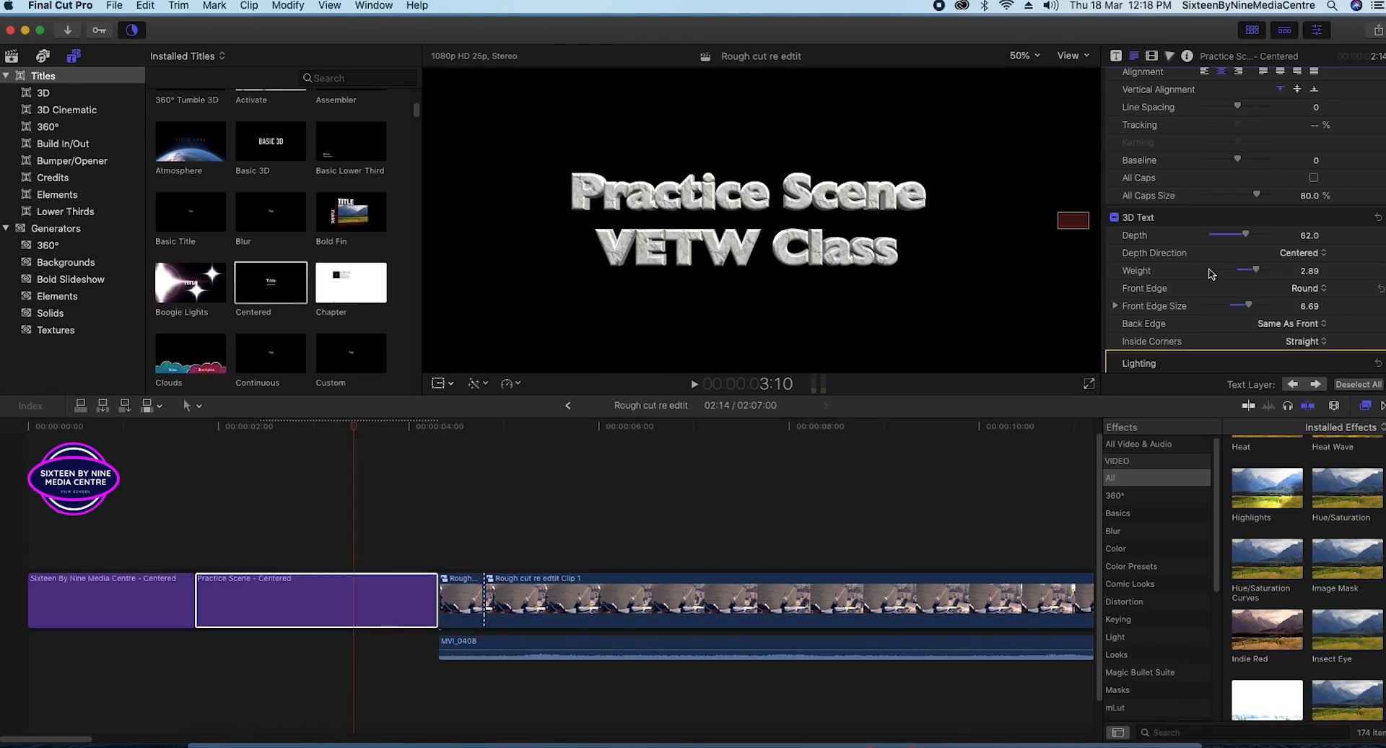
- Expand the White Marble options and placement settings, and set the material's scale to about 241% and rotation to about 204.7°
scroll(1208, 283, down, 3)
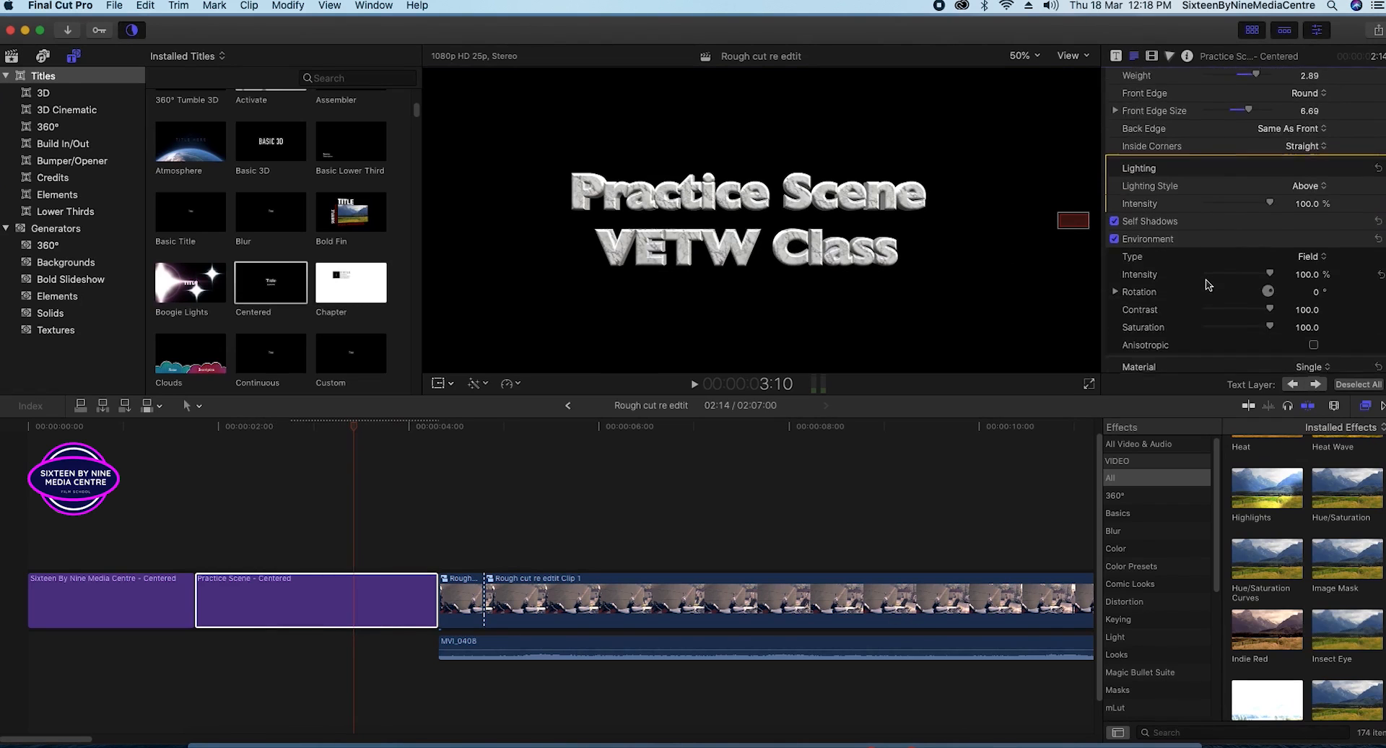
scroll(1208, 283, down, 5)
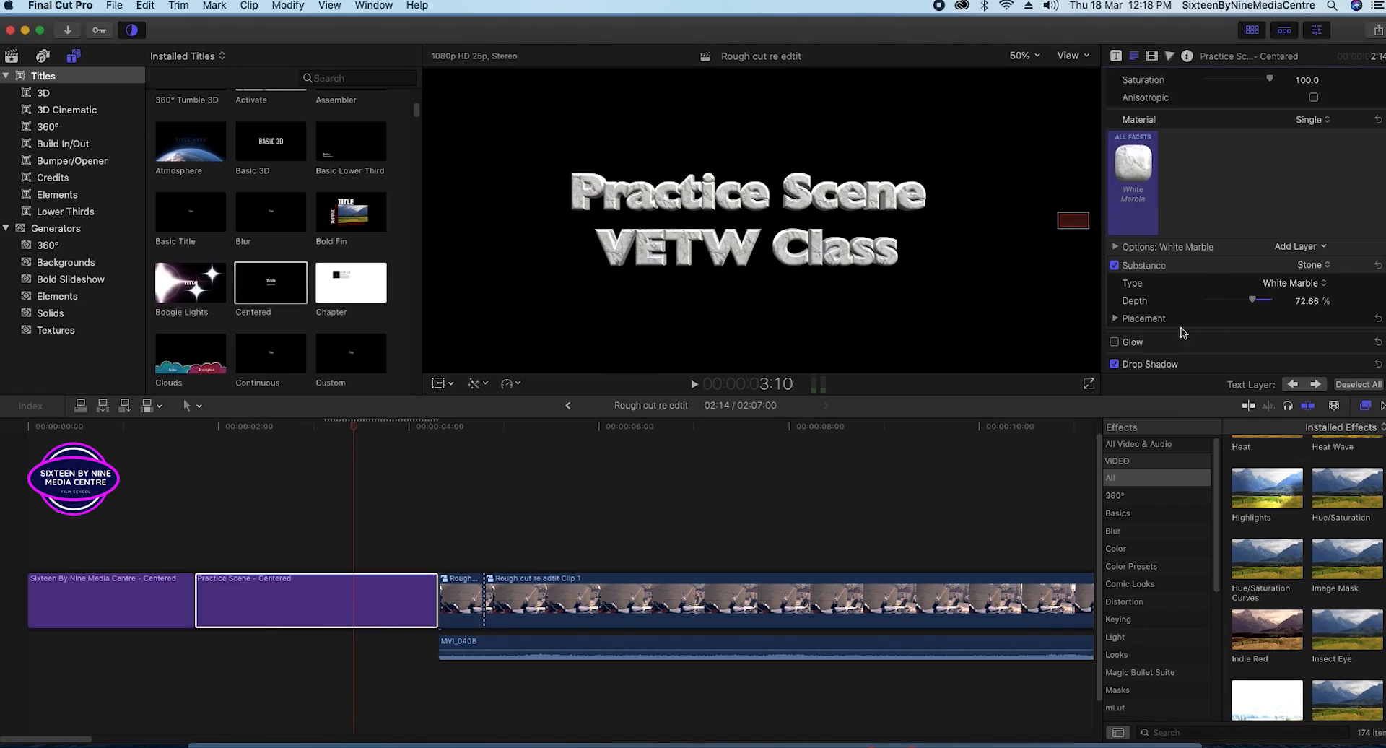
click(1115, 247)
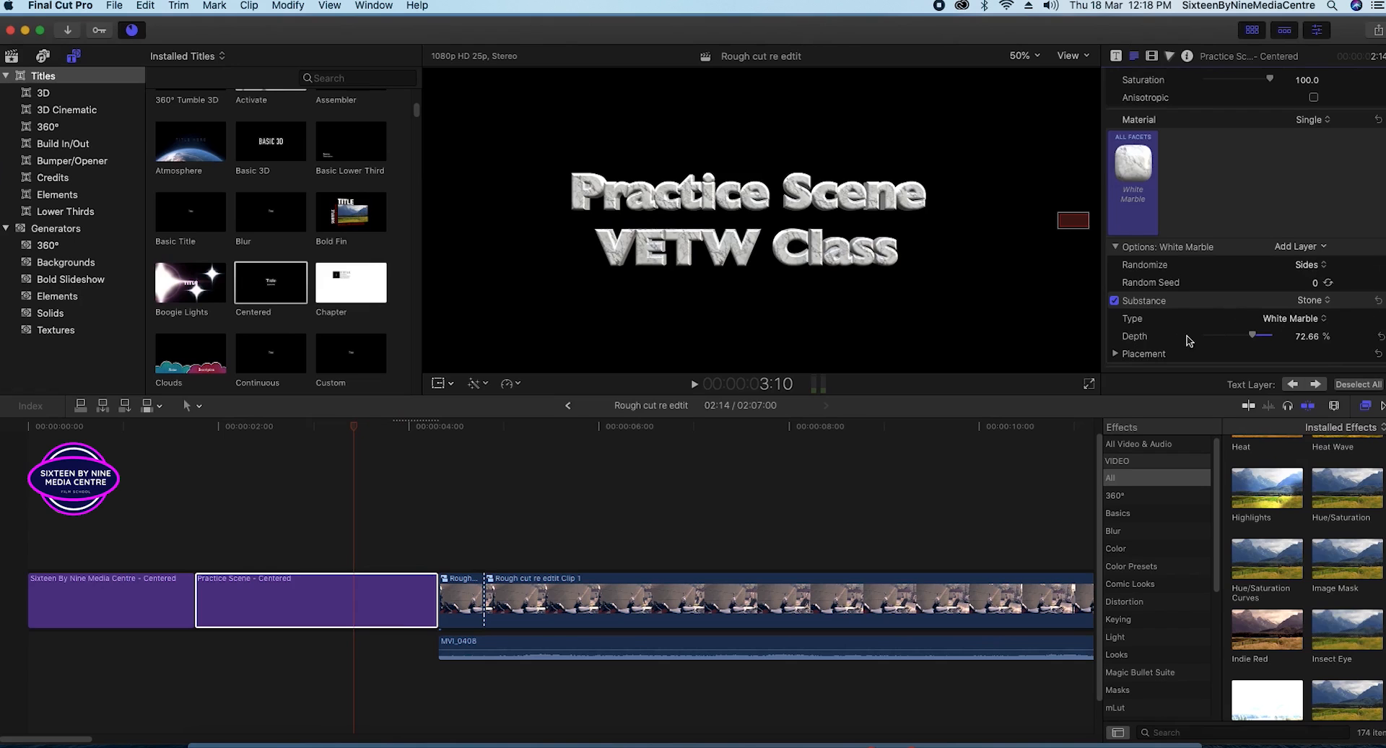
scroll(1202, 333, down, 2)
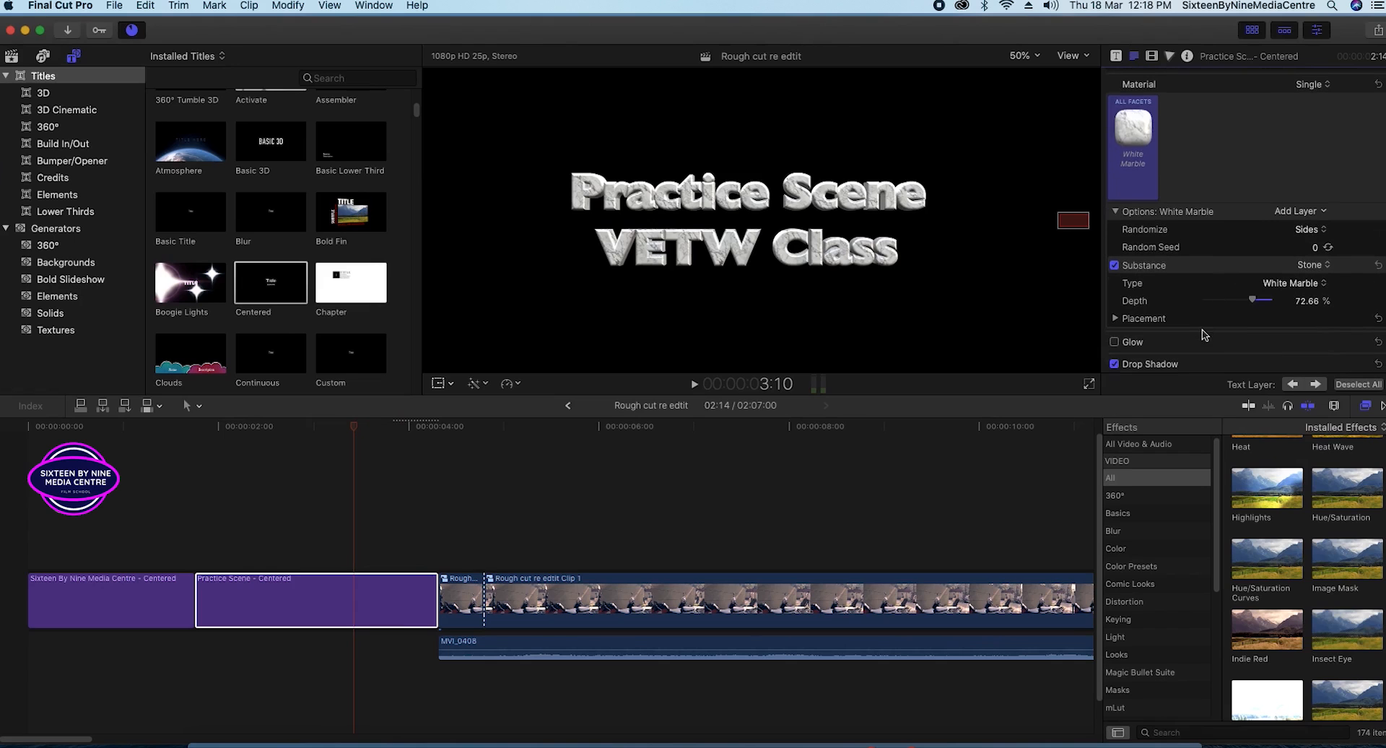
click(1115, 318)
scroll(1156, 326, down, 5)
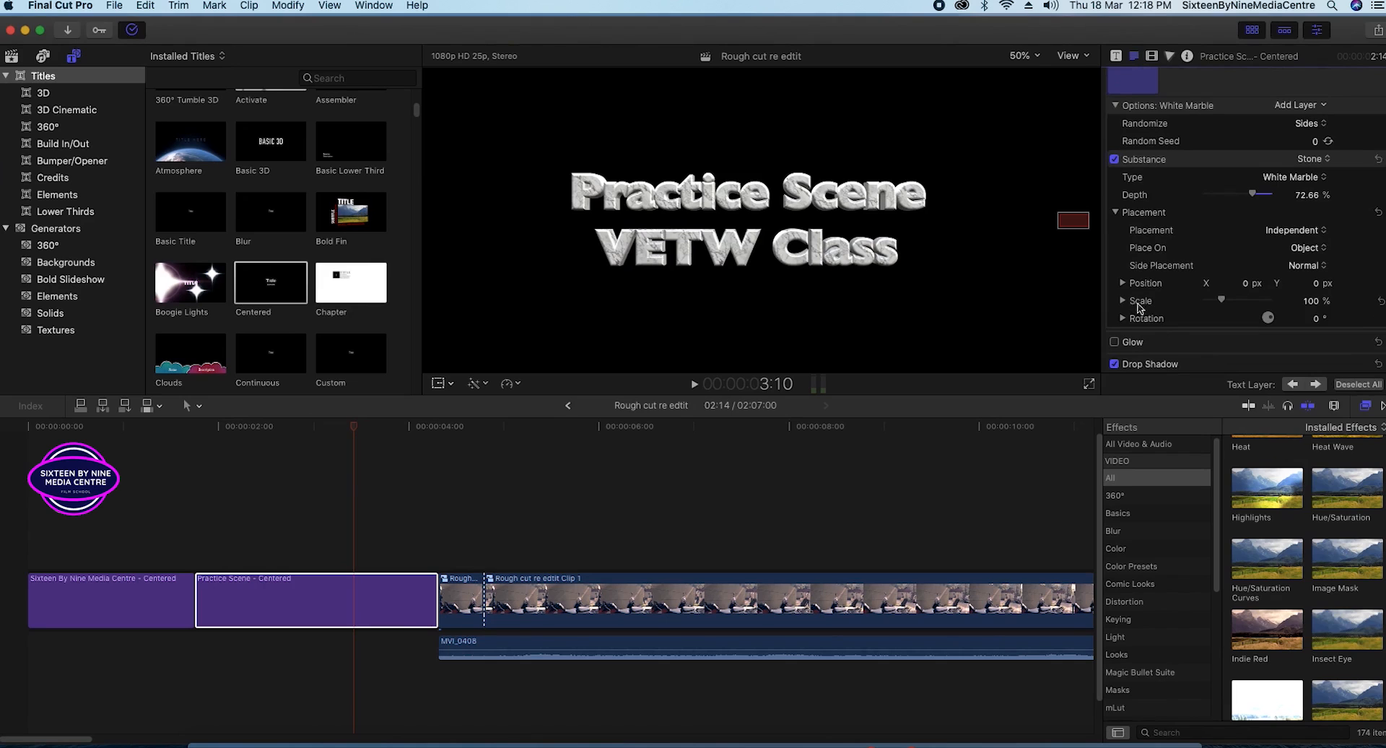
drag(1222, 304, 1260, 322)
drag(1257, 322, 1257, 323)
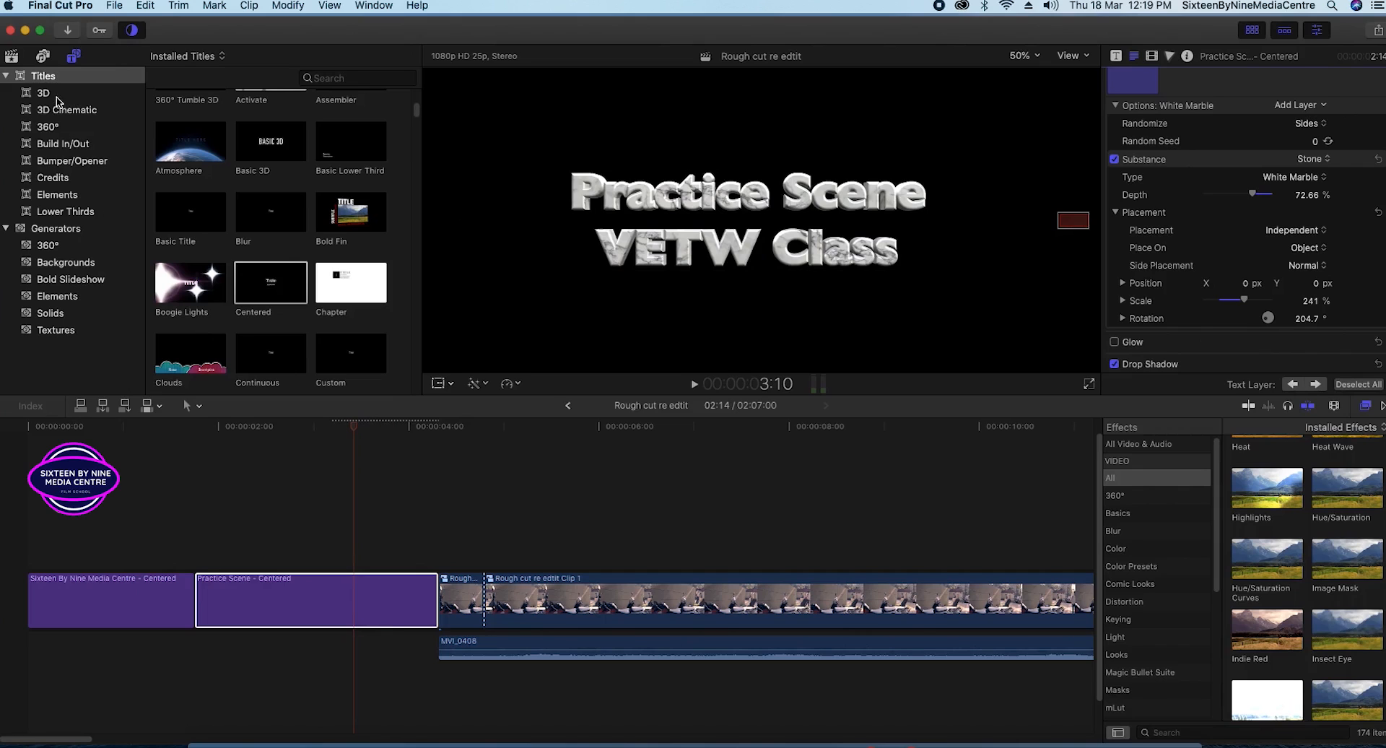
- Add a Basic 3D title above the rough cut clip at about 6 seconds and replace its text with "VETW"
click(52, 97)
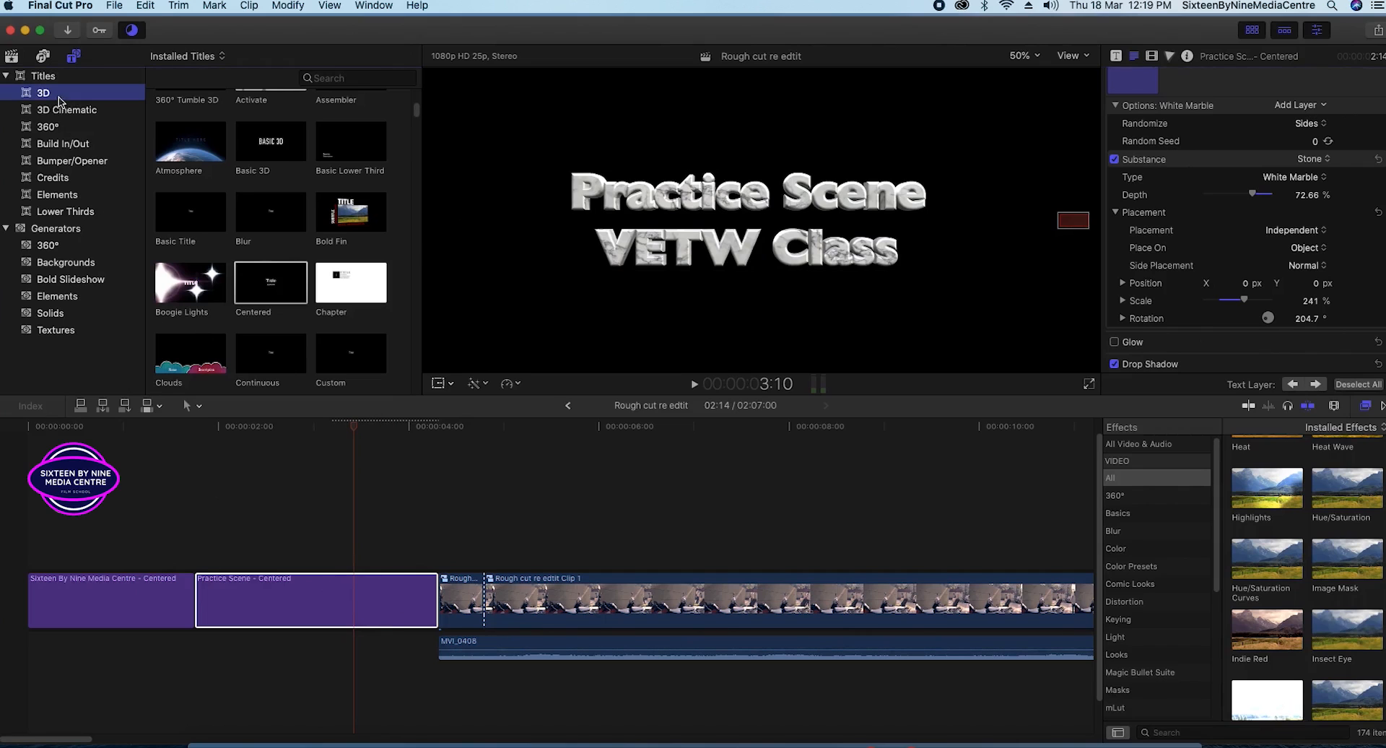
click(174, 118)
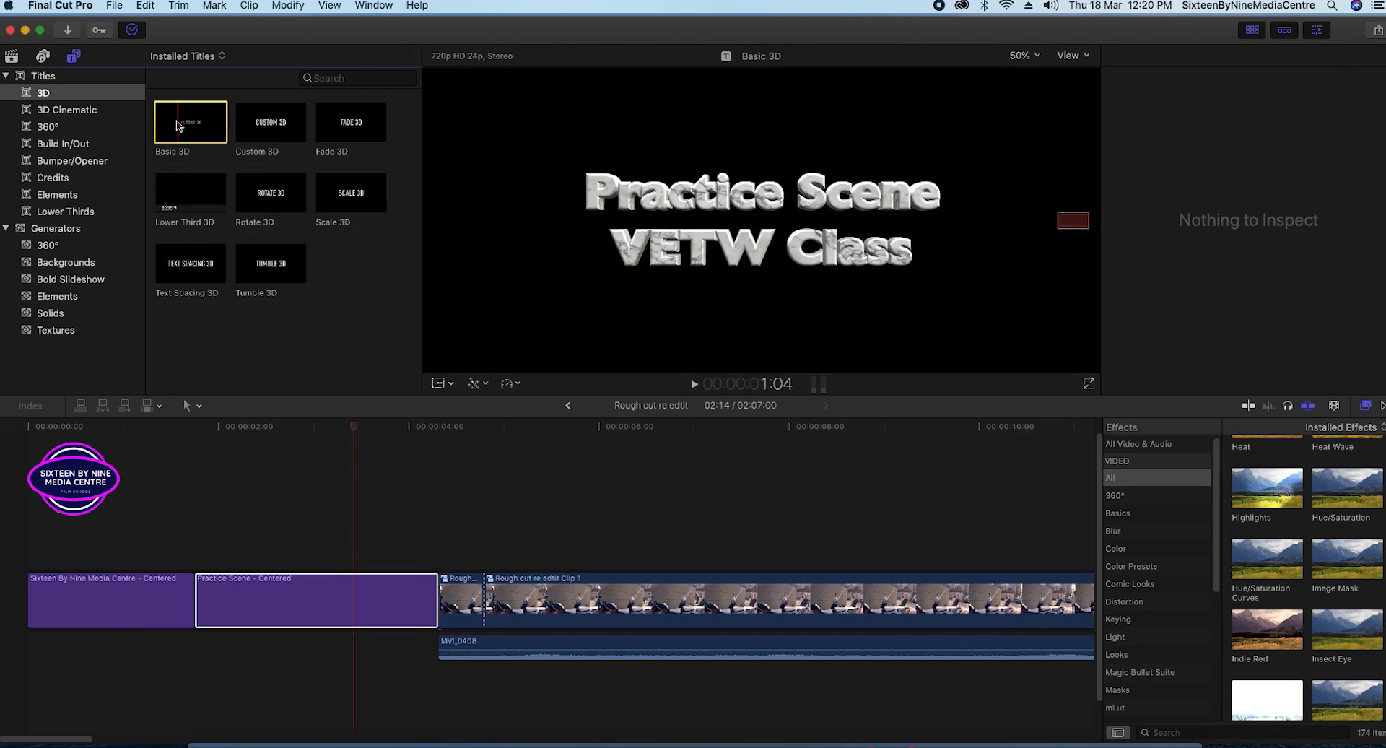
drag(184, 127, 599, 558)
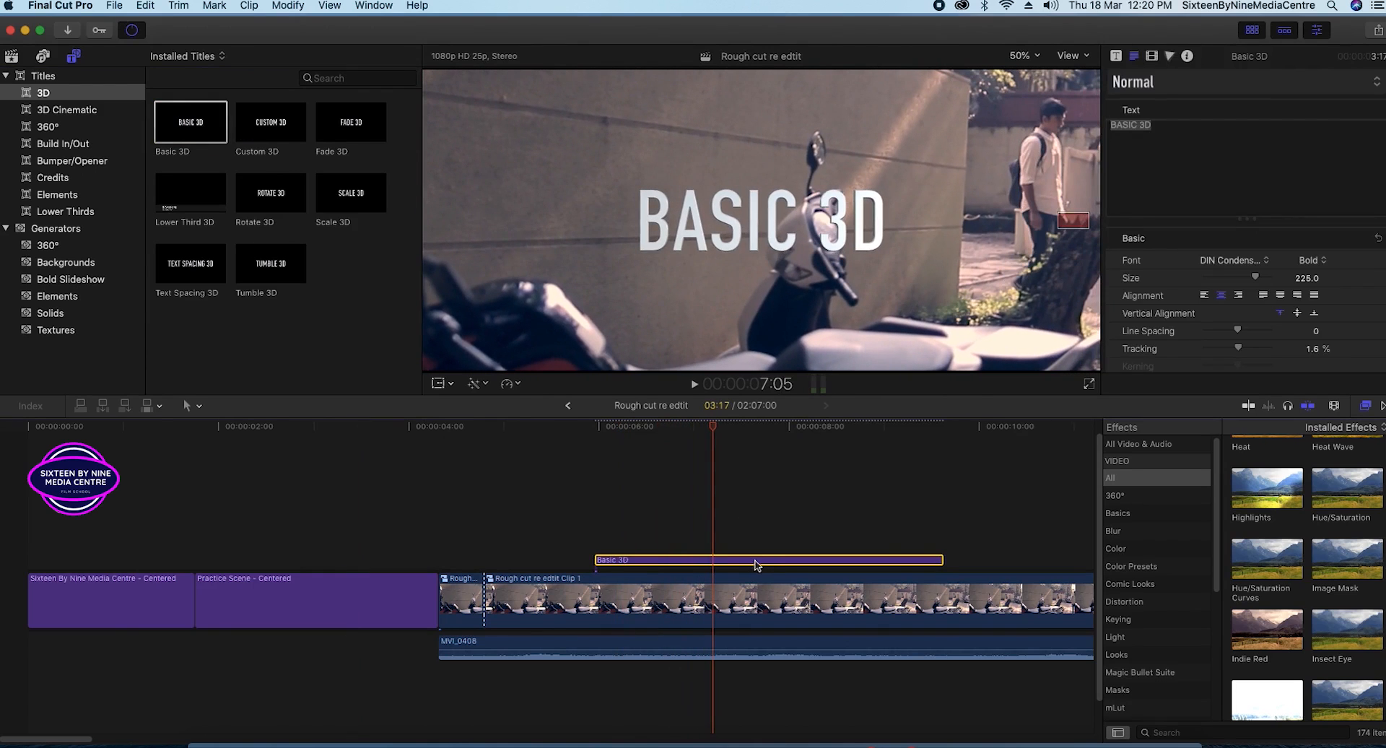
double_click(850, 239)
key(BackSpace)
text(VETW)
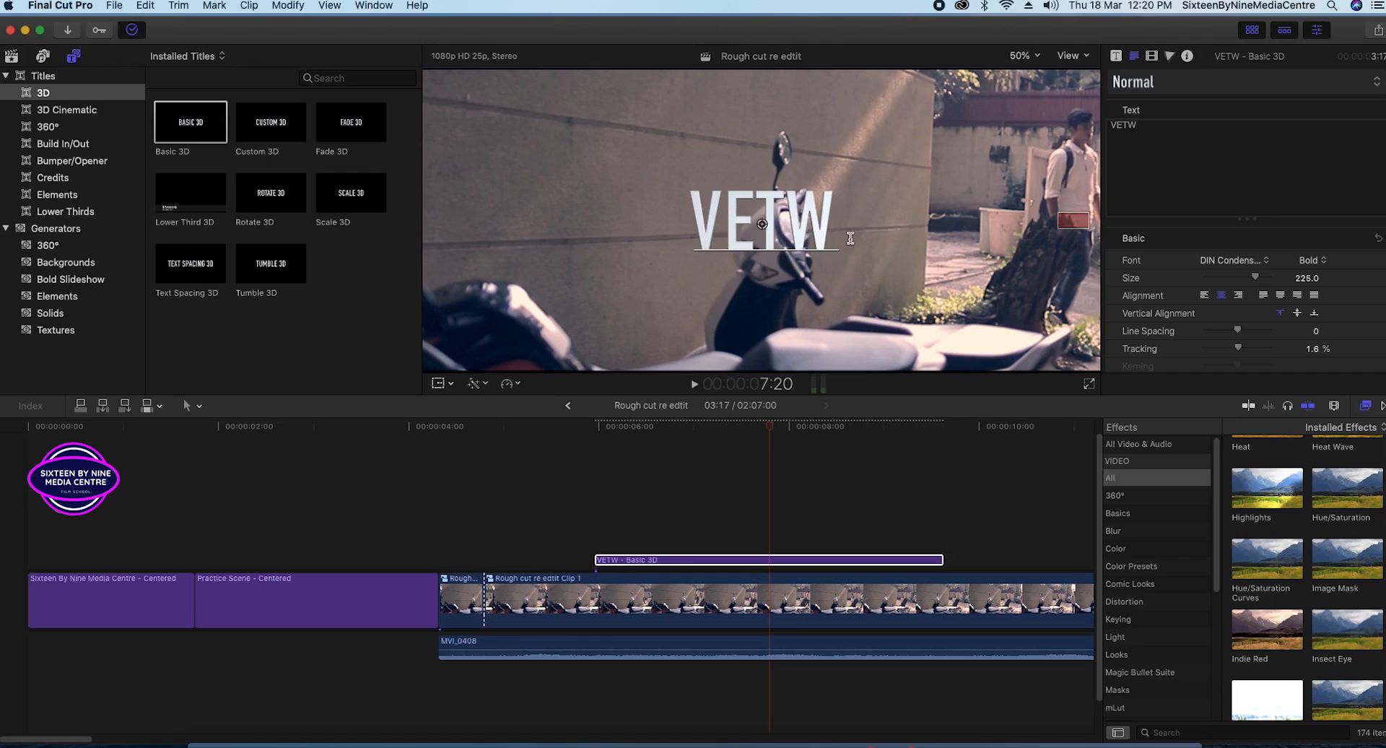
- Switch to the Select tool and set the VETW title's font to Georgia
click(189, 405)
click(210, 425)
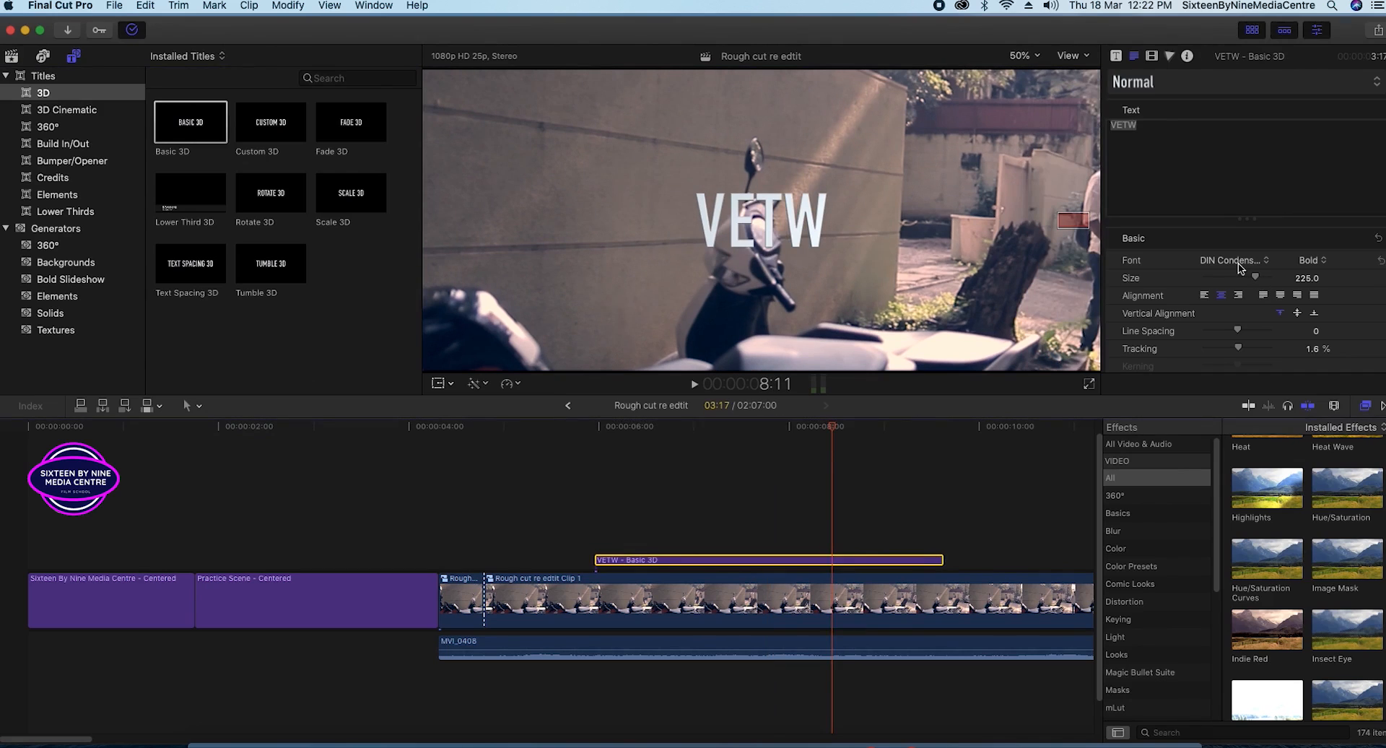
click(1235, 262)
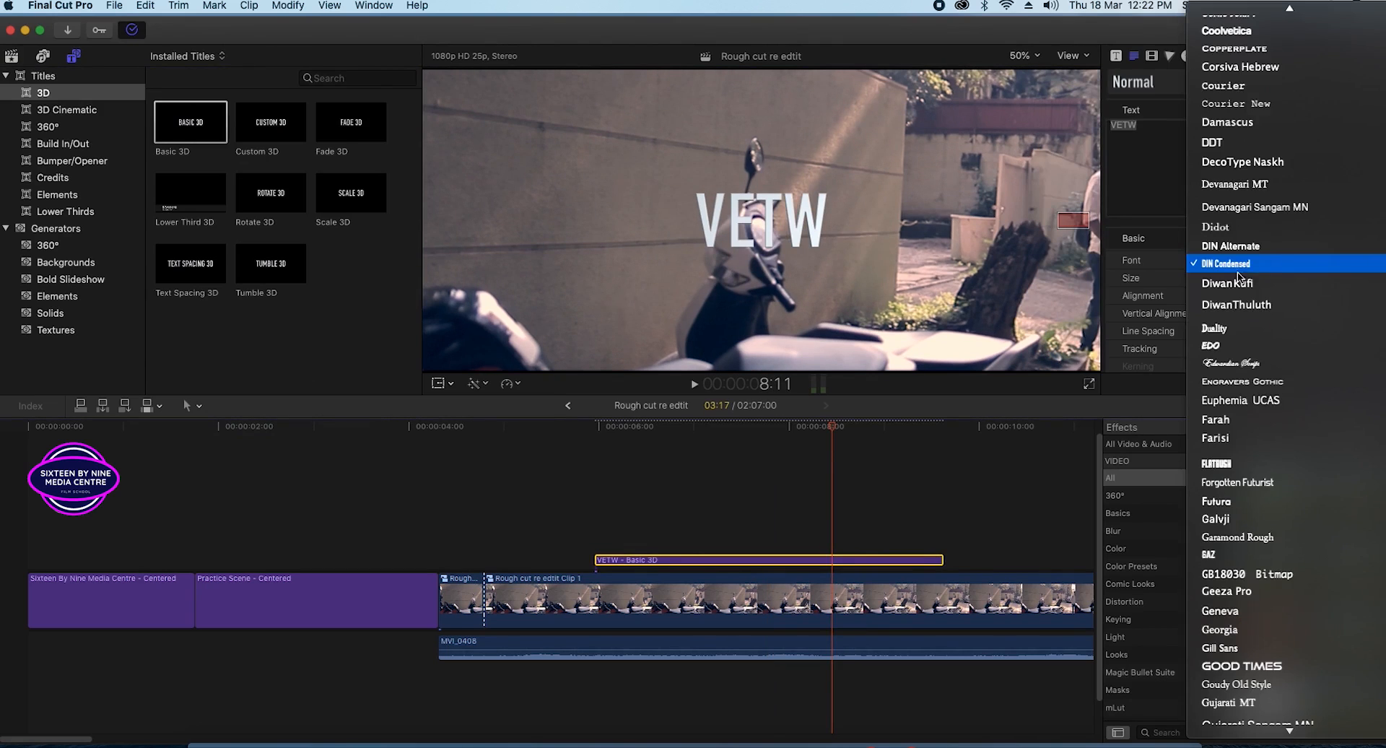
click(1219, 630)
- Set the colour of the VETW title's shiny plastic material to a dark blue-violet
scroll(1216, 330, down, 5)
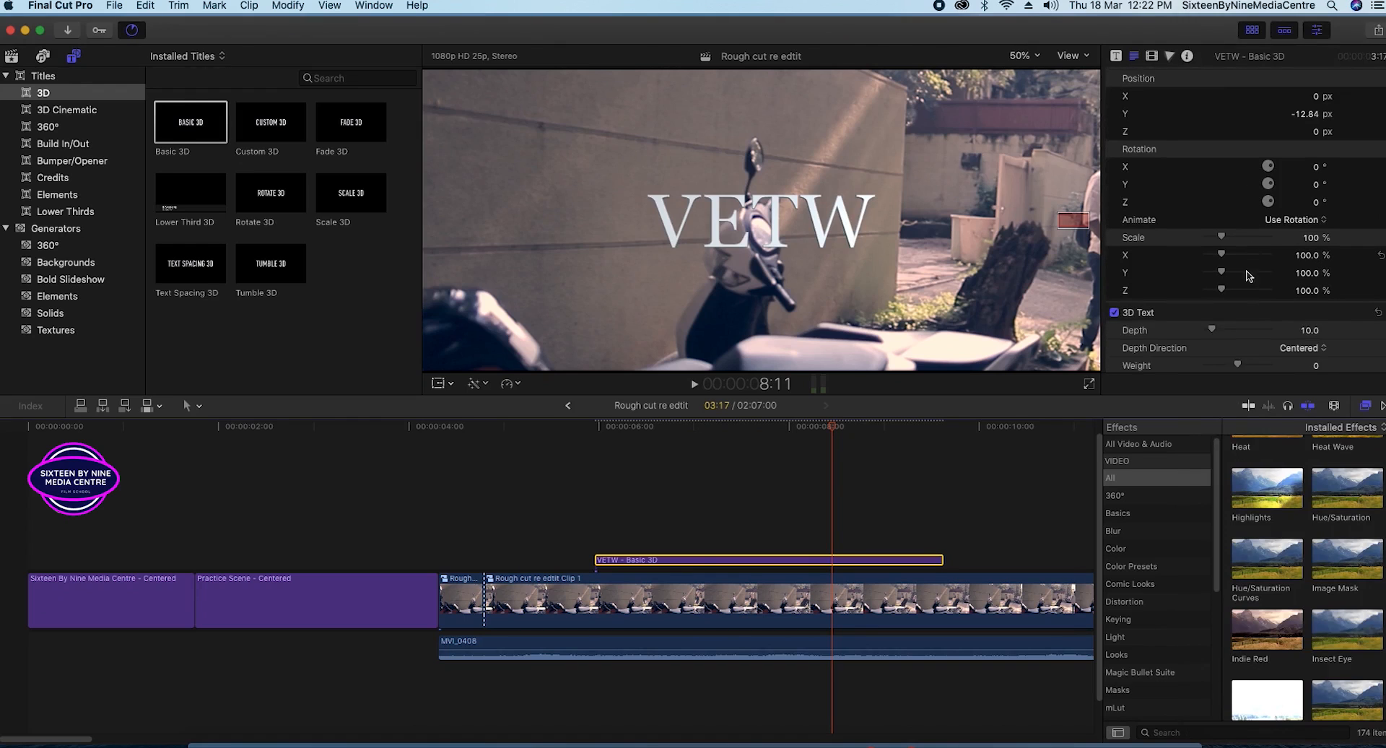
scroll(1216, 329, down, 5)
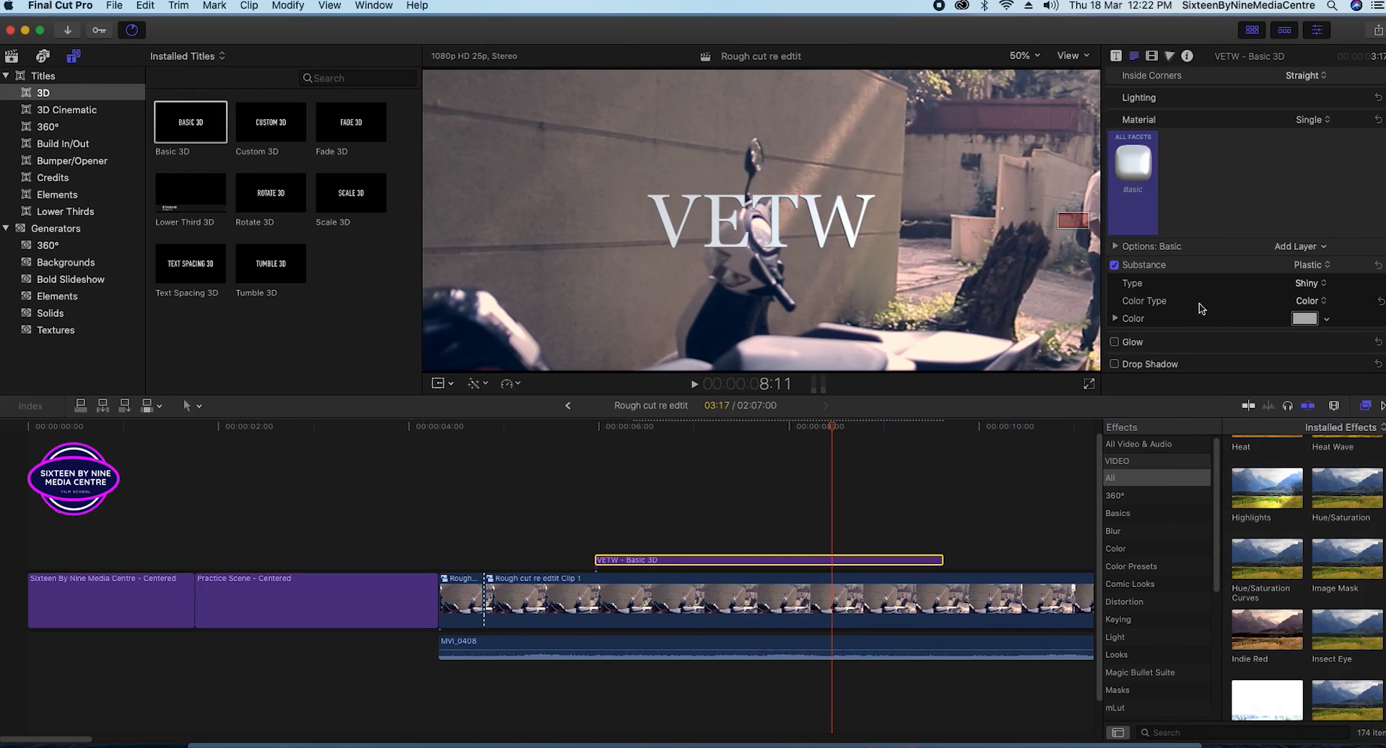
scroll(1203, 307, up, 4)
scroll(1206, 301, down, 4)
click(1302, 321)
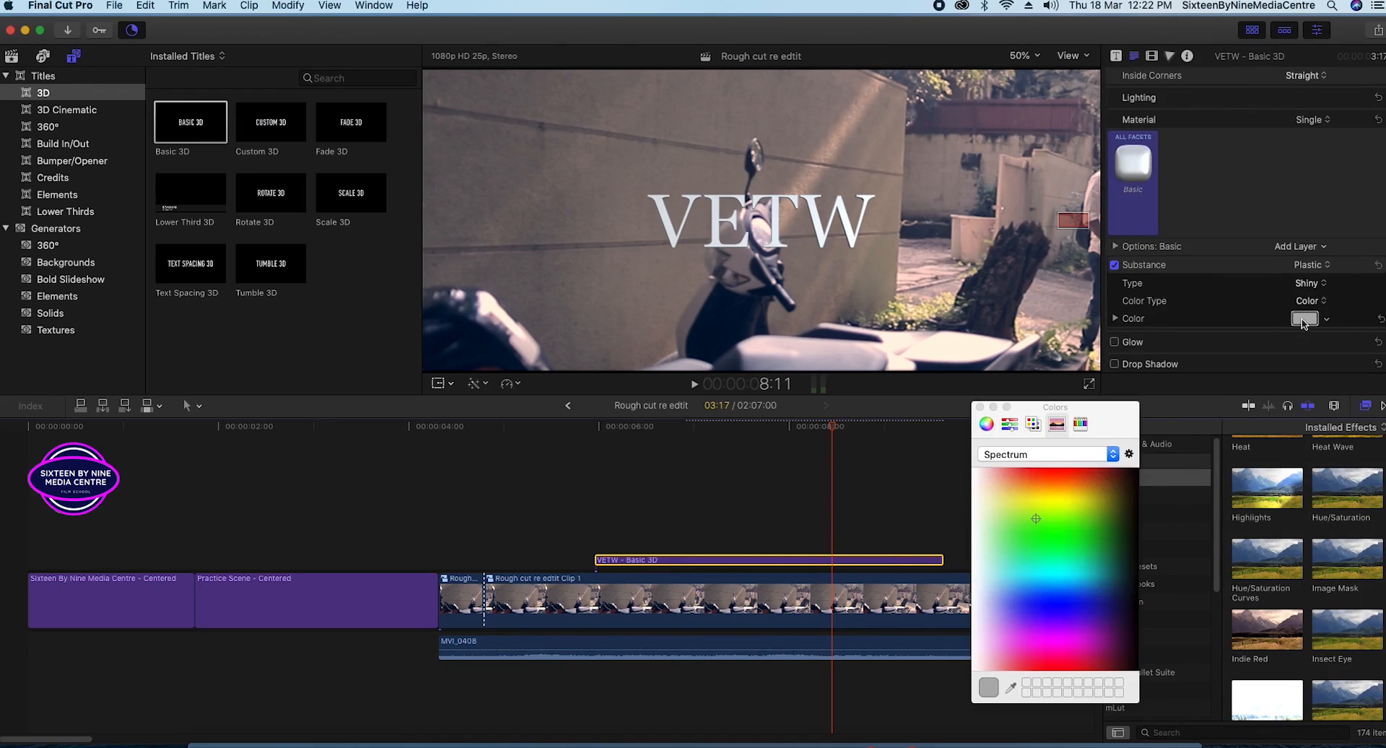
drag(1018, 612, 1105, 614)
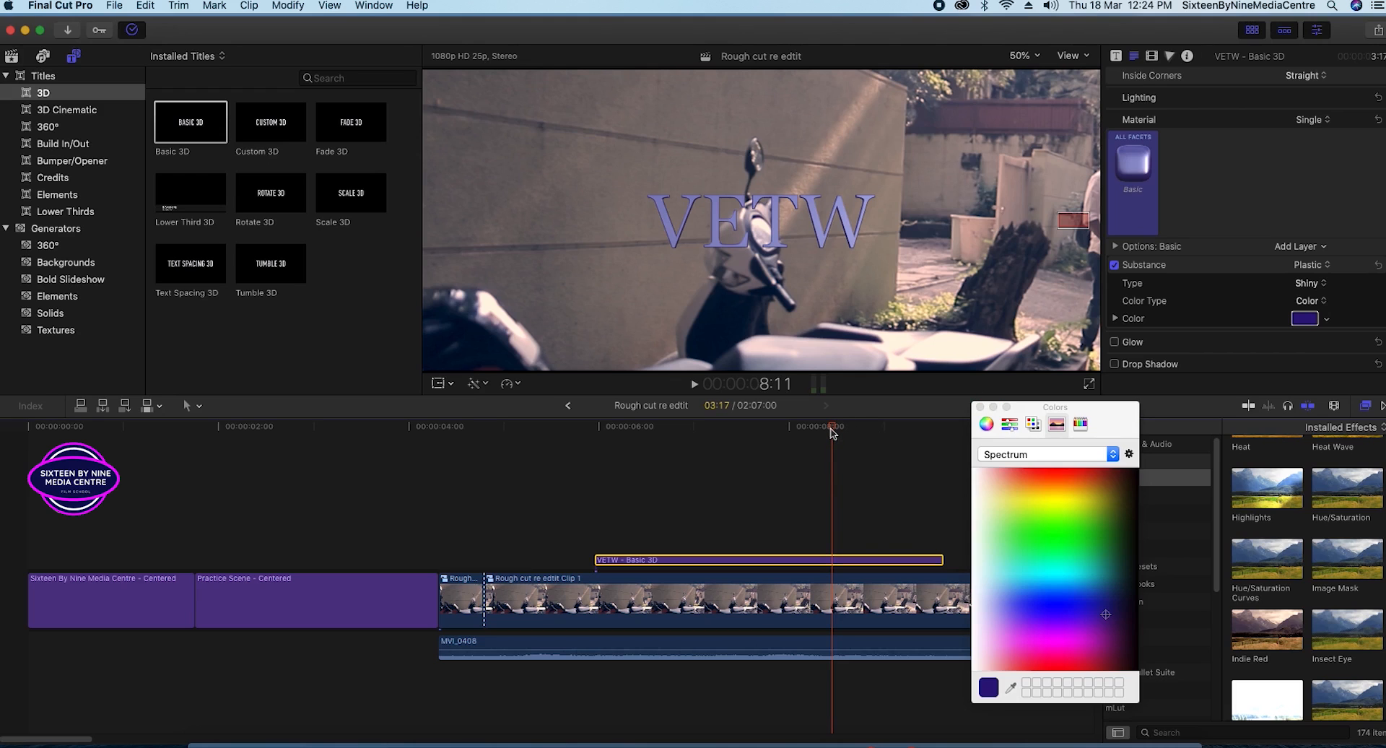
drag(833, 431, 829, 497)
click(979, 407)
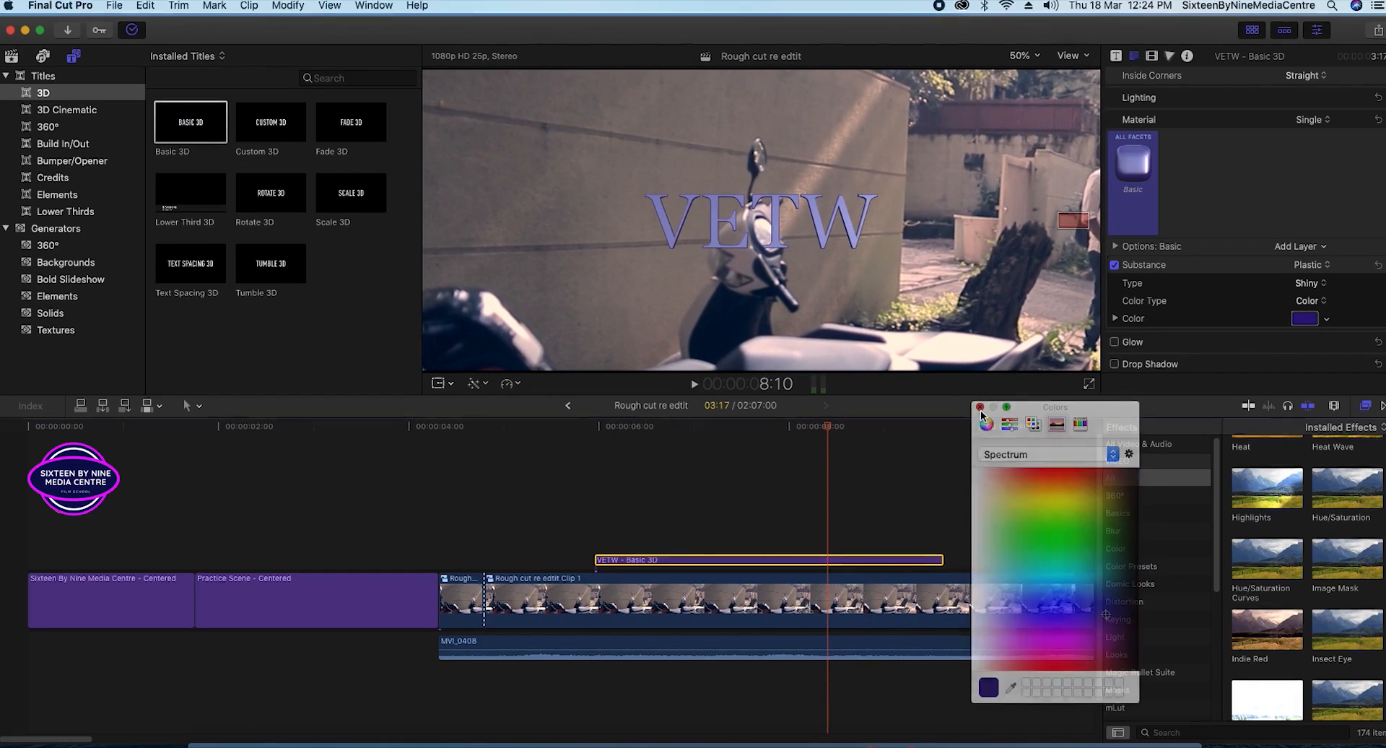
- Set the VETW title's animation style to Slide Right and play the title from just before its start
scroll(1263, 188, up, 2)
scroll(1263, 188, up, 10)
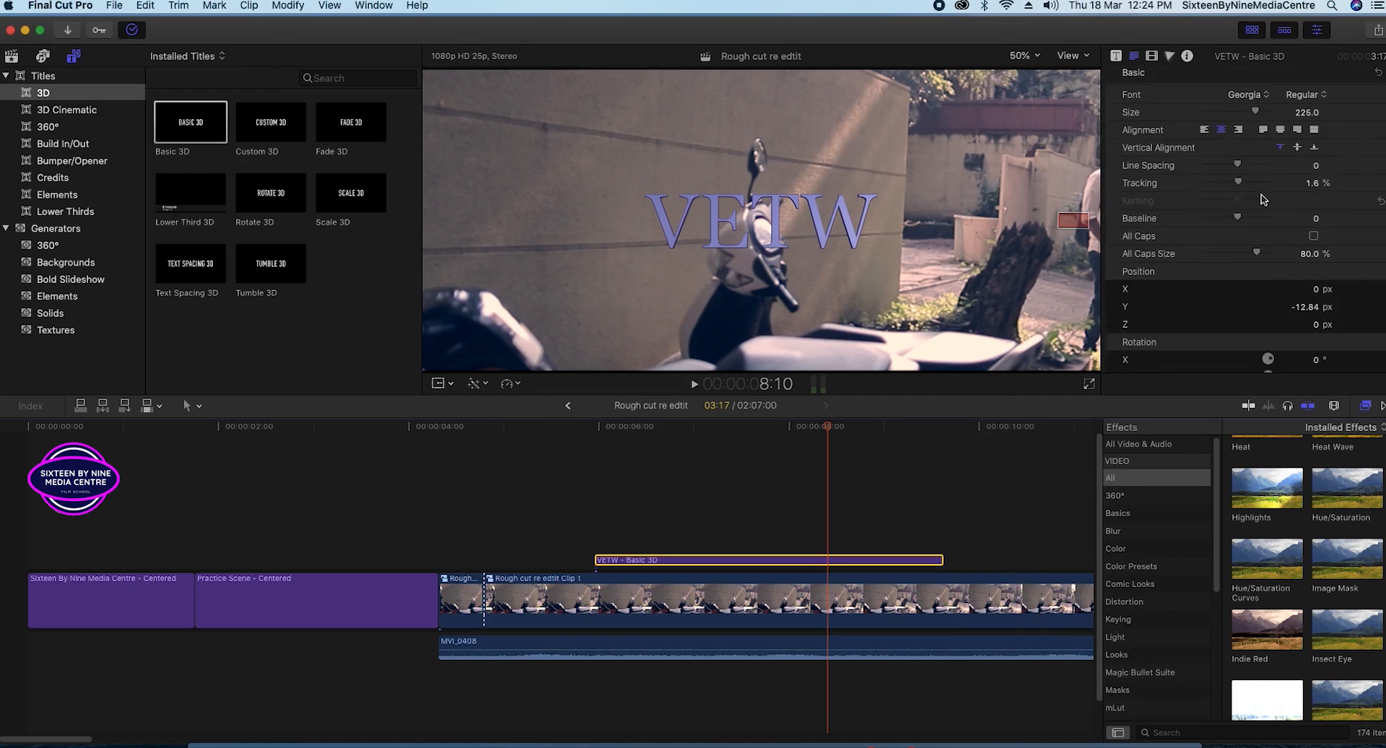
scroll(1262, 200, up, 3)
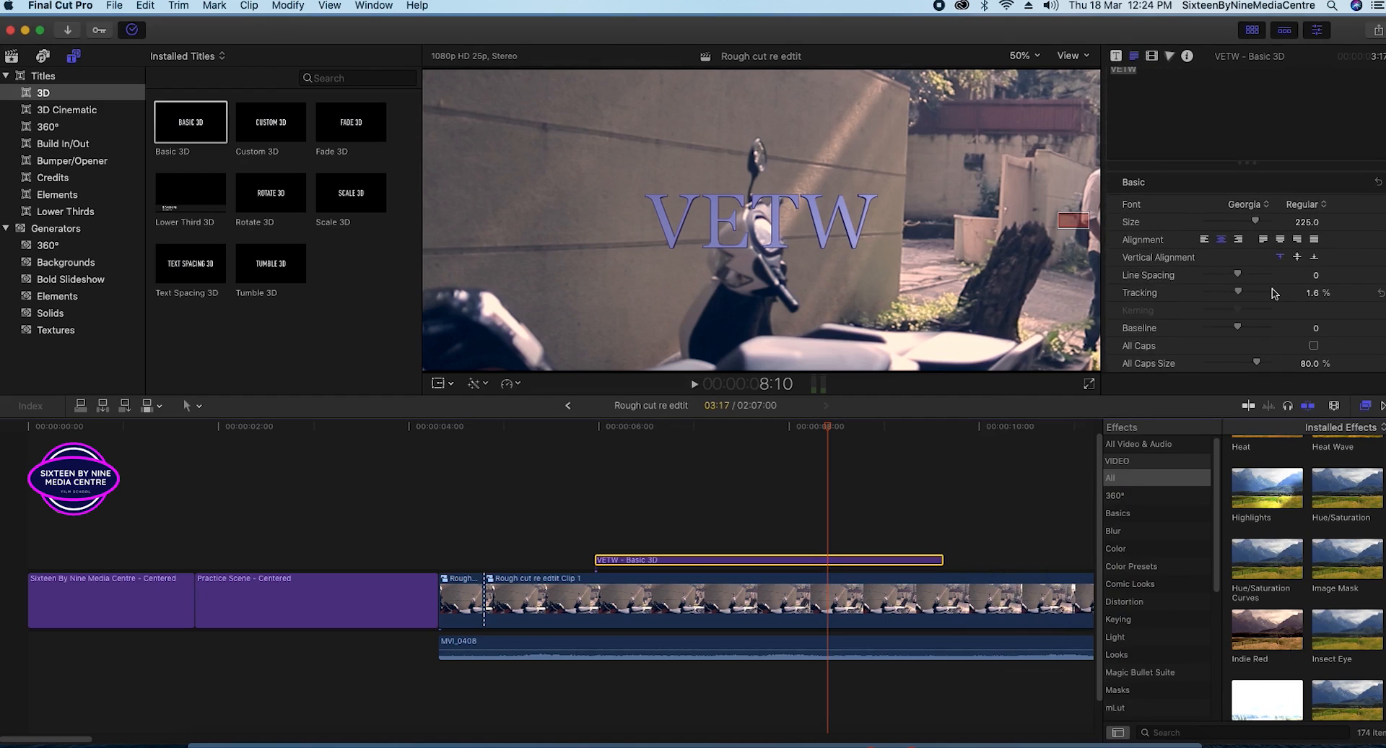
scroll(1274, 293, down, 1)
drag(825, 426, 824, 466)
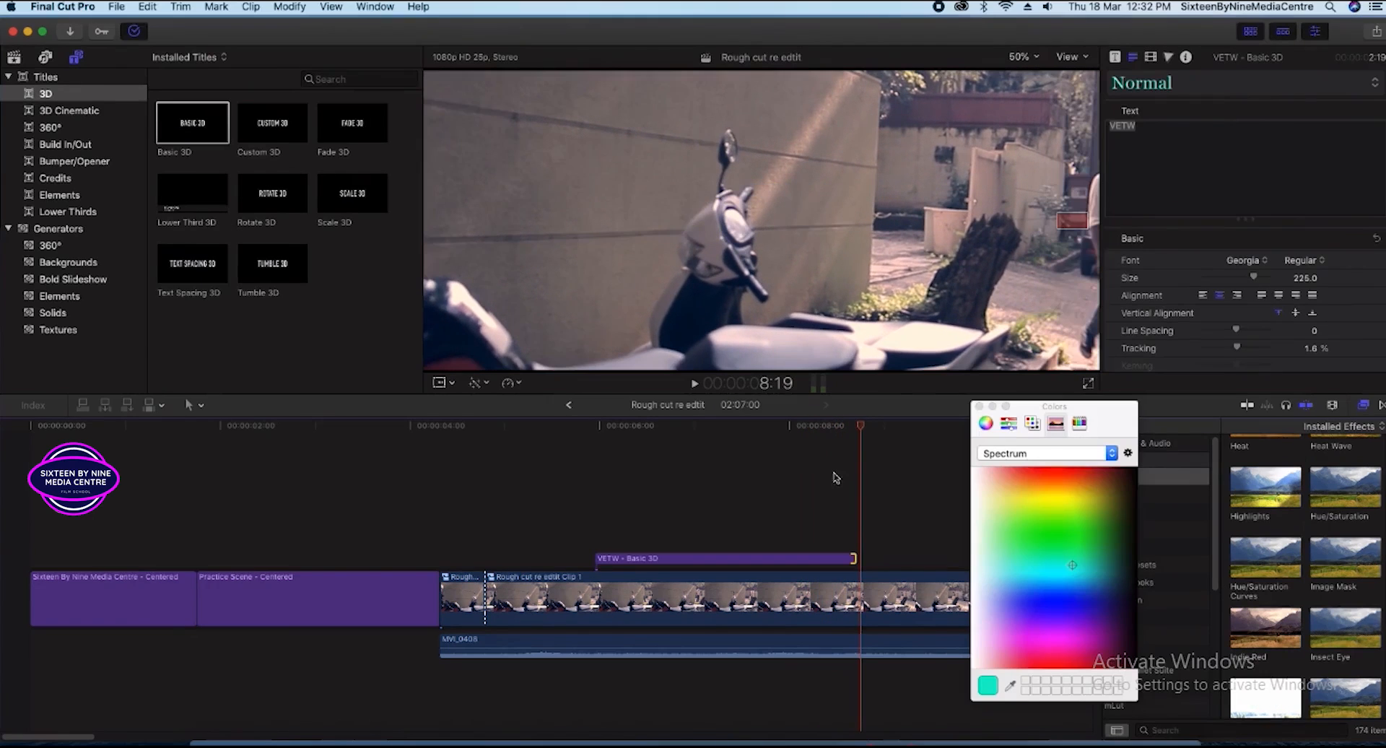
drag(858, 429, 763, 462)
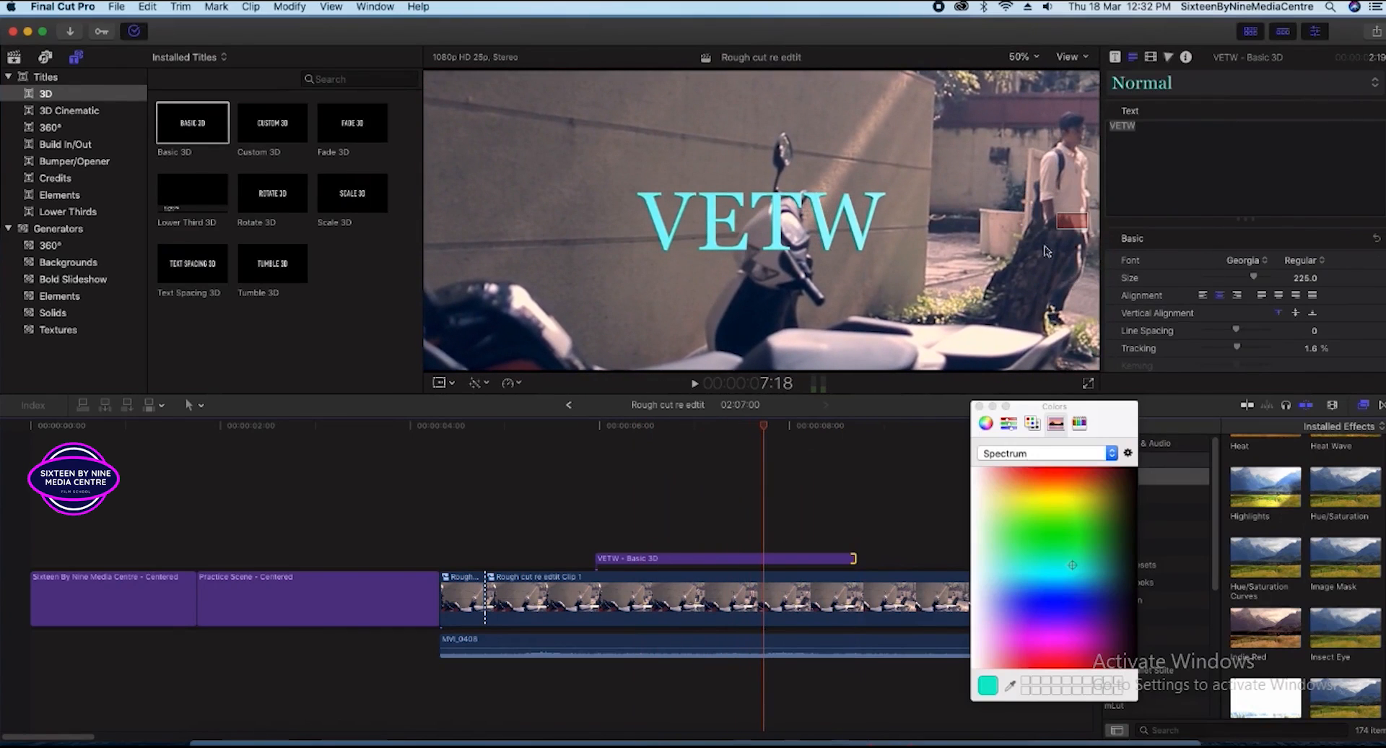
click(1115, 57)
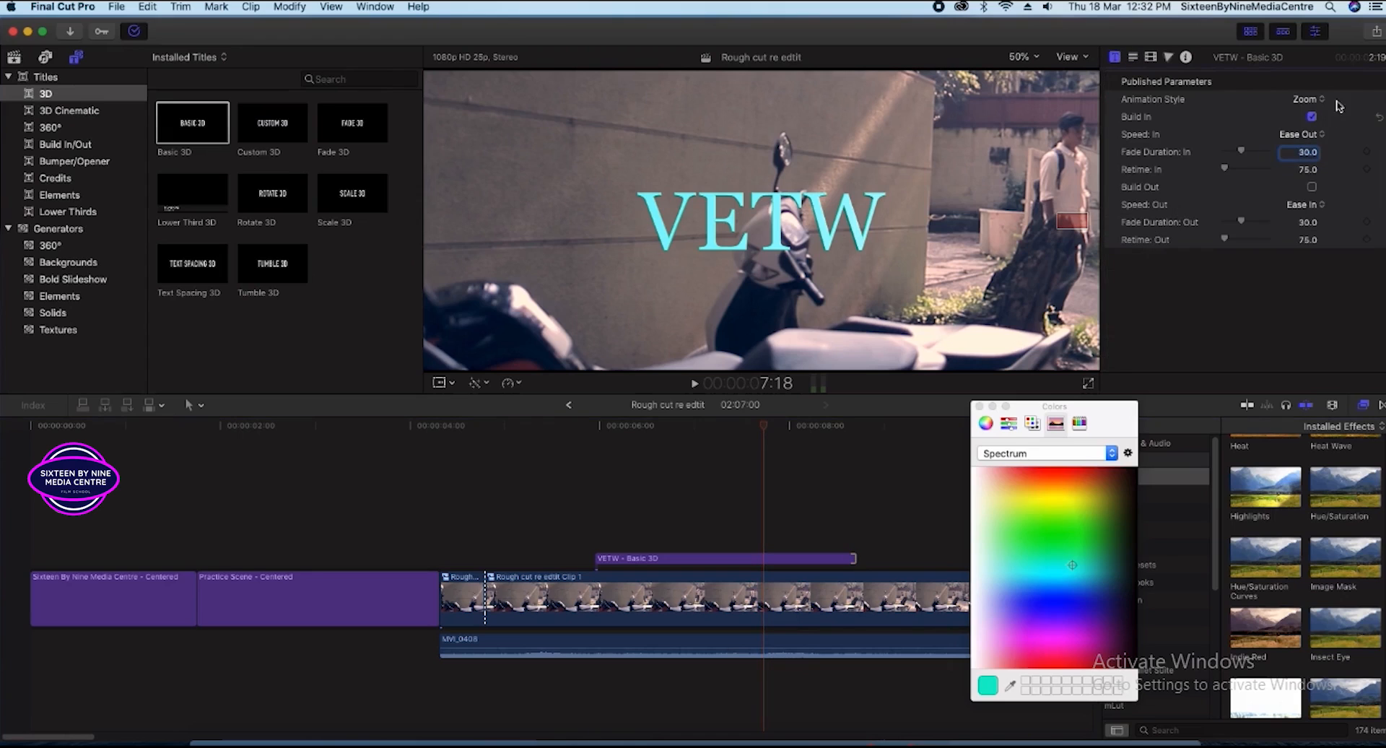
click(1314, 100)
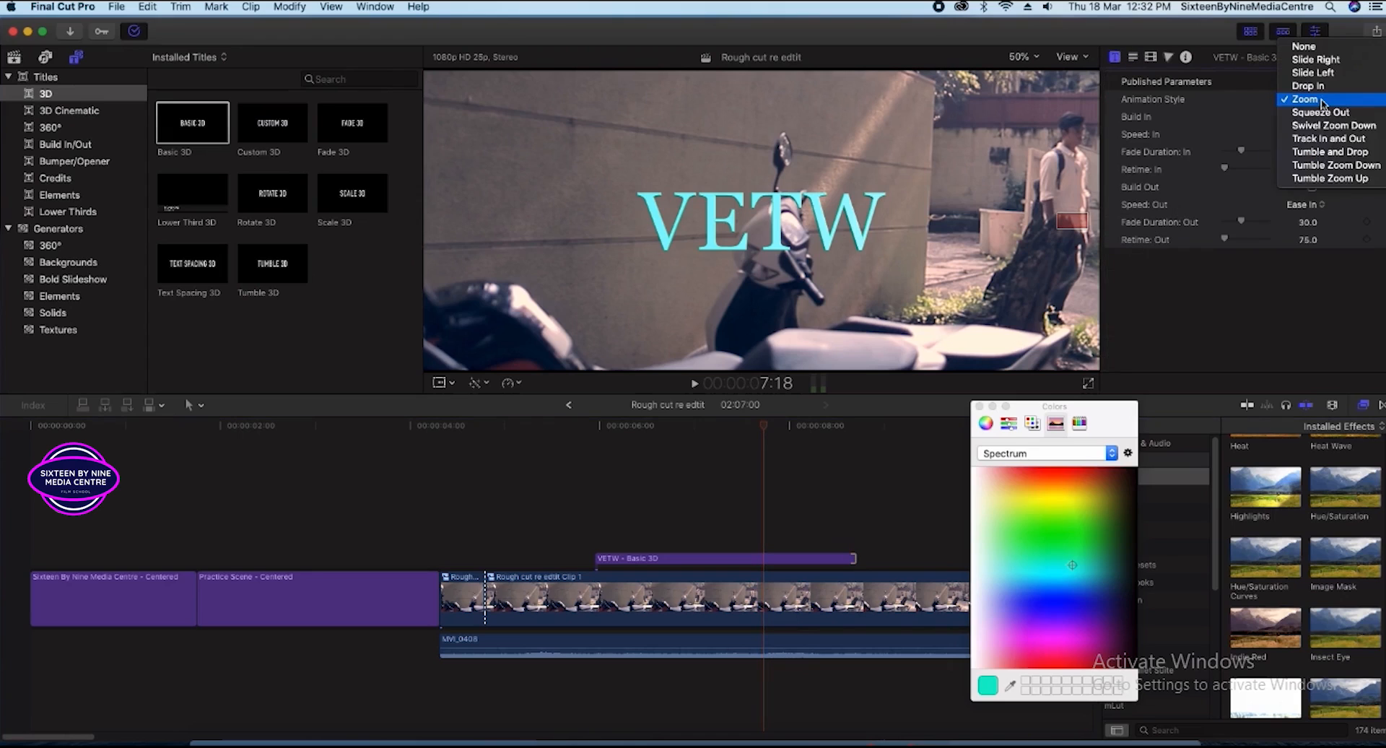
click(1314, 59)
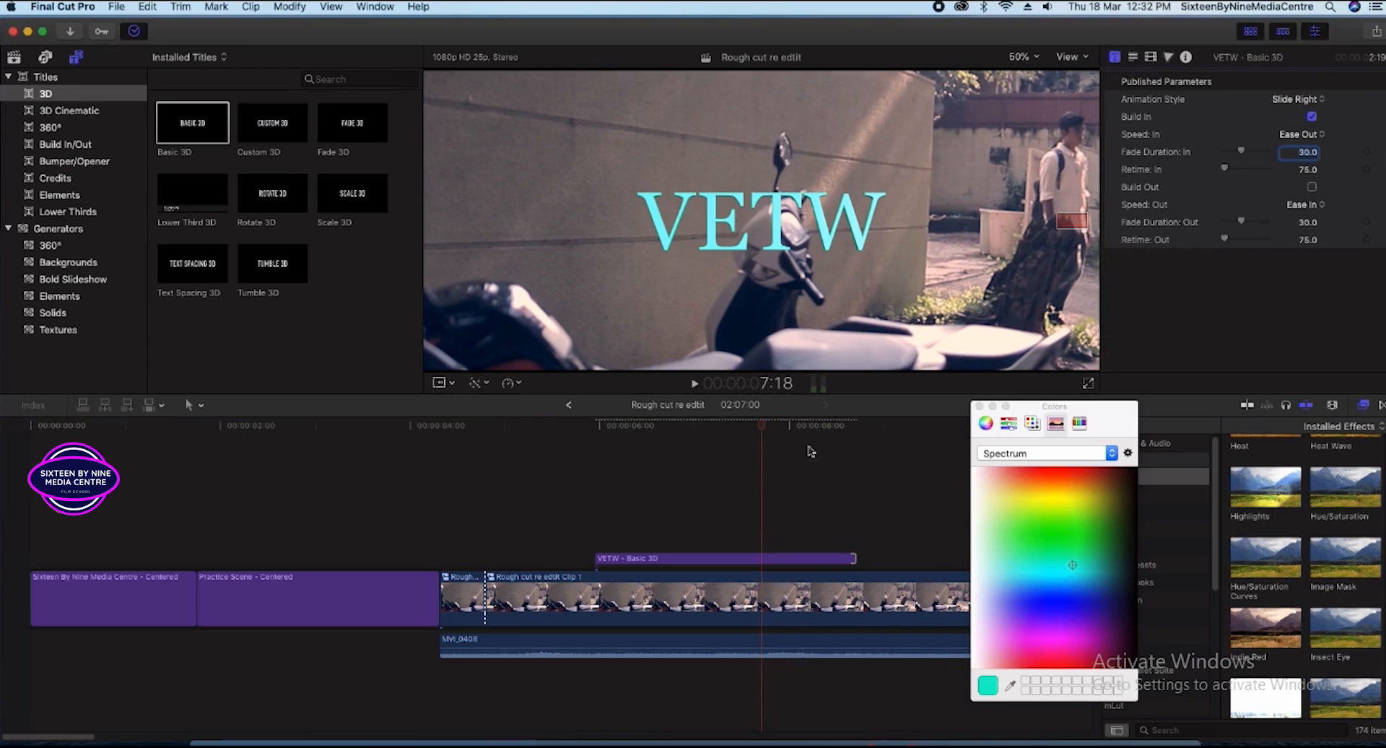
click(570, 448)
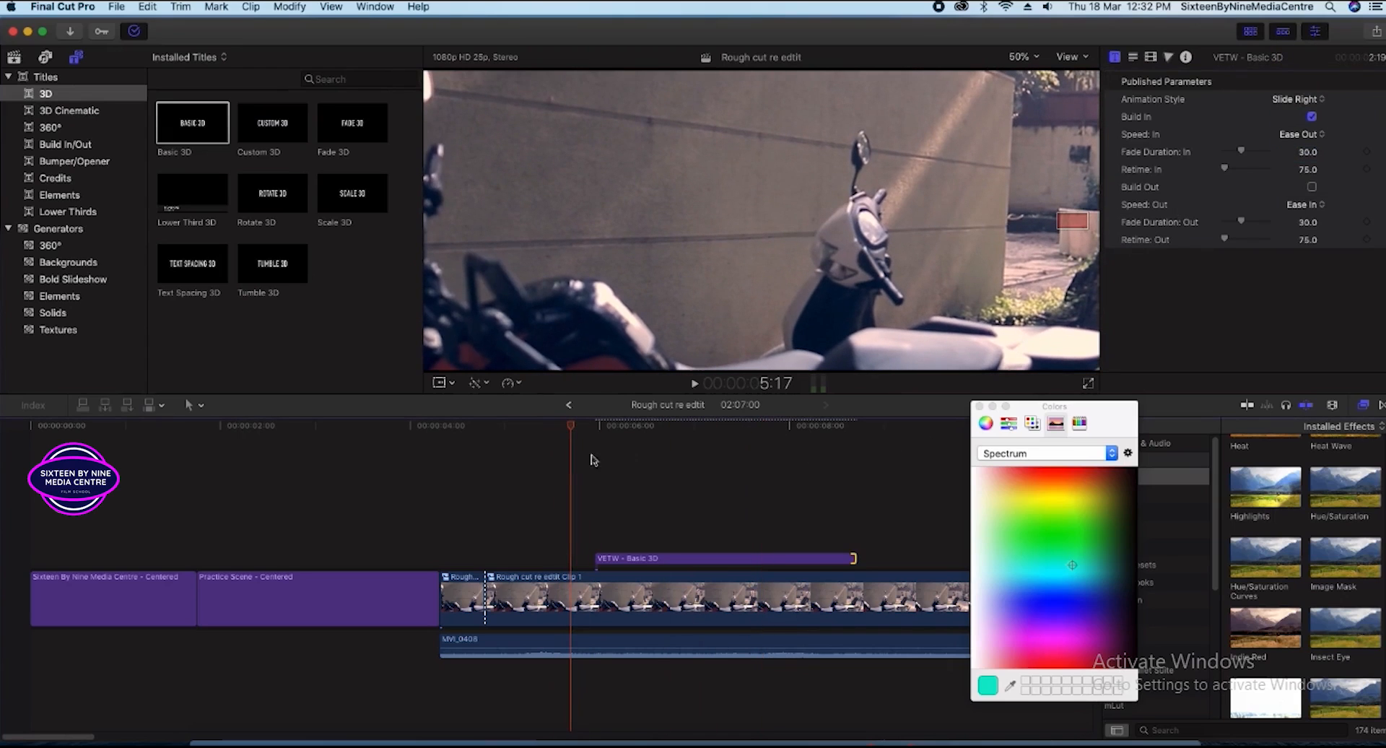
key(space)
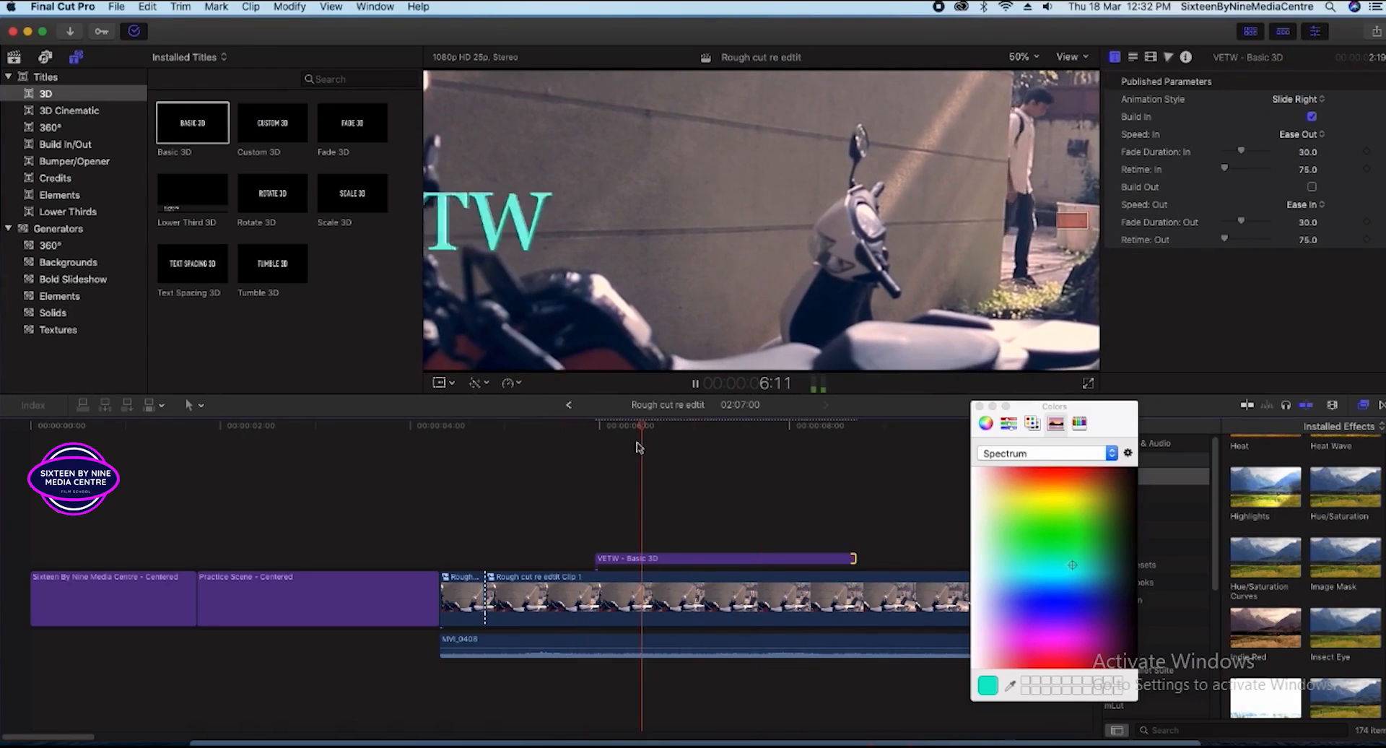
key(space)
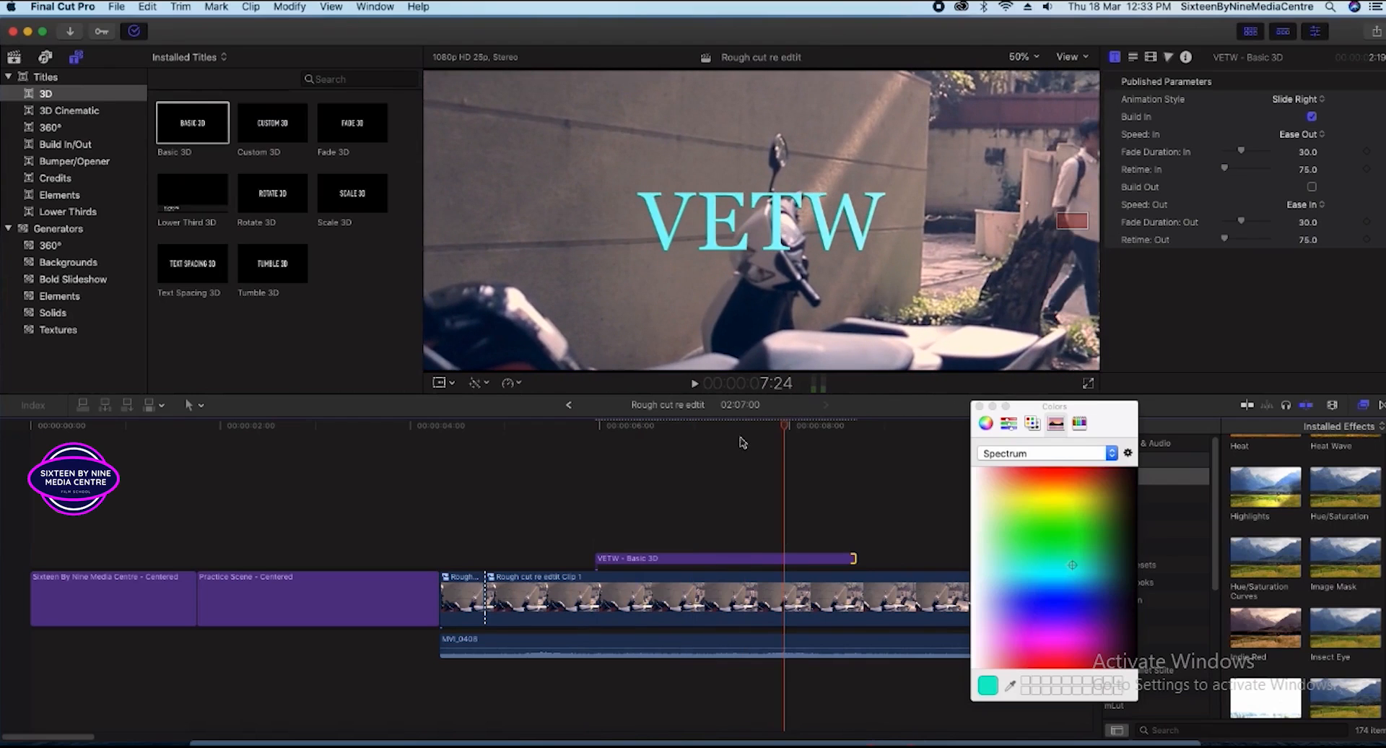
- Change the VETW title's animation style to Swivel Zoom Down and play through the title
click(1302, 101)
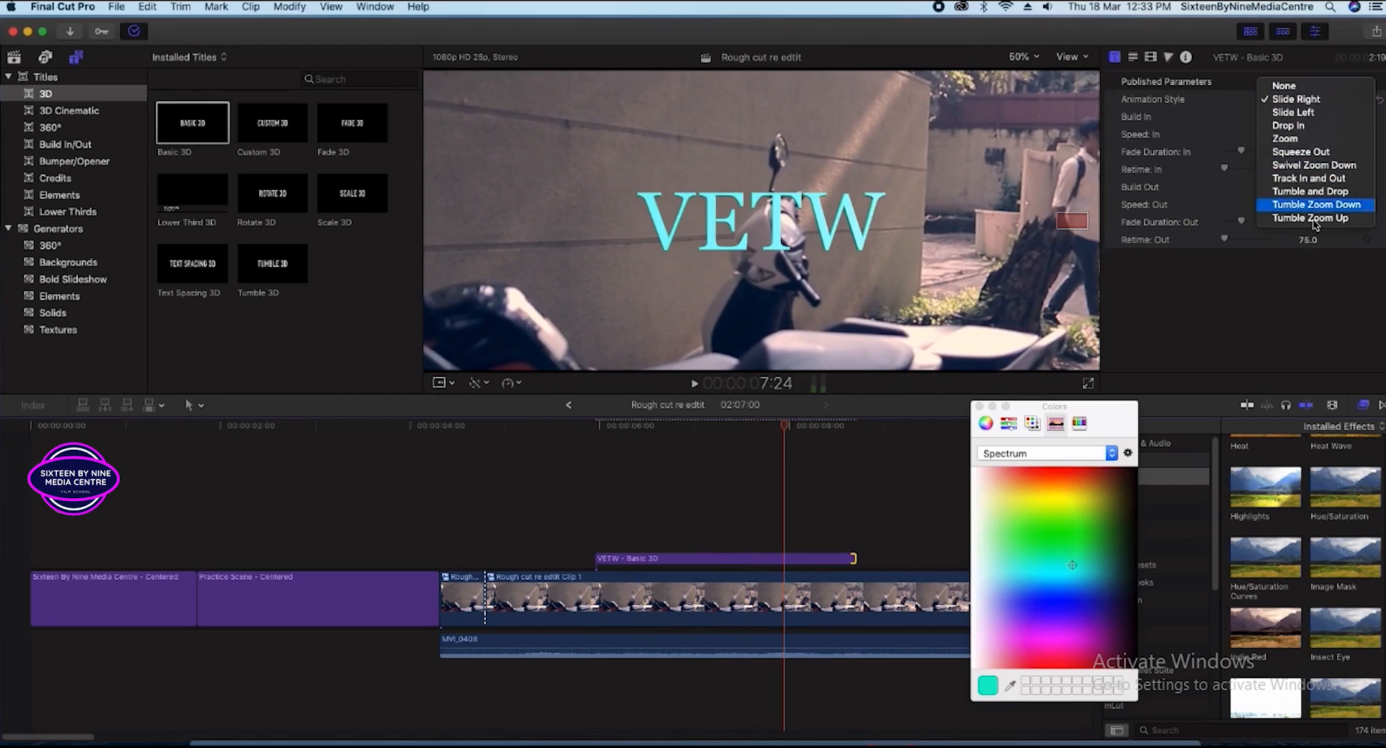
click(1310, 168)
click(642, 426)
click(571, 428)
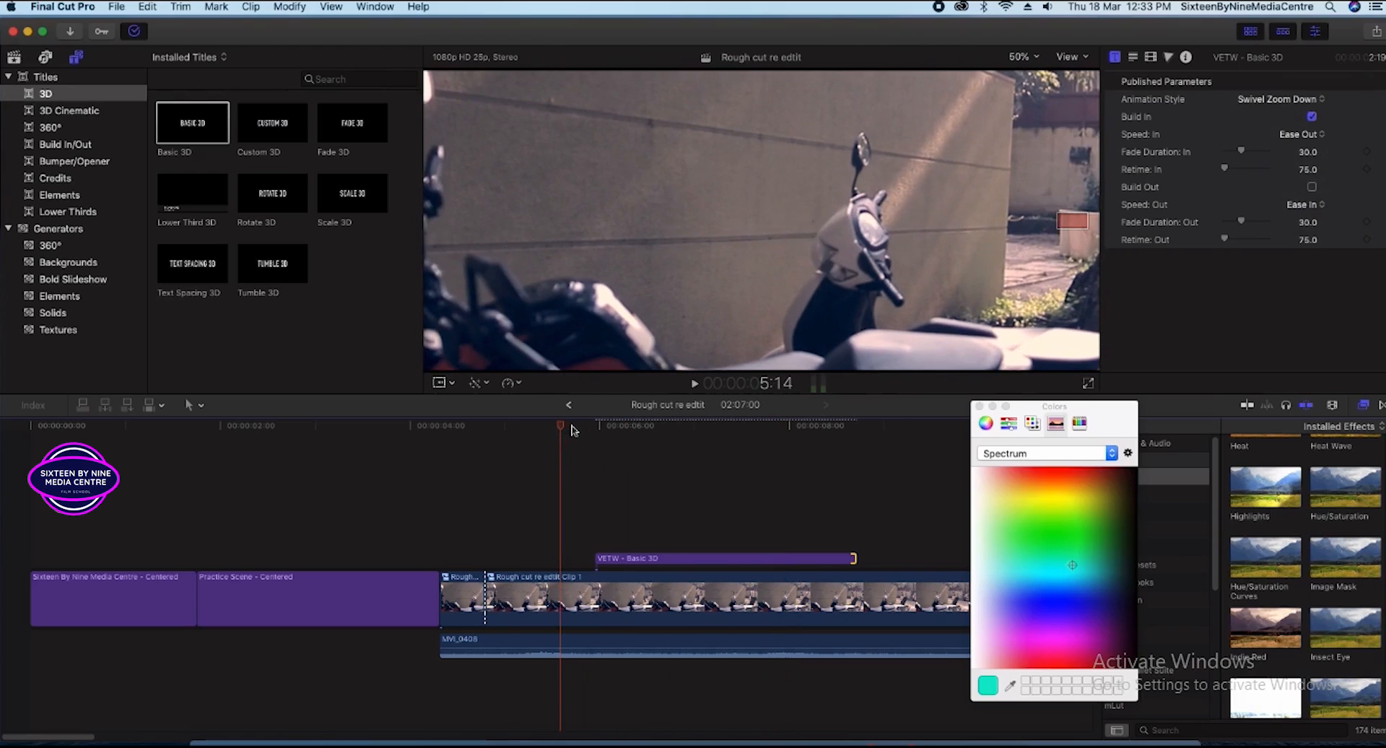
key(space)
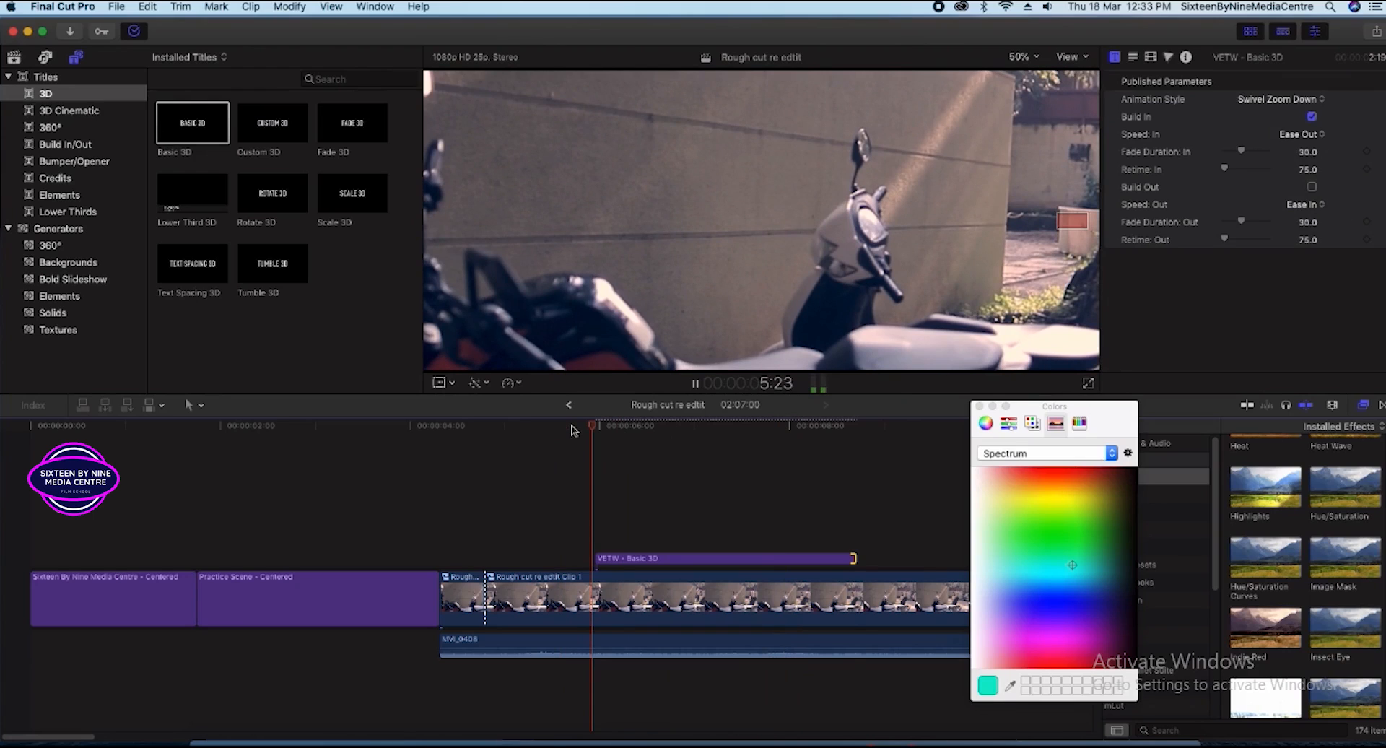
key(space)
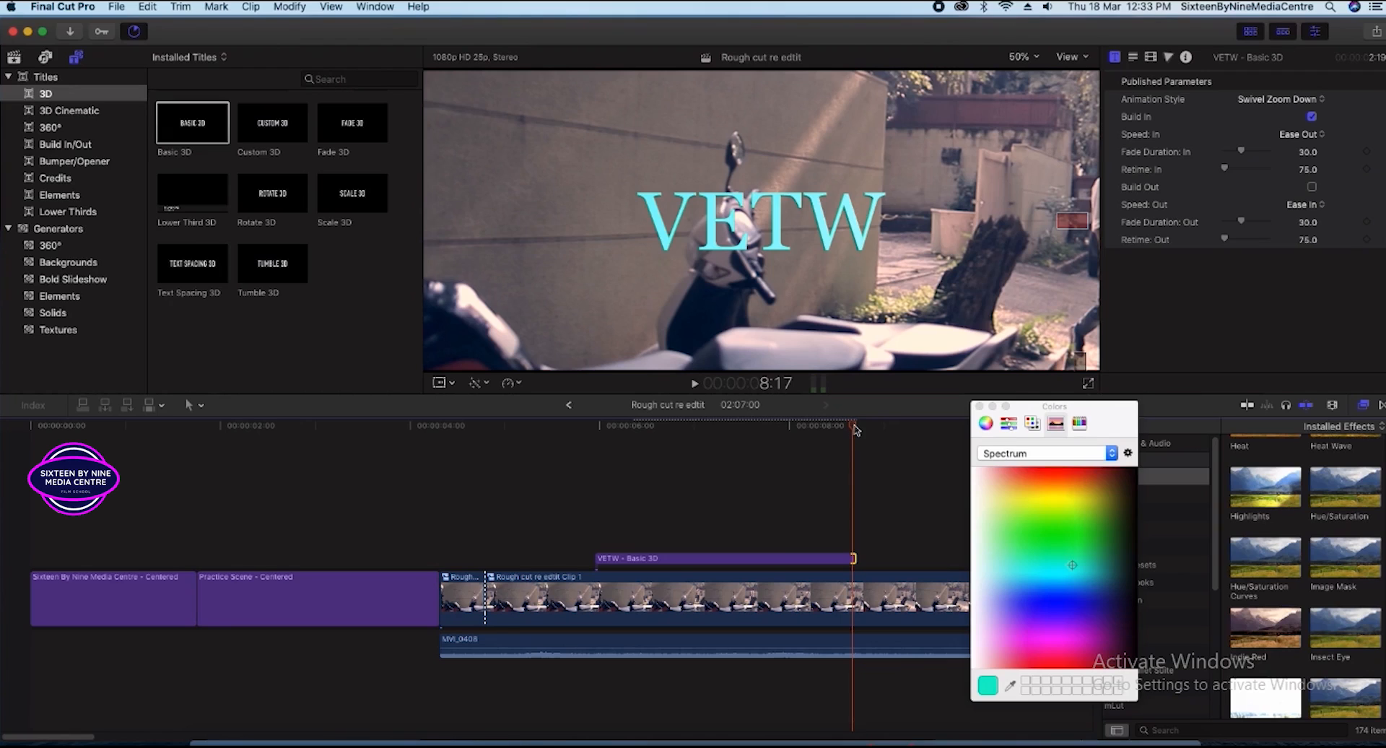
- Replay the VETW title's build-in animation several times from the start of the title
click(594, 448)
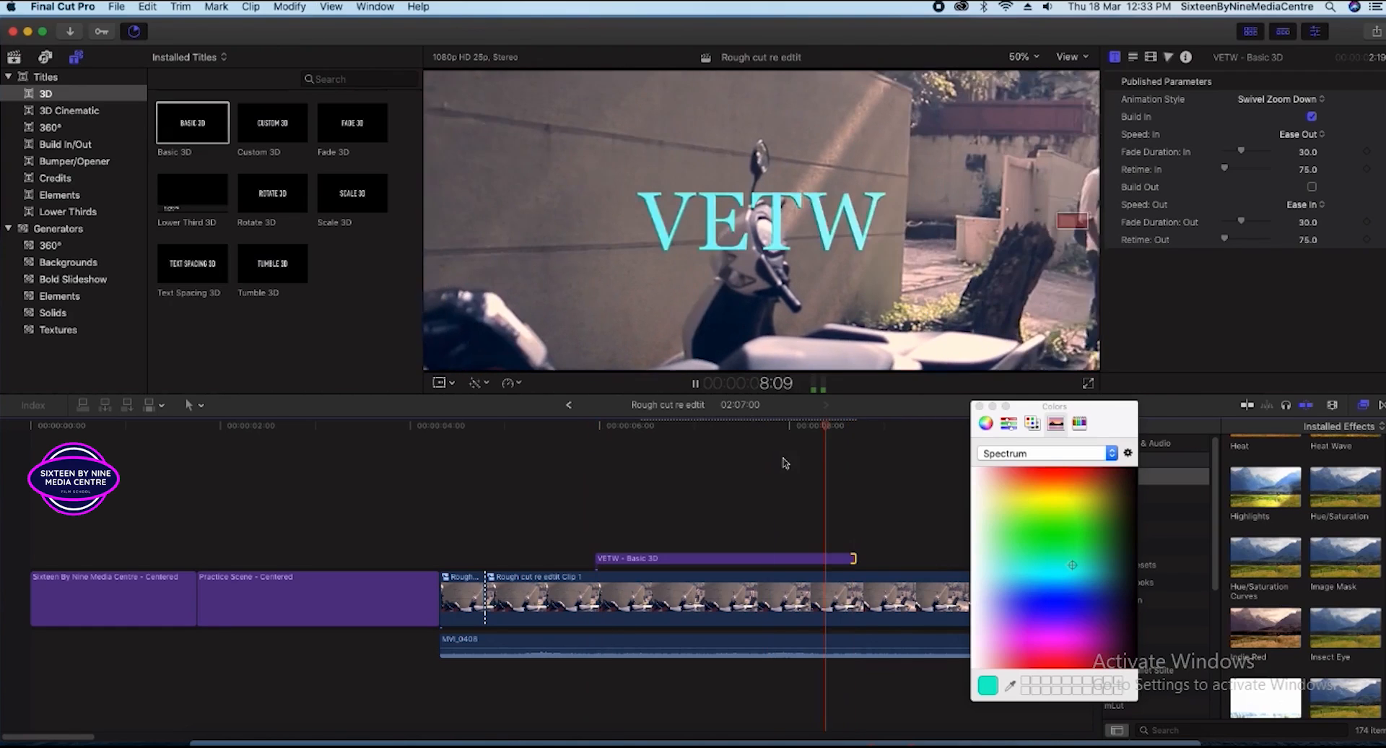
key(space)
drag(885, 427, 604, 456)
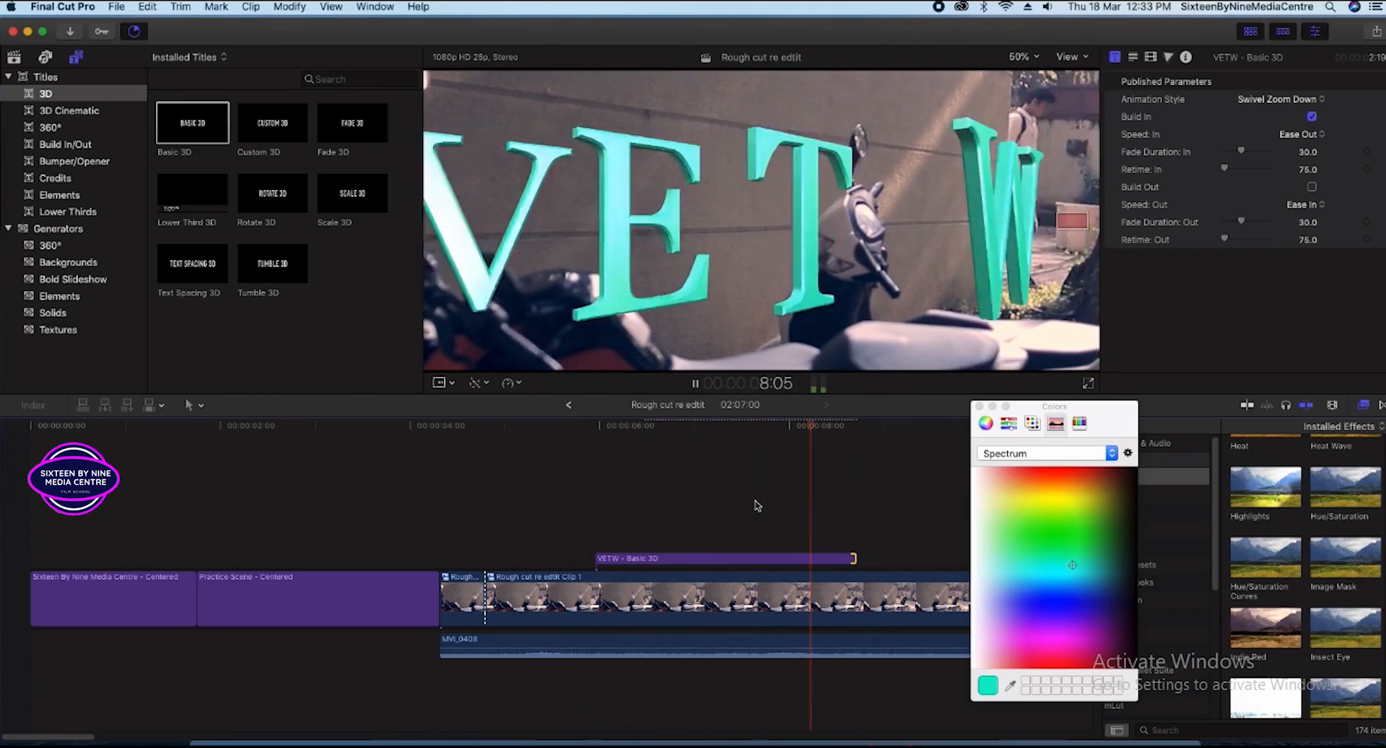
key(space)
drag(863, 428, 569, 498)
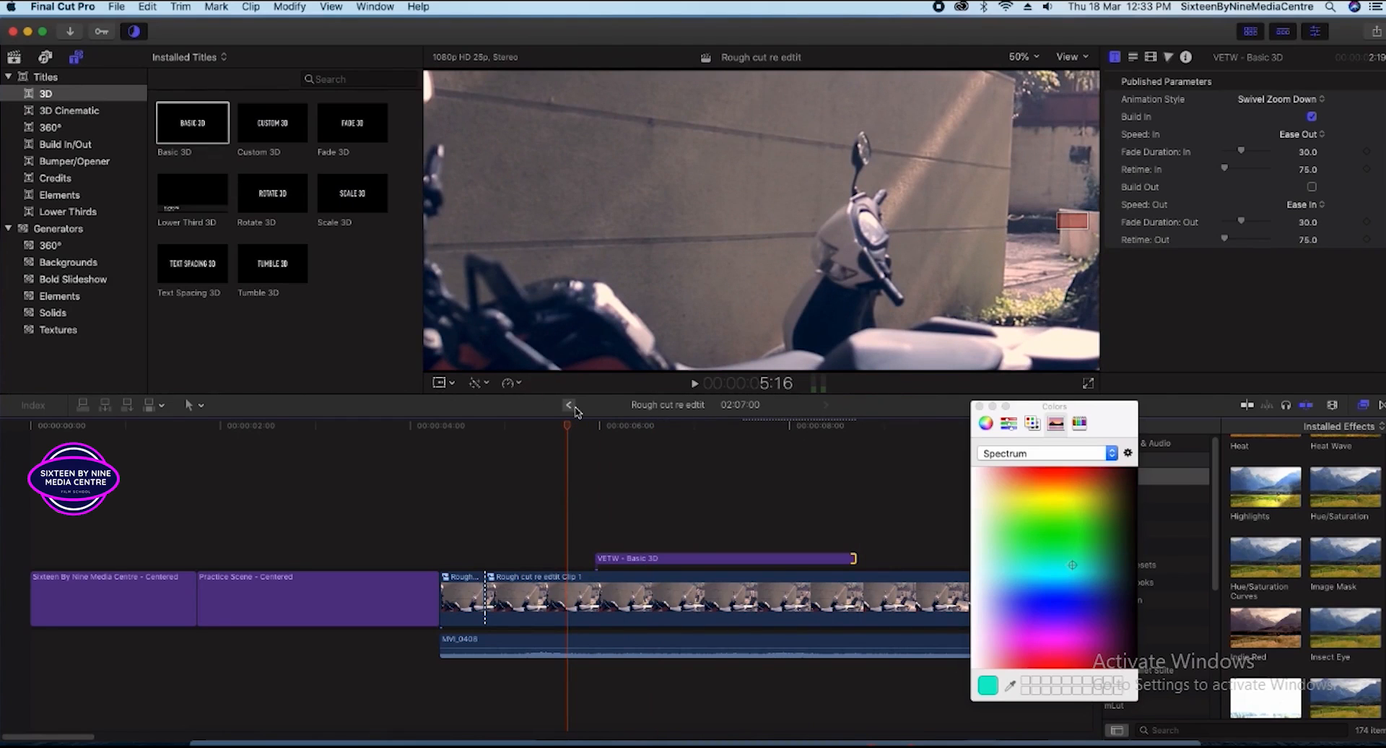
key(space)
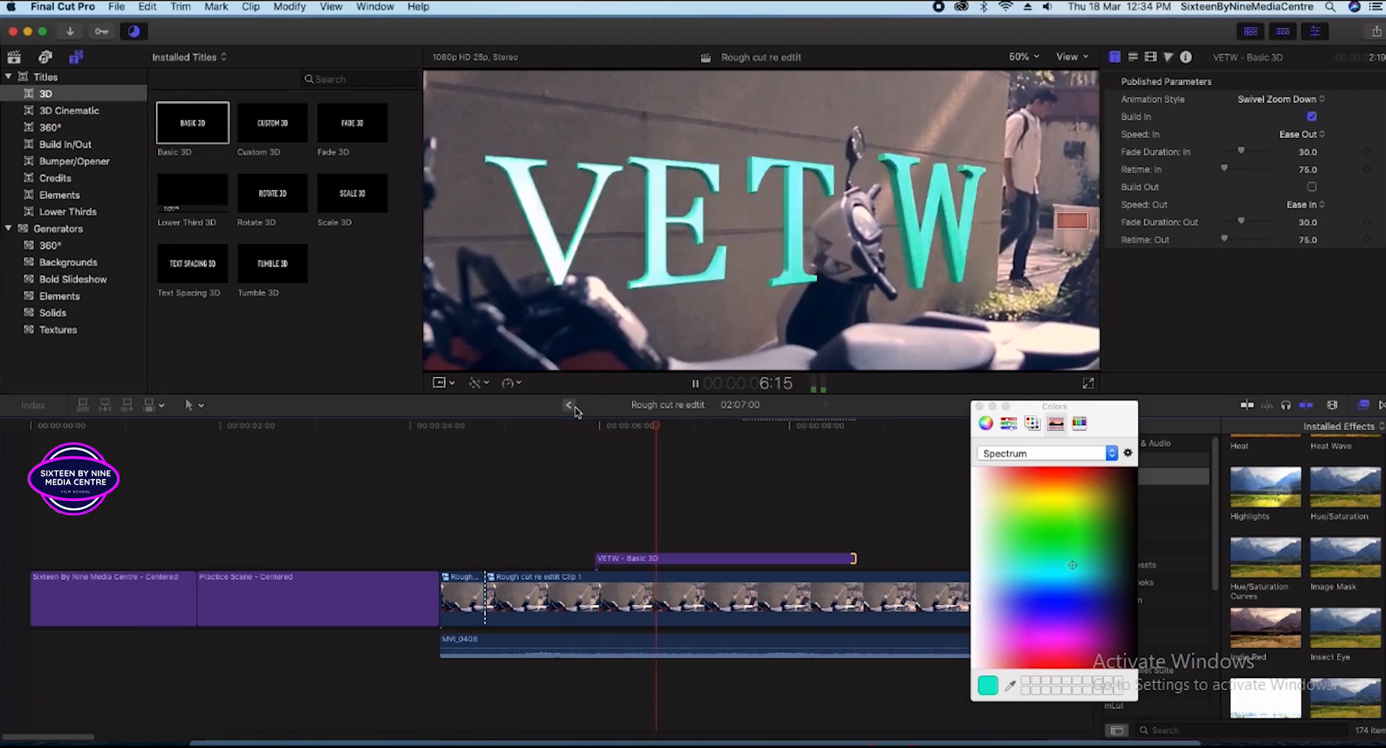
key(space)
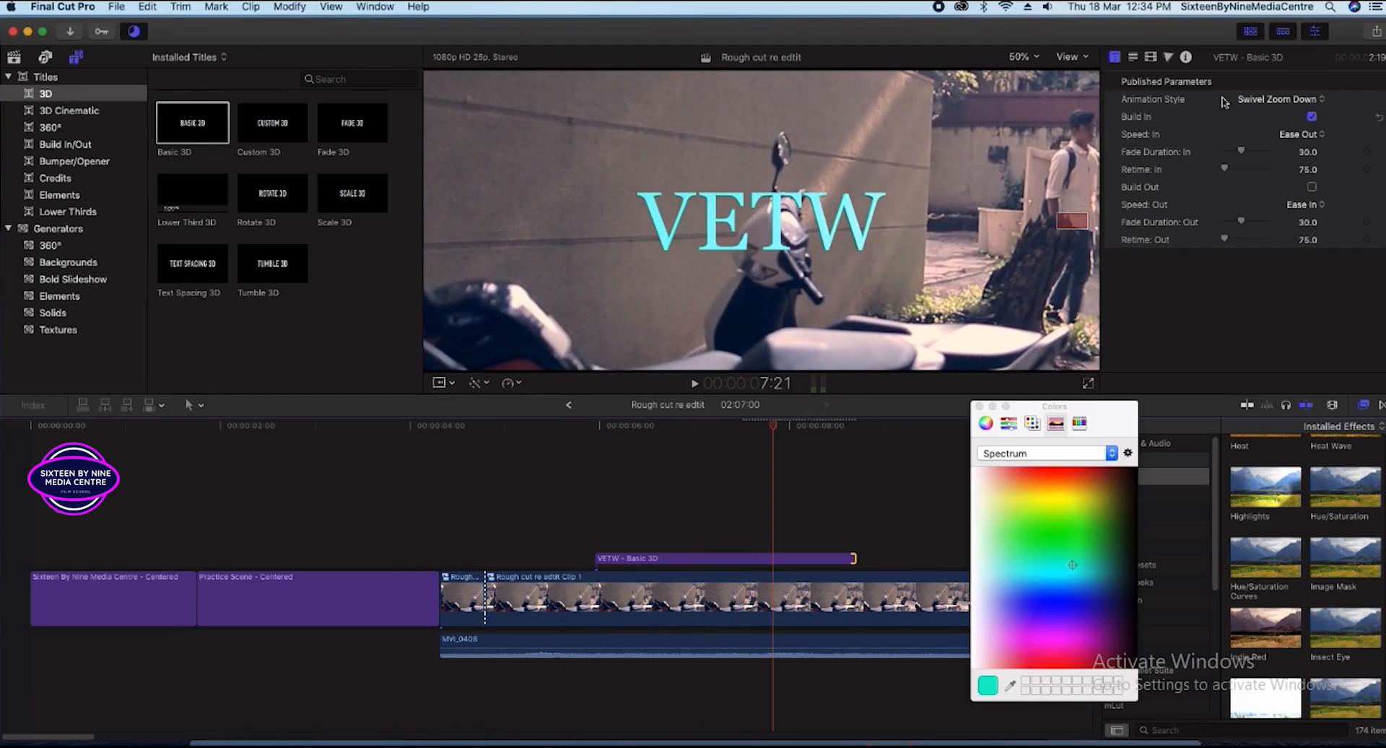
- Set the VETW title's animation style to Squeeze Out and play the title from just before its start
click(1306, 101)
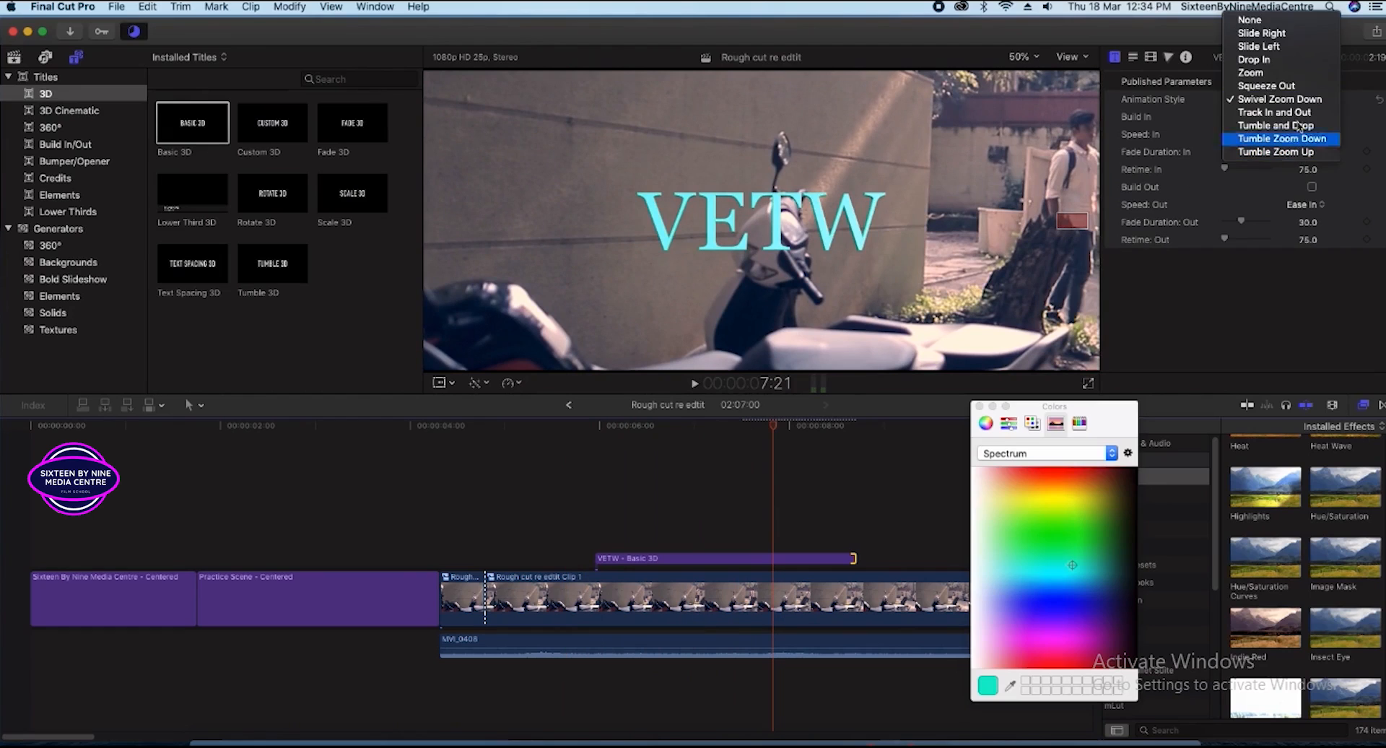
click(1292, 86)
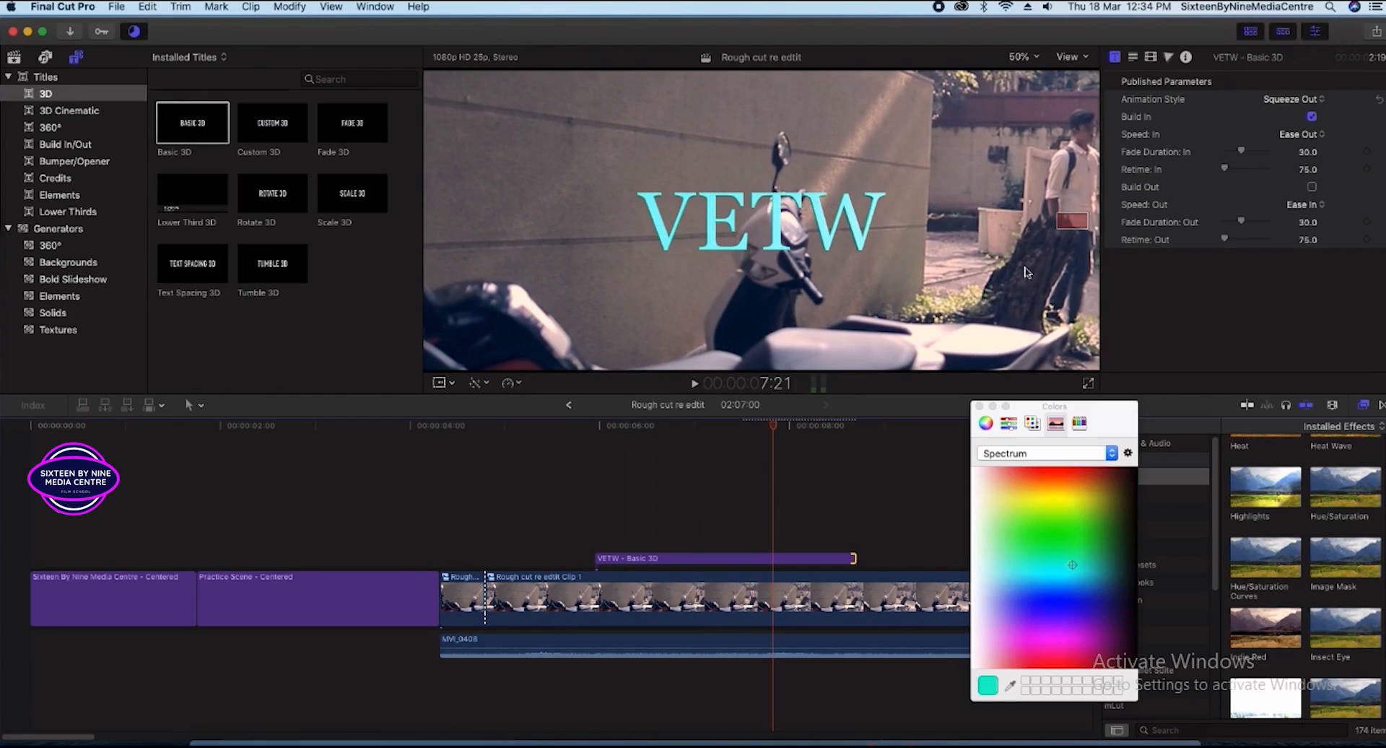
click(771, 568)
click(801, 559)
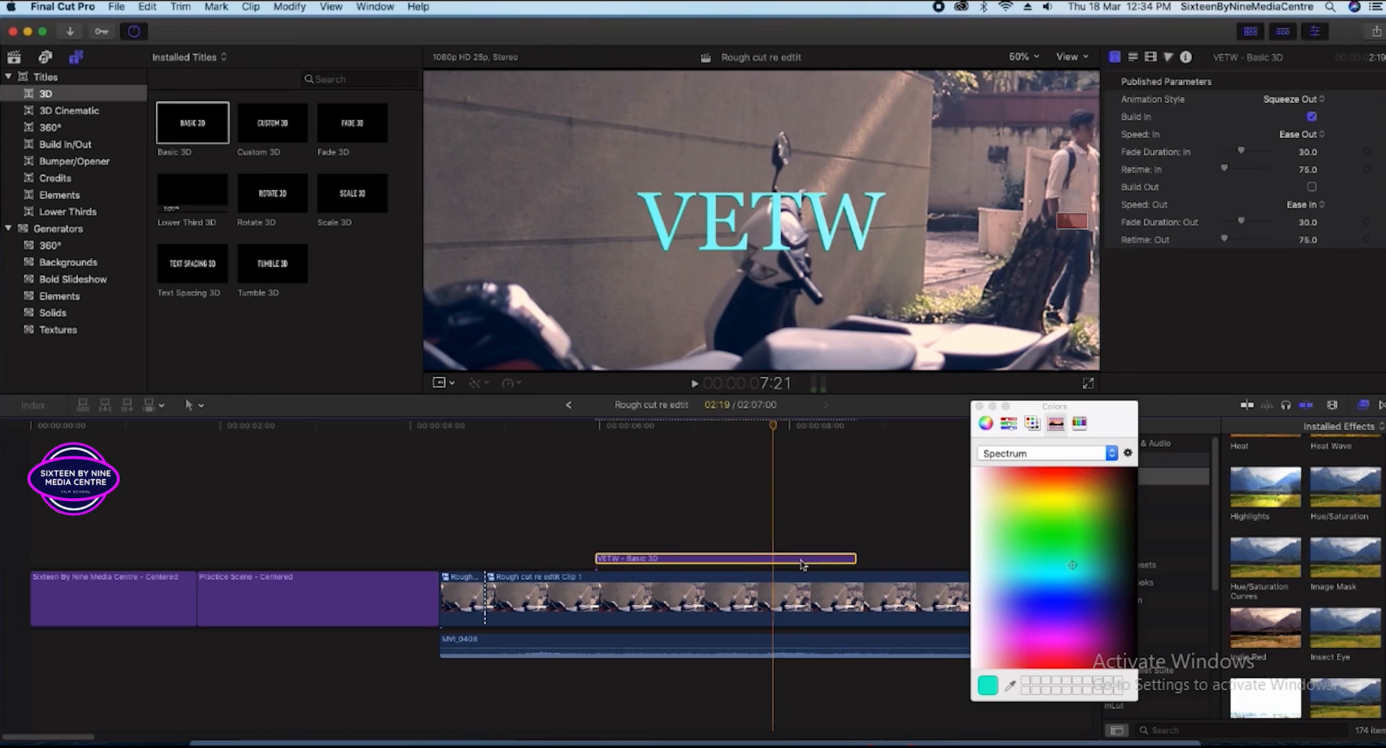
drag(774, 427, 565, 459)
key(space)
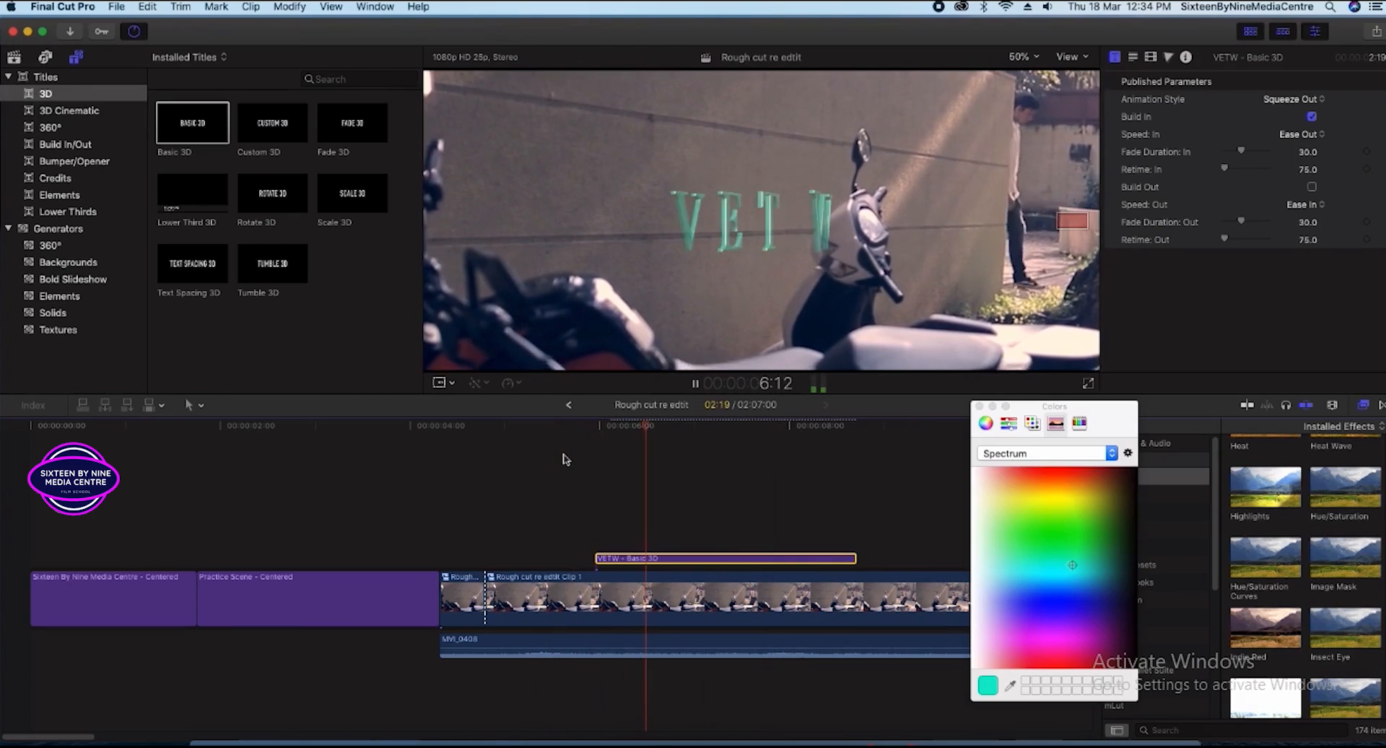
key(space)
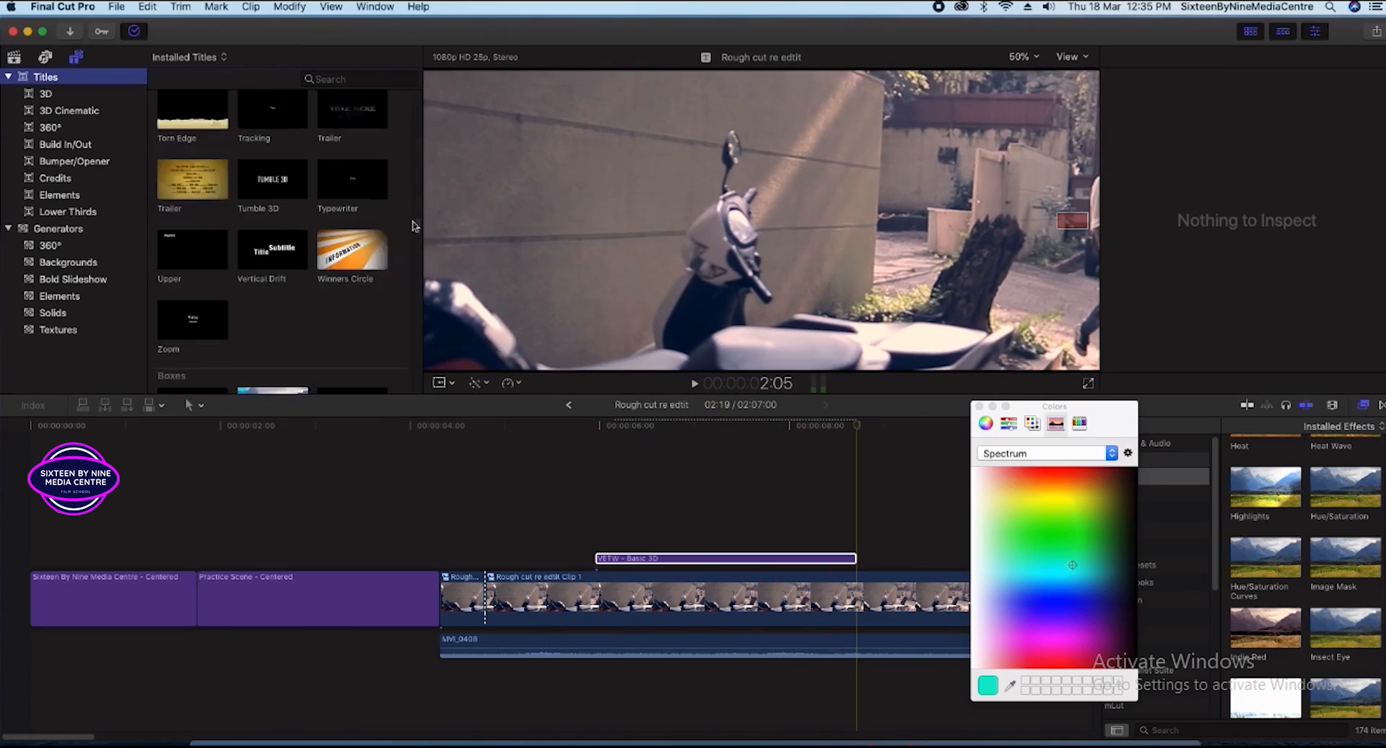
- Close the Colors window and add the Scrolling title after the Clouds clip at the end of the timeline, at 2:07:00
drag(413, 222, 415, 192)
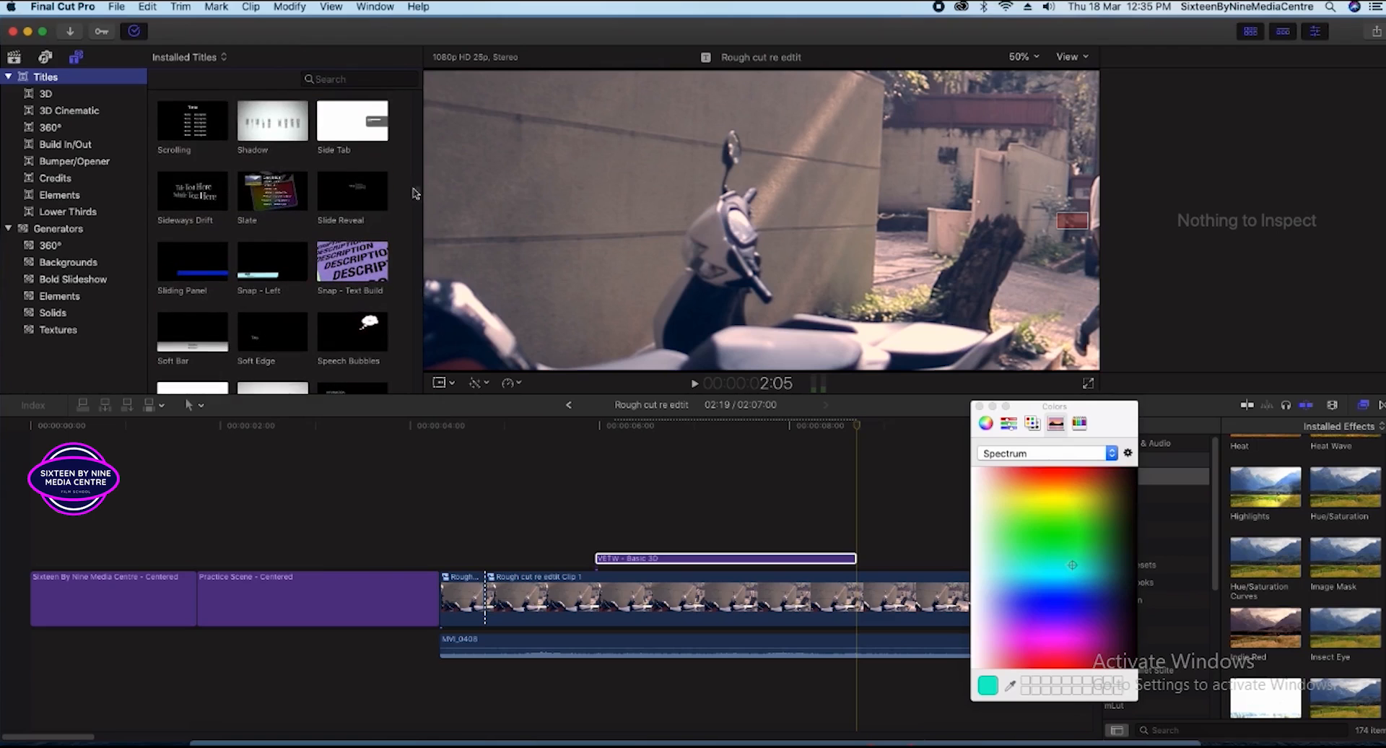
click(263, 194)
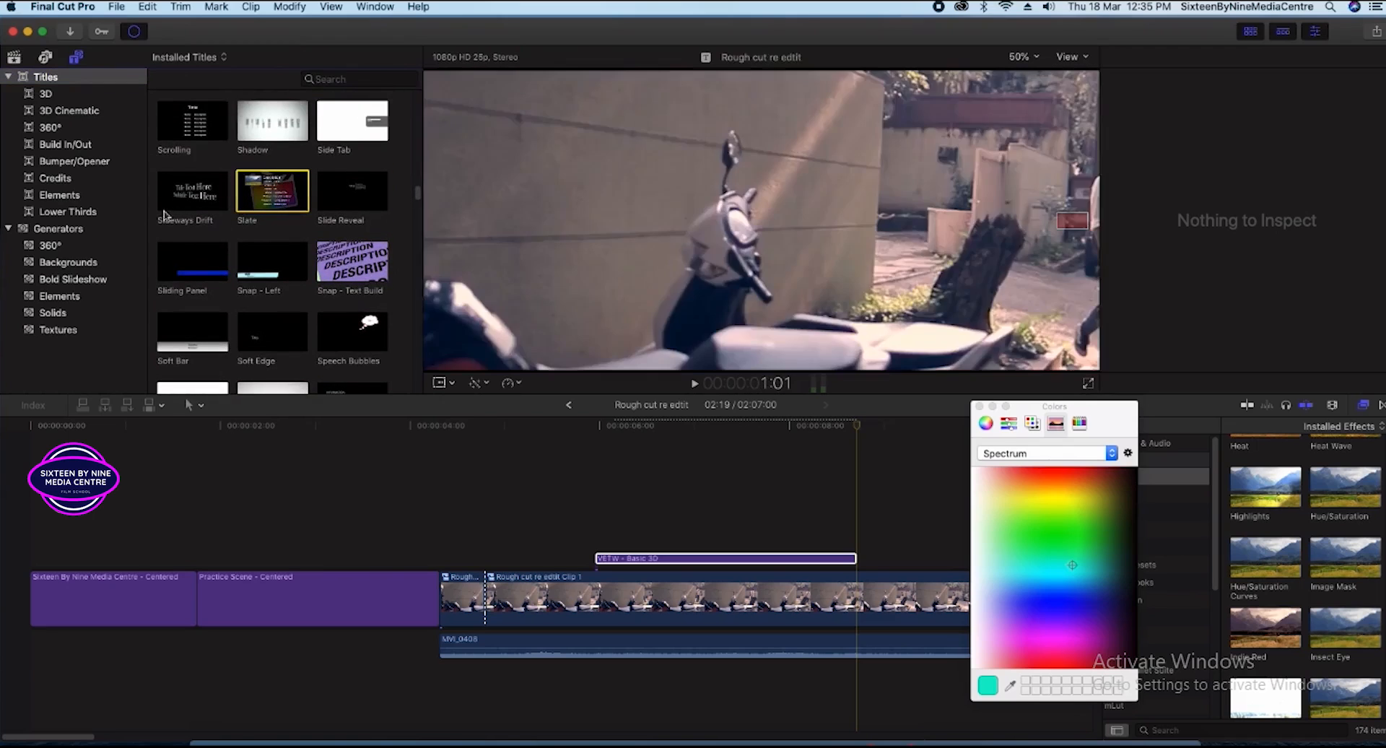
scroll(189, 192, up, 1)
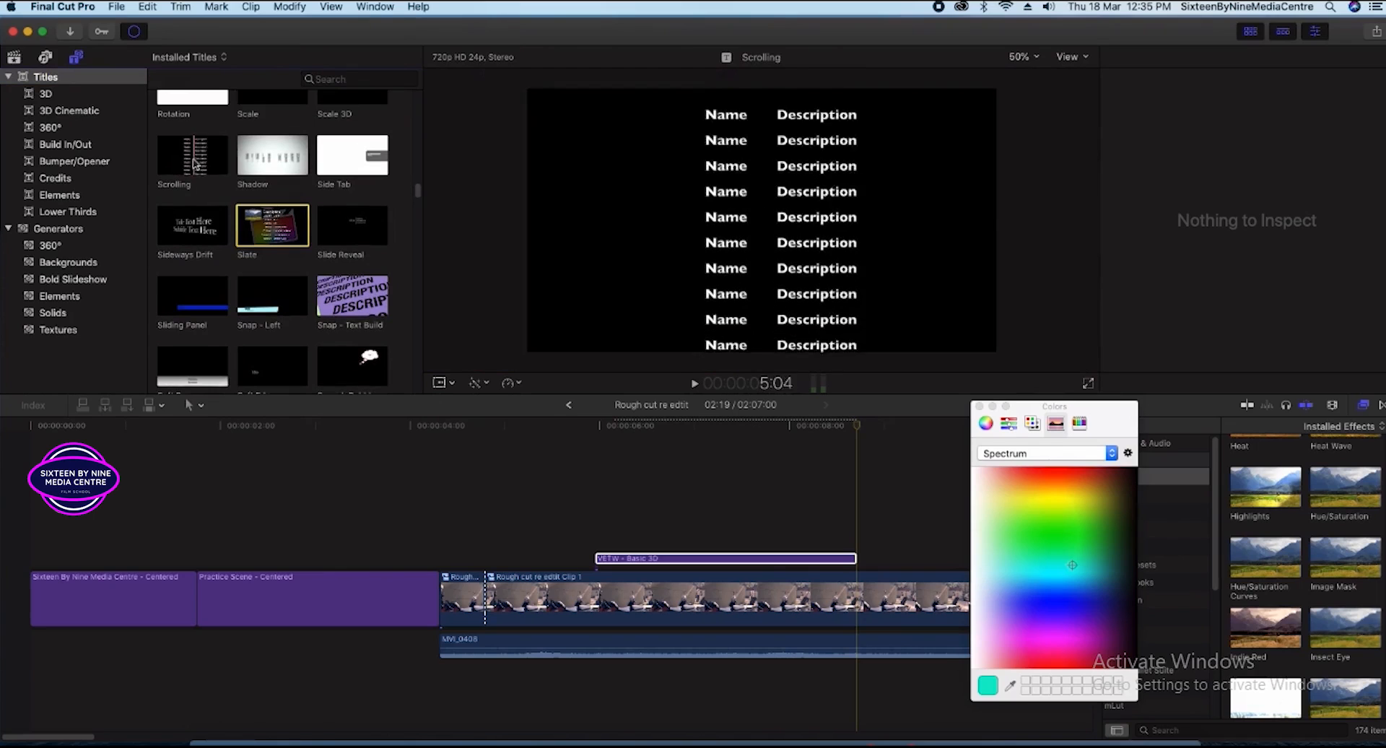
drag(855, 426, 659, 426)
click(980, 406)
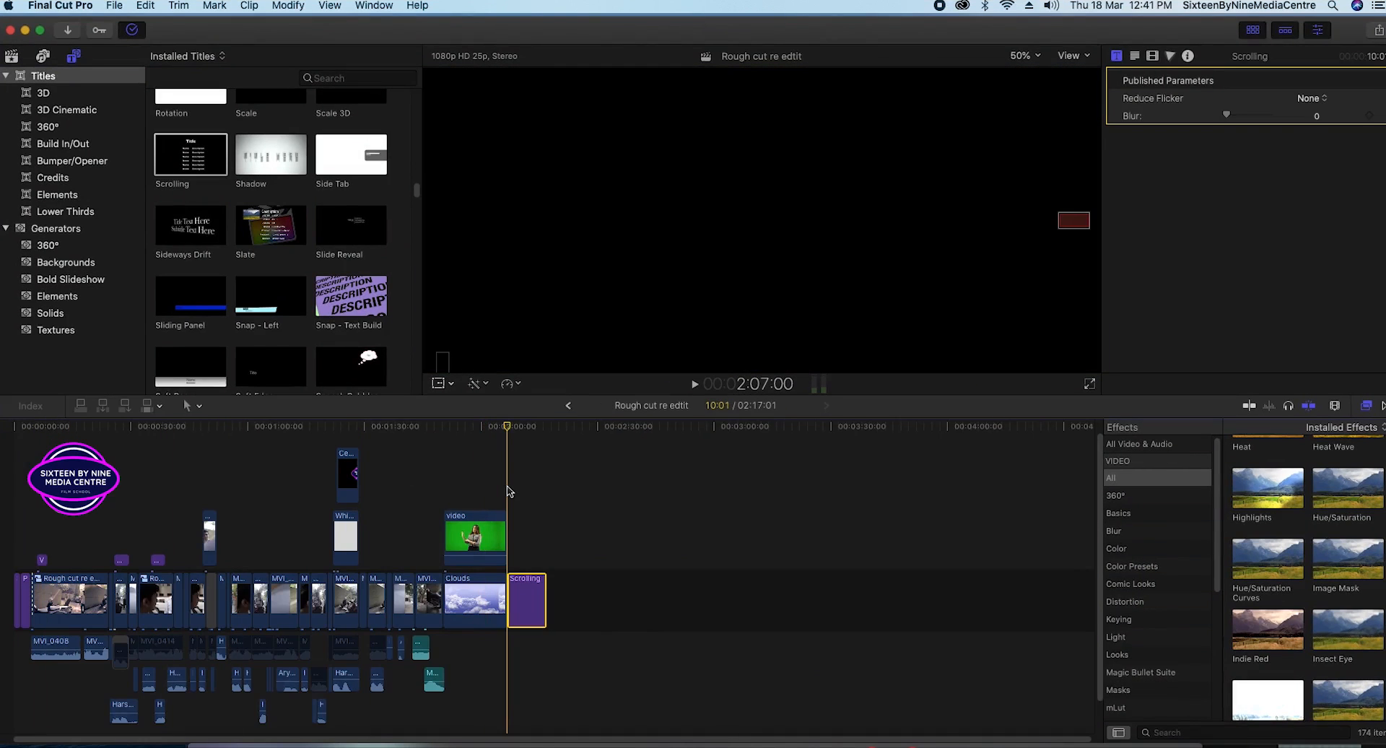
- Play the Scrolling title to examine how its credits roll, stopping at 2:10:01 where the heading shows
key(super+equal)
key(super+equal)
key(super+equal)
key(space)
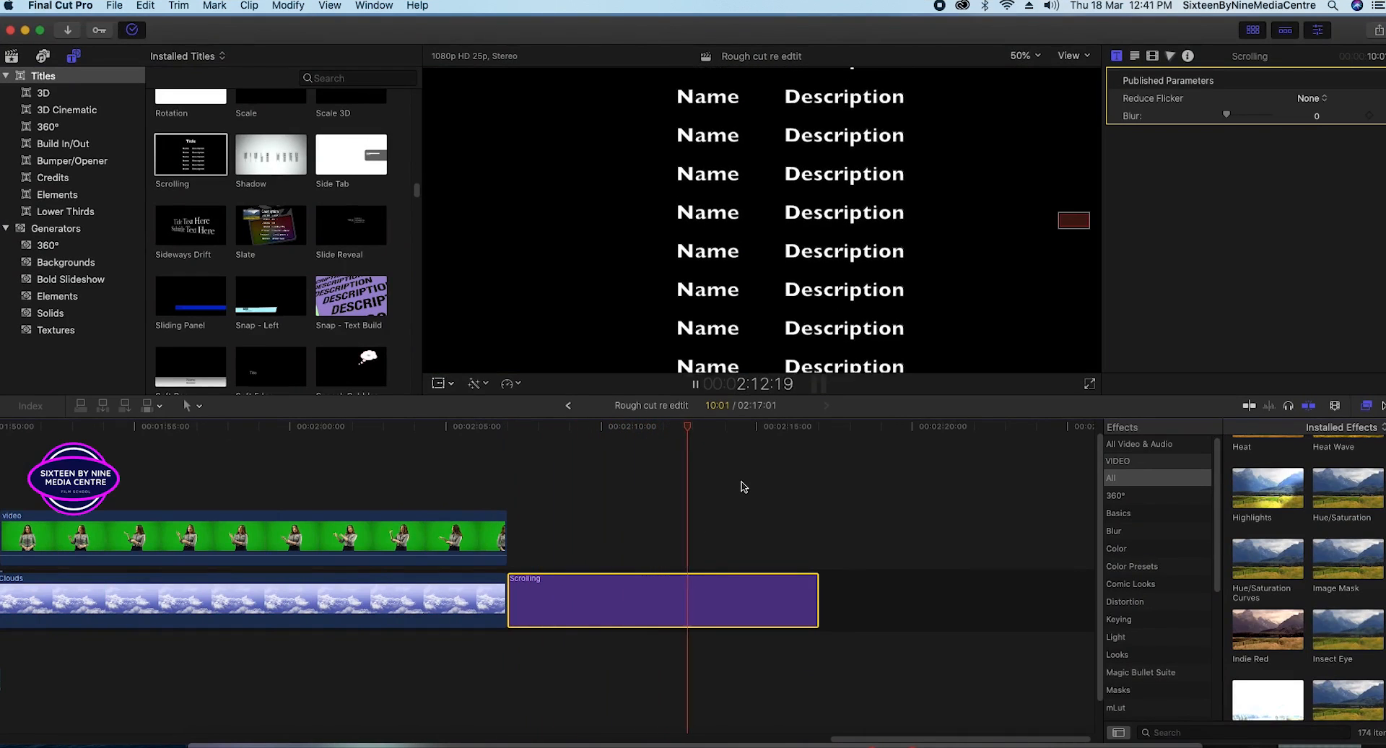
key(space)
drag(716, 429, 566, 428)
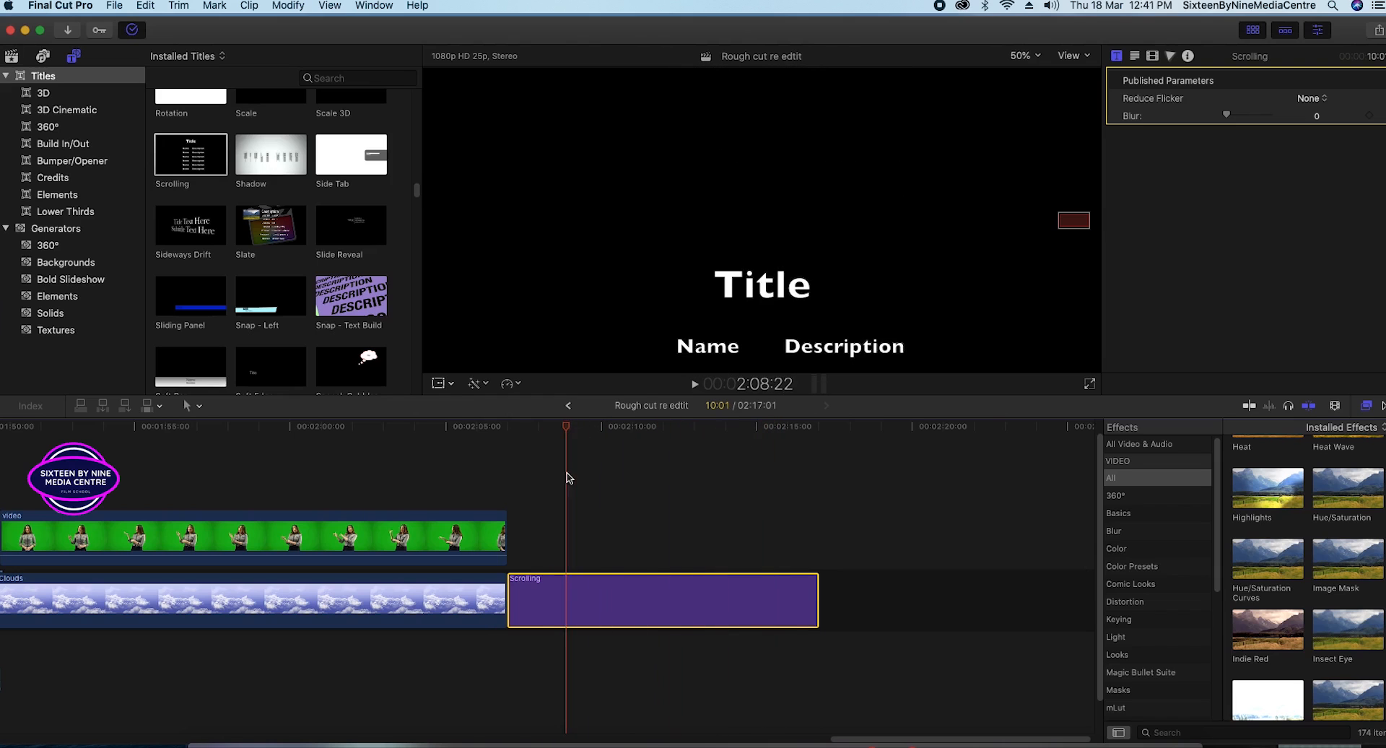
key(space)
key(space)
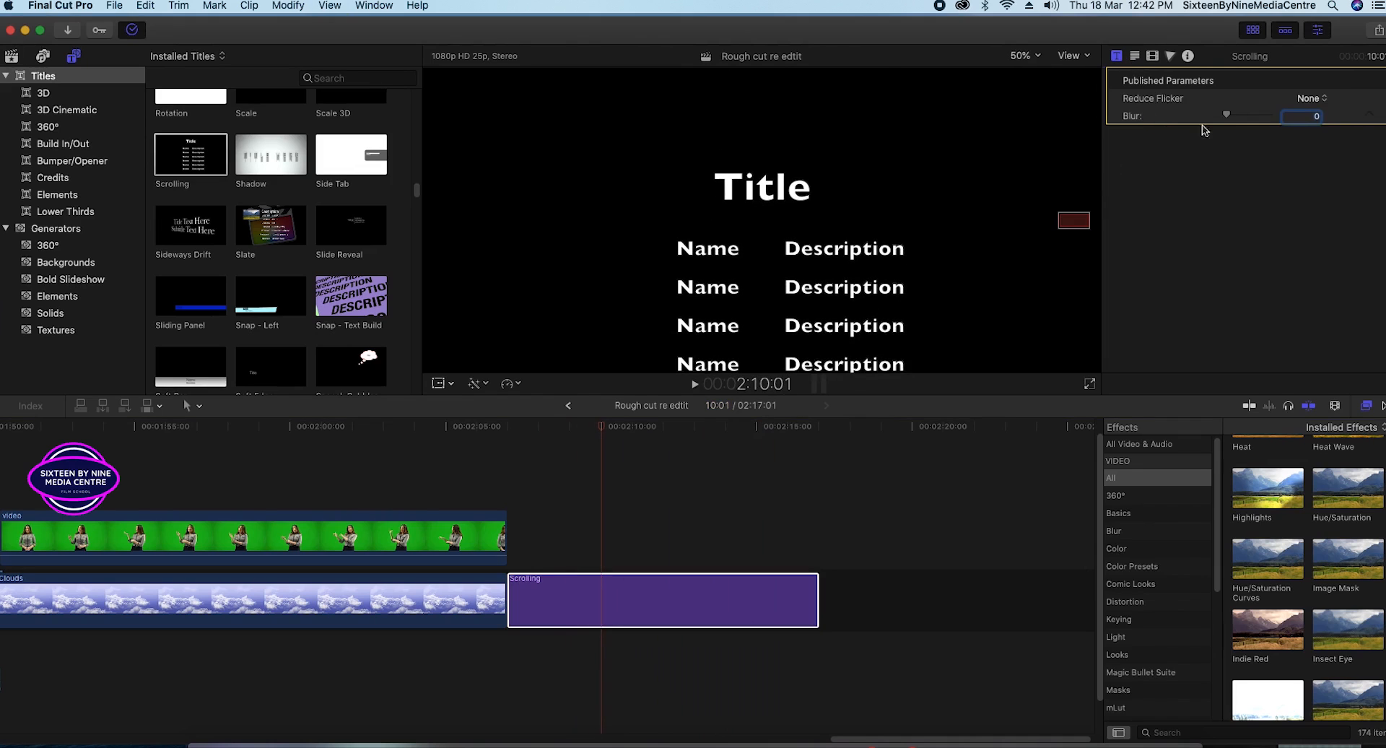
- Replace the "Title" heading text of the Scrolling title with "VETW"
click(1135, 57)
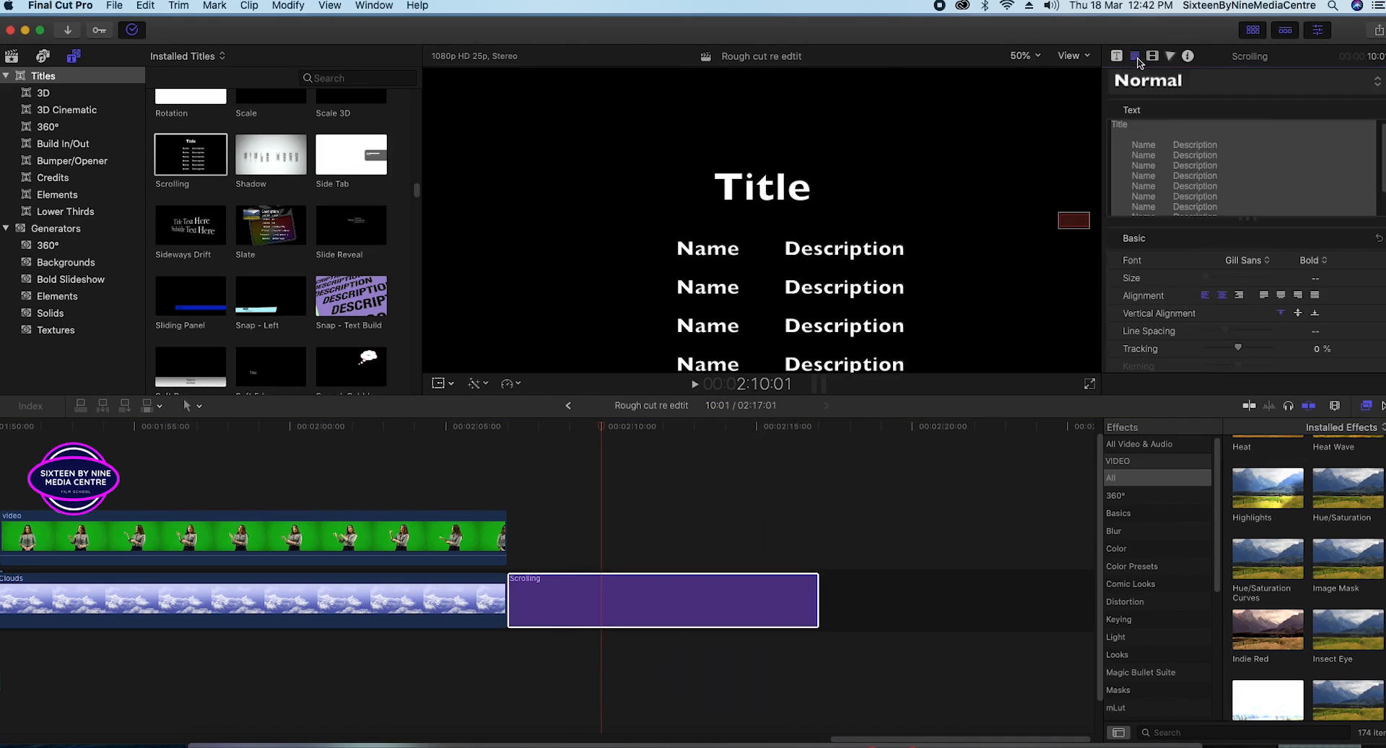
click(1136, 129)
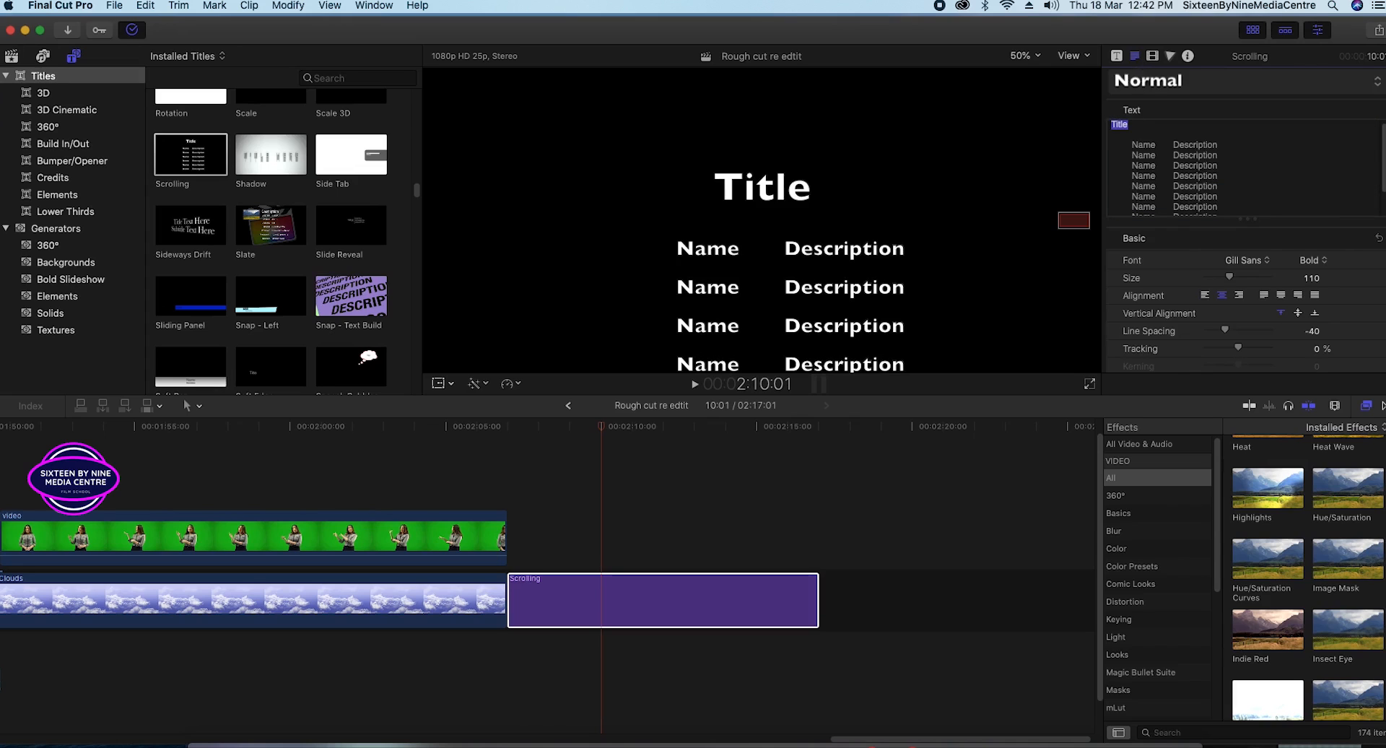
key(BackSpace)
text(v)
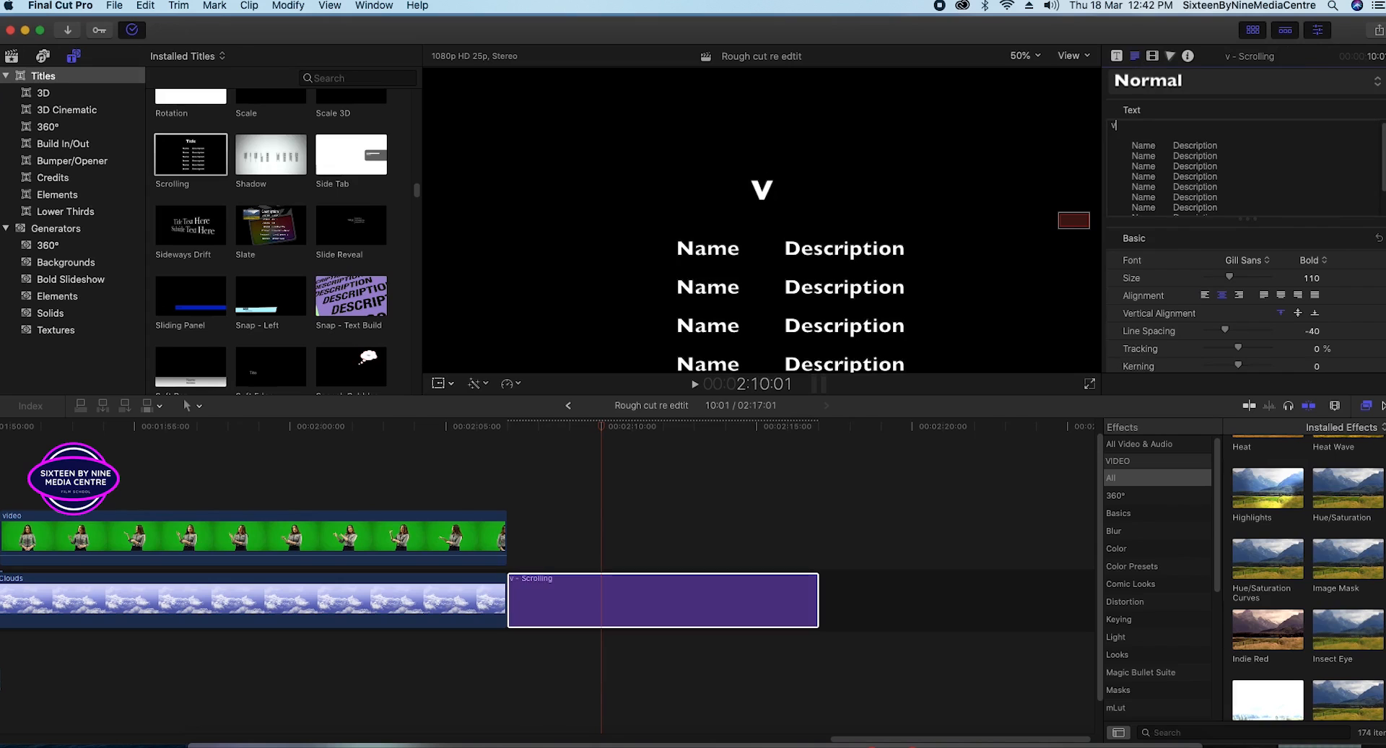
text(ETW)
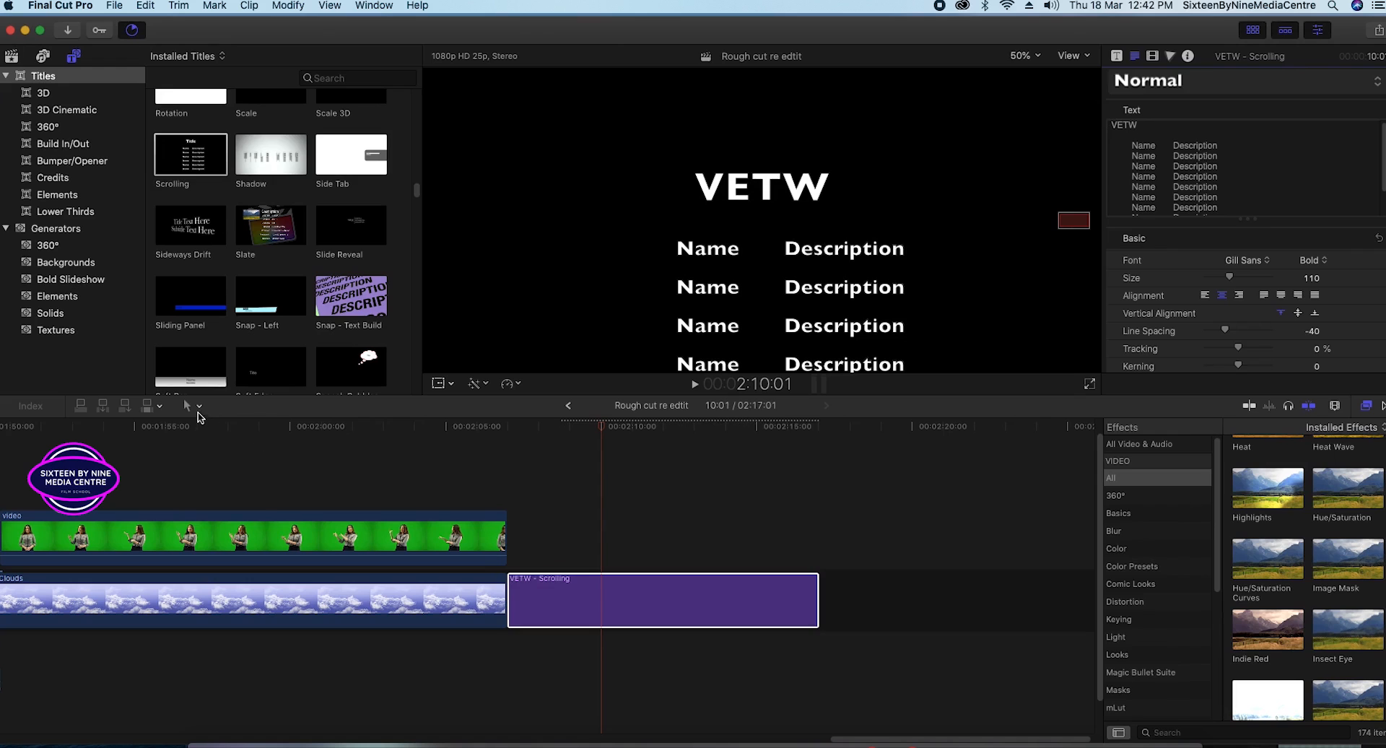
- Activate the Select tool and play the Scrolling title from its start several times to examine how fast the credits roll
click(199, 406)
click(215, 425)
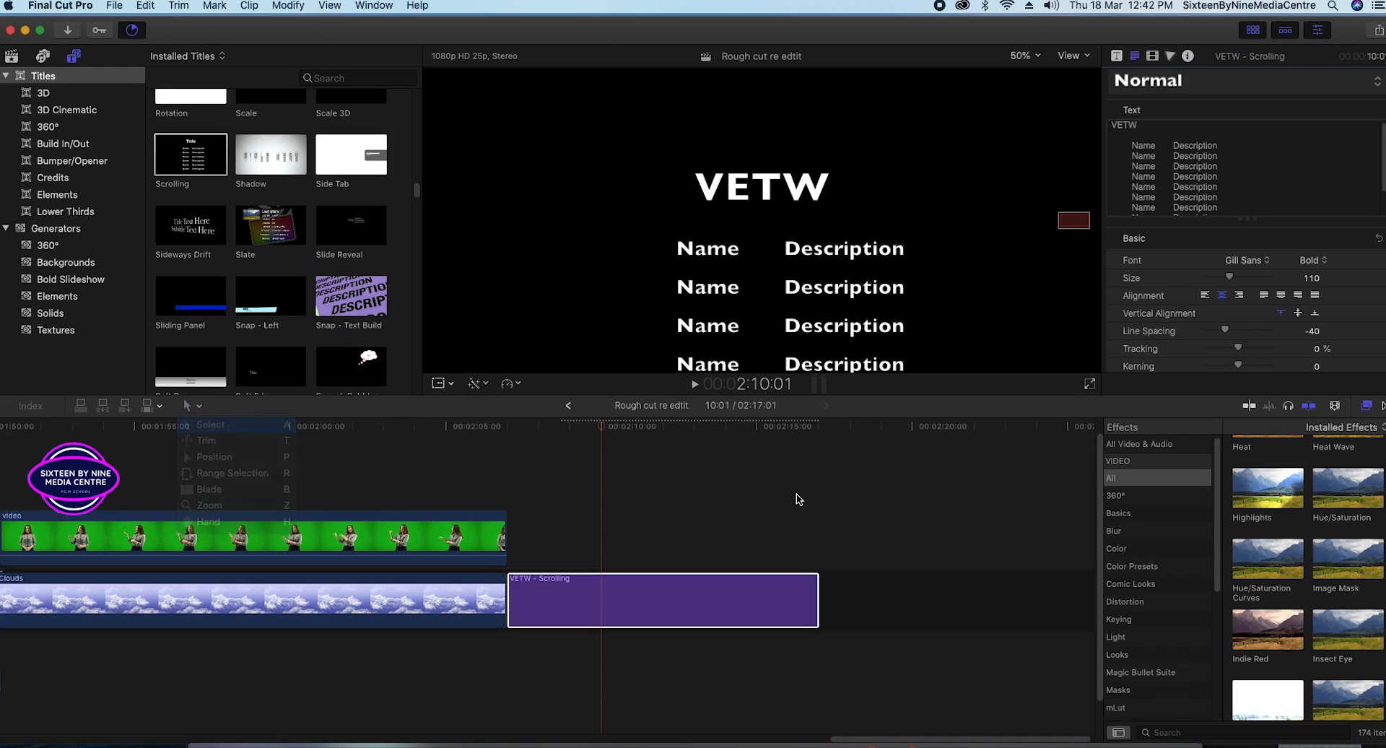
drag(592, 433, 509, 437)
key(space)
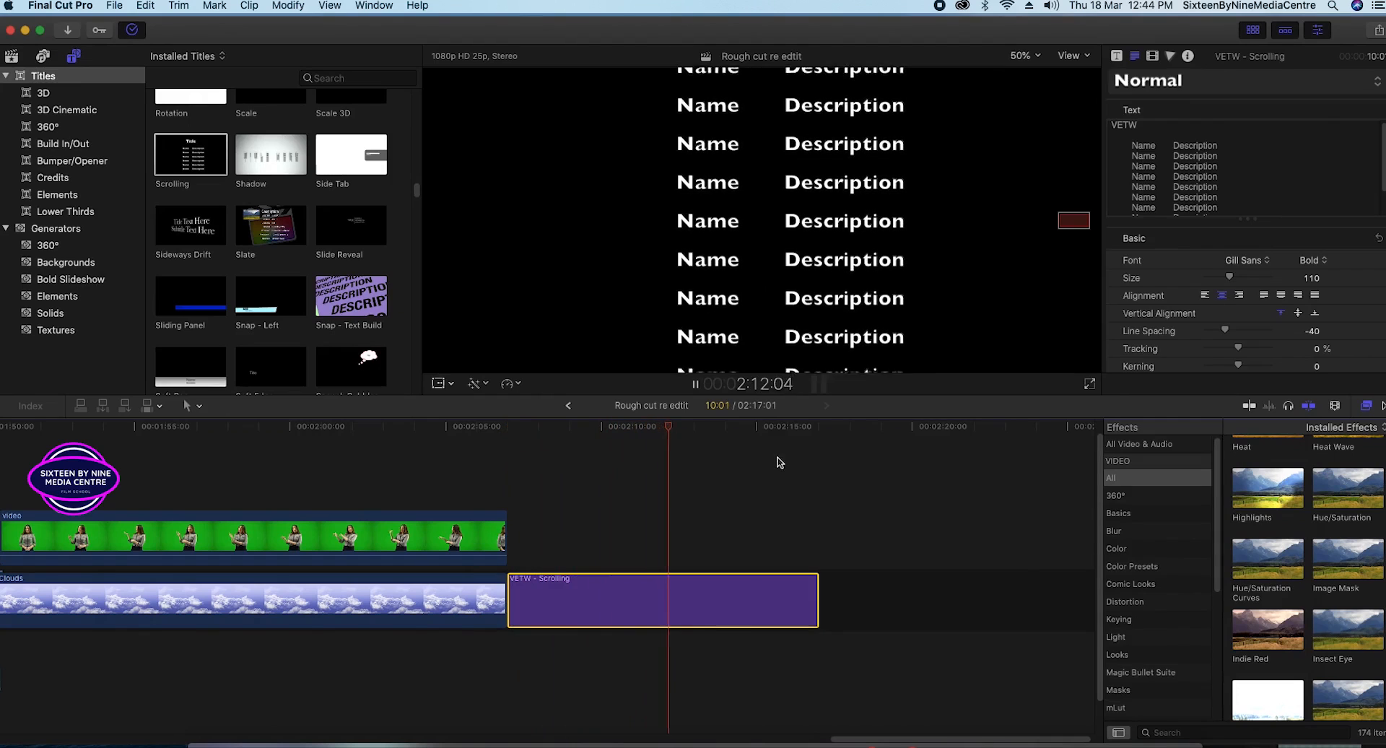
drag(728, 428, 512, 455)
key(space)
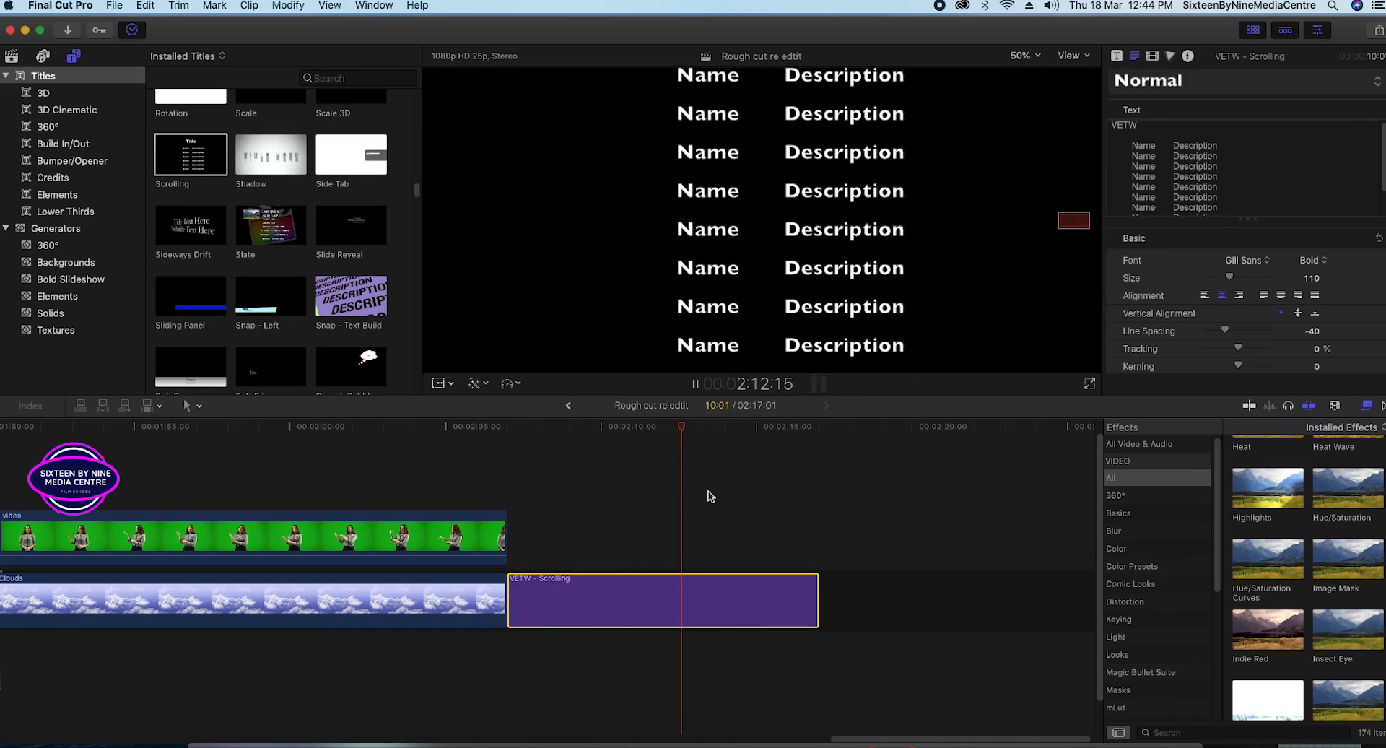
drag(507, 428, 570, 440)
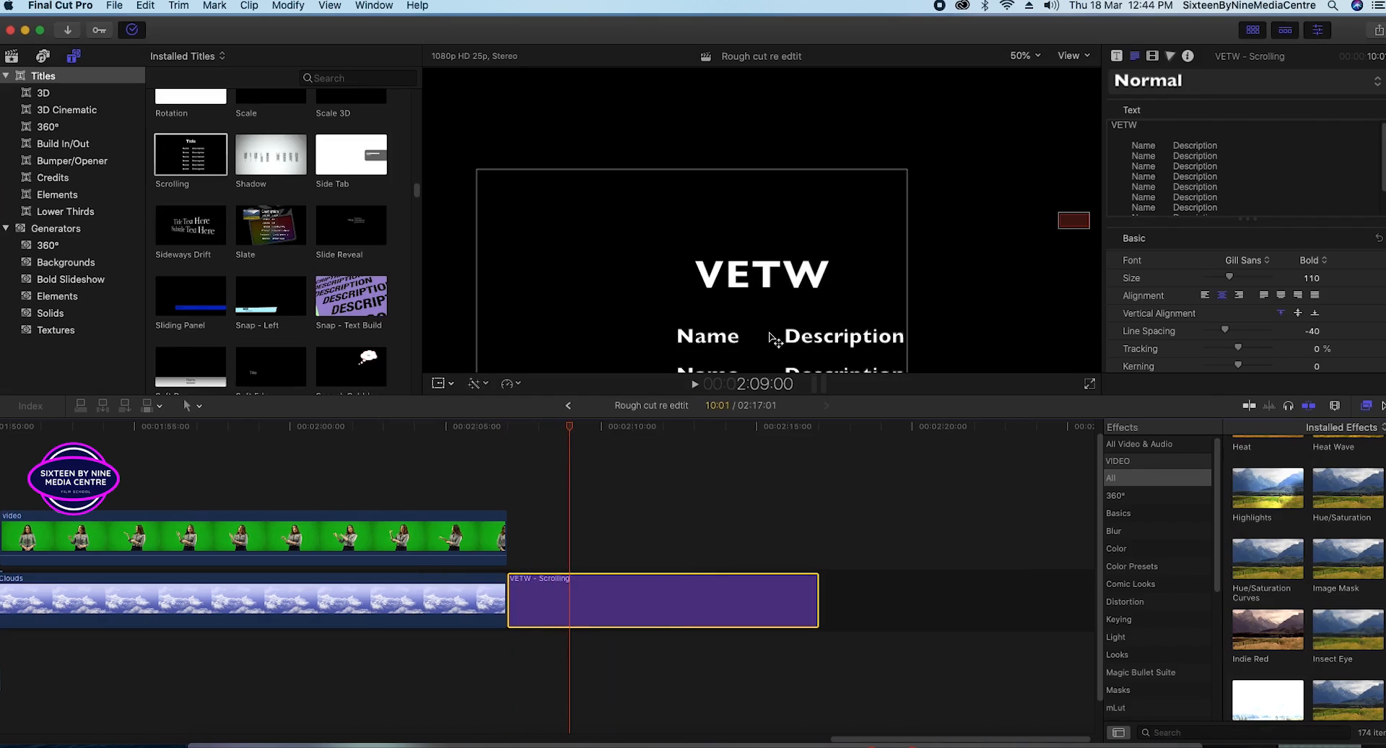
key(space)
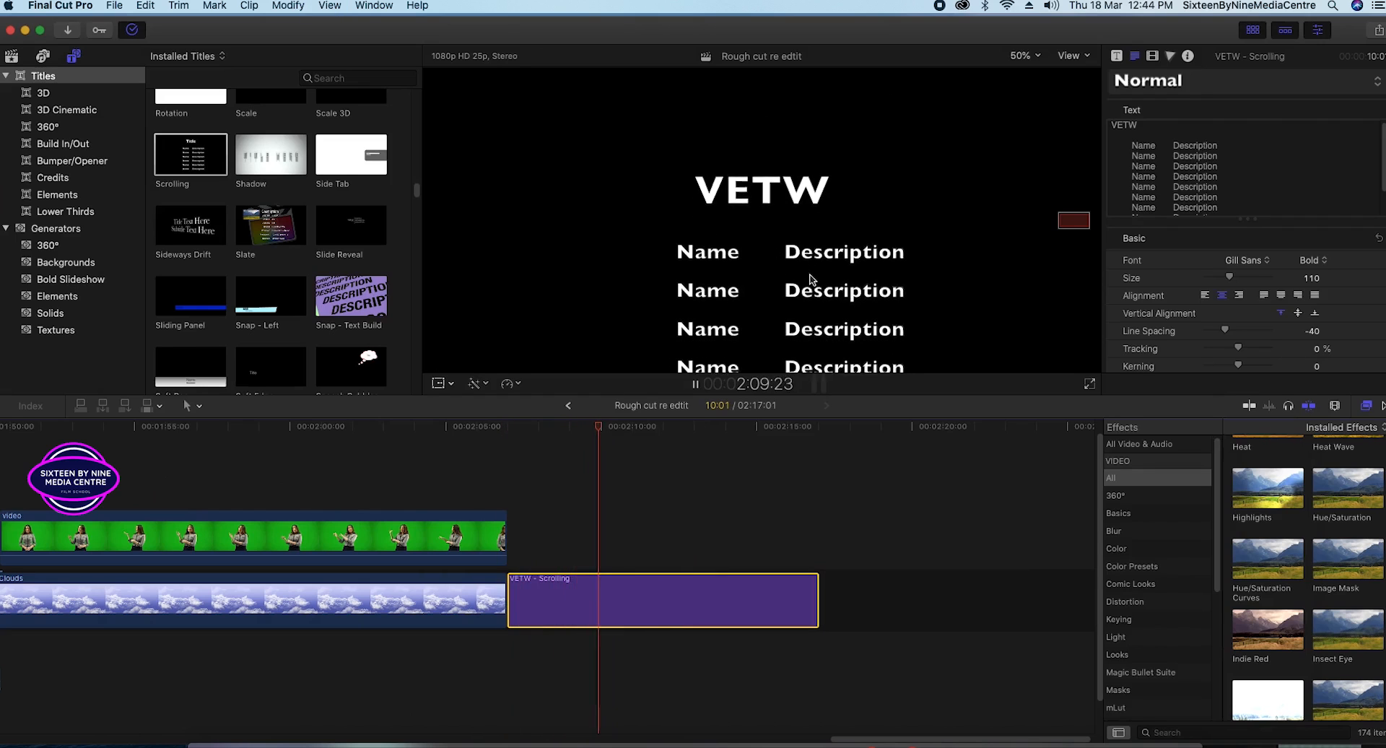
key(space)
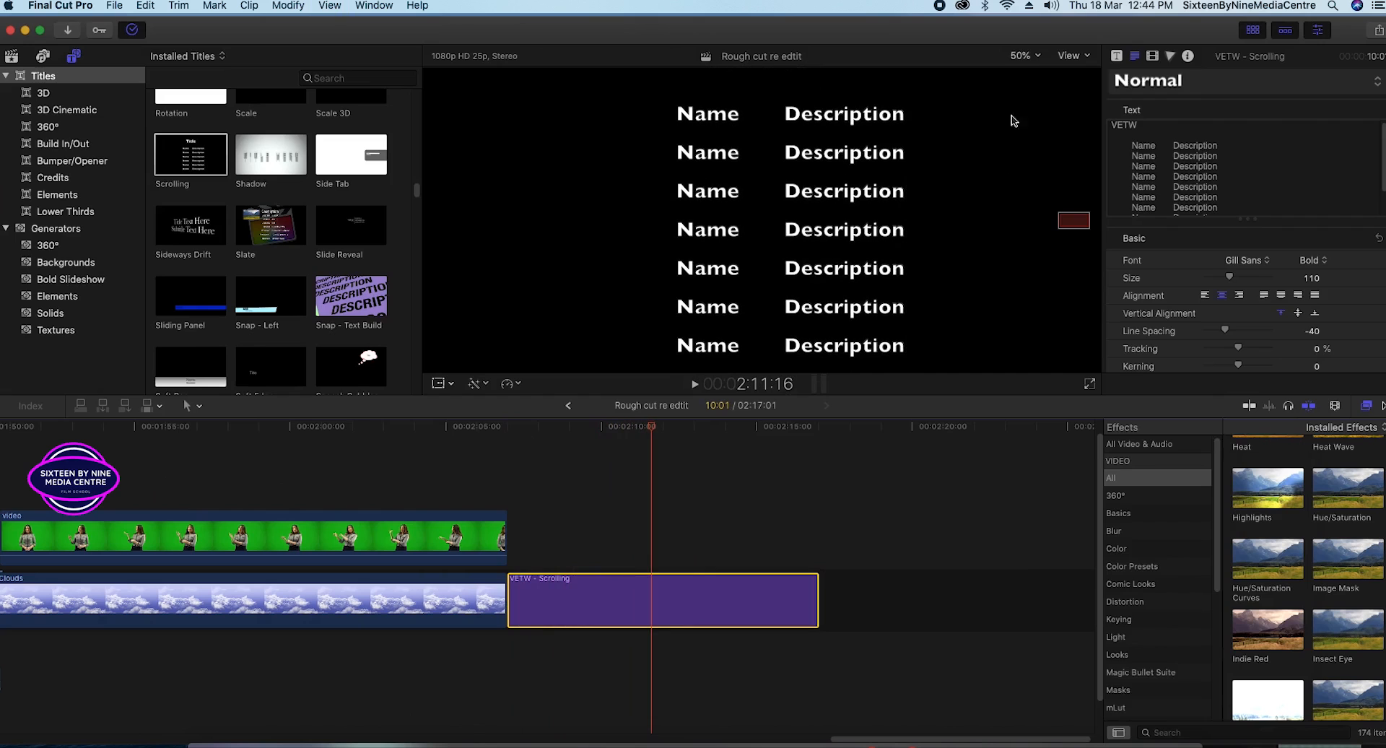
- Fit the whole frame in the viewer and replay the Scrolling title from near its start, stopping at 2:10:04
click(1028, 58)
click(1025, 68)
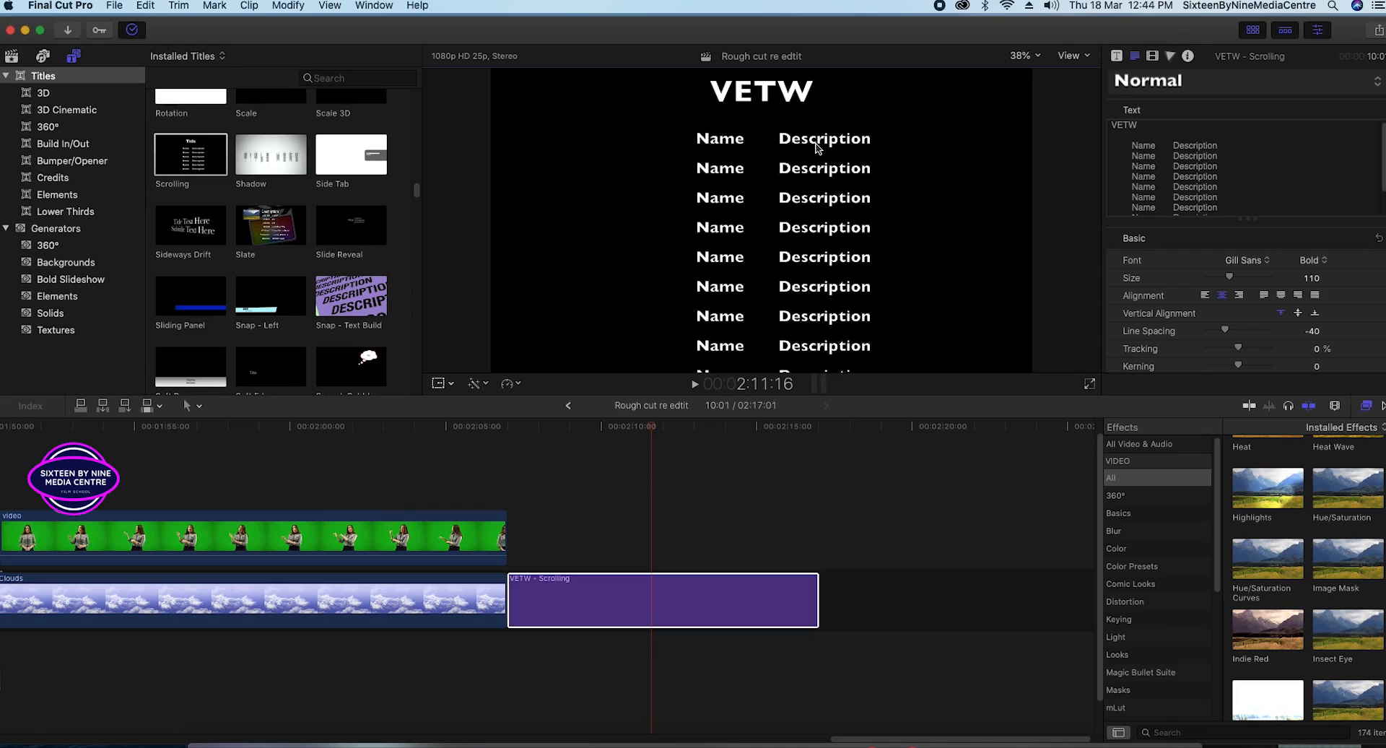
key(space)
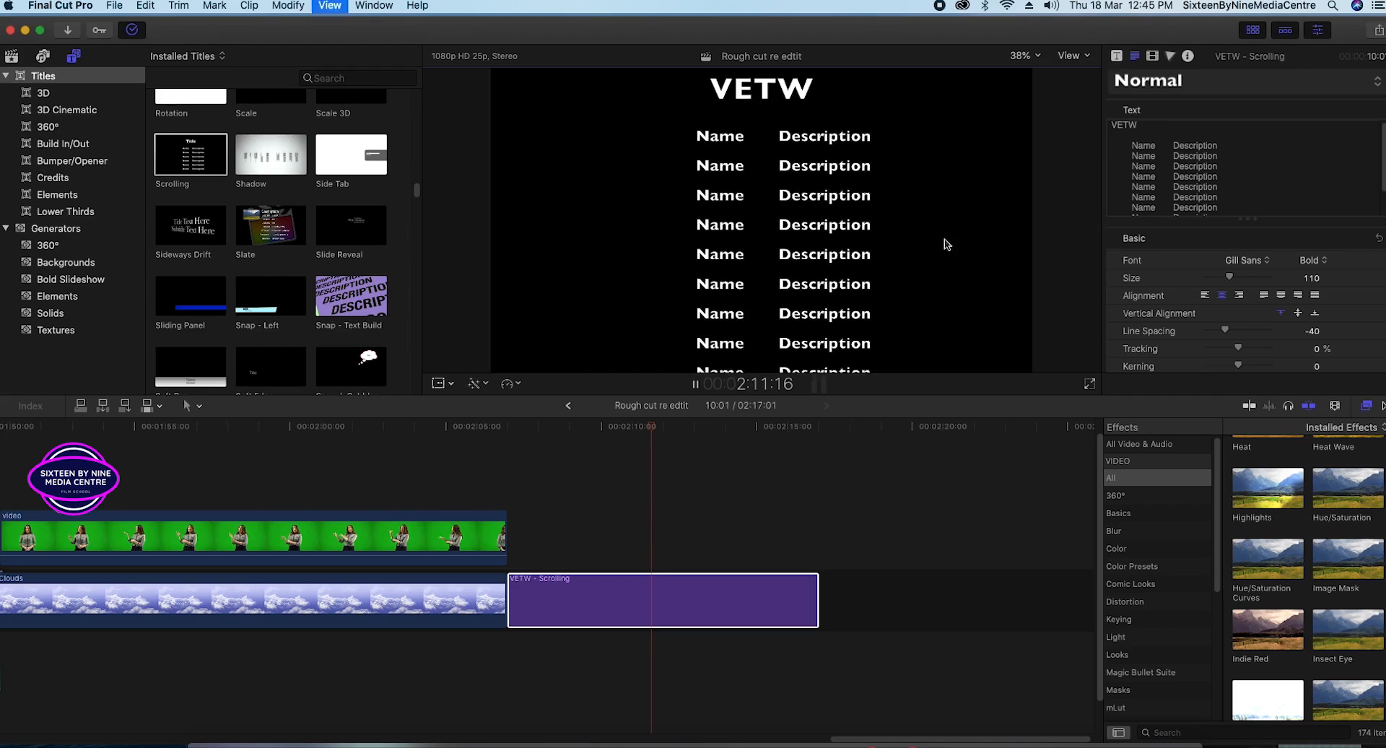
key(space)
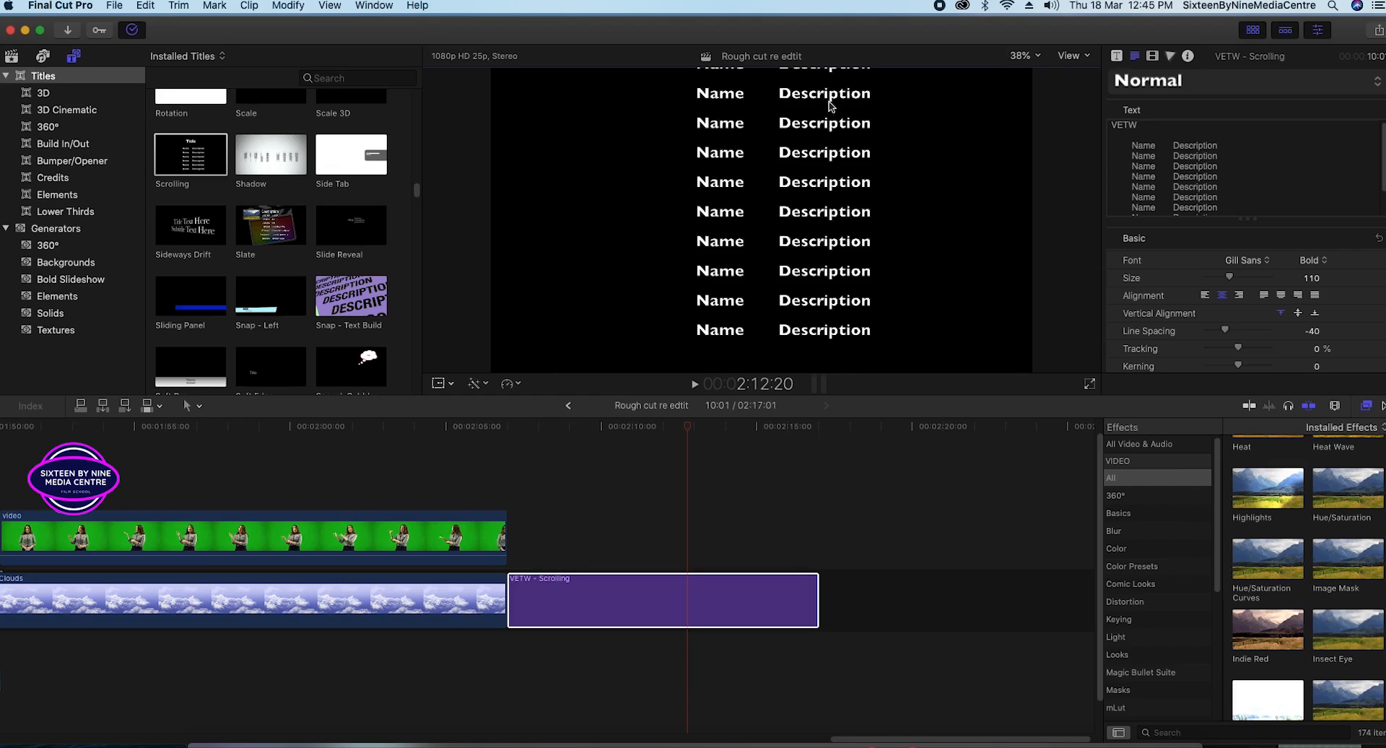
drag(686, 431, 545, 468)
key(space)
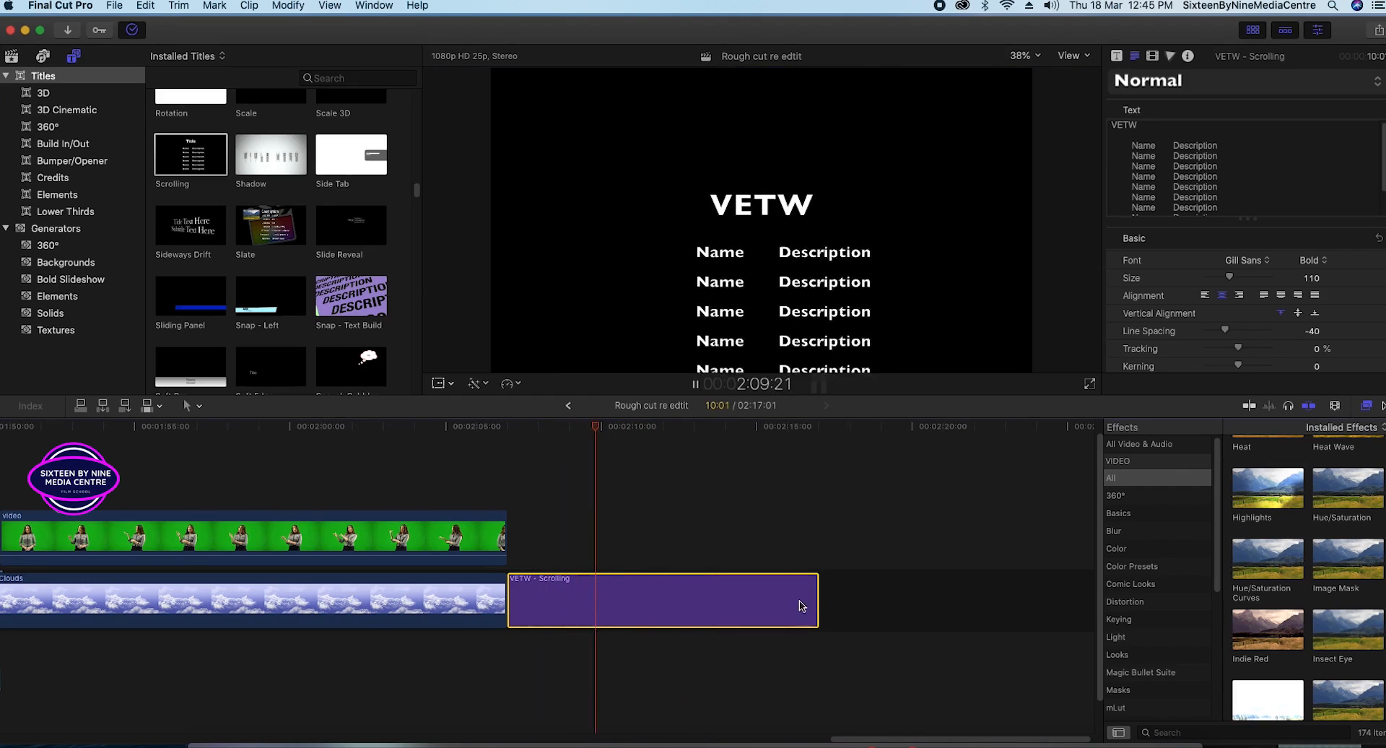
key(space)
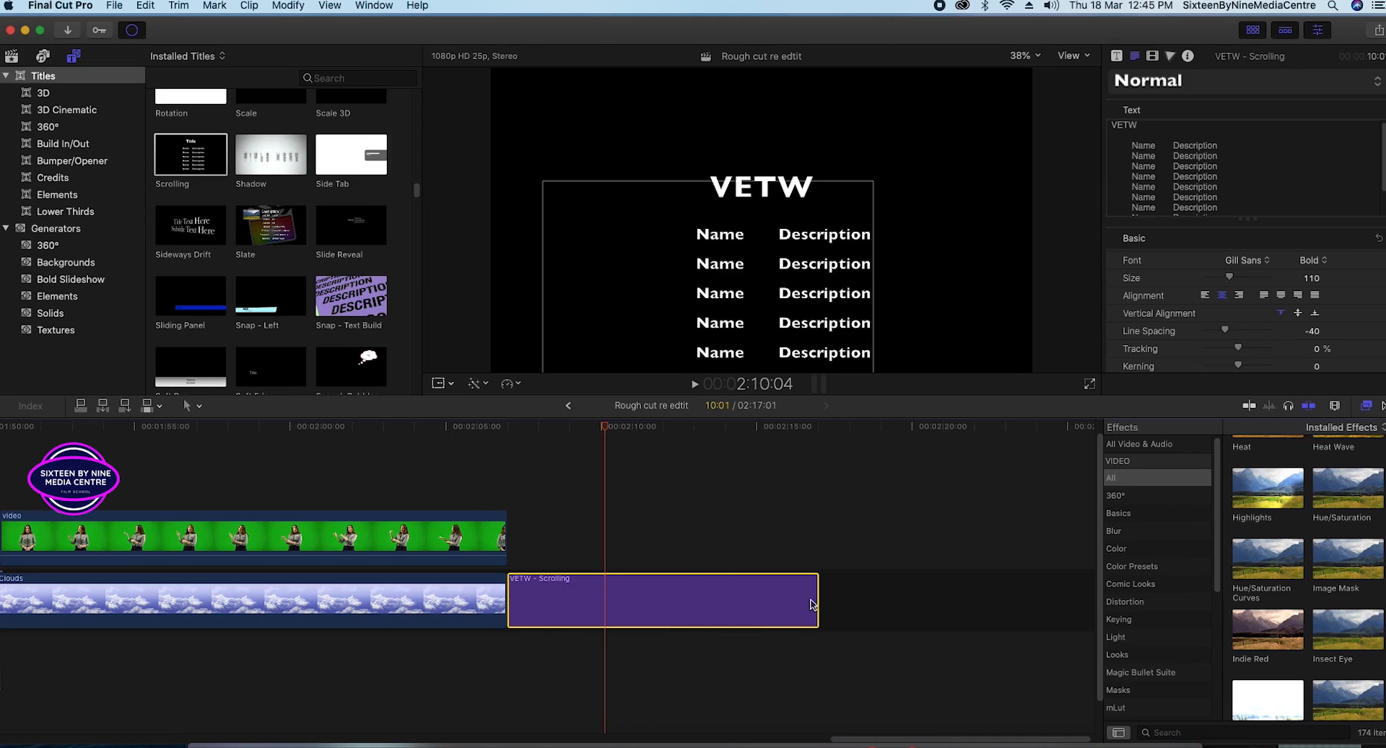
- Extend the end of the Scrolling title to 2:21:05 and play it from its start to examine the roll speed
drag(816, 604, 948, 604)
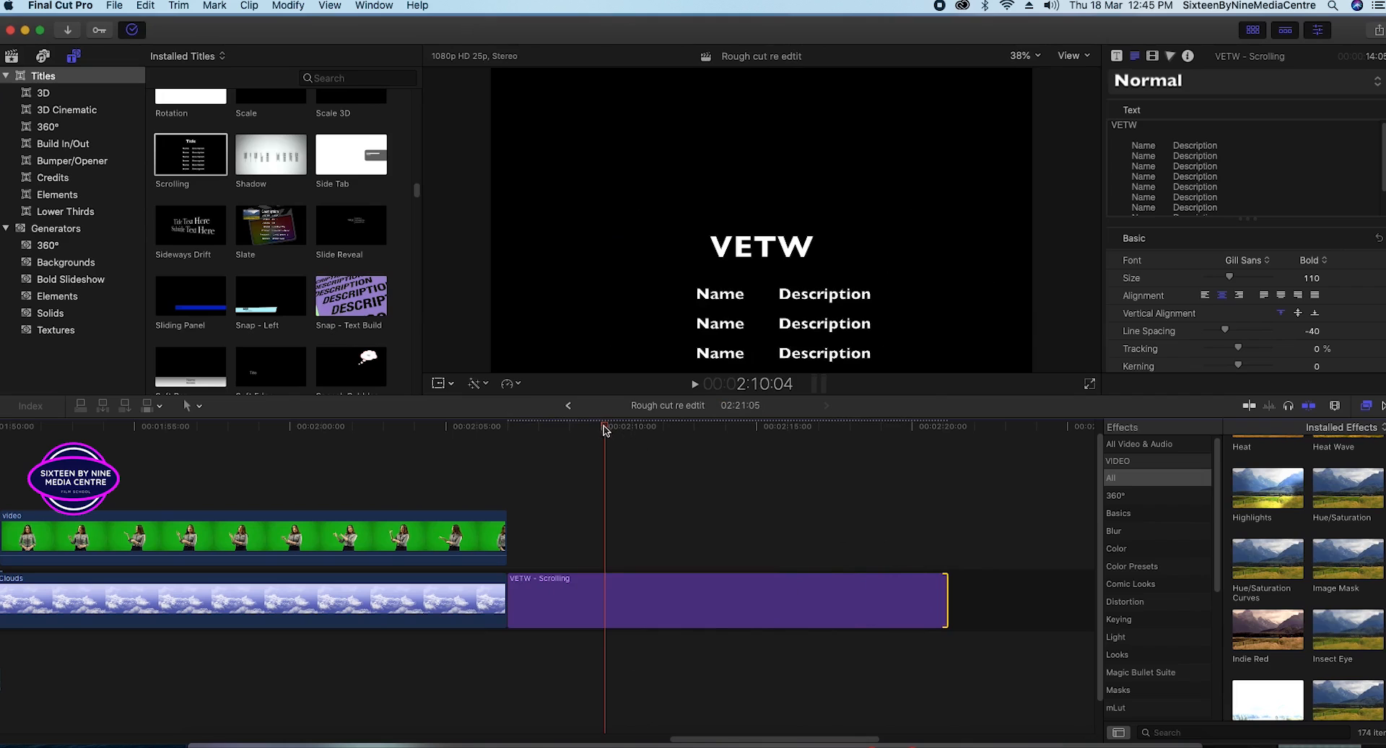
click(510, 441)
key(space)
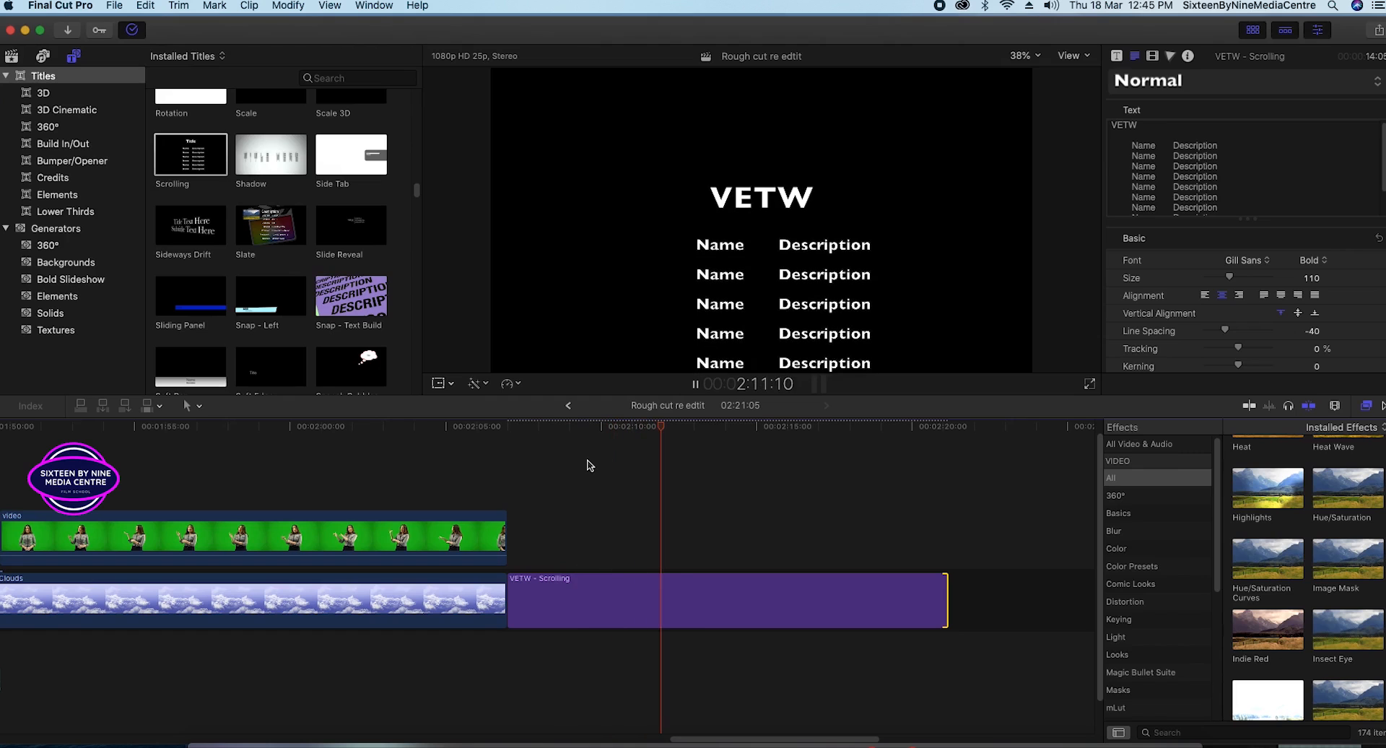
key(space)
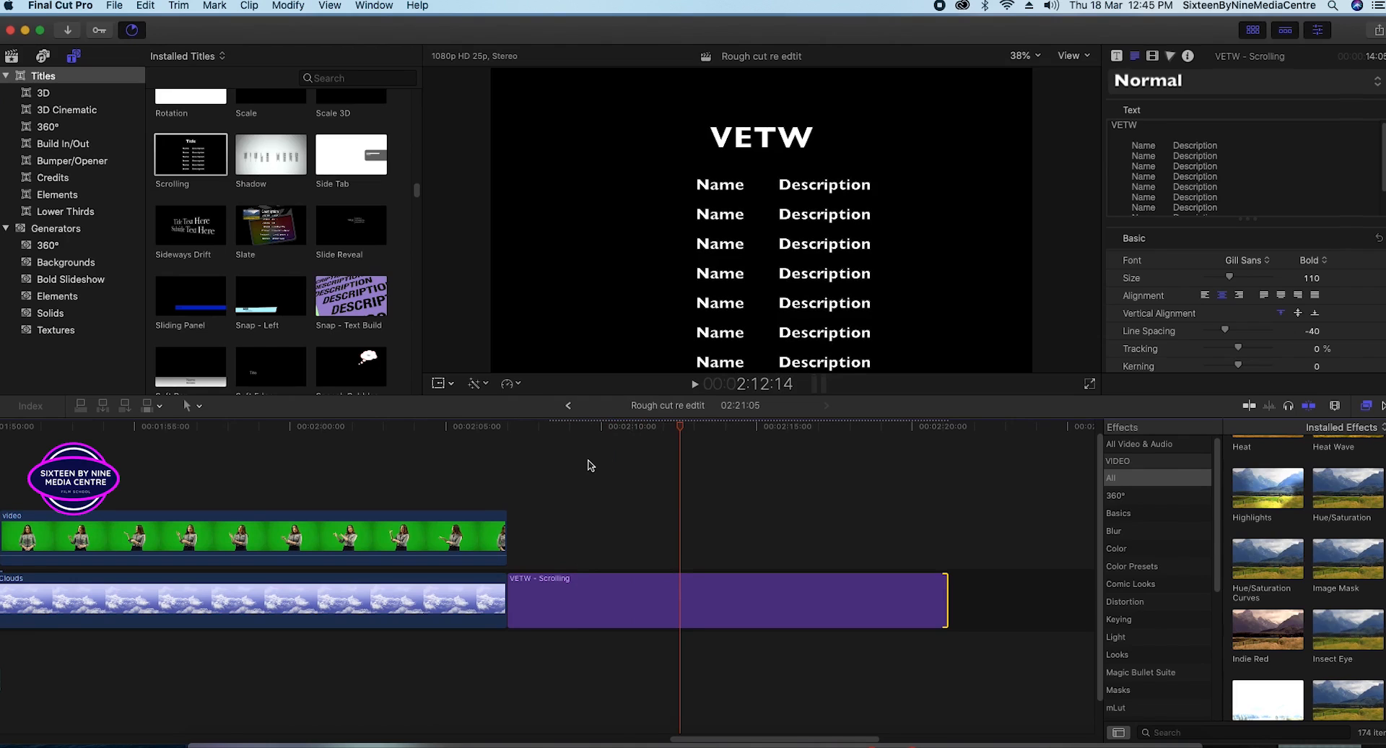
click(137, 36)
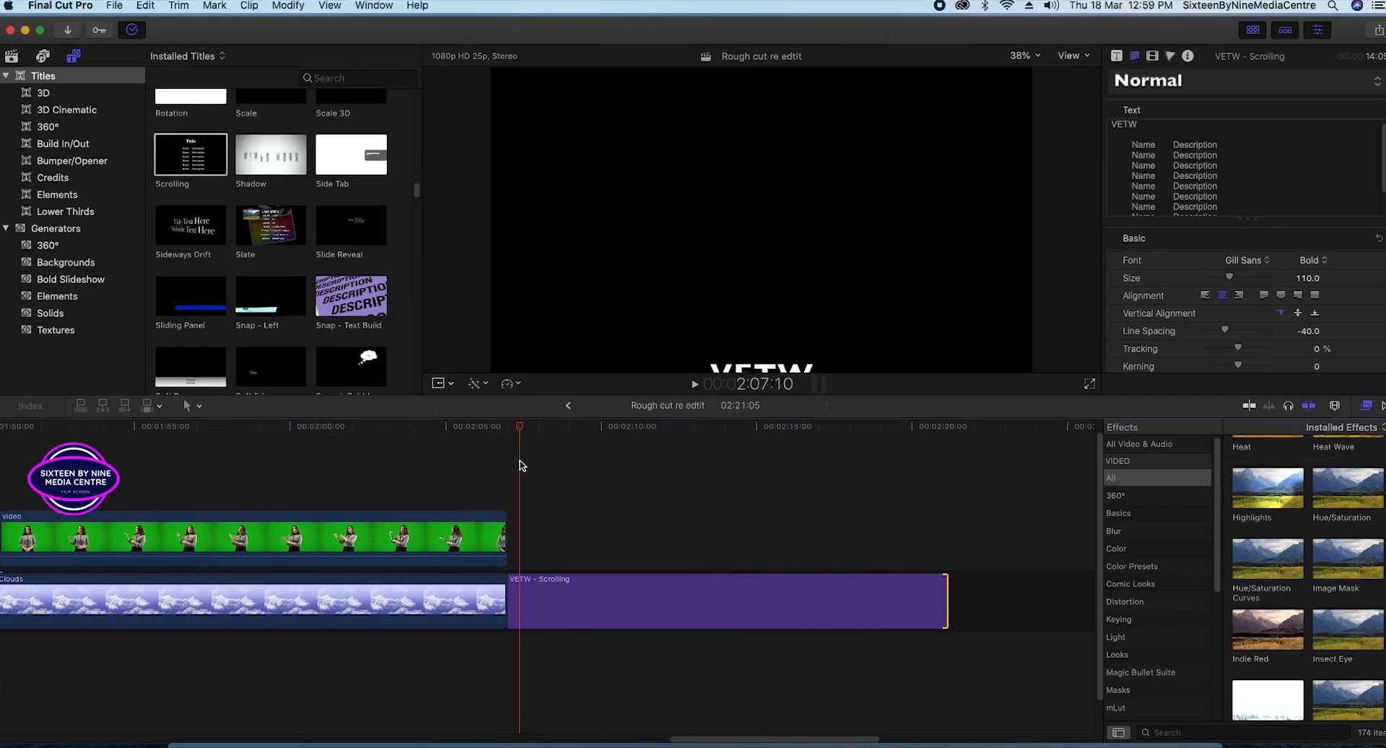
key(space)
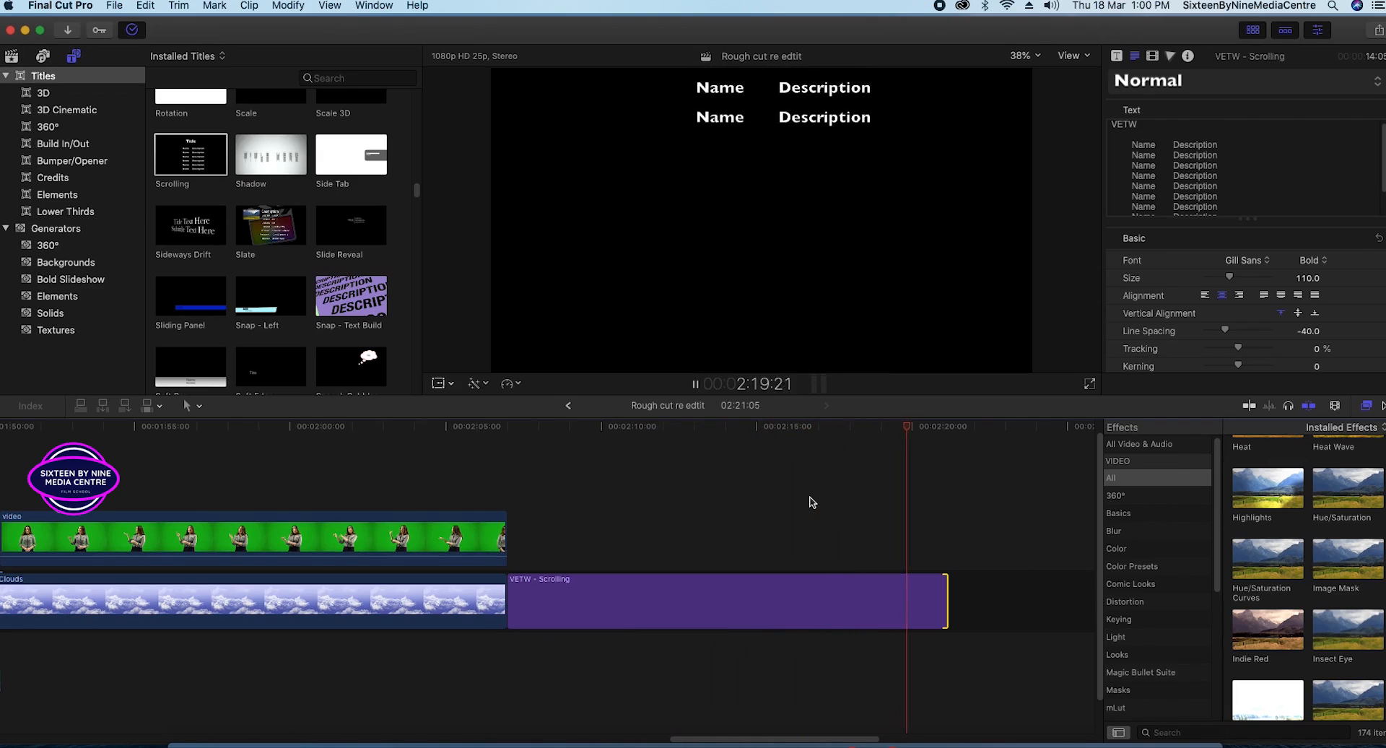
key(space)
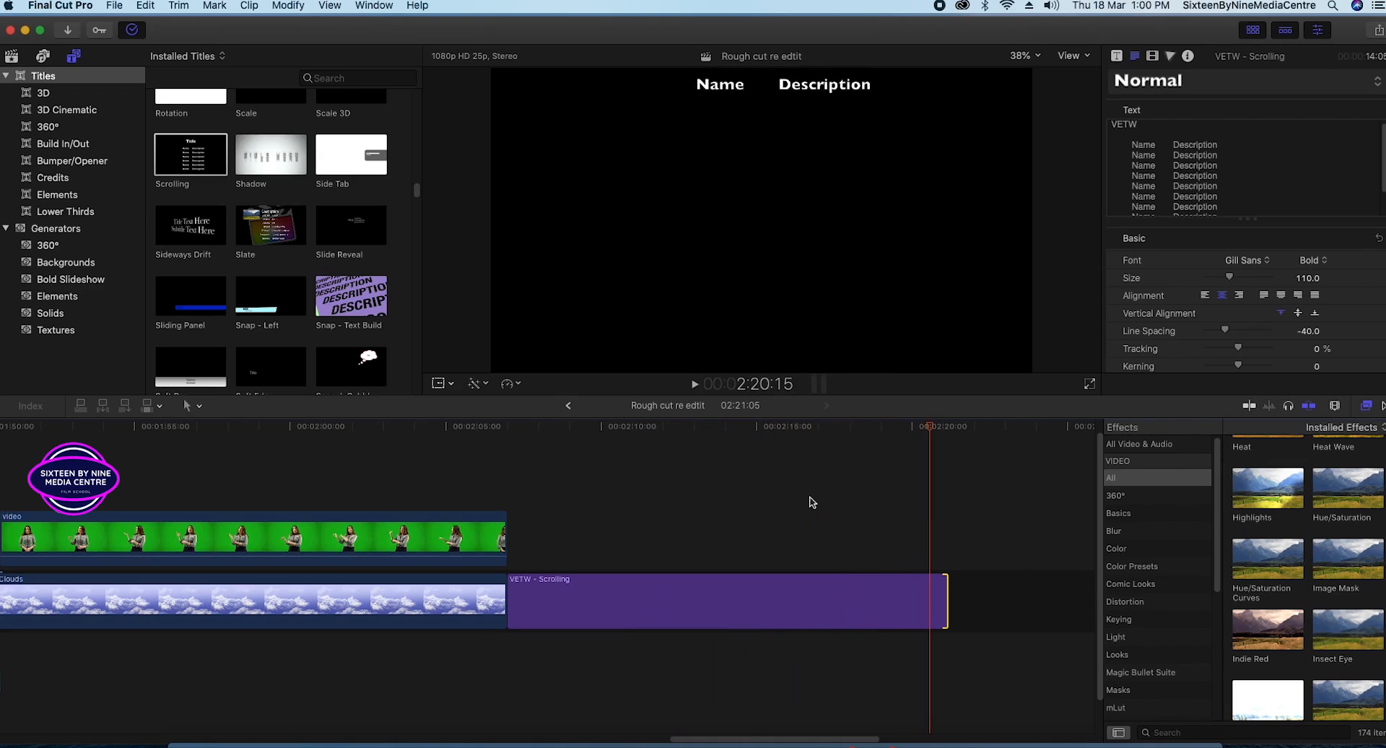
key(space)
- Shorten the Scrolling title so it ends at 2:08:13 and play it from just before its start
drag(941, 606, 552, 609)
click(452, 498)
key(space)
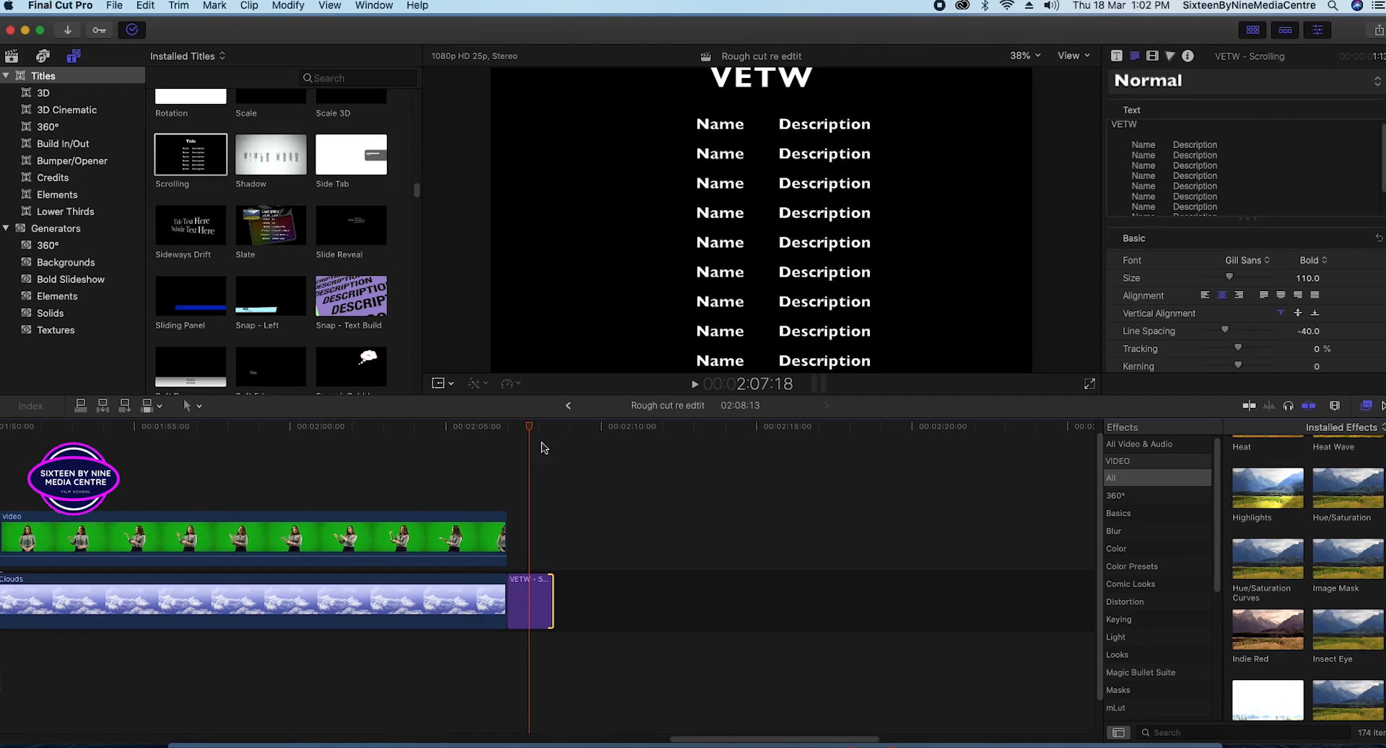
click(553, 599)
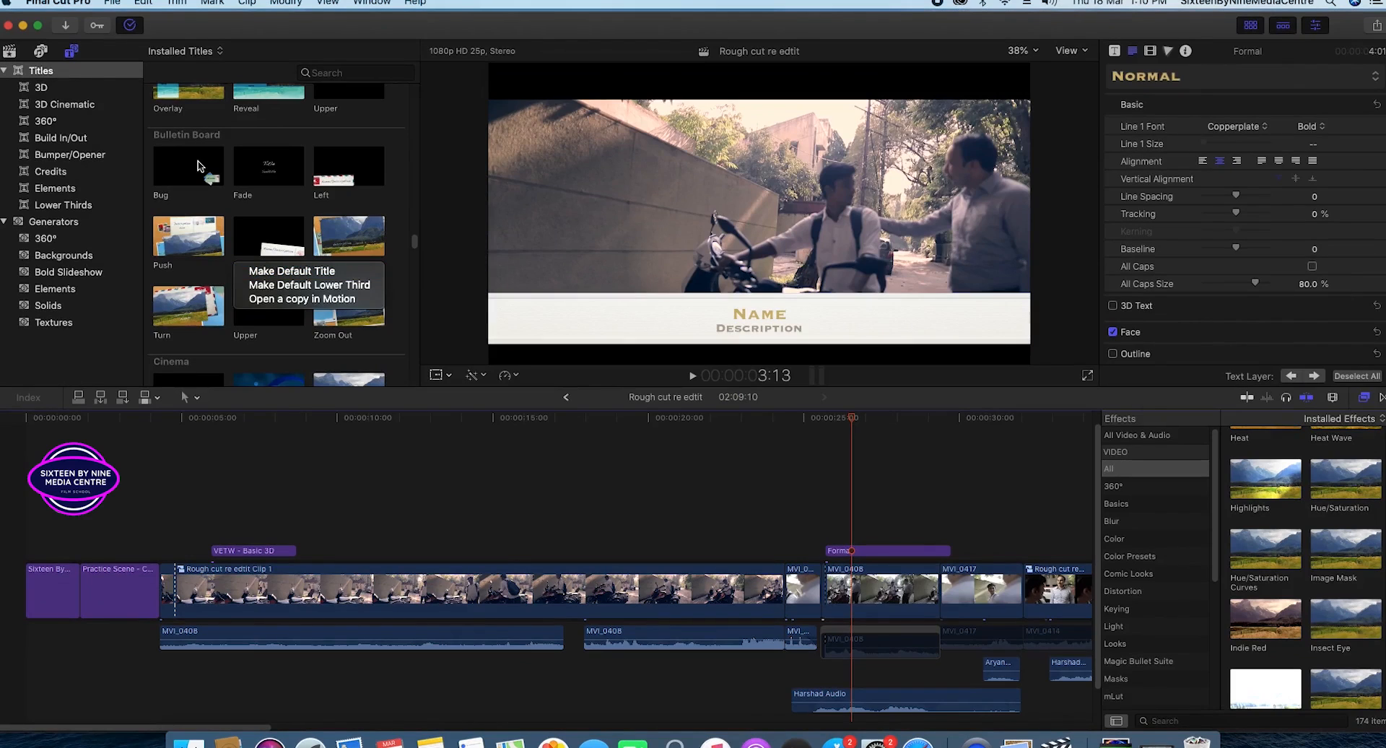
- Find the Basic Title among the installed titles and connect it above Rough cut re edtit Clip 1 at about 14 seconds
click(238, 121)
scroll(266, 147, down, 15)
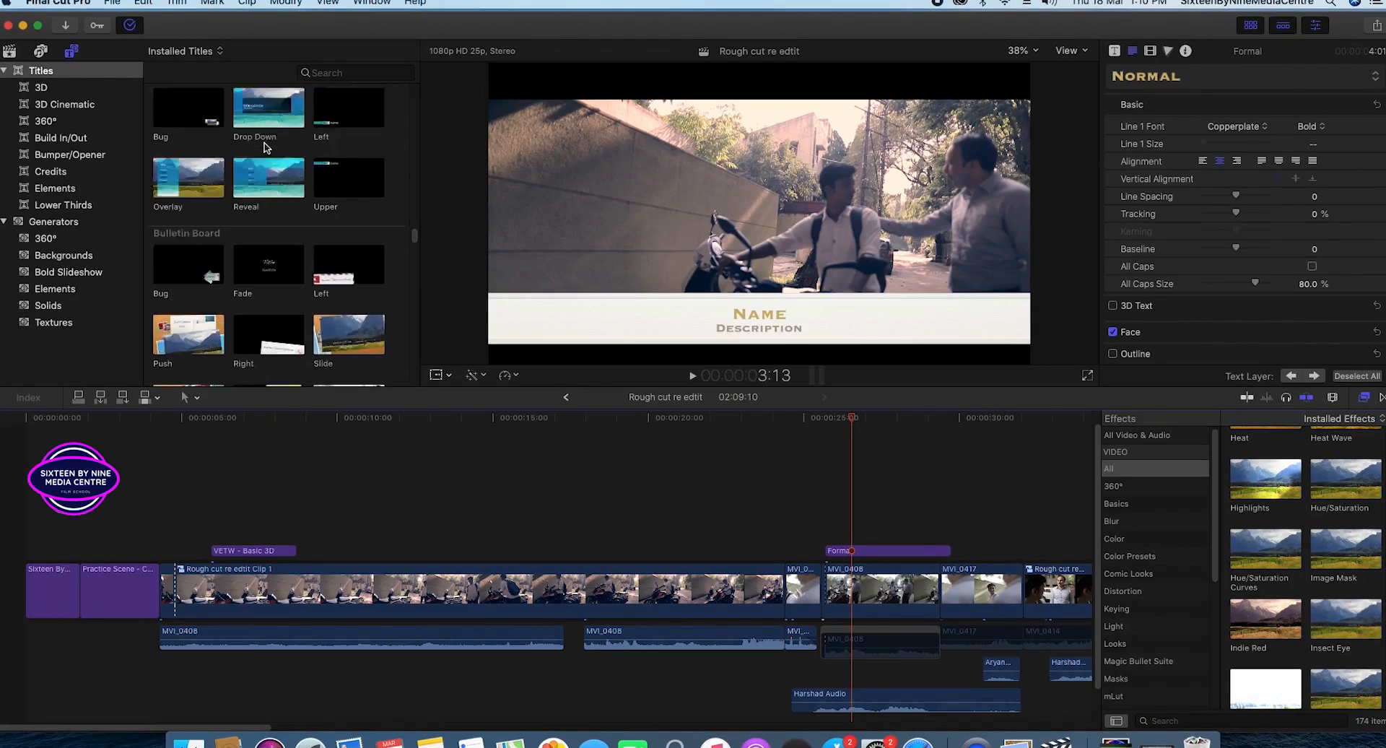
scroll(265, 147, up, 6)
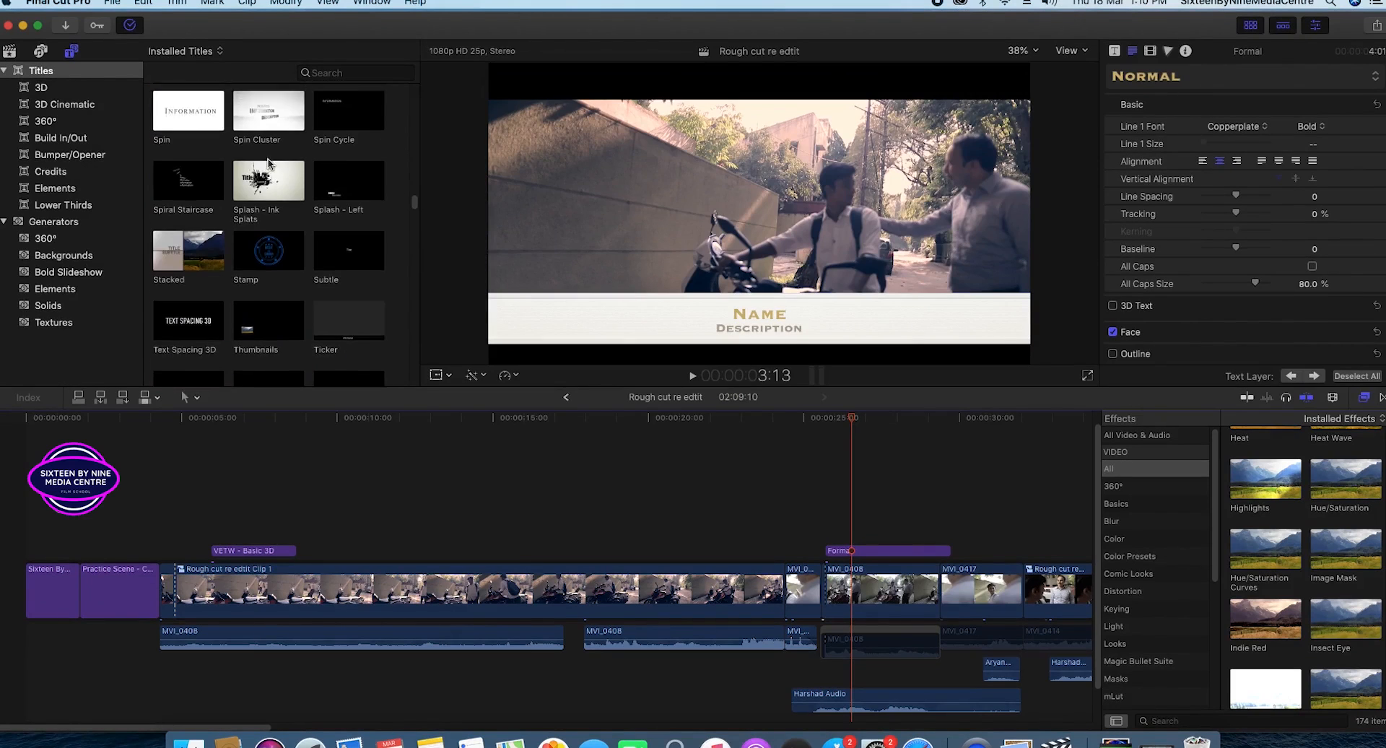
scroll(240, 230, up, 5)
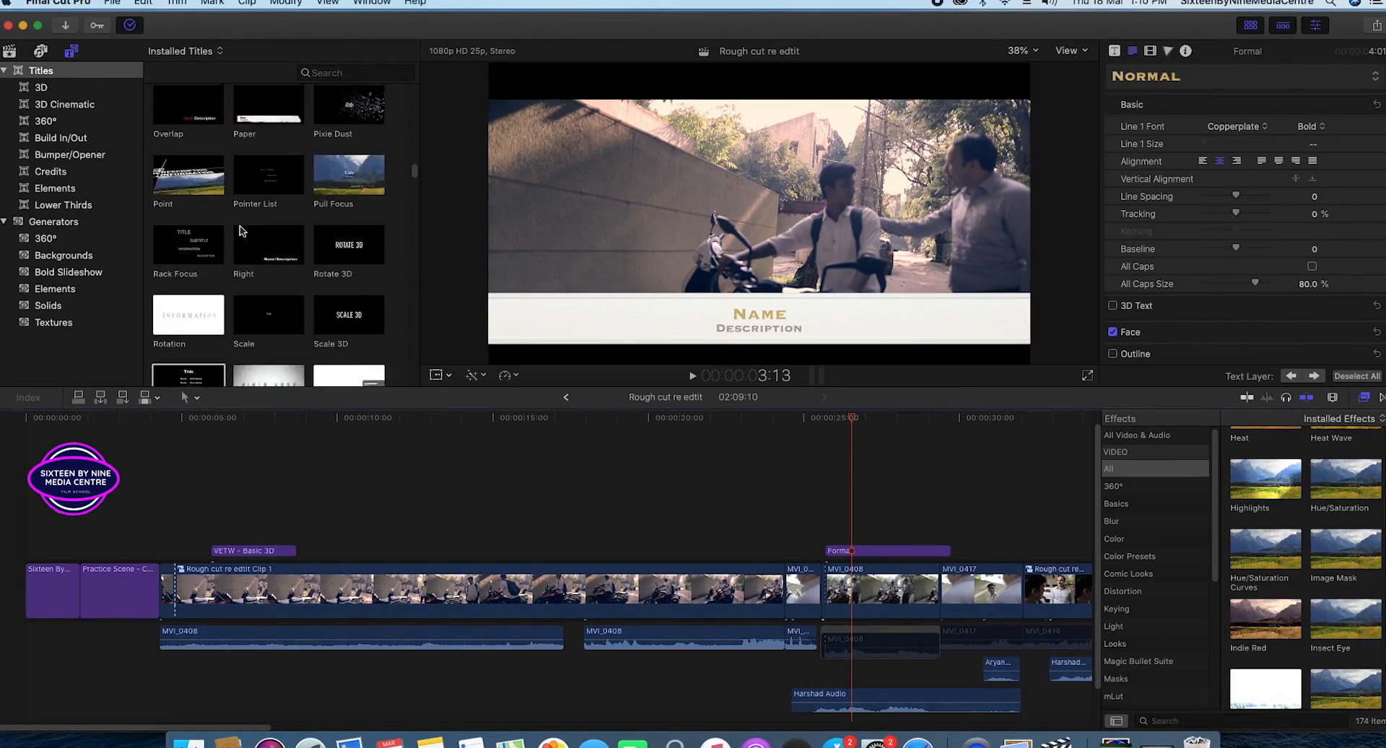
scroll(240, 230, up, 4)
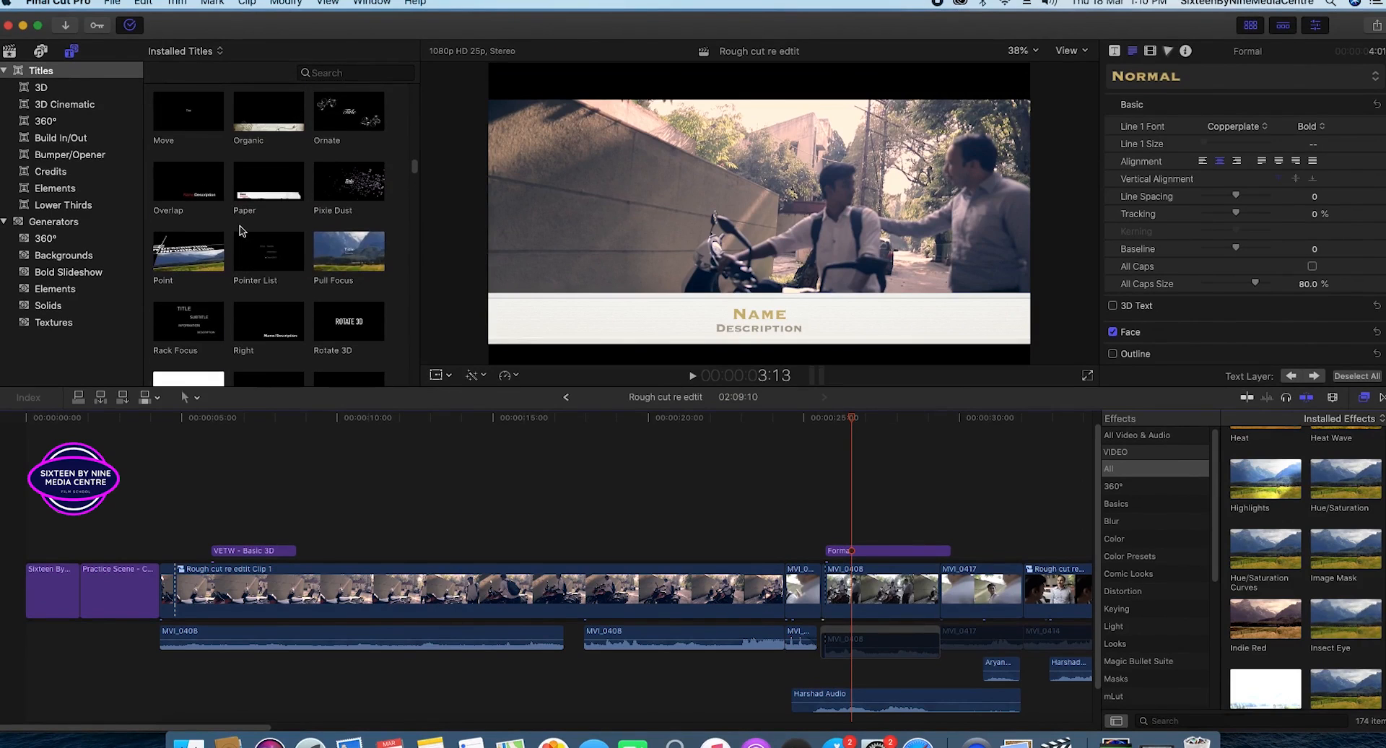
scroll(240, 231, up, 5)
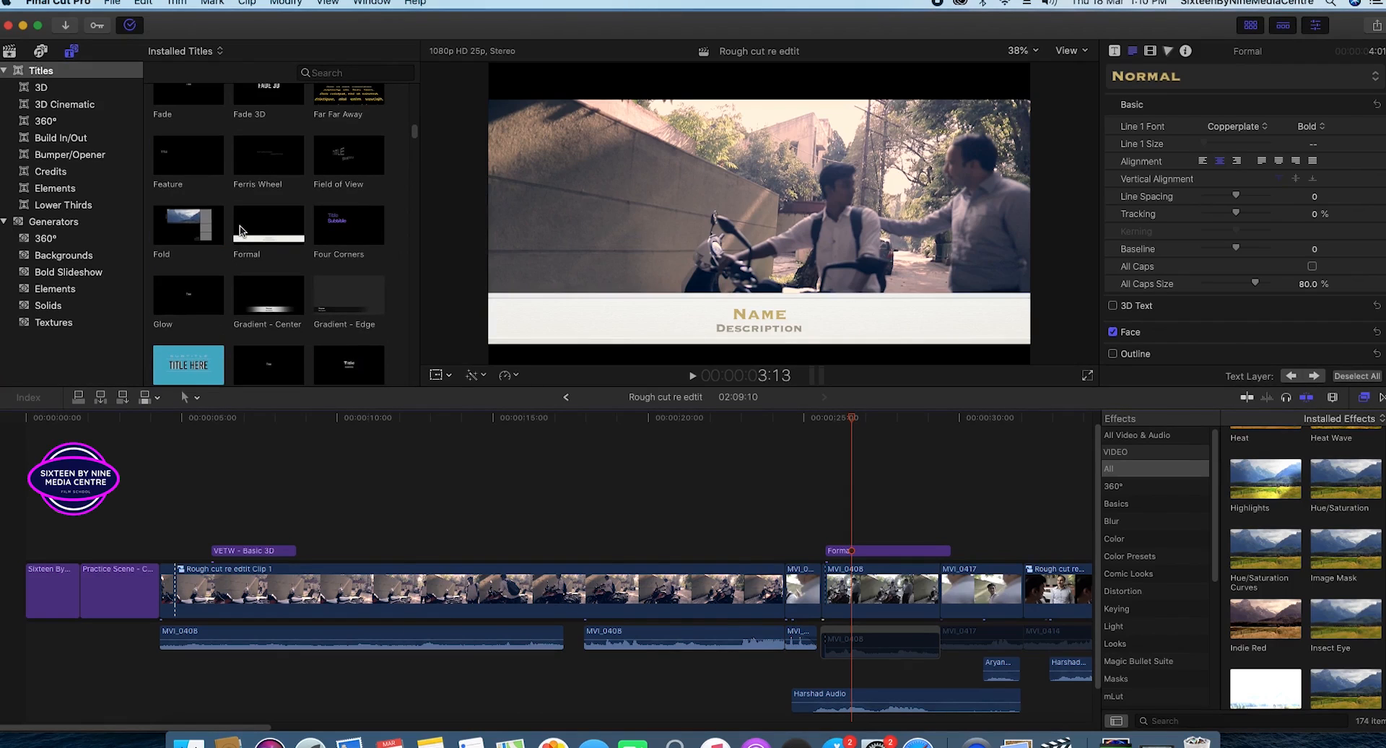
scroll(245, 232, up, 2)
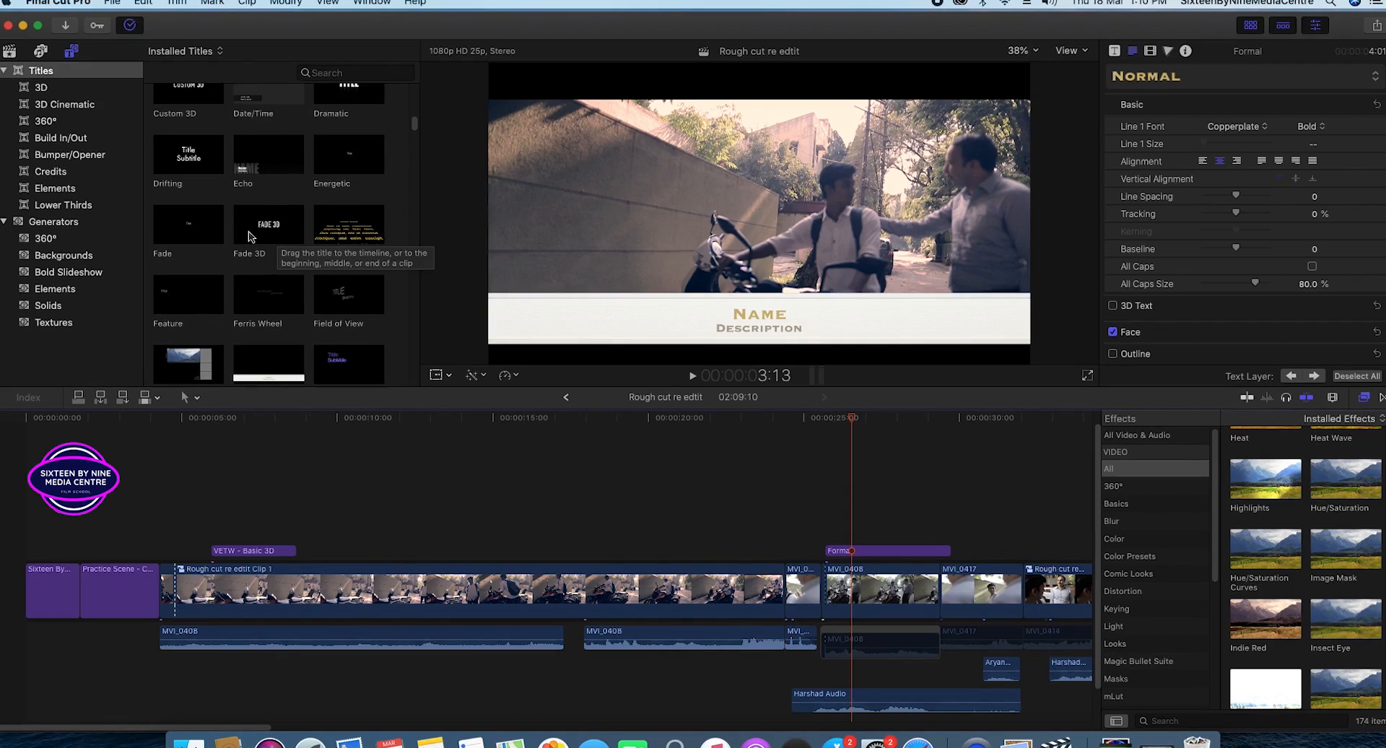
scroll(202, 252, up, 5)
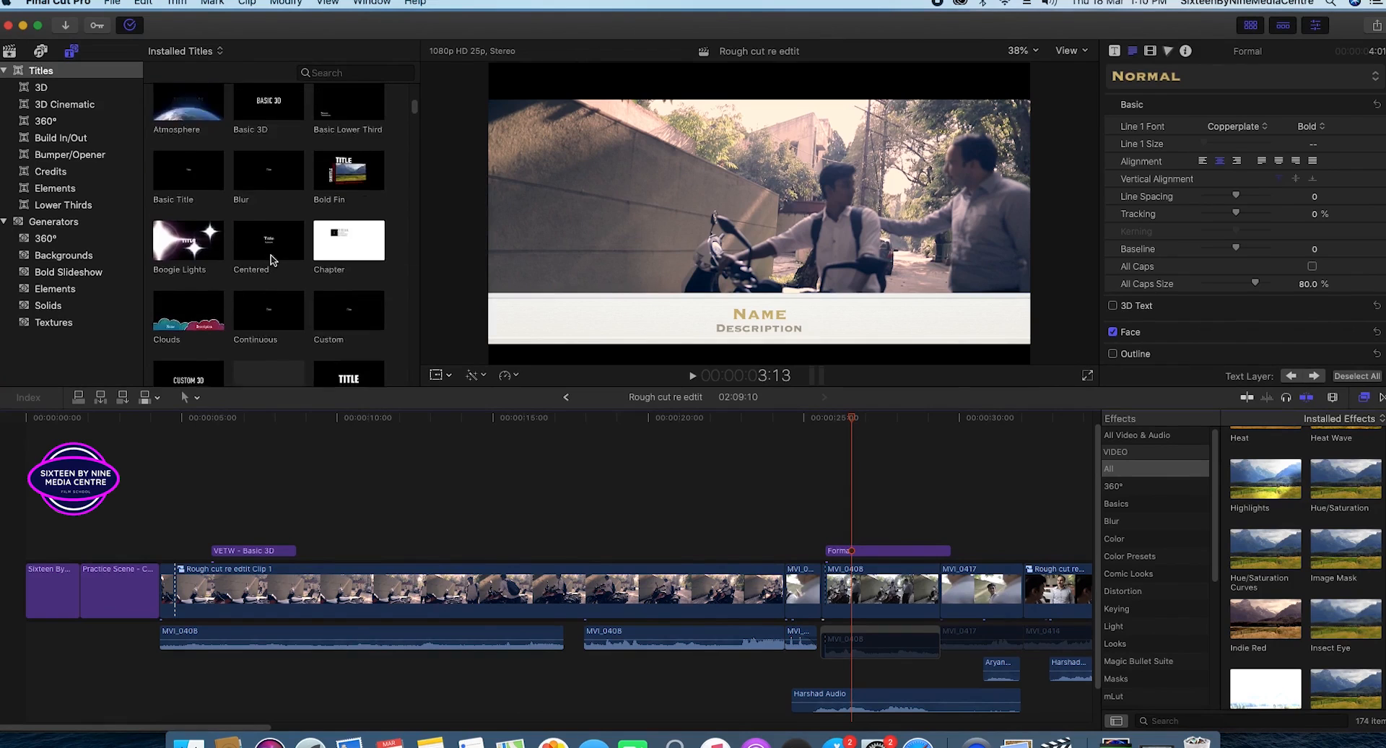
scroll(270, 278, down, 2)
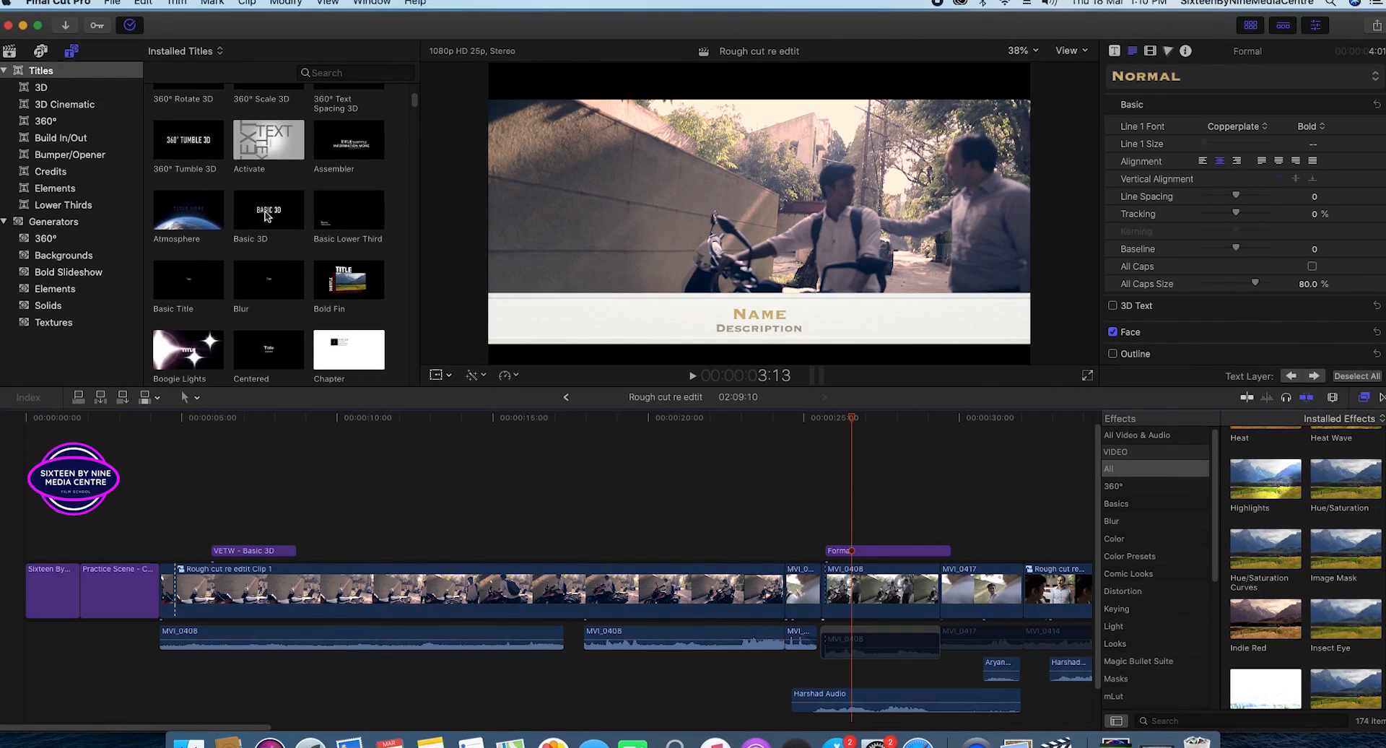
scroll(290, 344, down, 1)
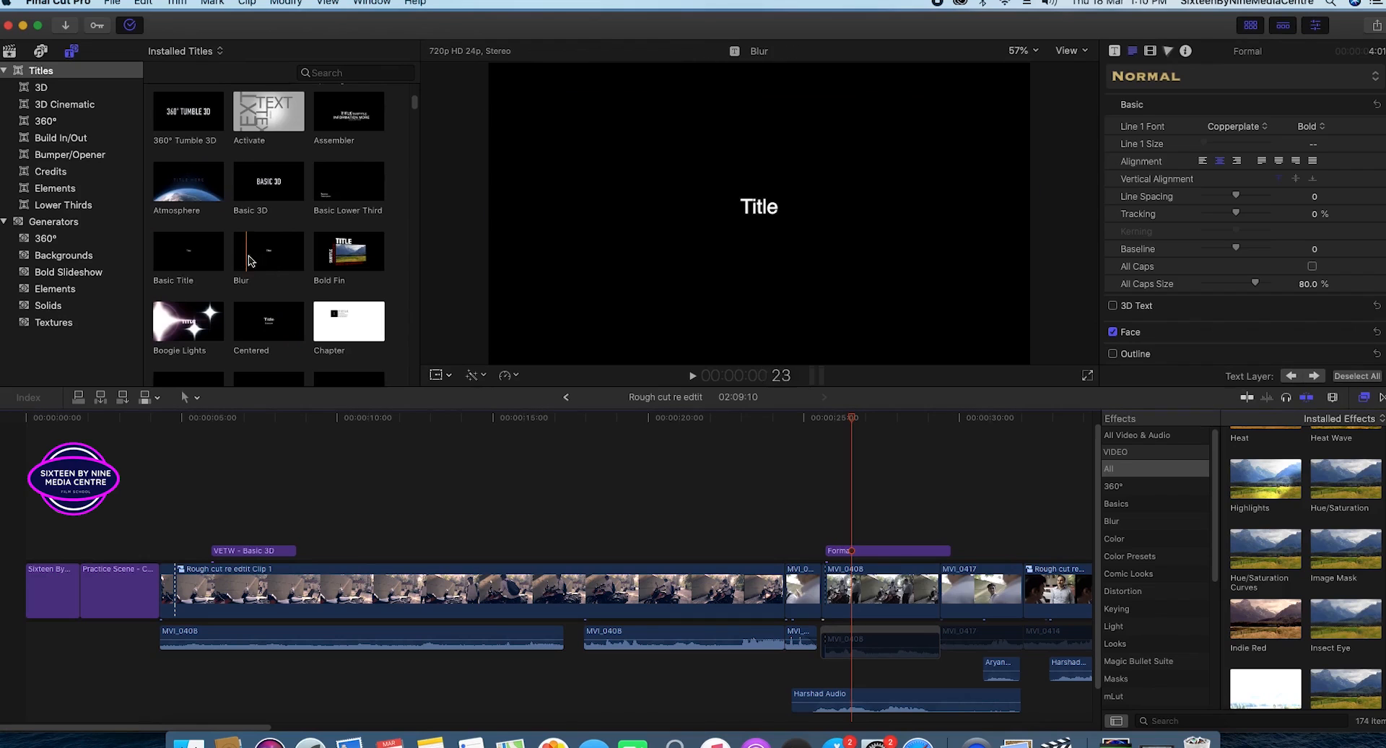
click(176, 253)
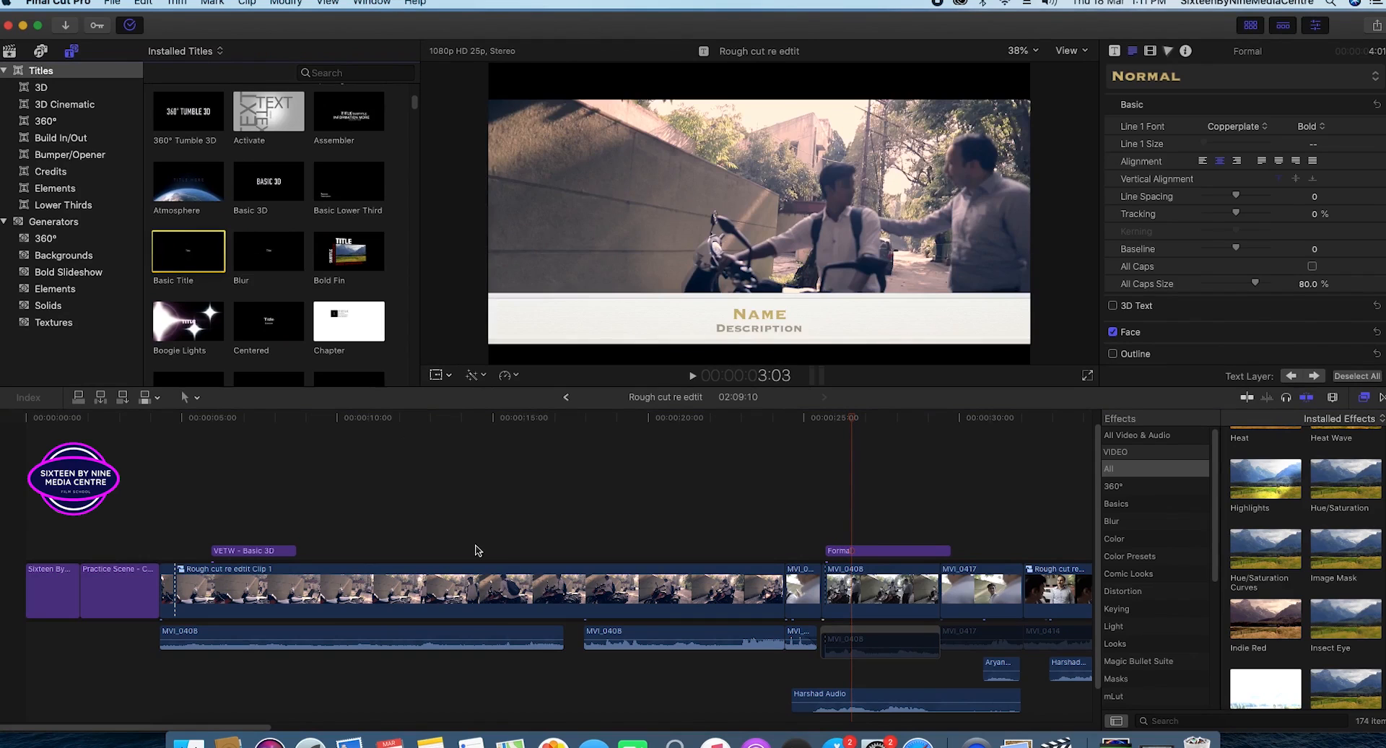
key(q)
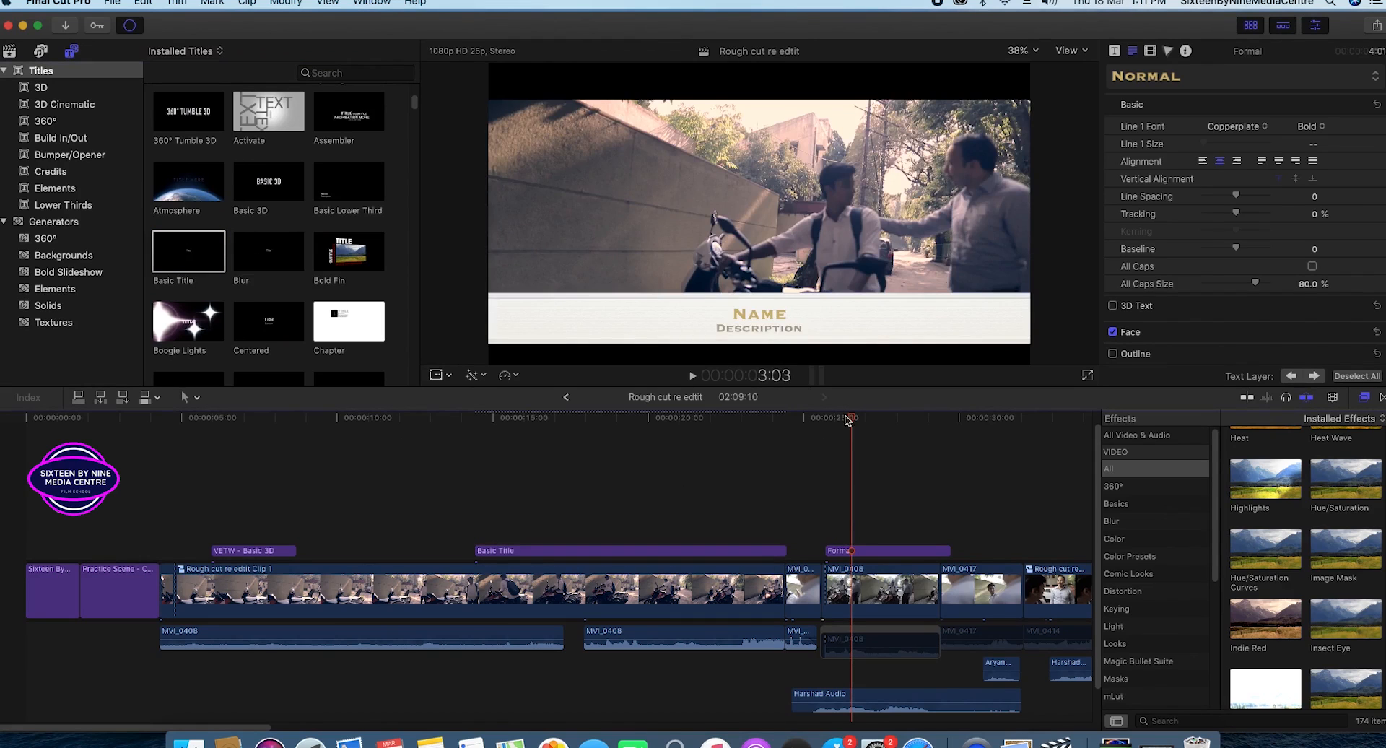
- Replace the Basic Title's text with "LOWER THIRD" at 17:23 and set its font to Junegull
drag(842, 419, 566, 468)
text(L)
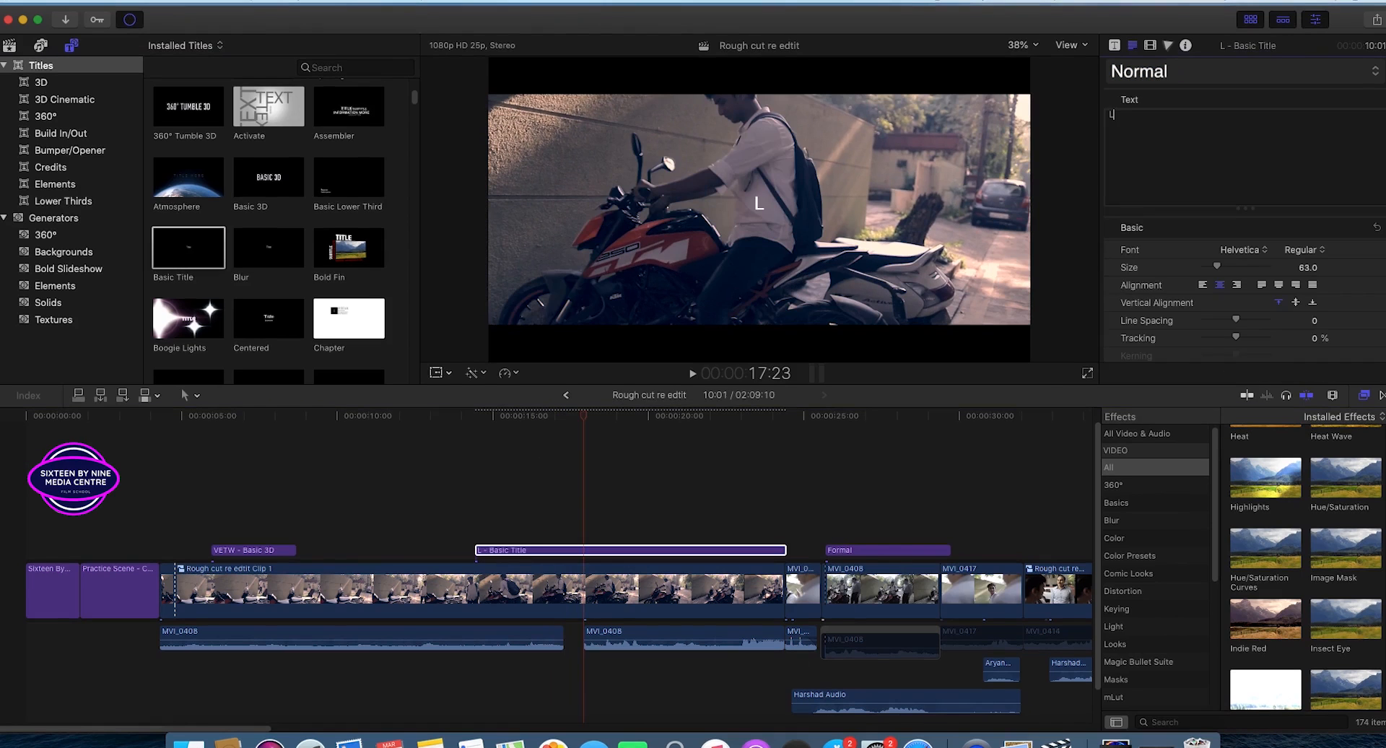
text(OWE)
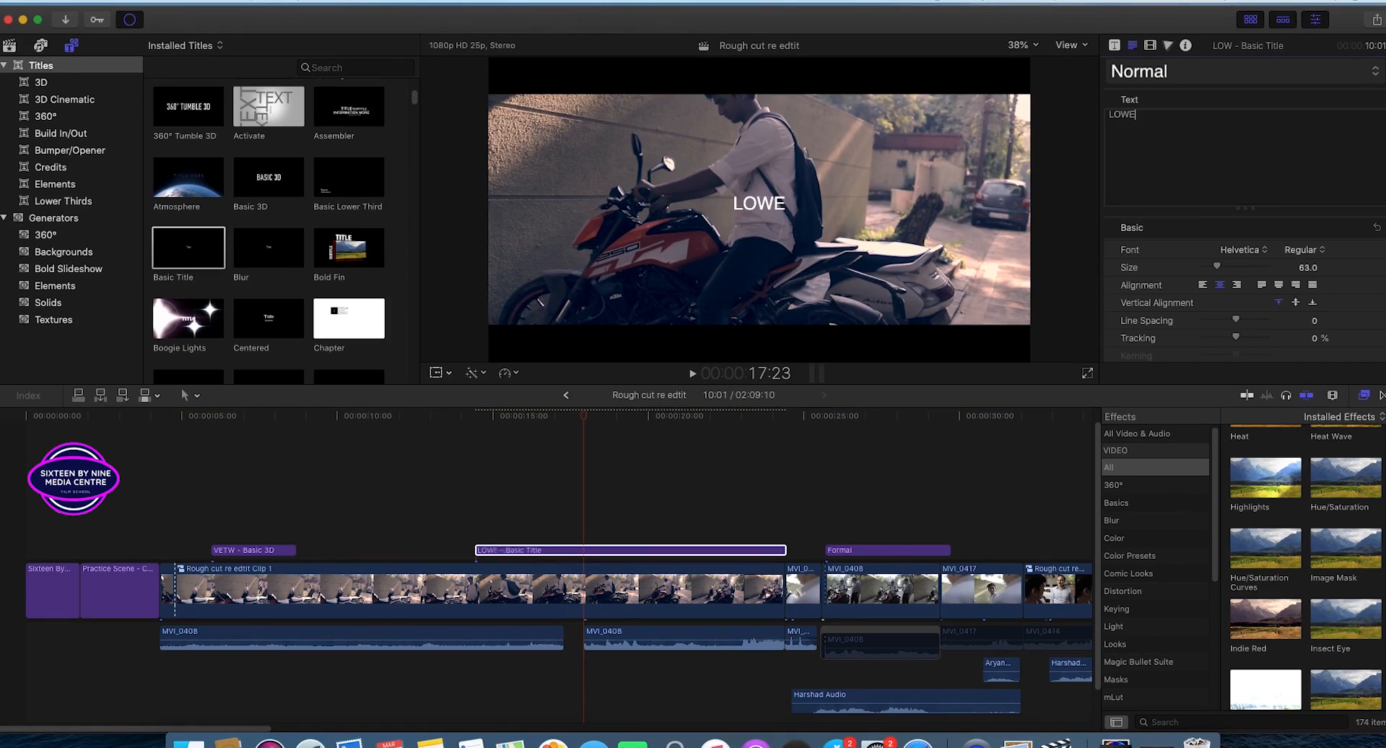
text(R THIRD)
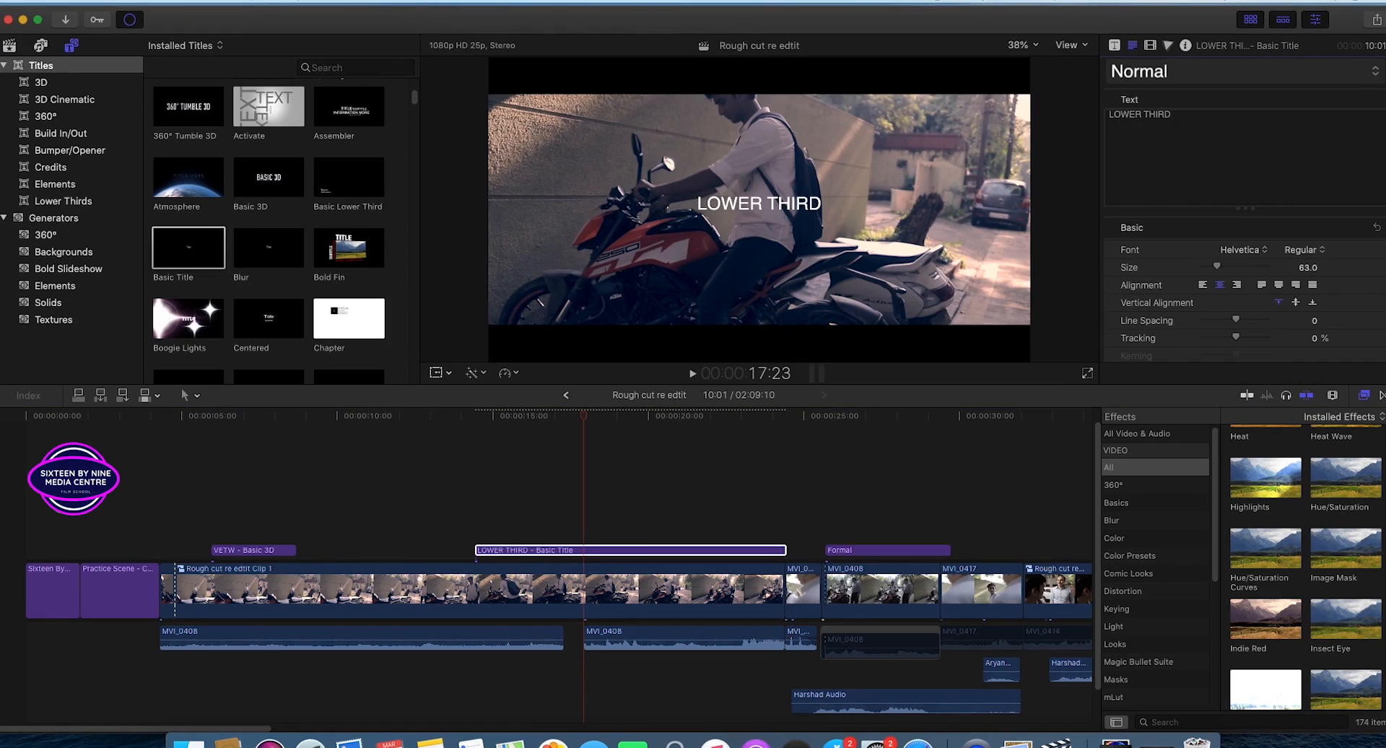
click(1244, 250)
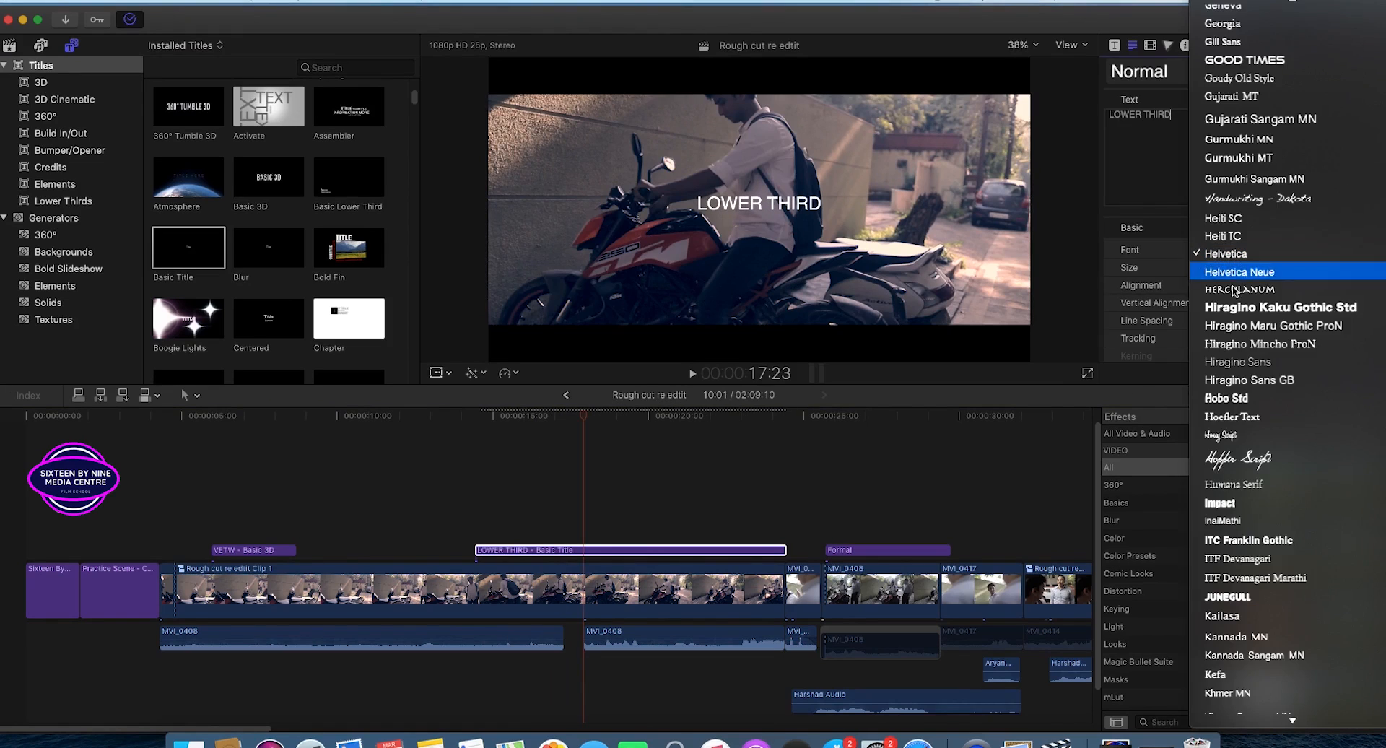
click(1235, 597)
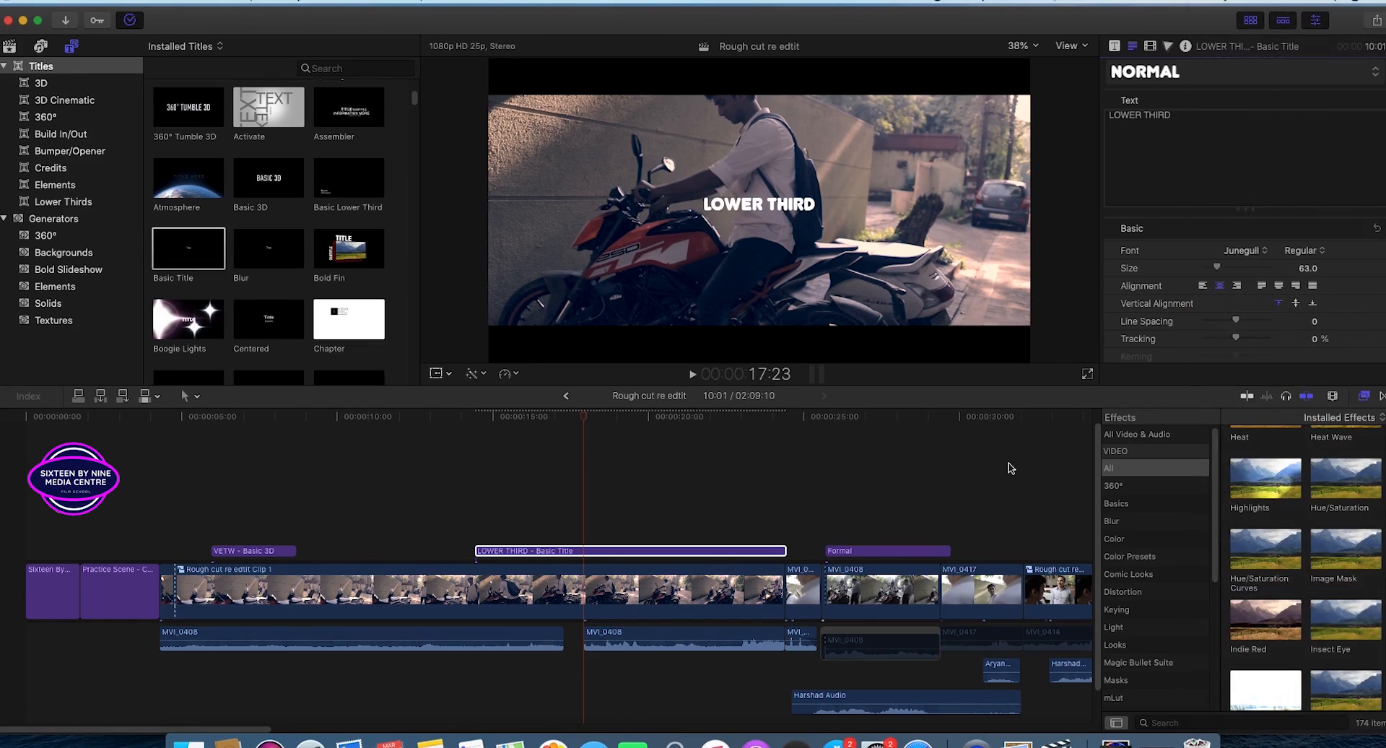
- Set the LOWER THIRD title's size to 175 and its position to X -308 px and Y -311 px
drag(1227, 267, 1249, 269)
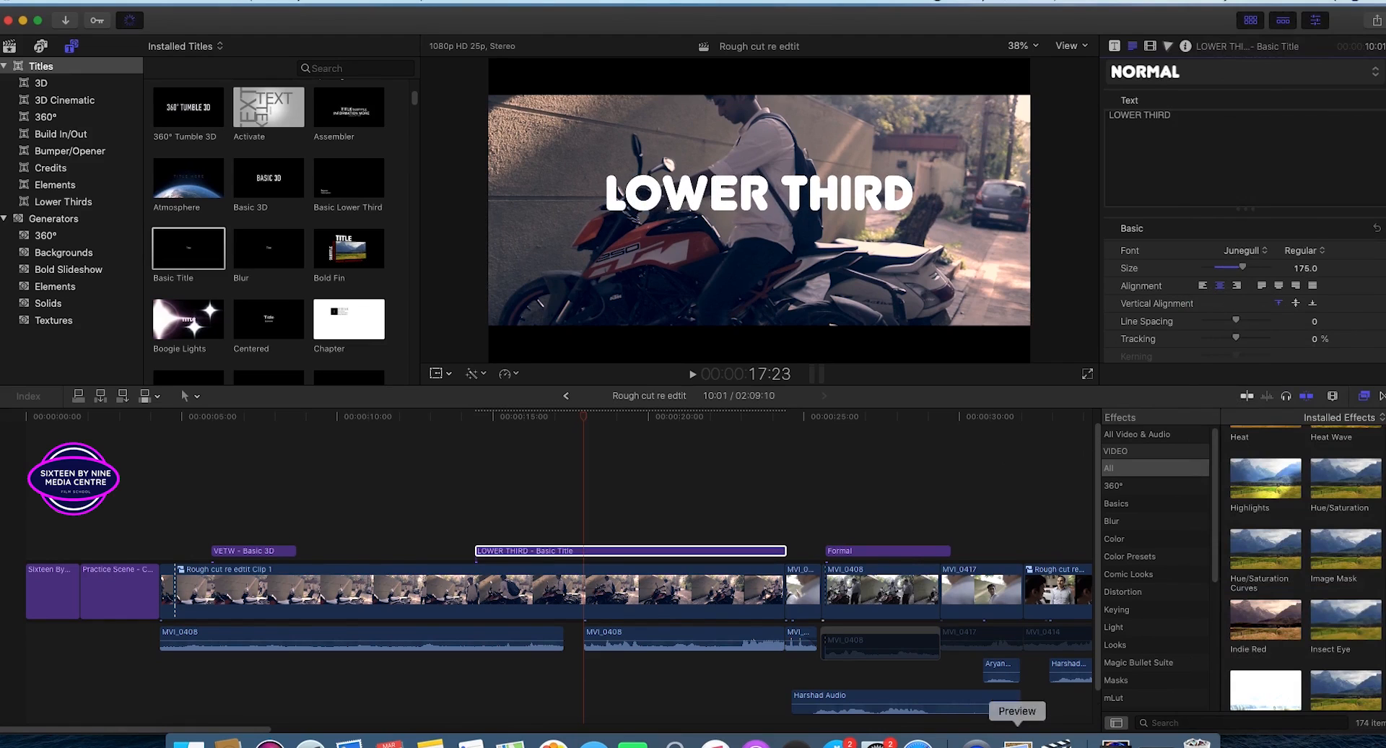
scroll(1317, 263, down, 5)
drag(1317, 258, 1314, 145)
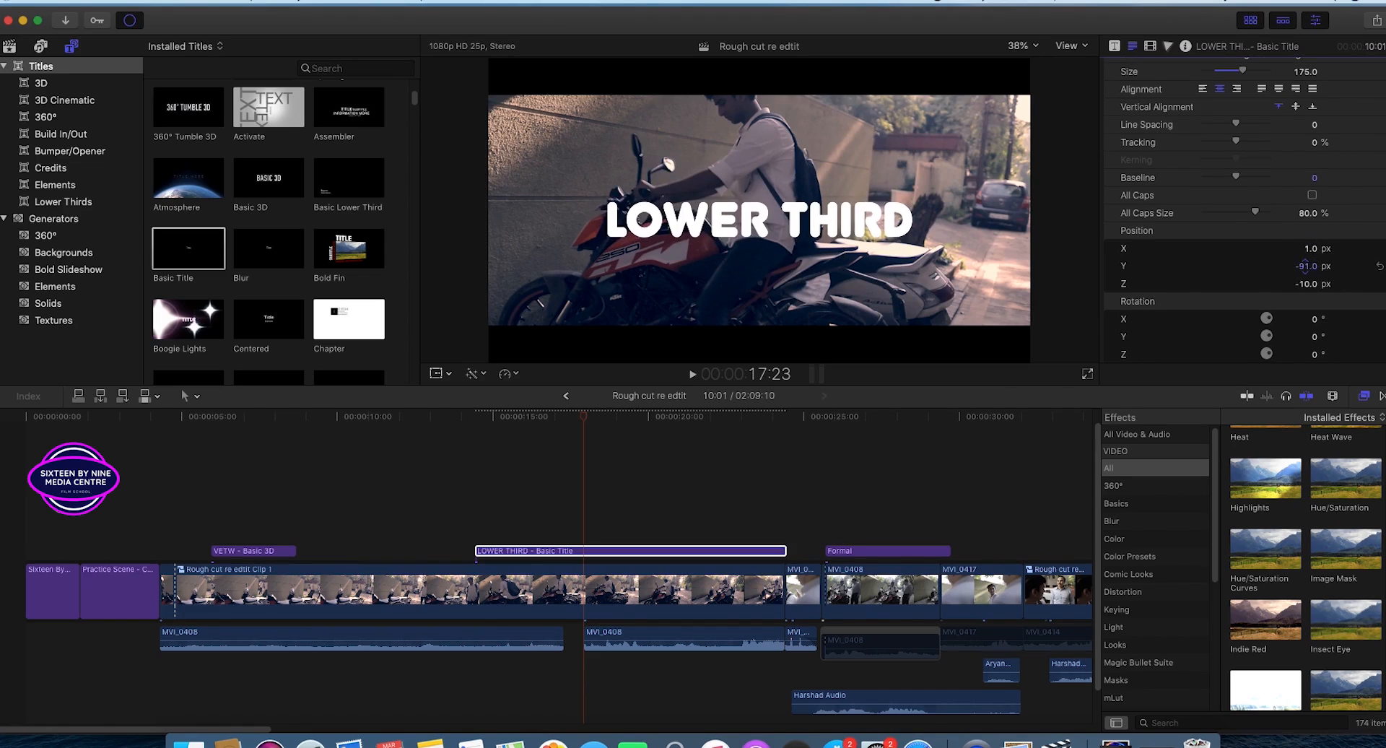
drag(1305, 266, 1249, 248)
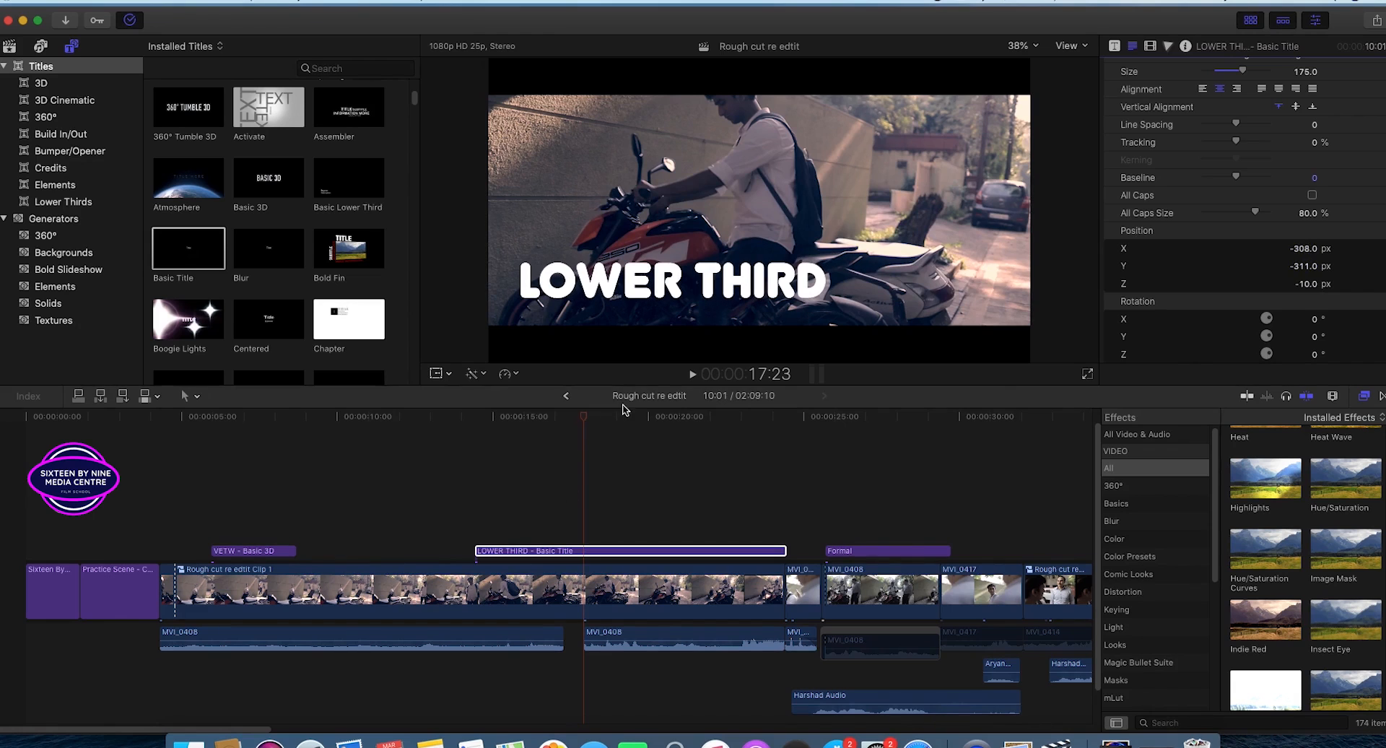
- Move the LOWER THIRD title earlier over Rough cut re edtit Clip 1 so it starts at about 12 seconds
drag(580, 419, 184, 501)
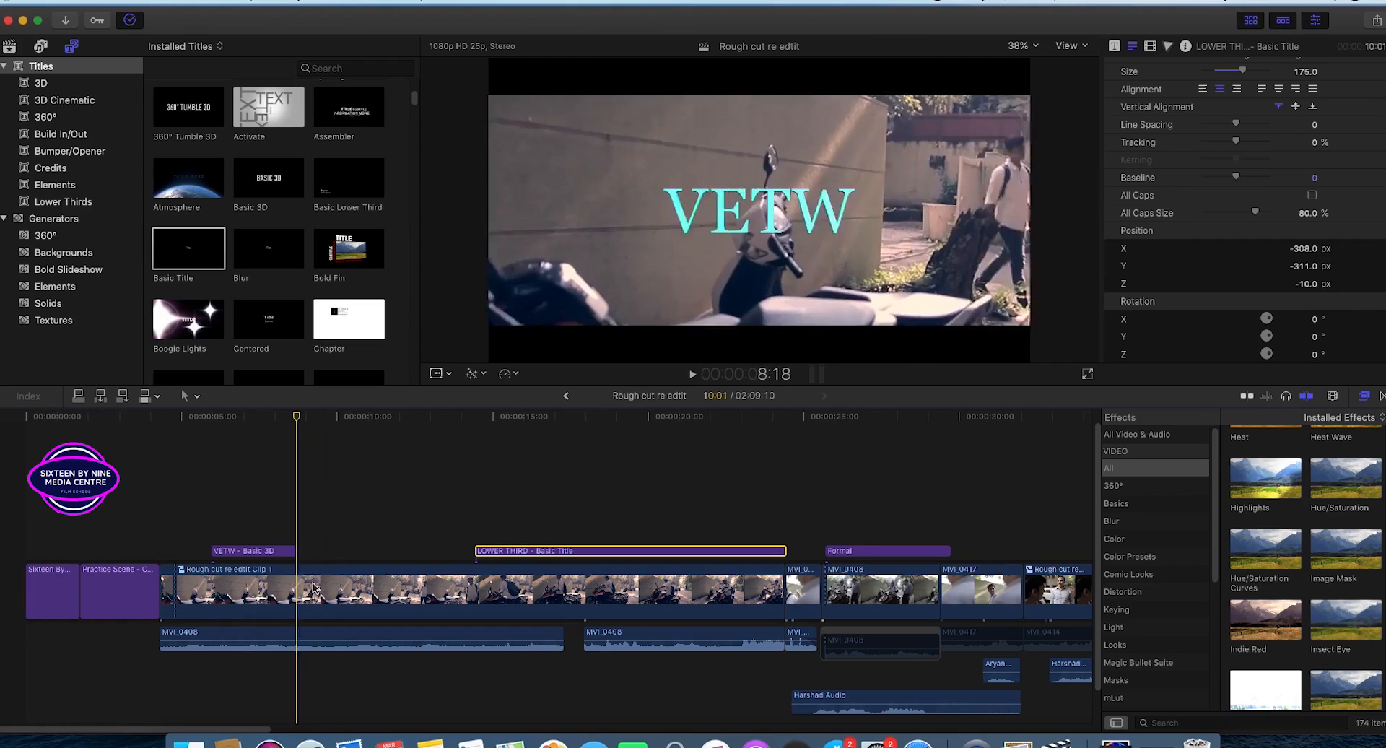
drag(502, 589, 403, 633)
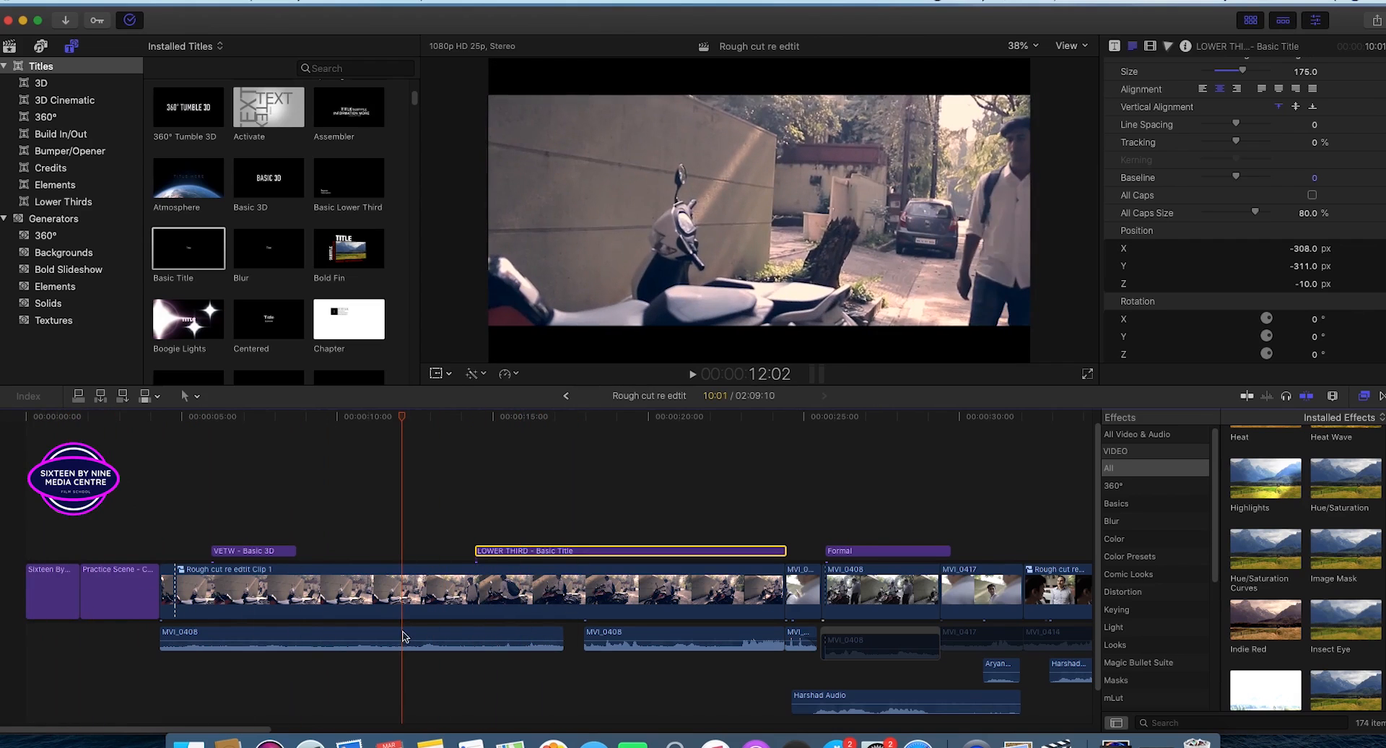
drag(513, 558, 433, 558)
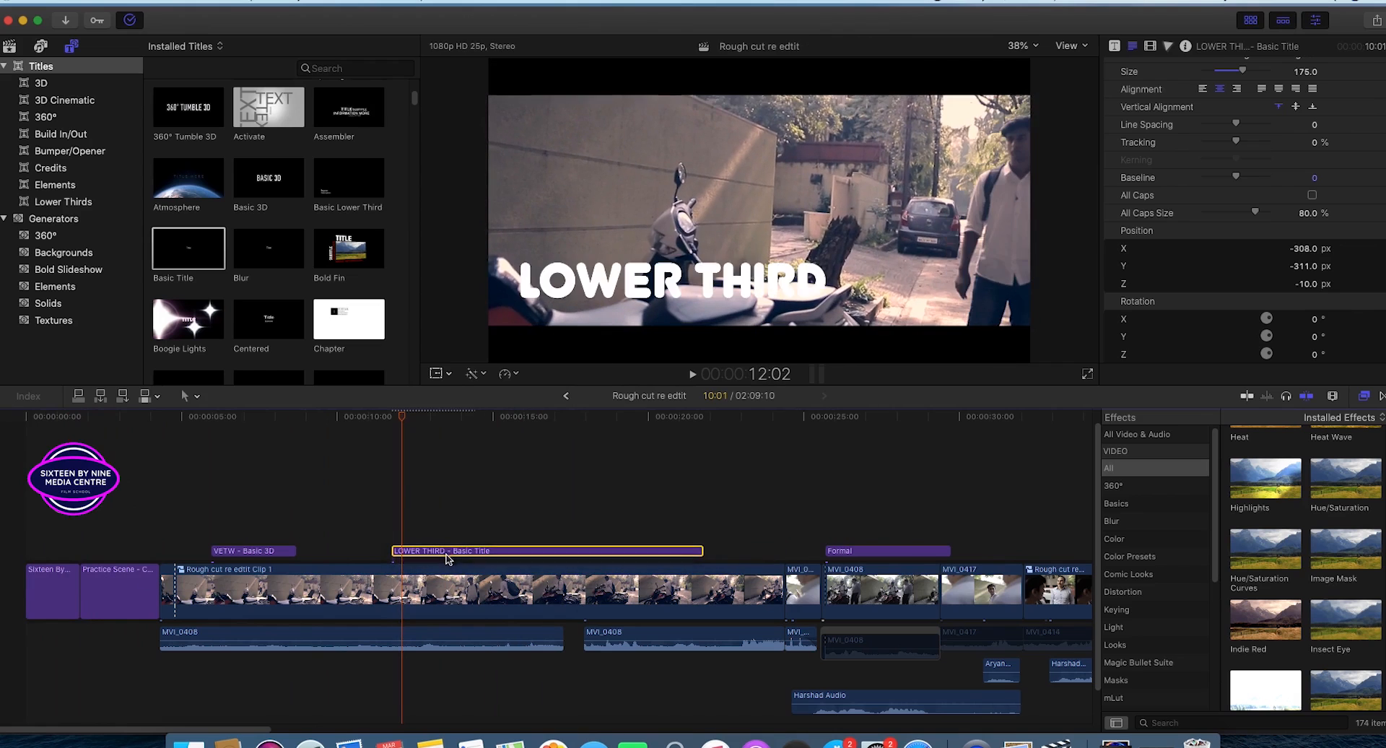
- Play the project from its start, then shorten the end of the LOWER THIRD title to a duration of 4:01
drag(402, 417, 0, 469)
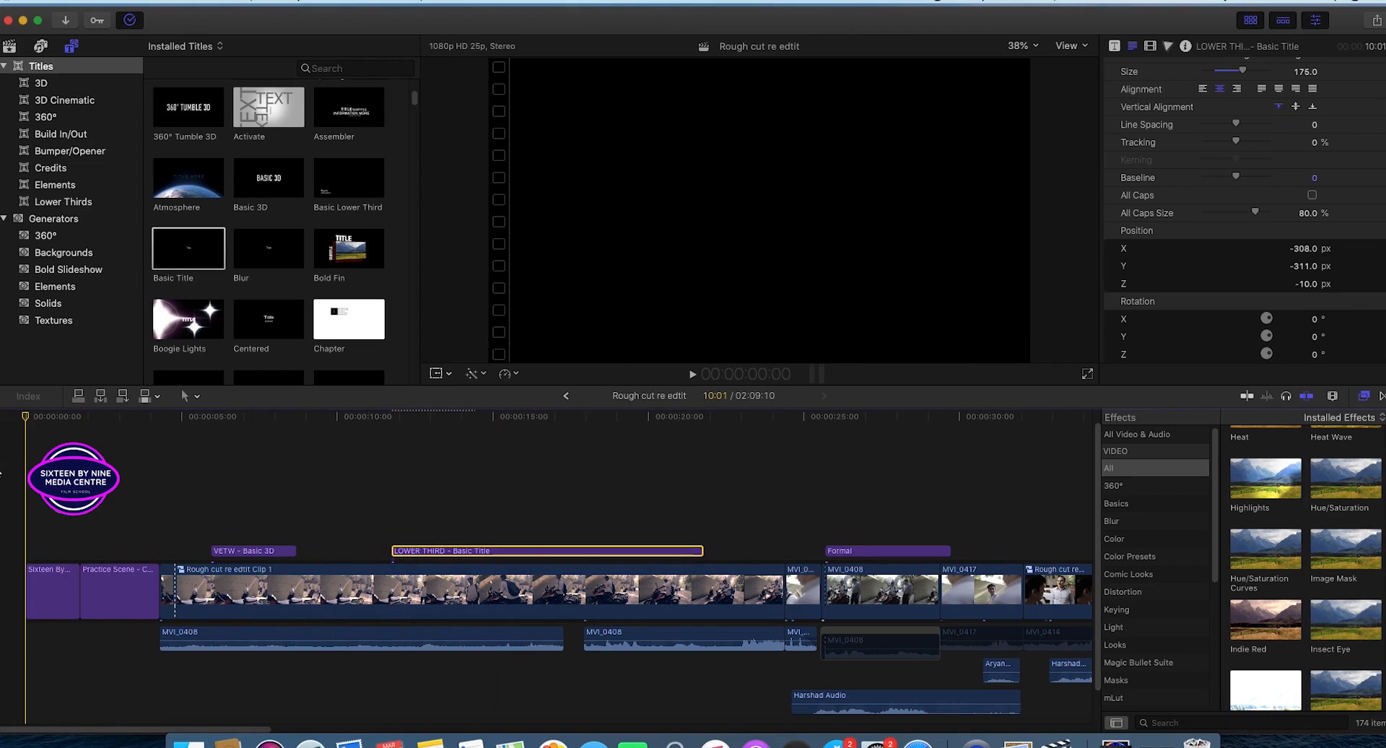
key(space)
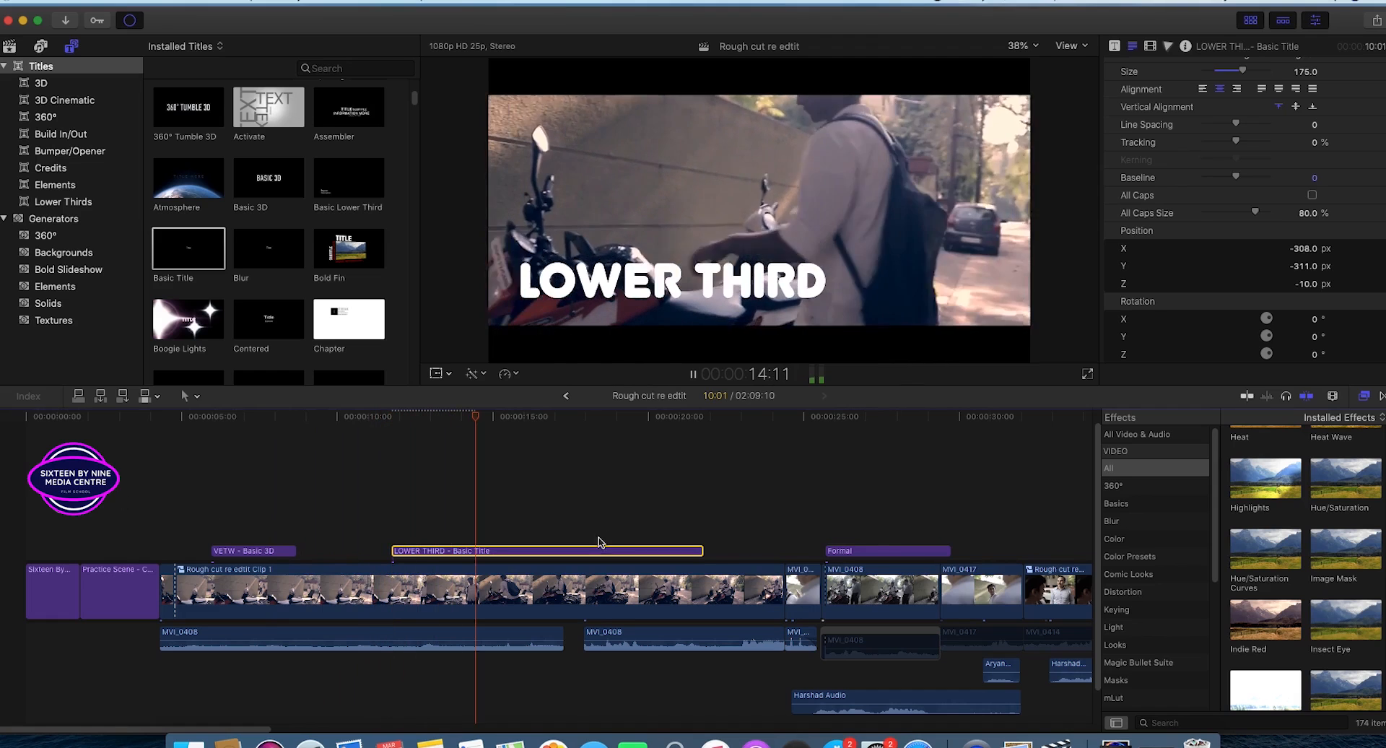
key(space)
drag(703, 552, 514, 552)
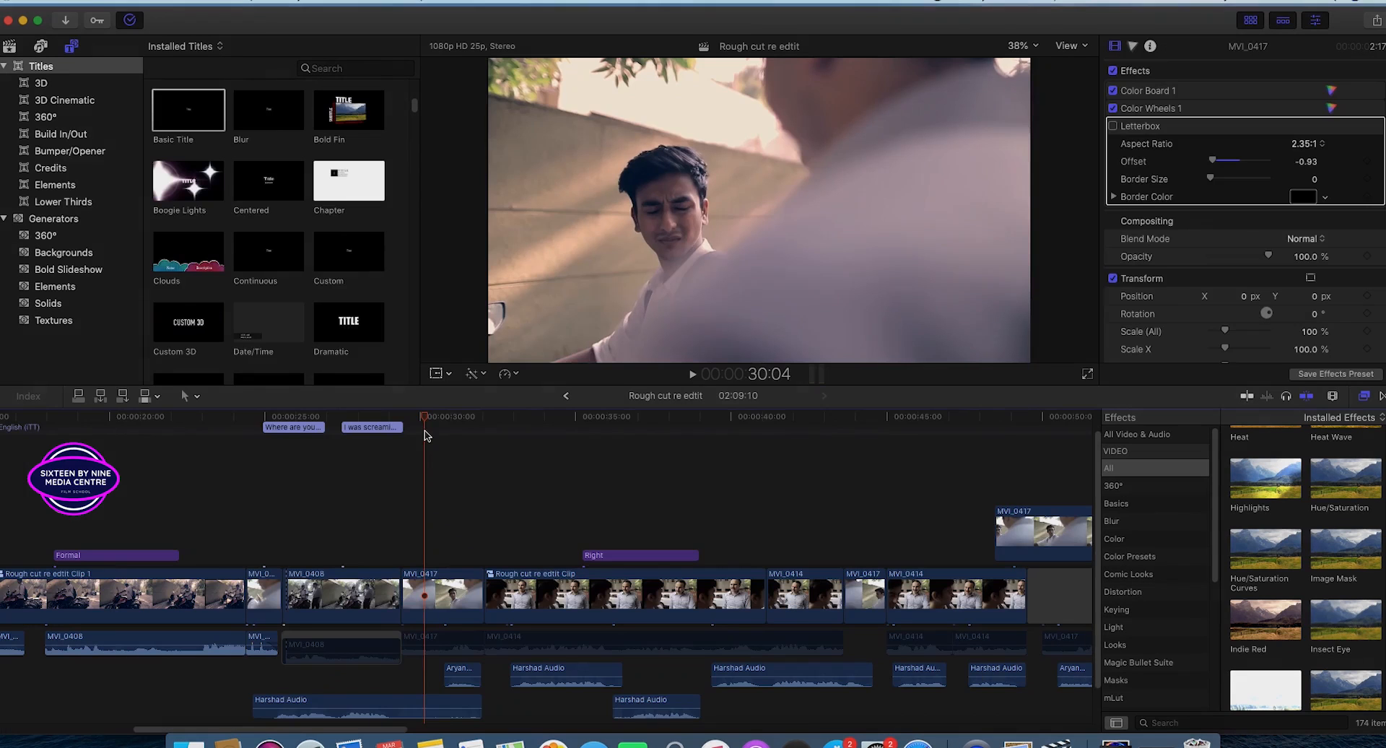
- Try to paste a copy of the "I was screaming behind you" caption at 30:07 above MVI_0417
click(428, 432)
drag(428, 418, 429, 421)
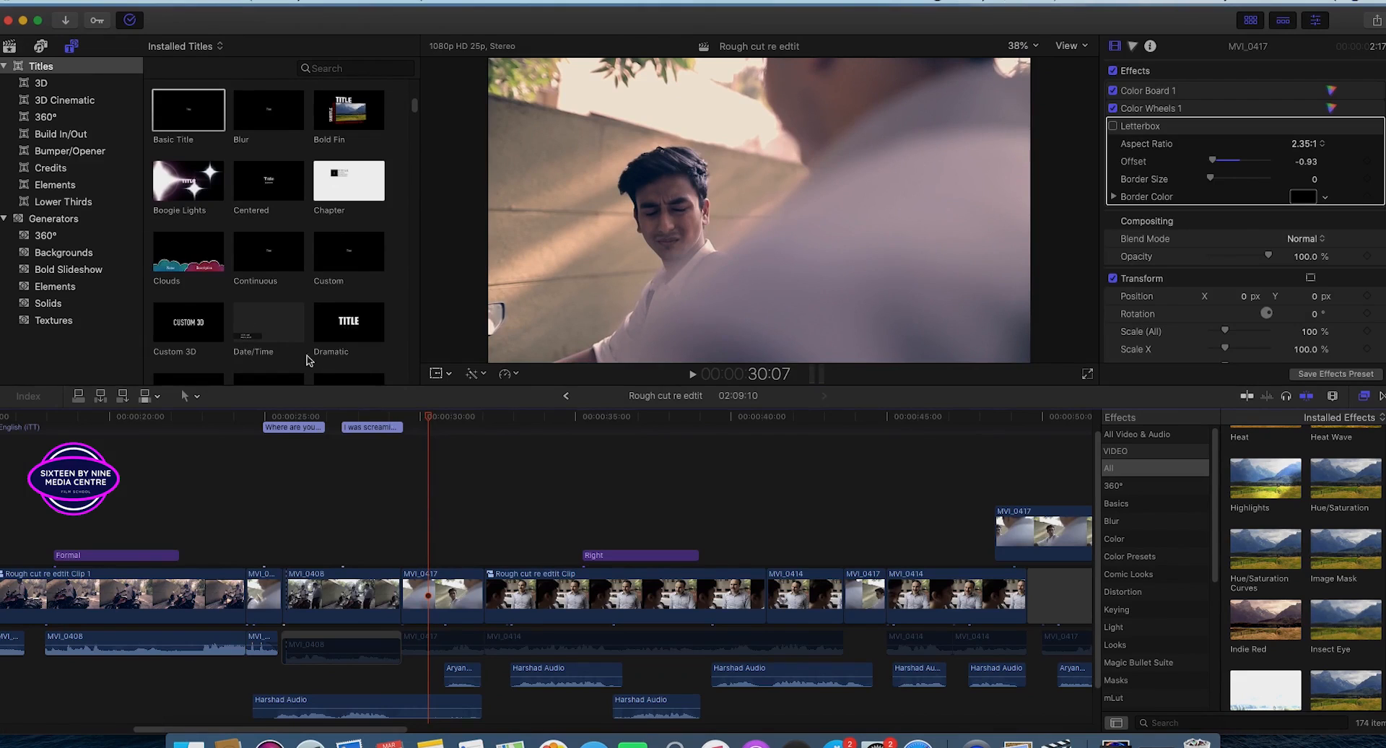
click(384, 427)
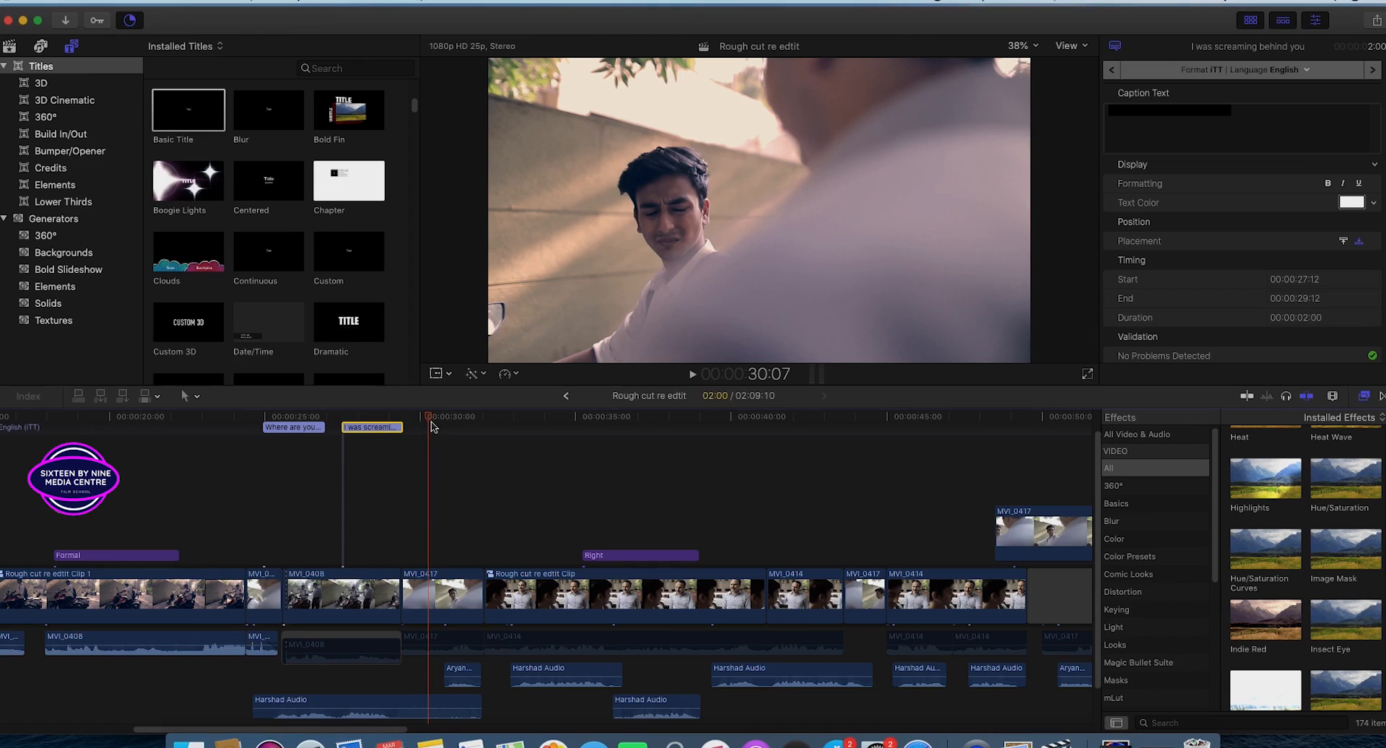
key(super+v)
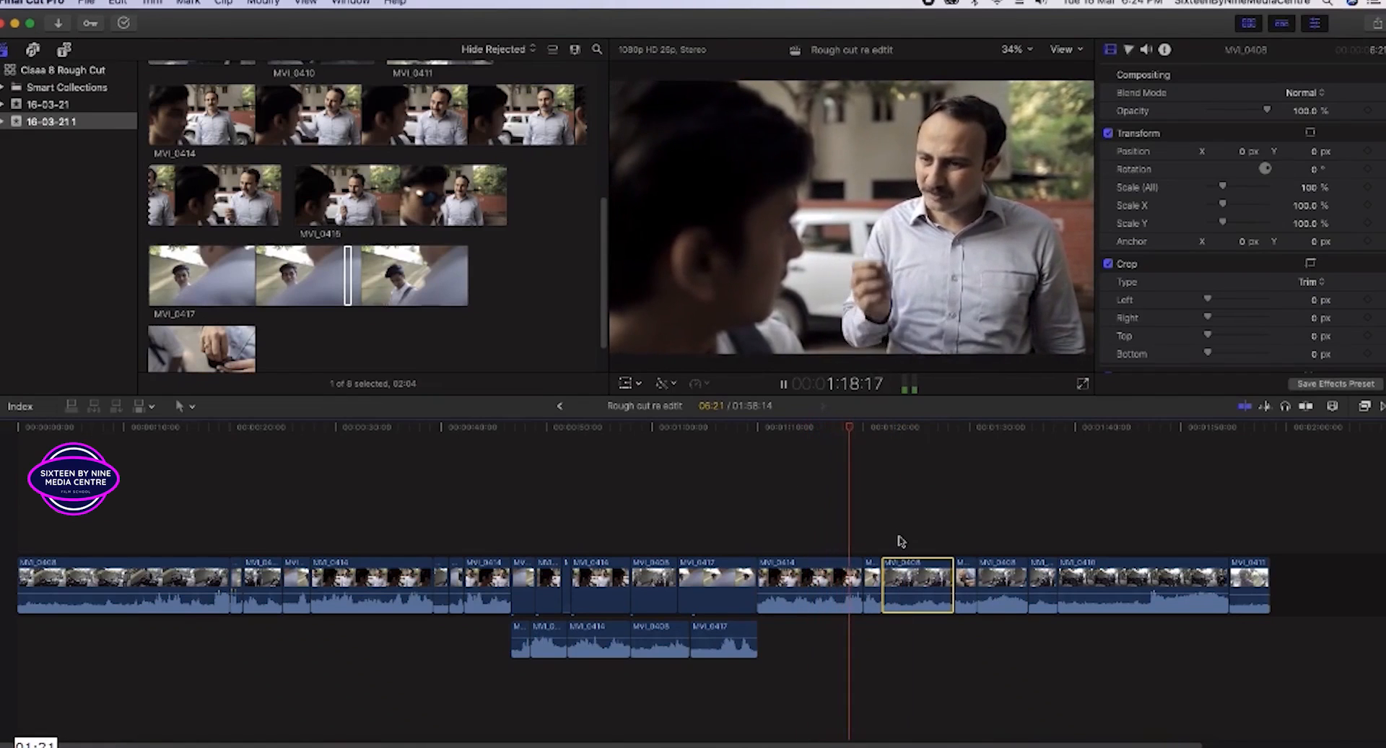
click(747, 455)
key(space)
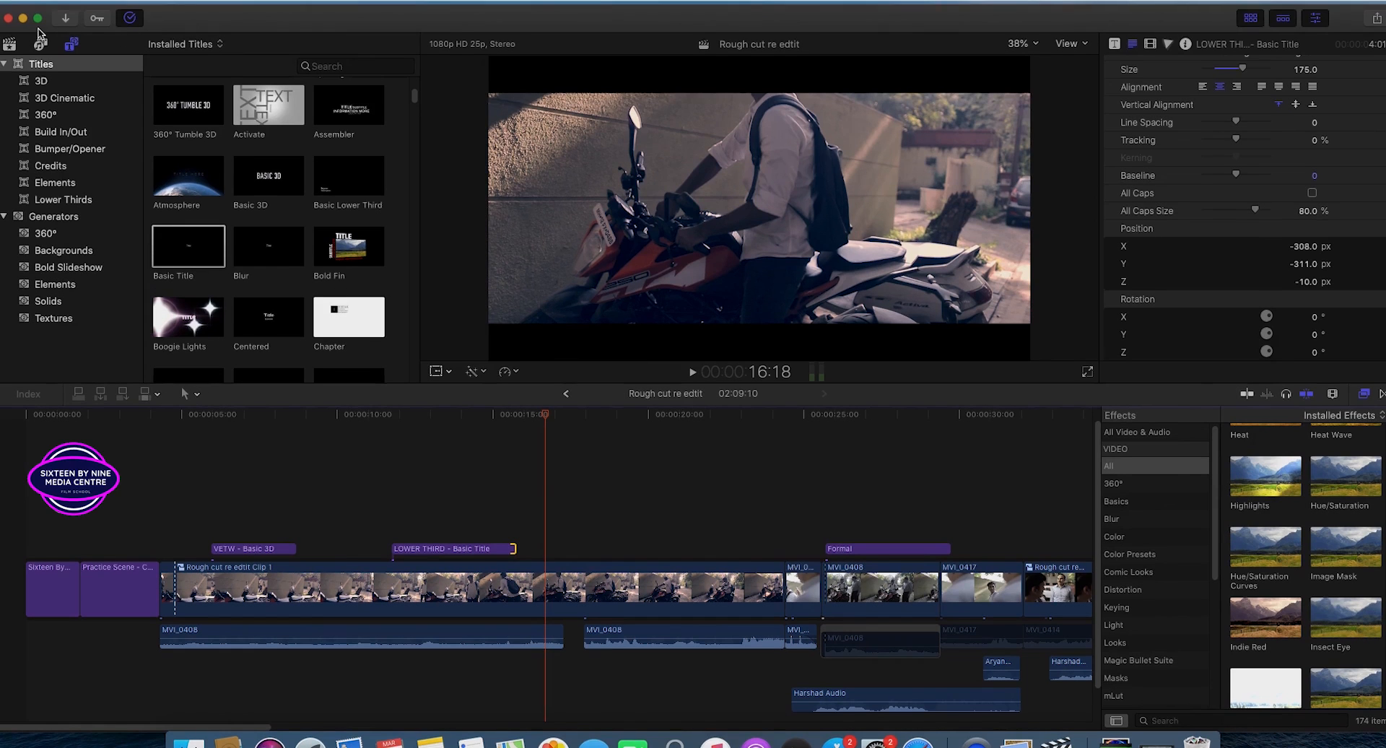
click(113, 2)
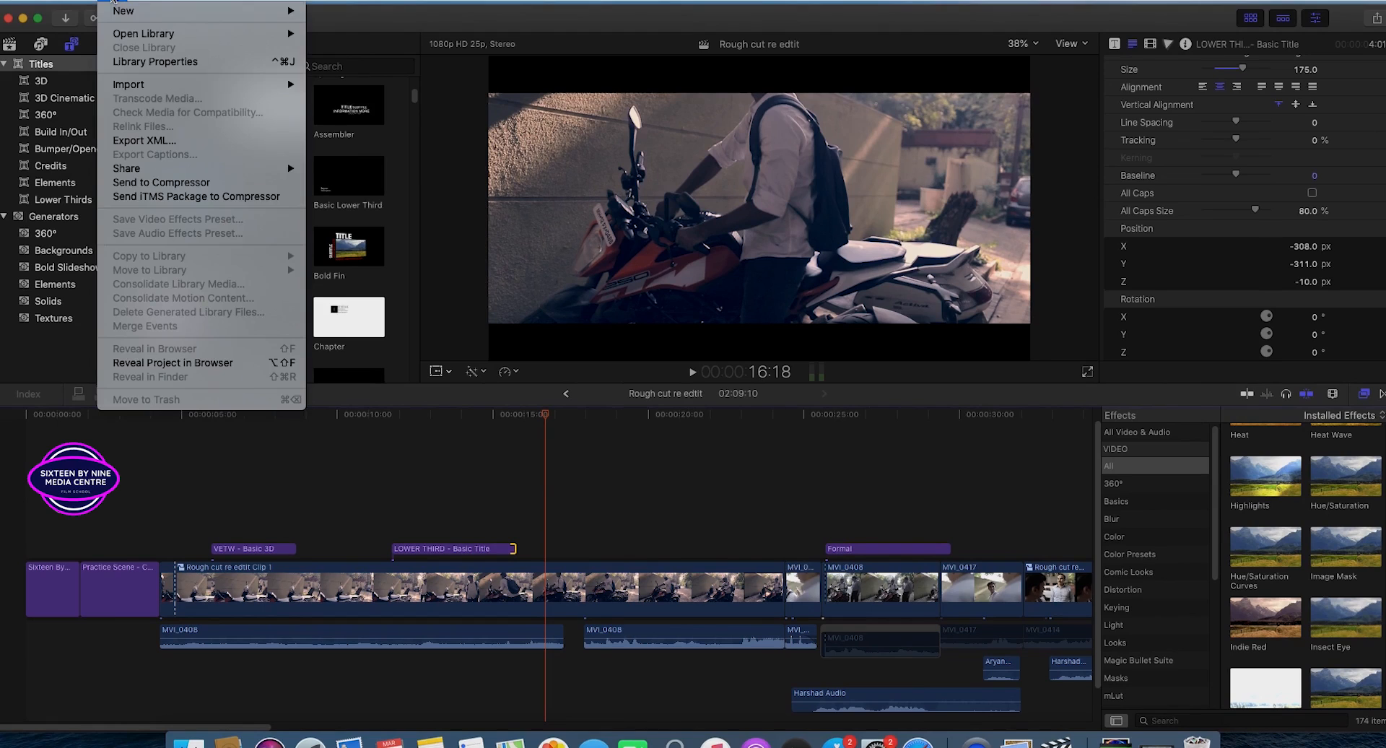
mouse_move(162, 86)
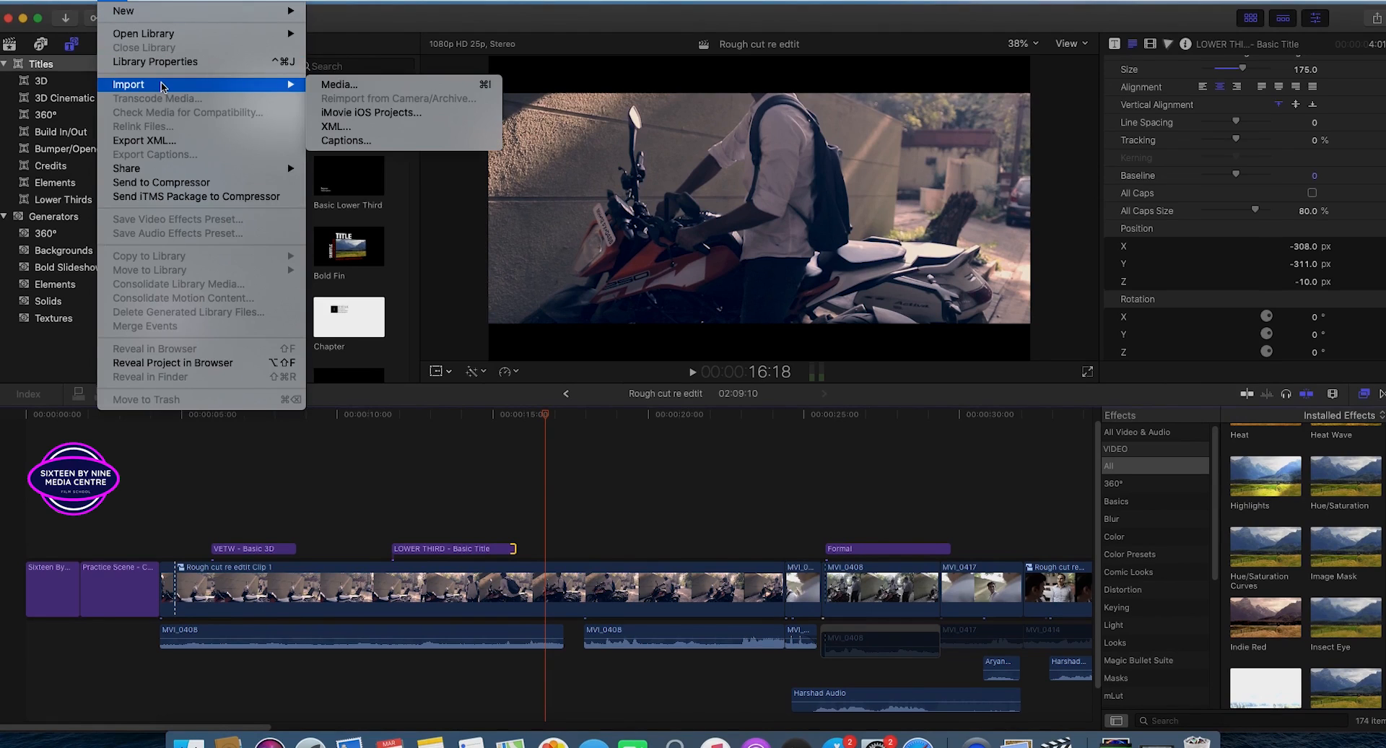
click(345, 140)
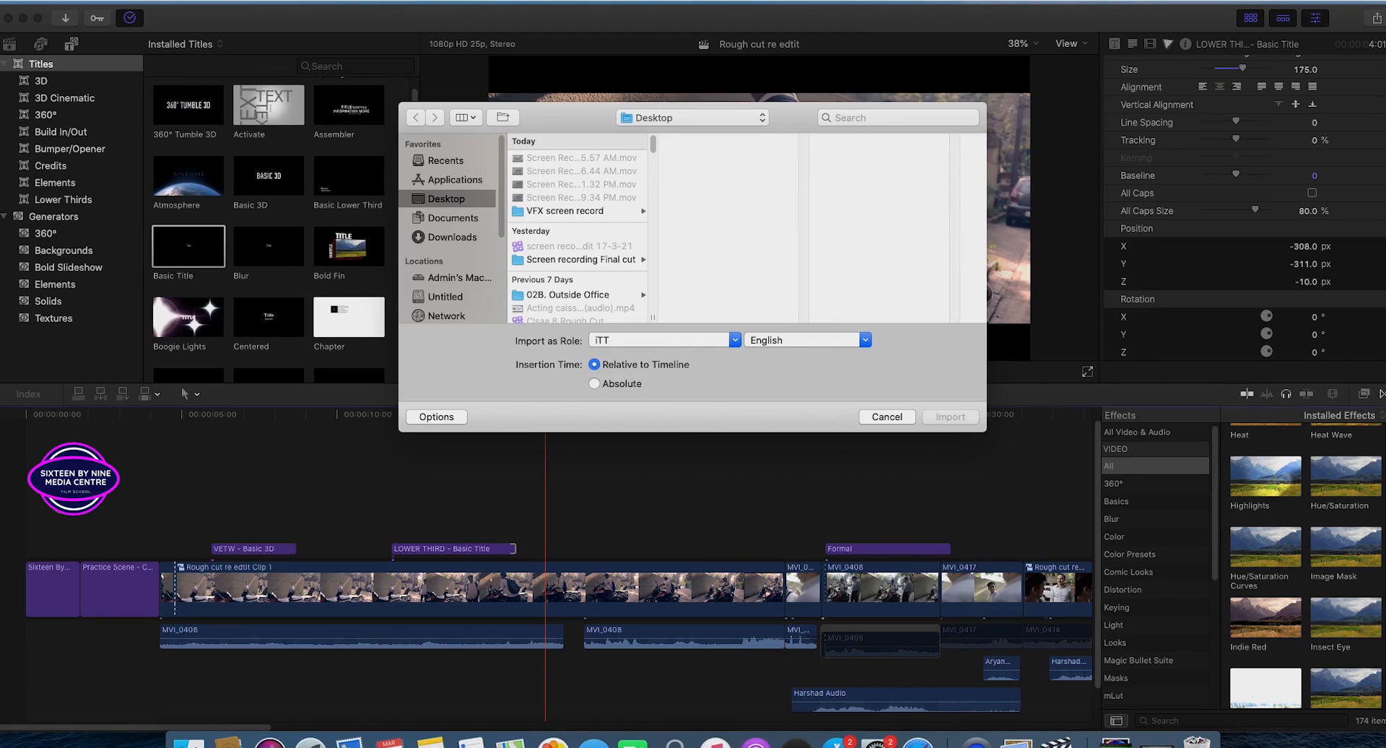
click(889, 419)
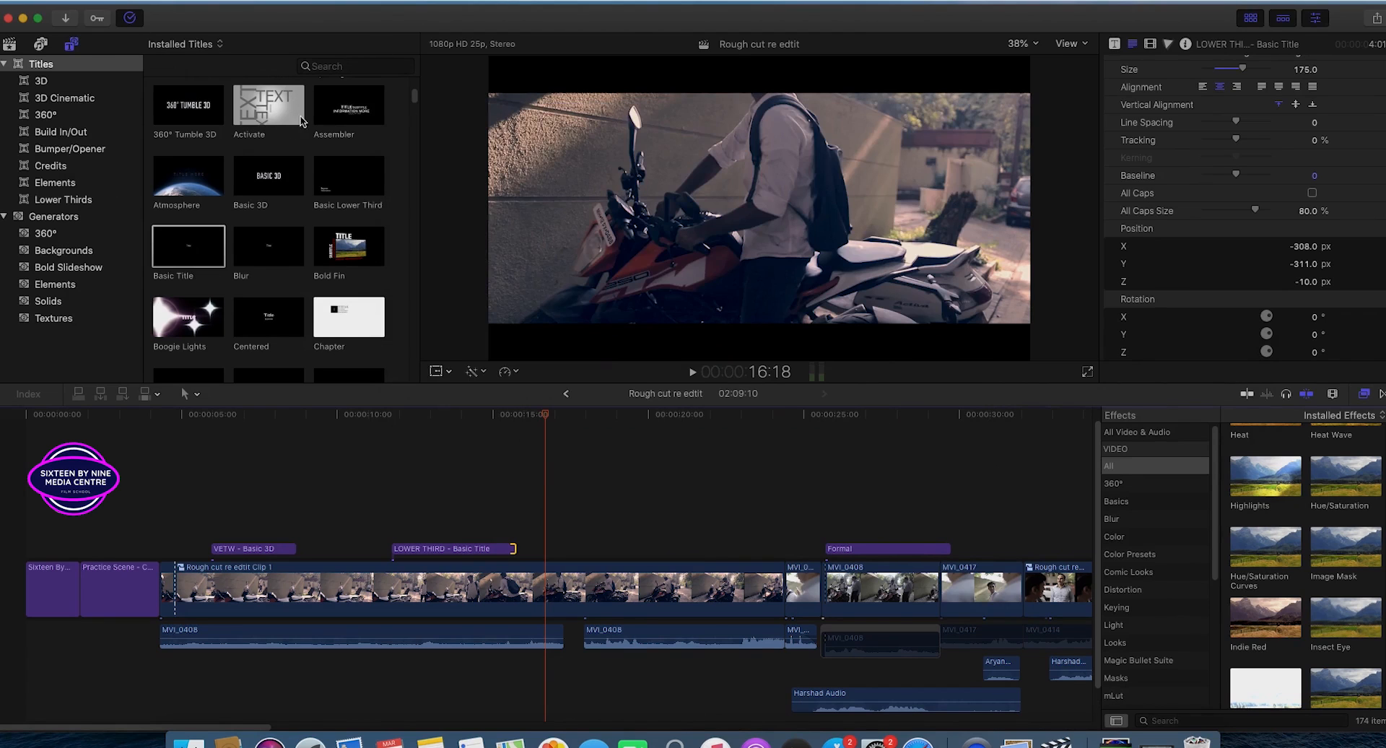
- Search the help for "caption" to locate the caption commands
click(364, 2)
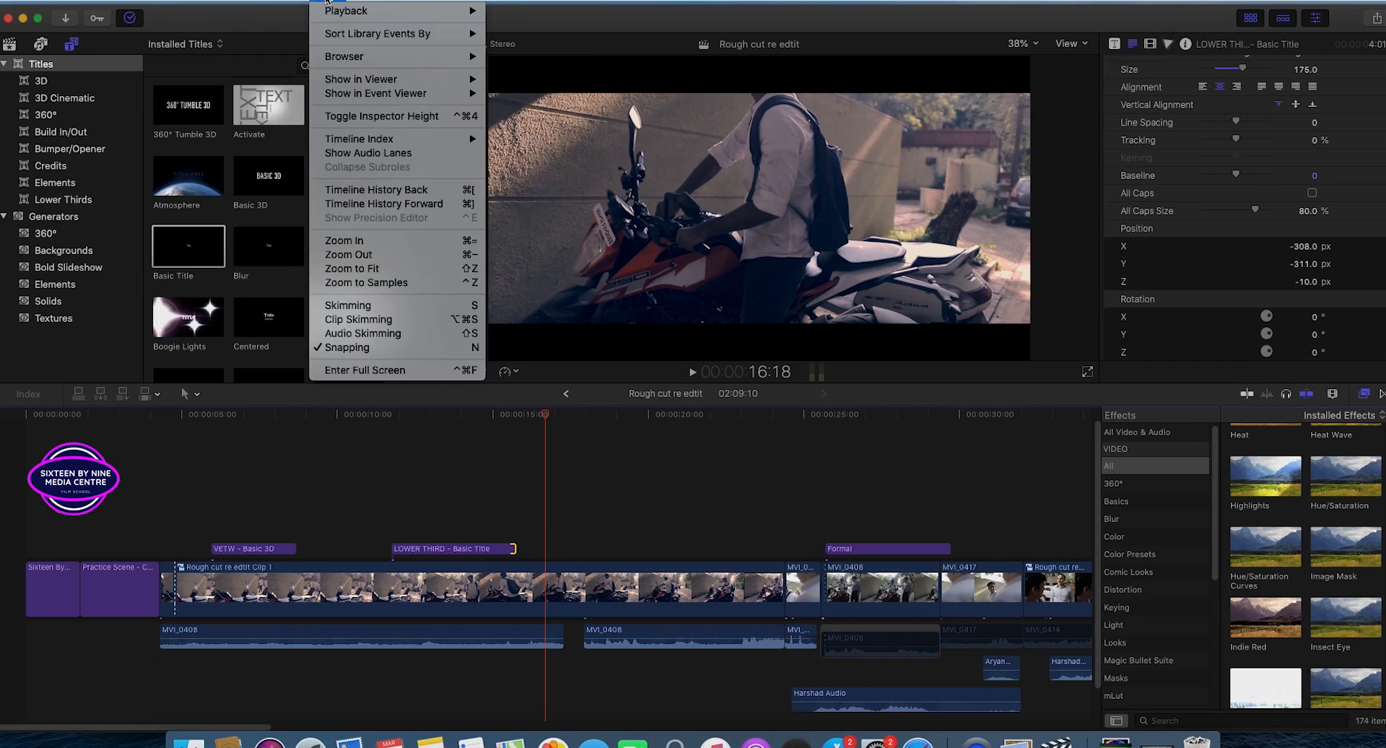
mouse_move(413, 0)
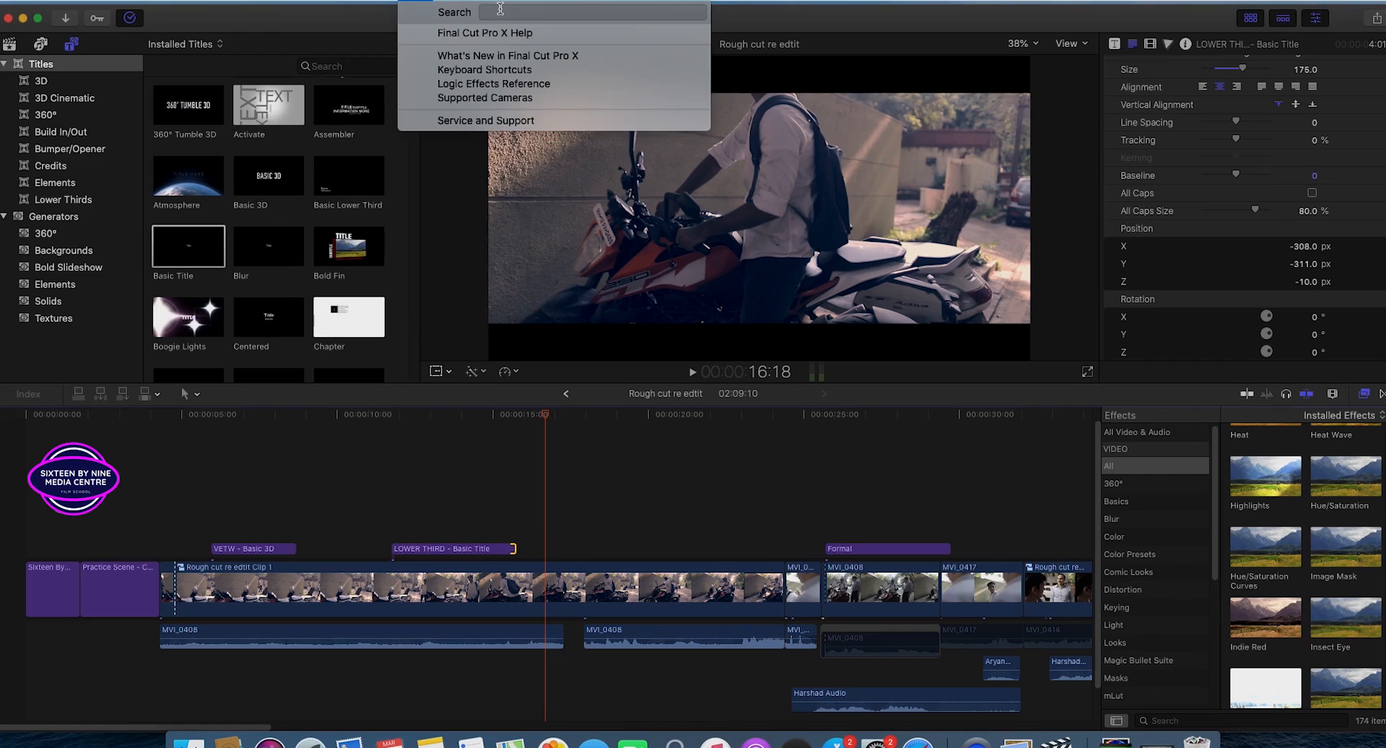
text(cap)
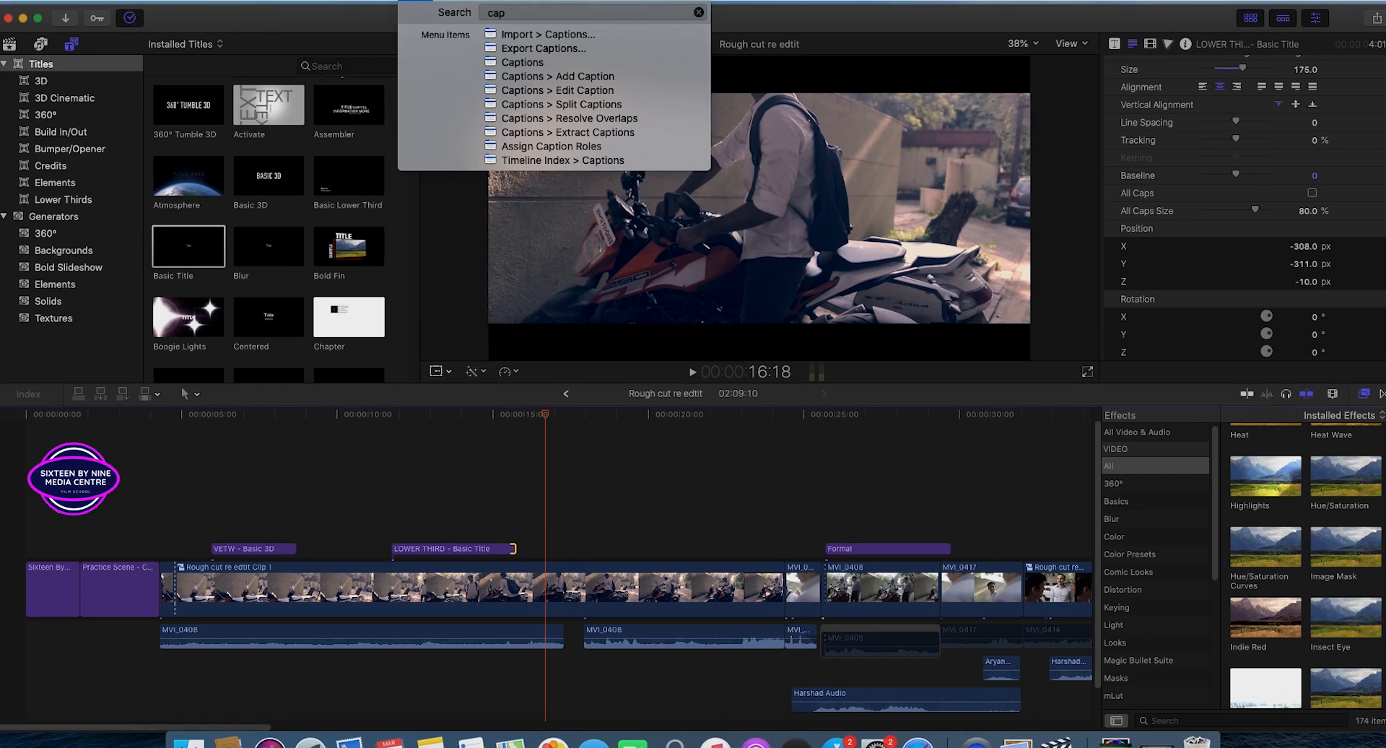
text(tion)
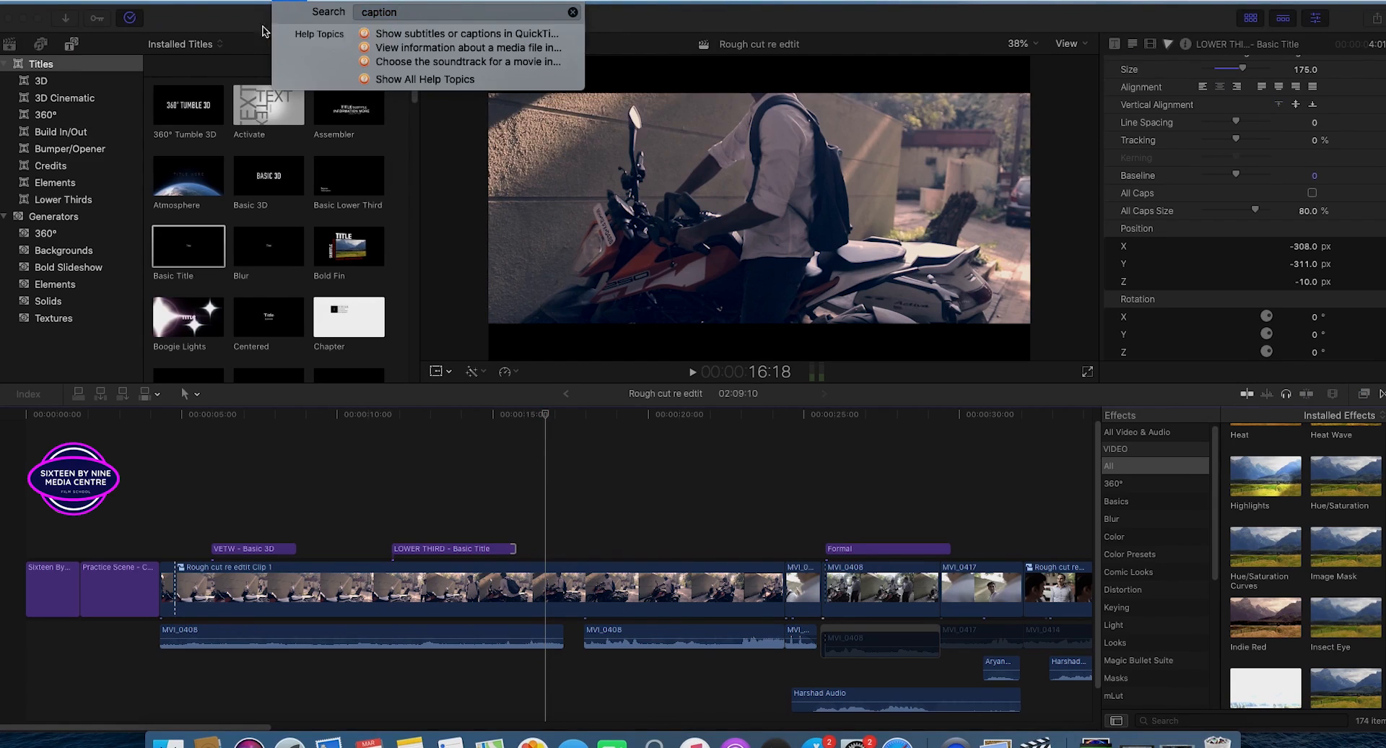
click(173, 2)
click(172, 1)
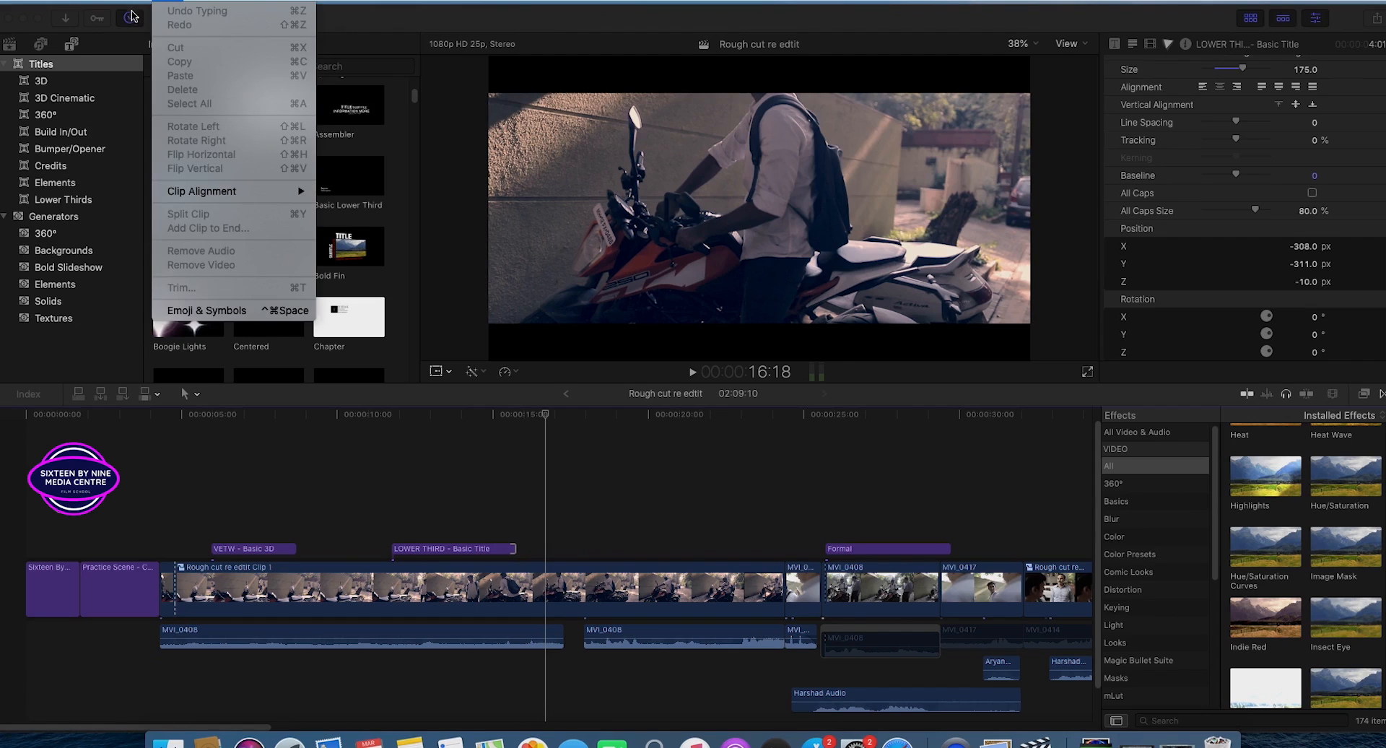
mouse_move(197, 2)
click(424, 16)
click(292, 2)
click(292, 1)
click(292, 1)
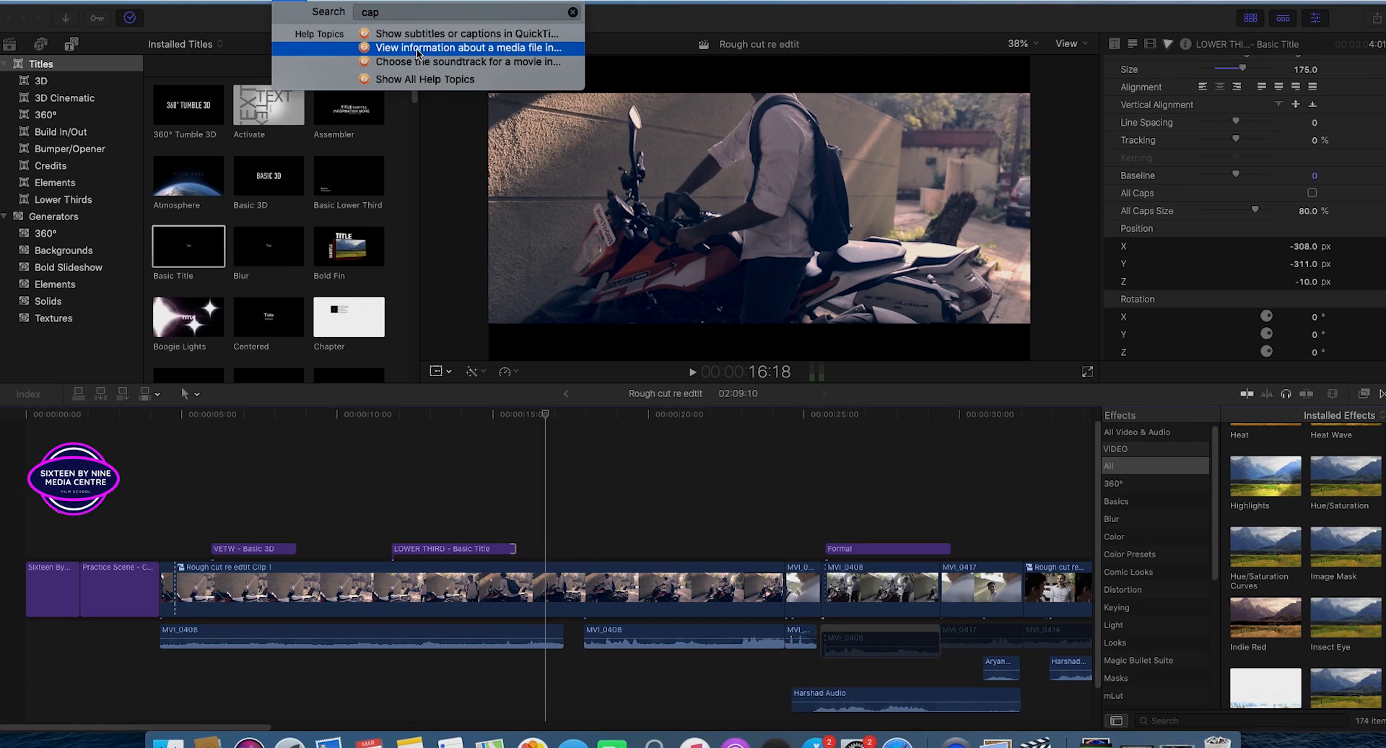
mouse_move(167, 1)
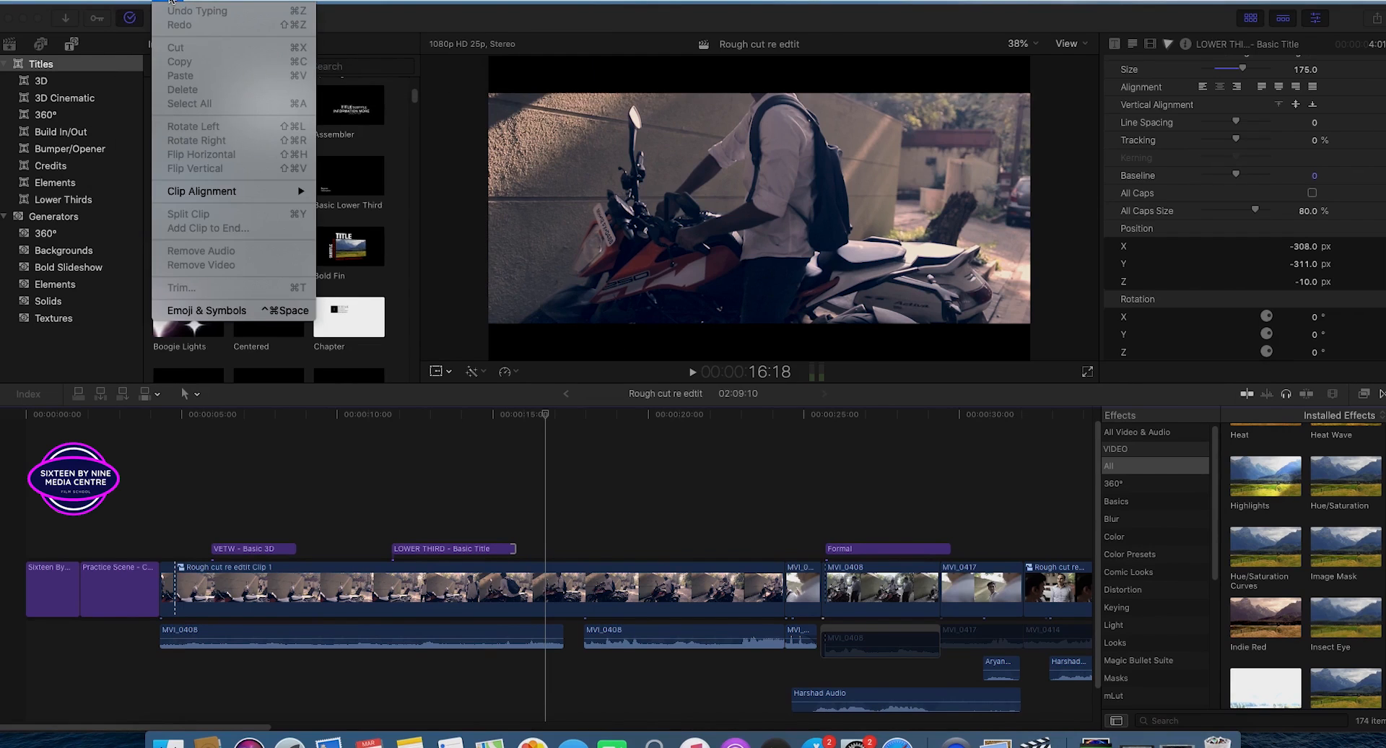
click(596, 515)
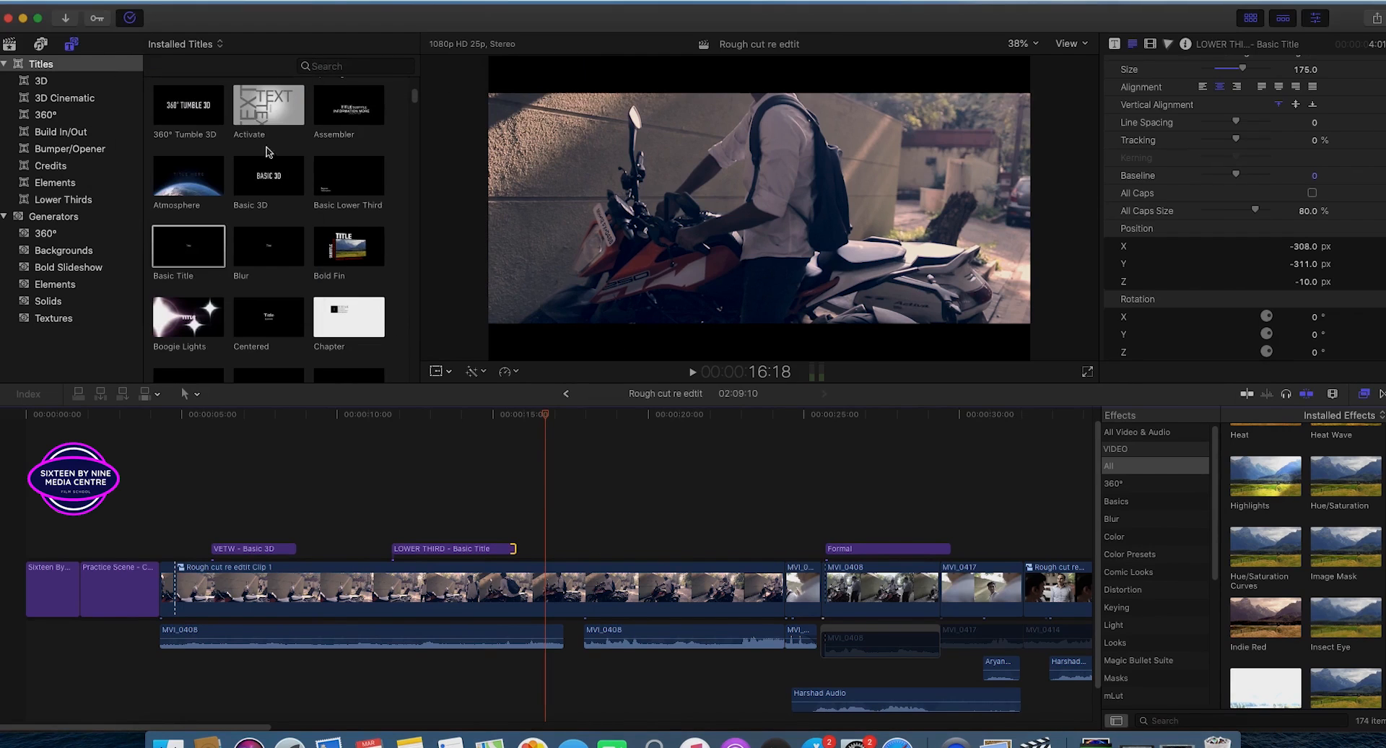
- Add an empty iTT English caption at the 16:18 playhead position
click(167, 1)
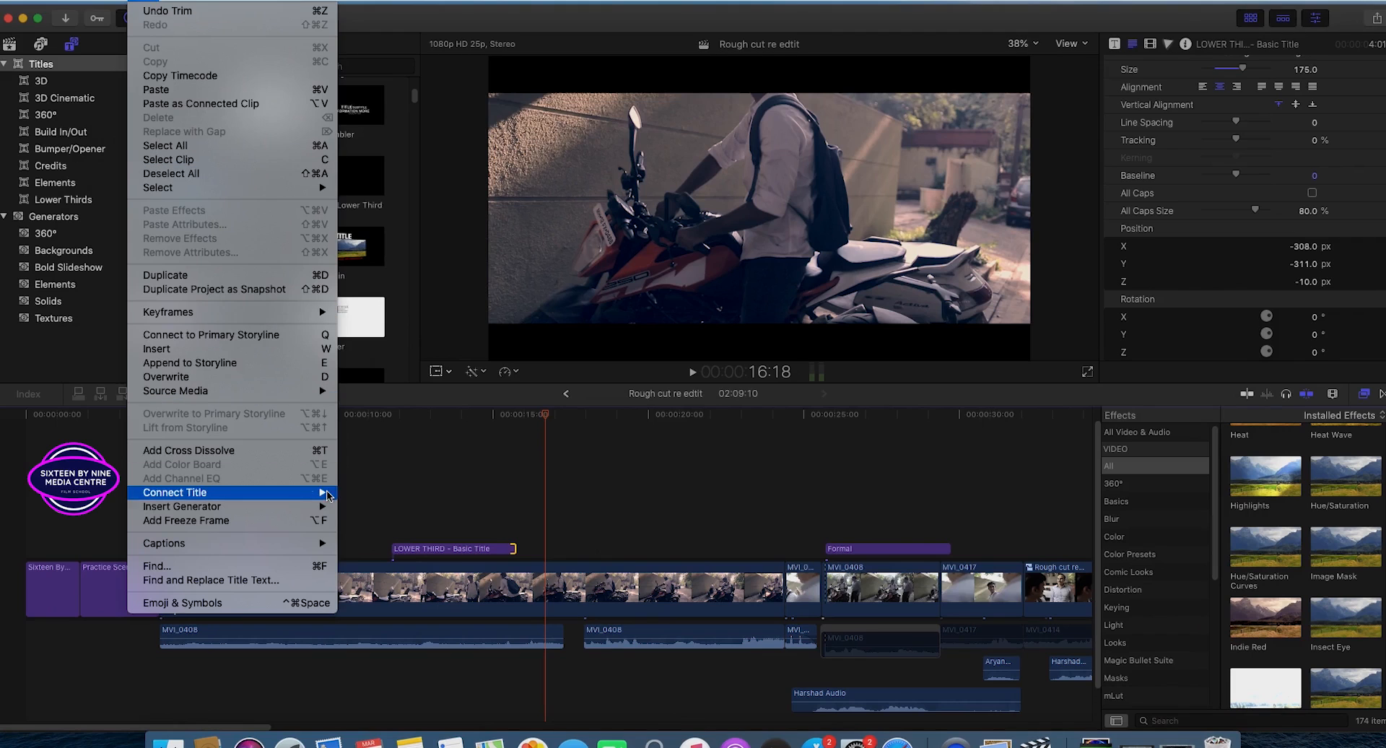
mouse_move(329, 544)
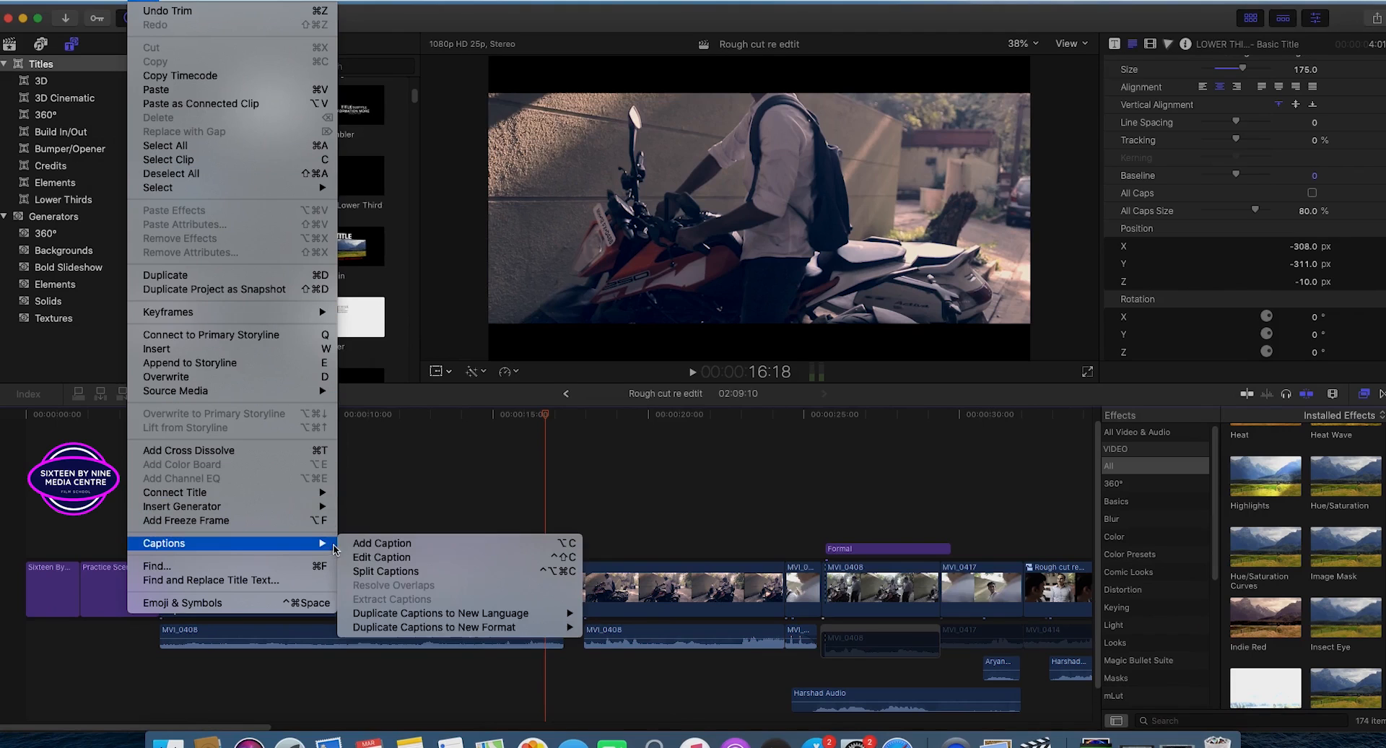
click(404, 547)
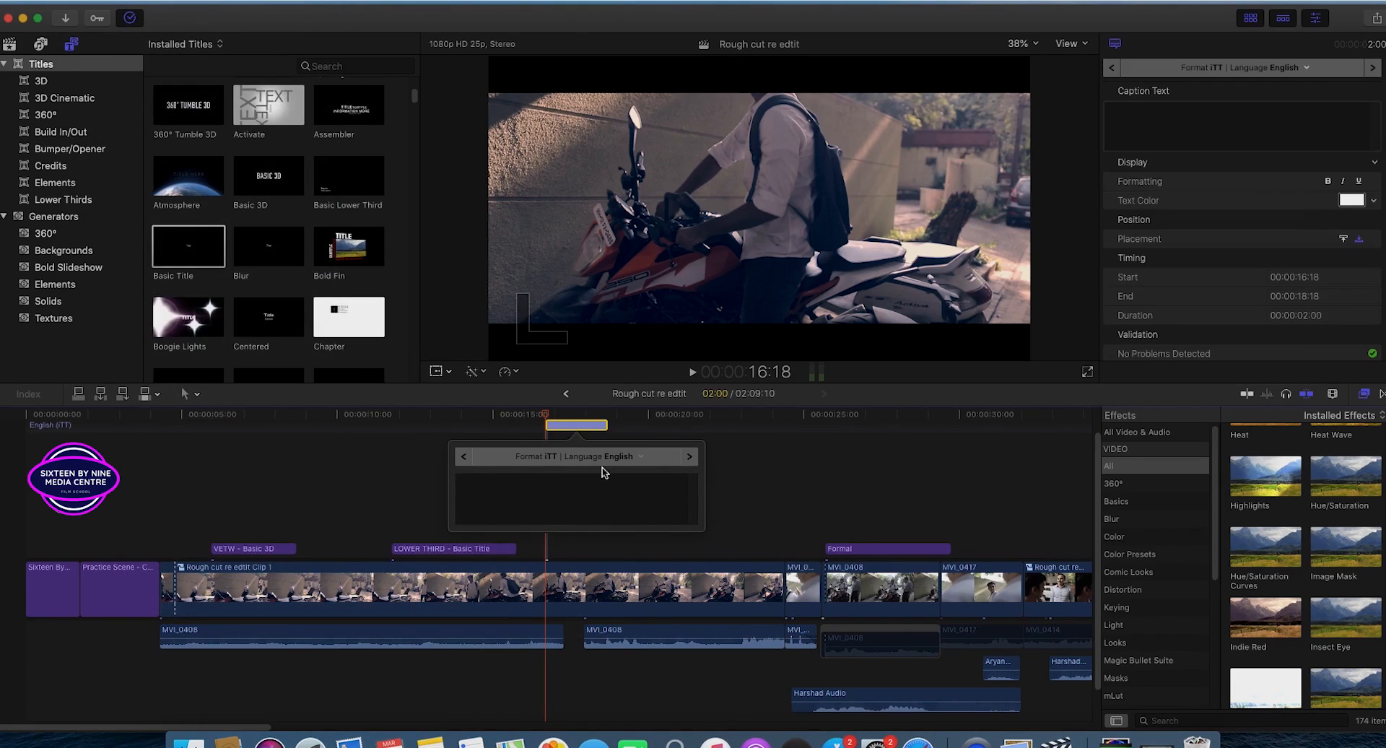
- Place the playhead at 25:18 and move the empty caption so it starts there, above the start of clip MVI_0408
drag(547, 417, 827, 500)
click(827, 499)
scroll(826, 518, down, 3)
scroll(820, 520, up, 5)
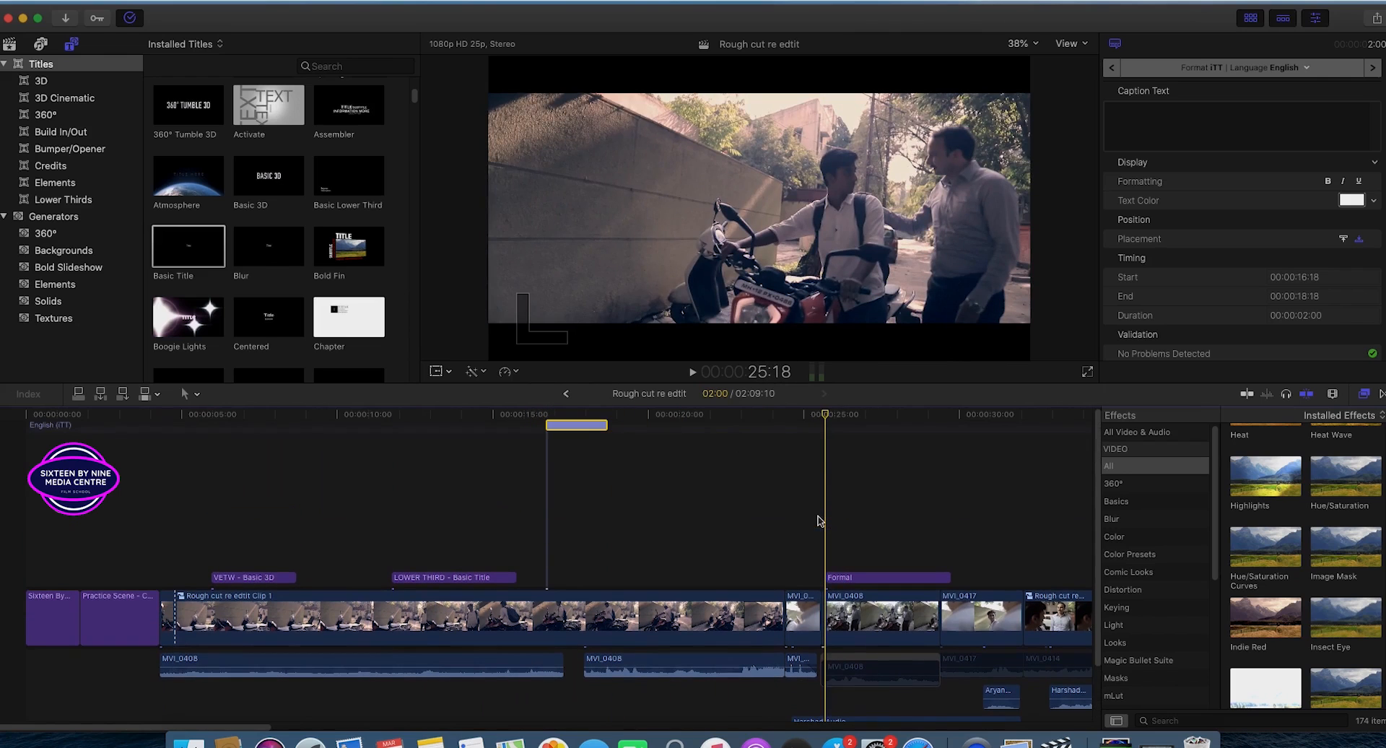
drag(584, 427, 869, 474)
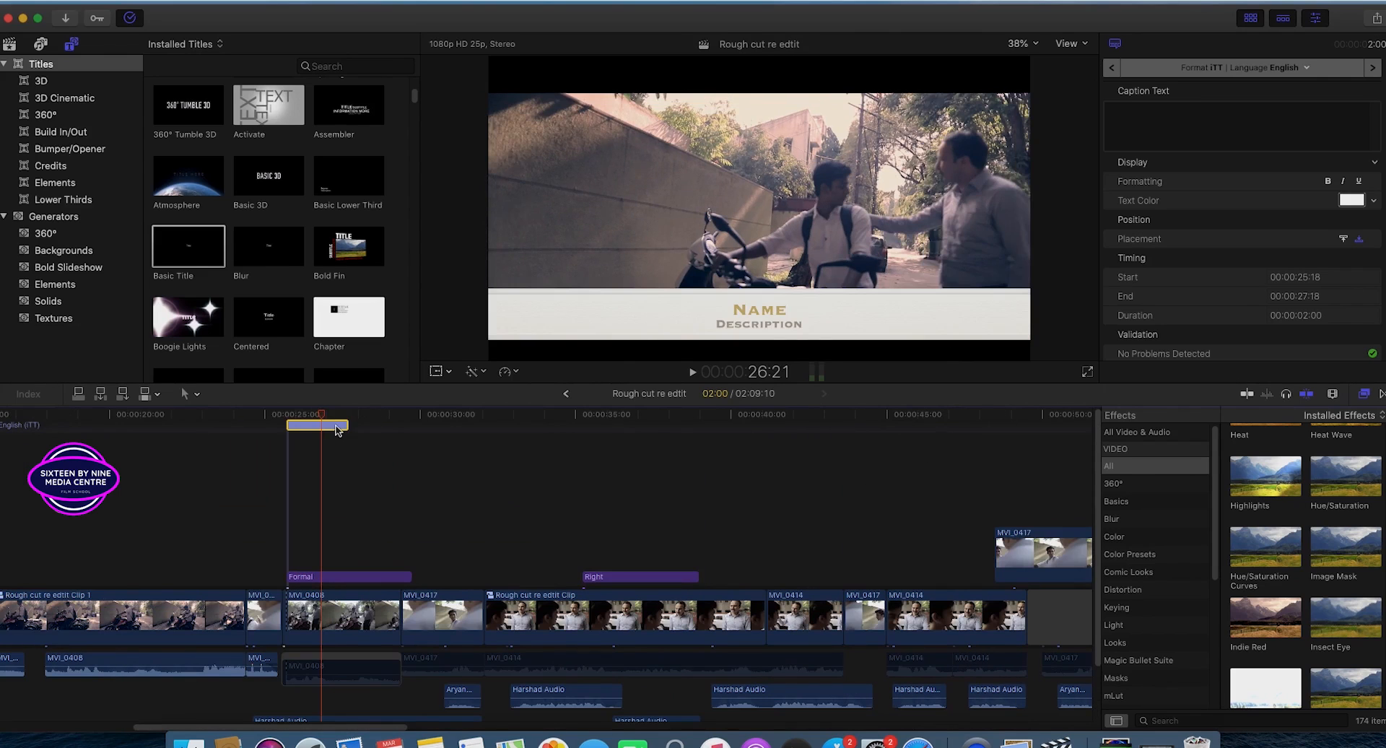
- Enter "Where are you lost sir?" as the text of the caption at 25:18
double_click(335, 426)
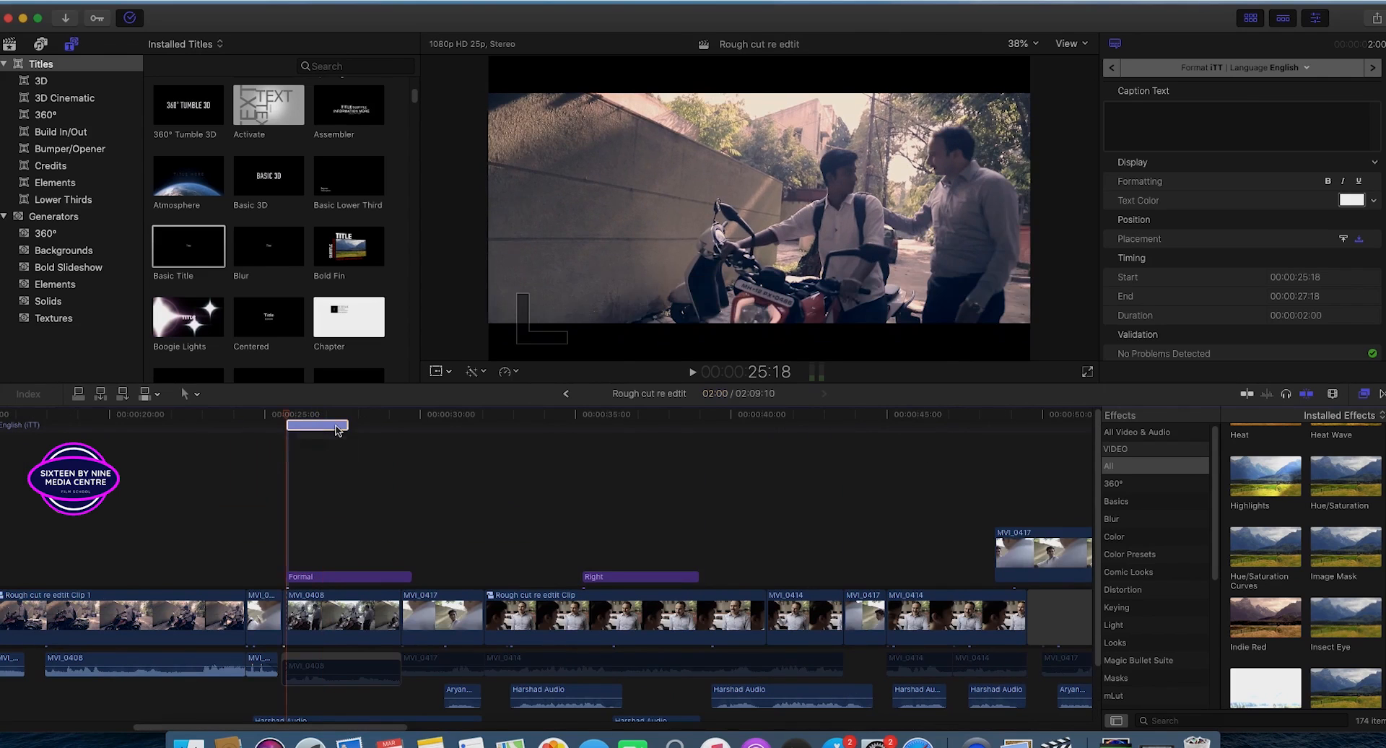
text(Where )
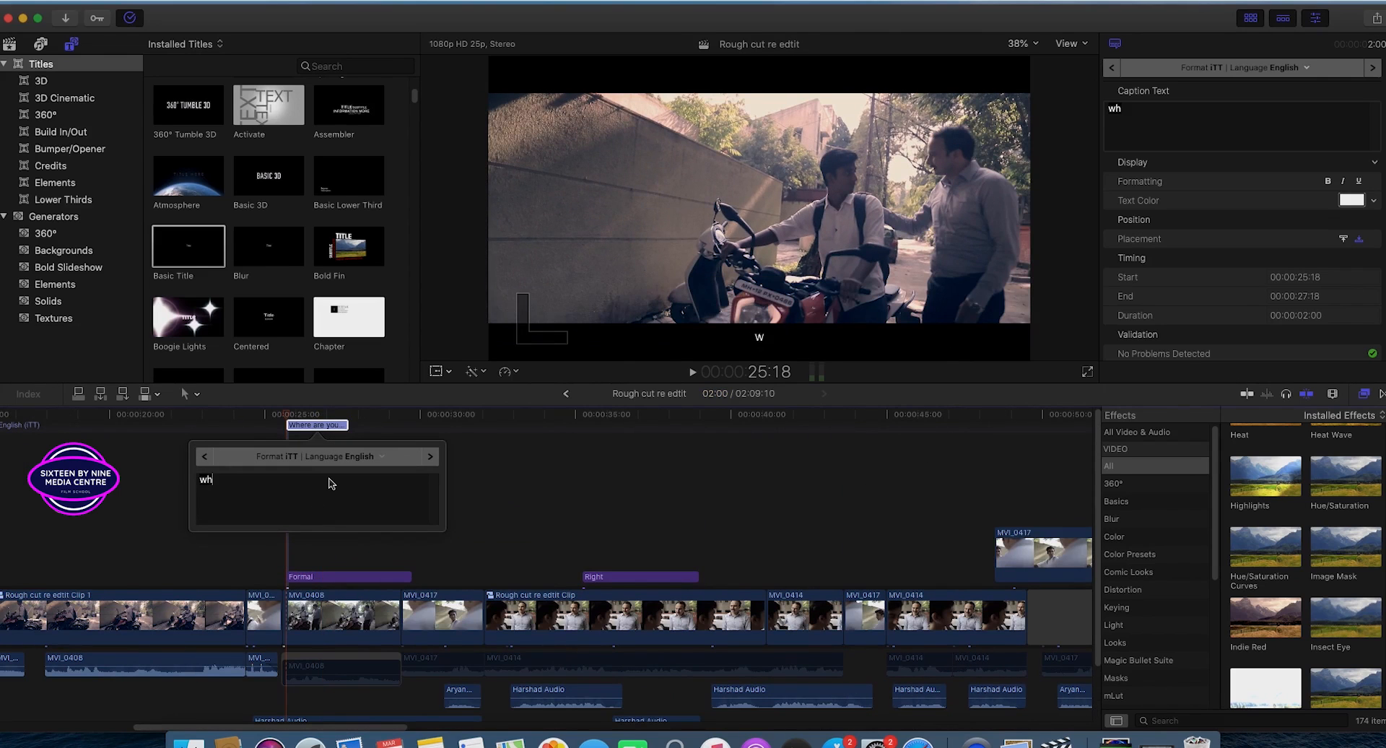
text(are you lost)
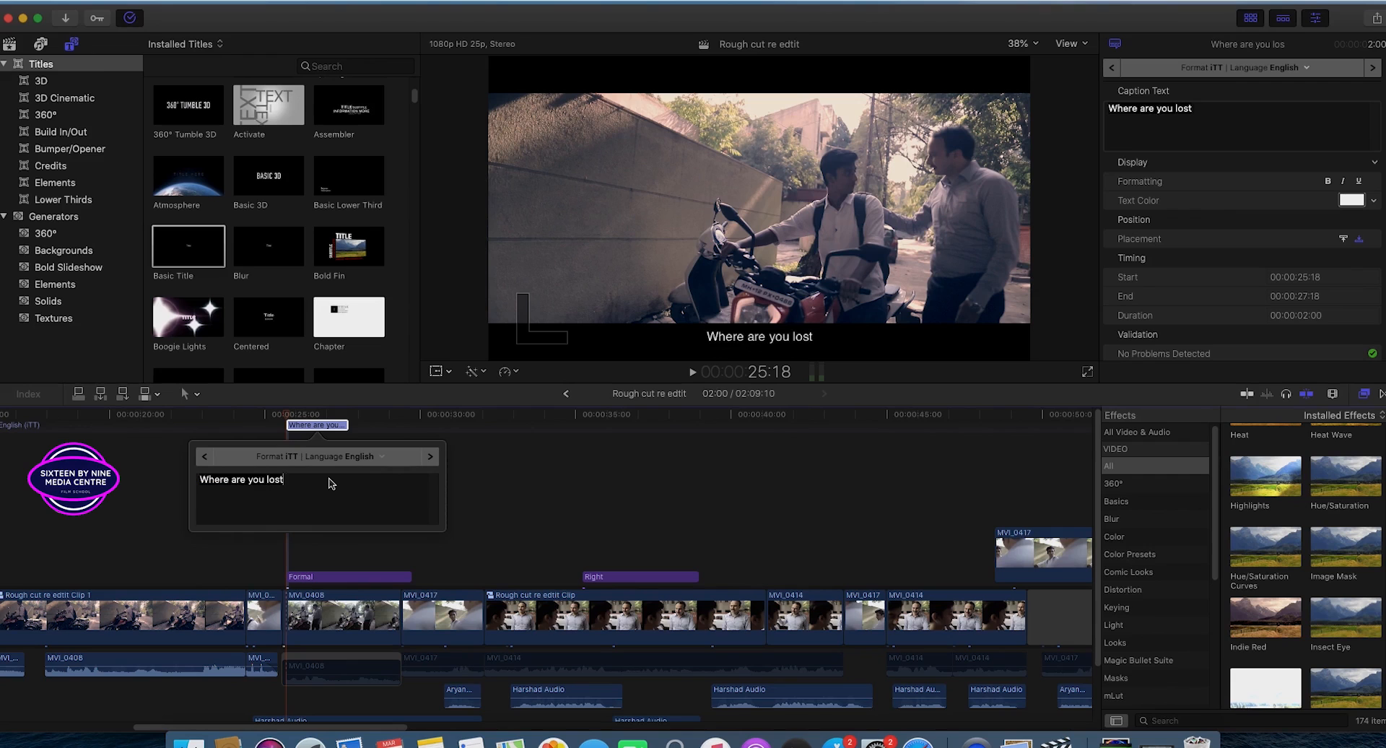
text( sir)
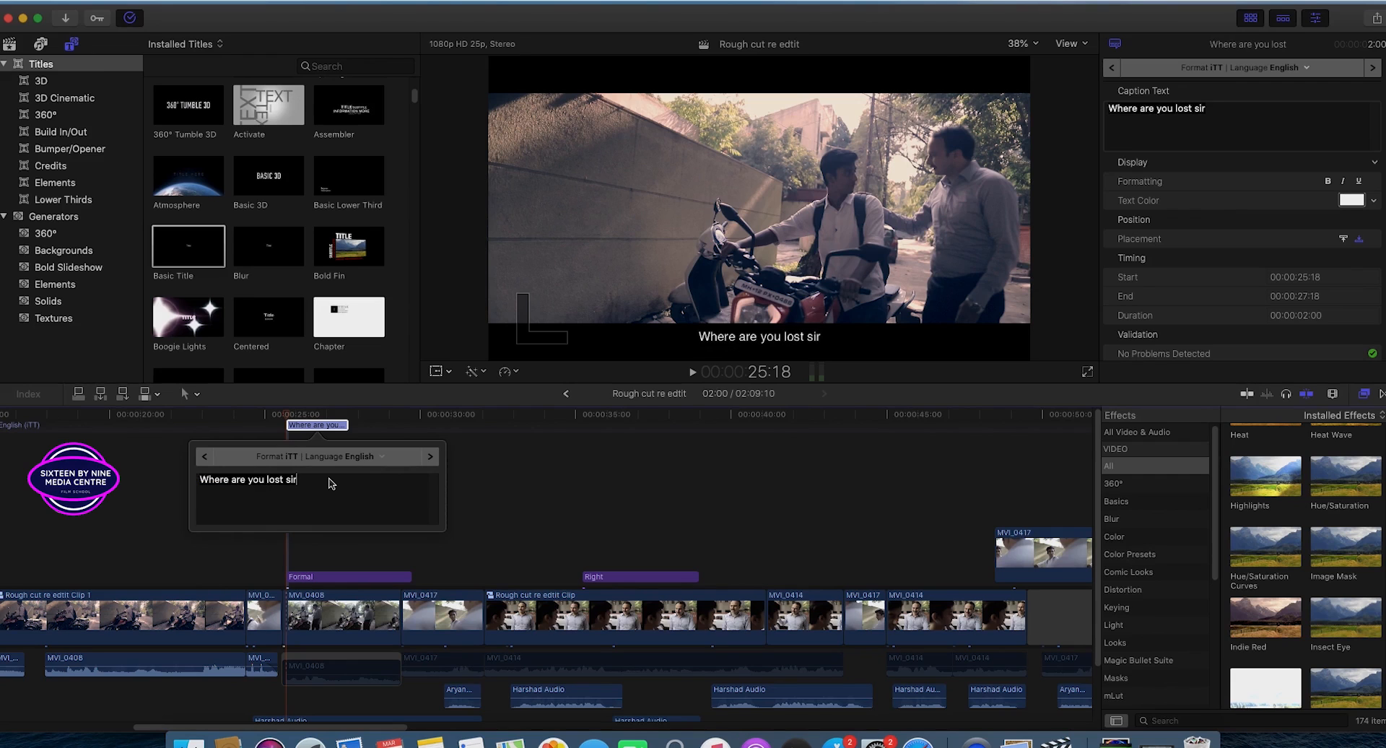
text(?)
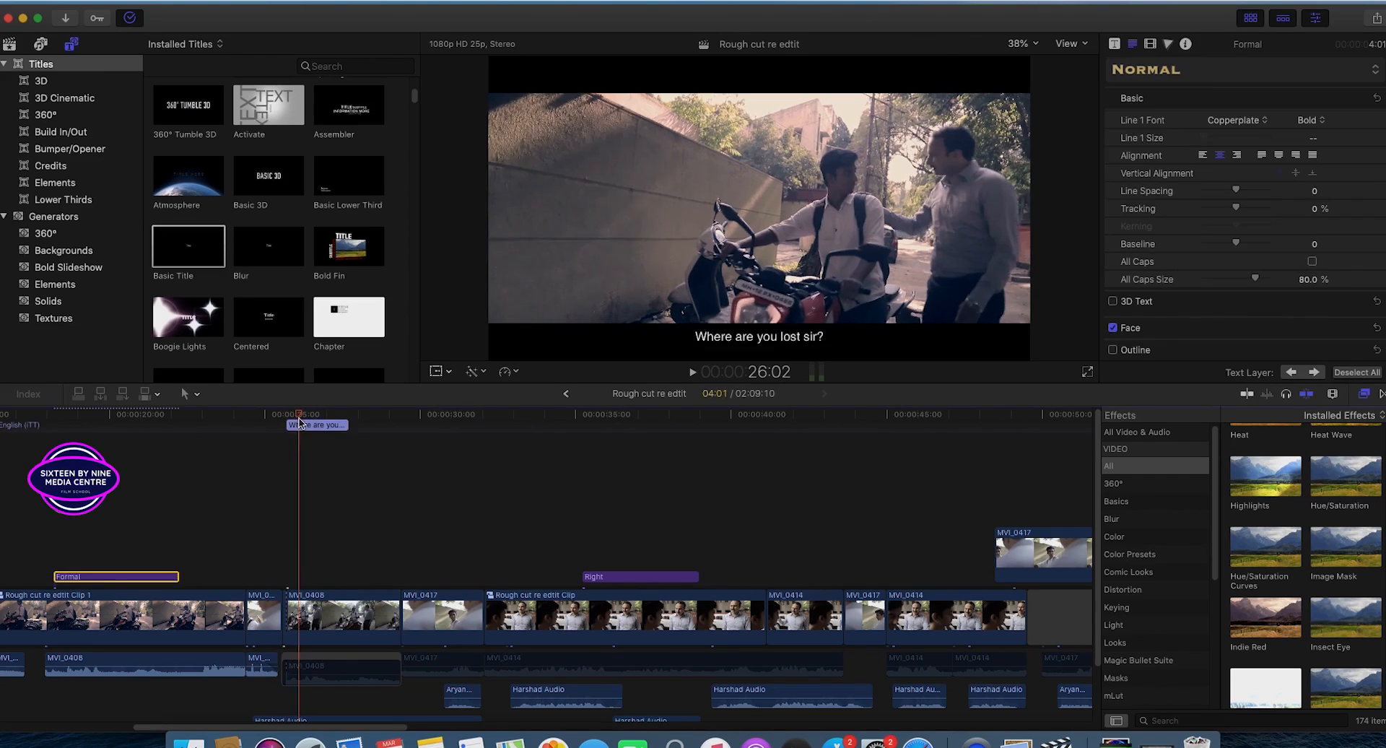
- Play the dialogue from 25:11 to check the timing of the "Where are you lost sir?" caption
click(278, 418)
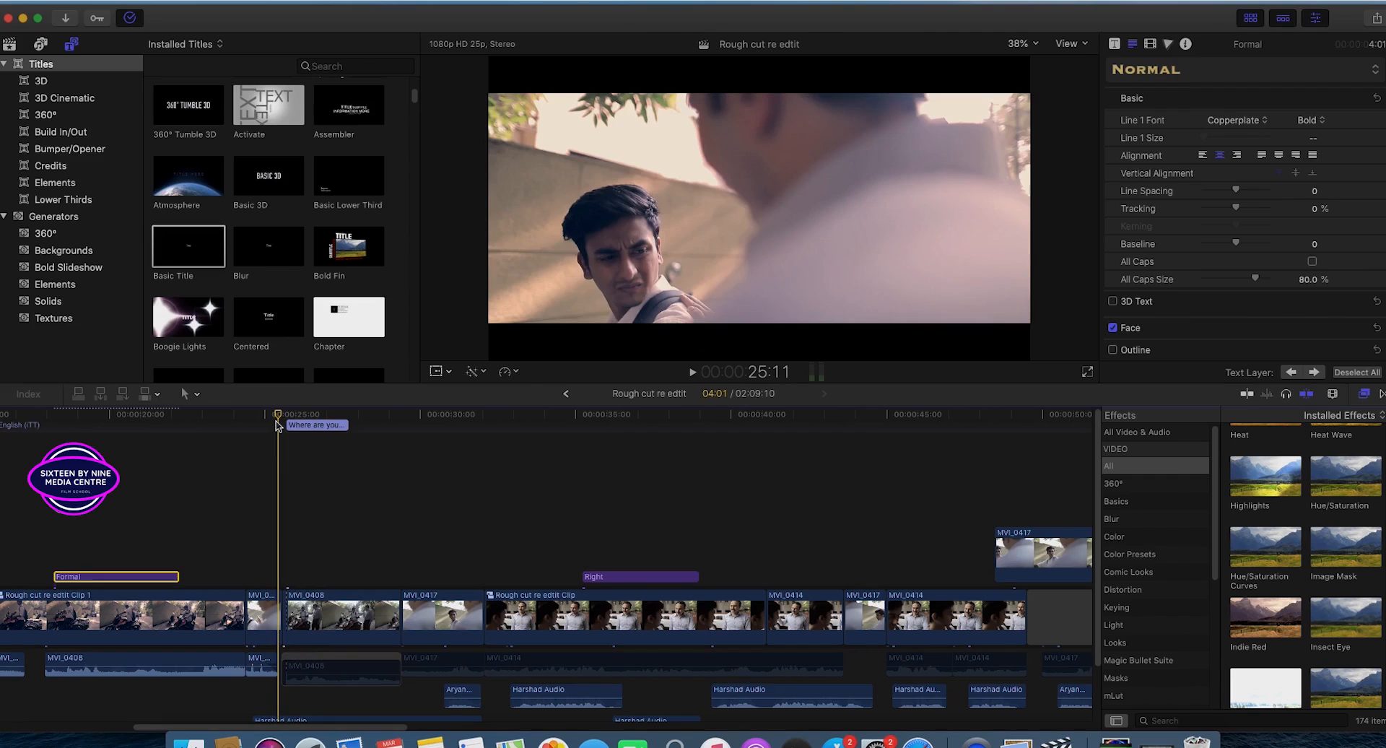
key(space)
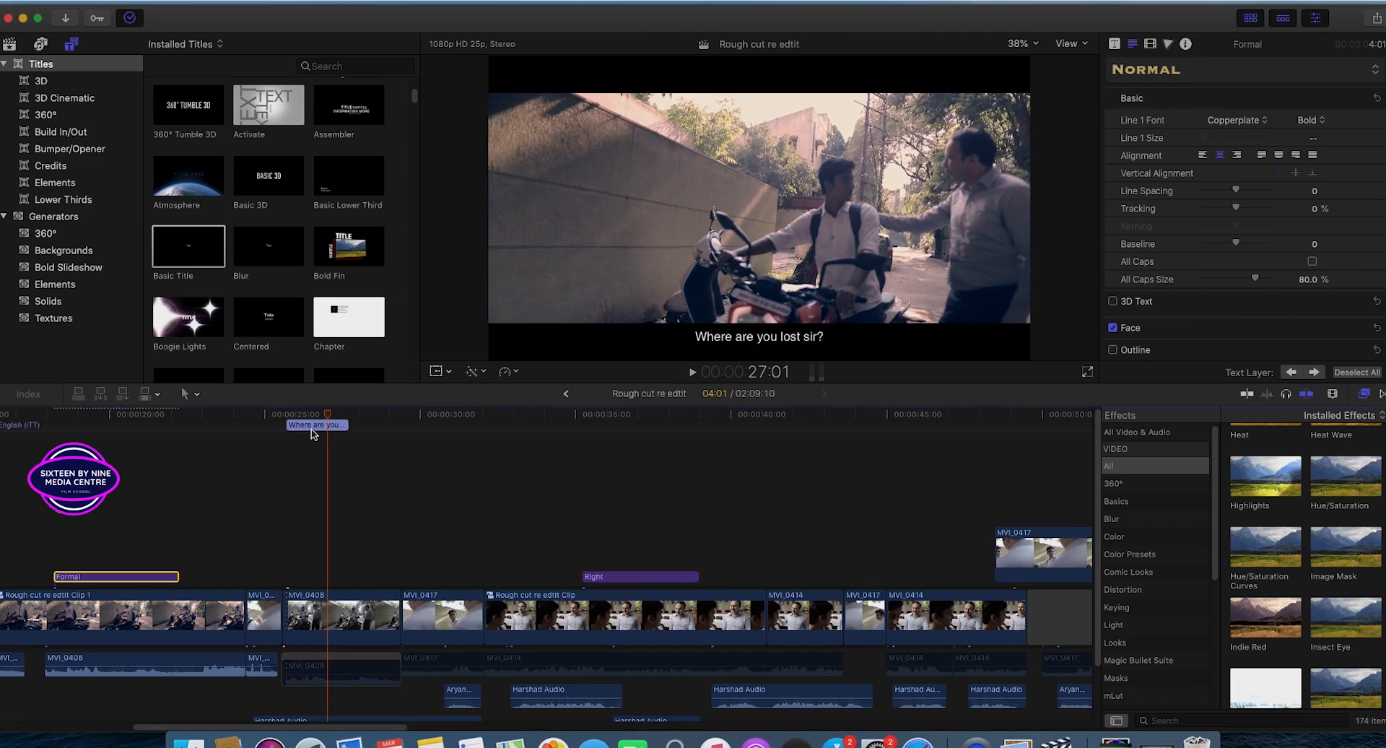
click(326, 413)
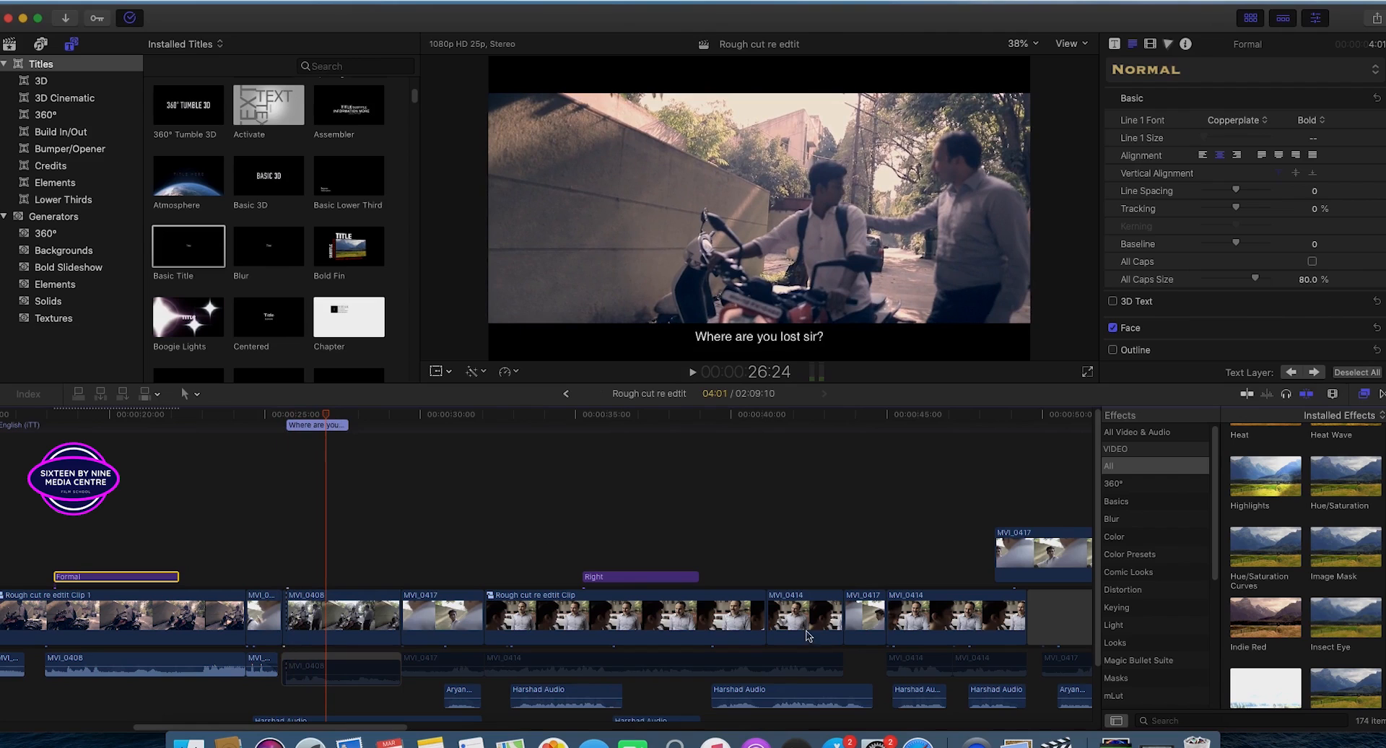
- Move the "Where are you lost sir?" caption so it starts at 29:10, above clip MVI_0417
click(314, 427)
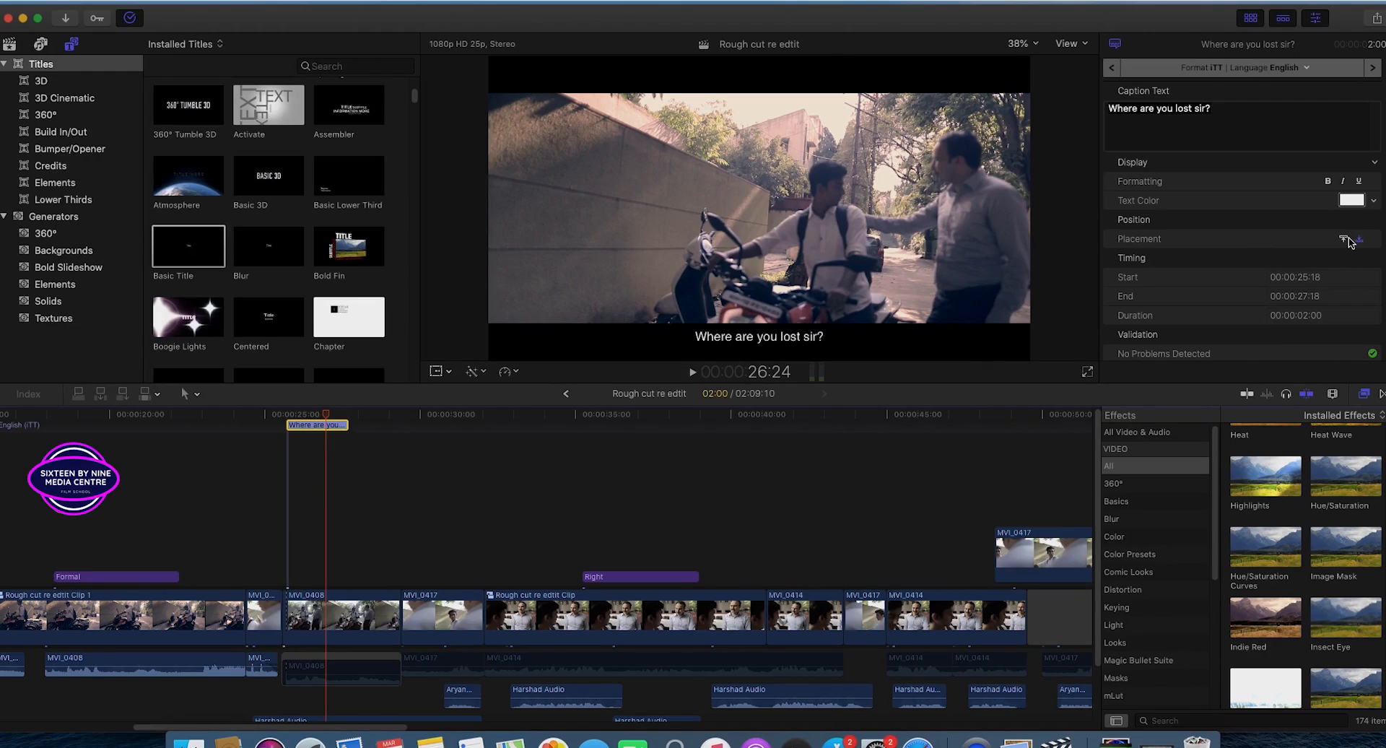
click(401, 433)
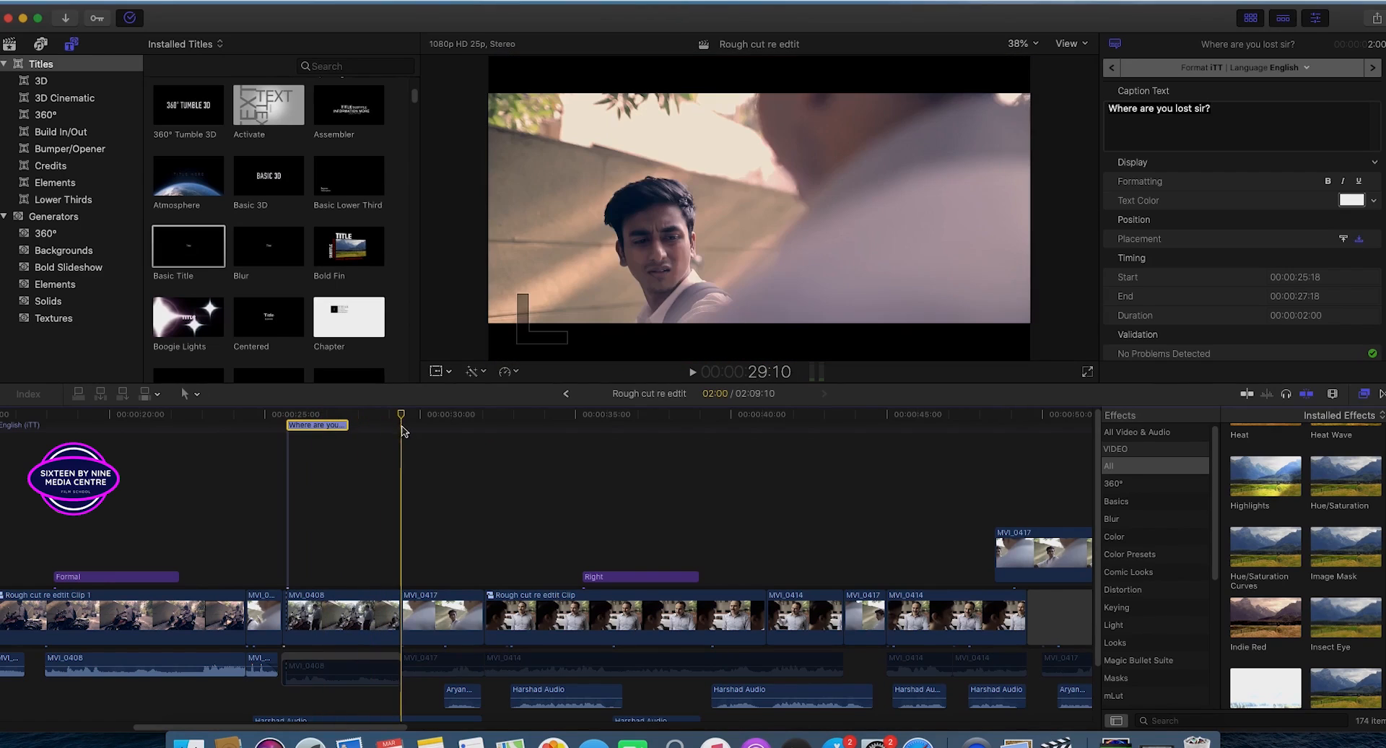
drag(318, 433, 433, 449)
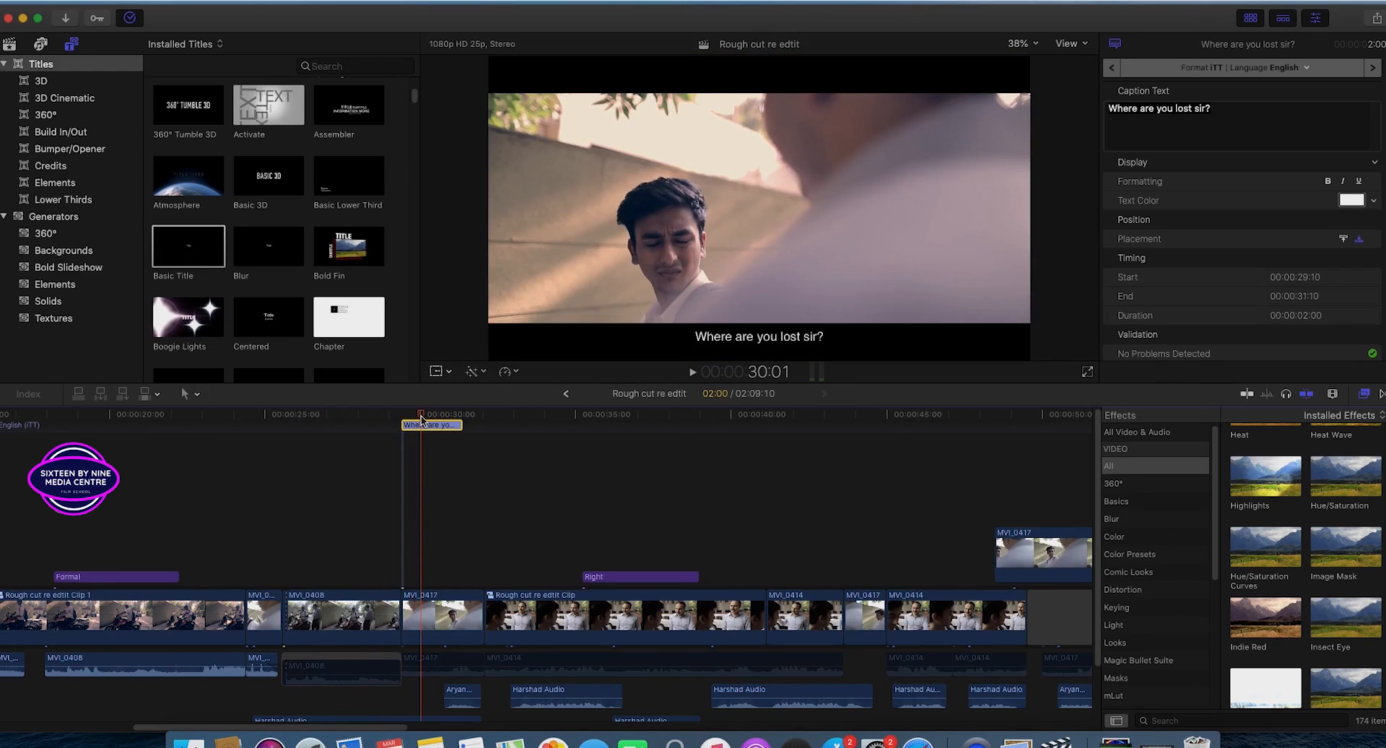
- Turn off the Letterbox effect on the MVI_0417 clip that follows MVI_0408
click(424, 626)
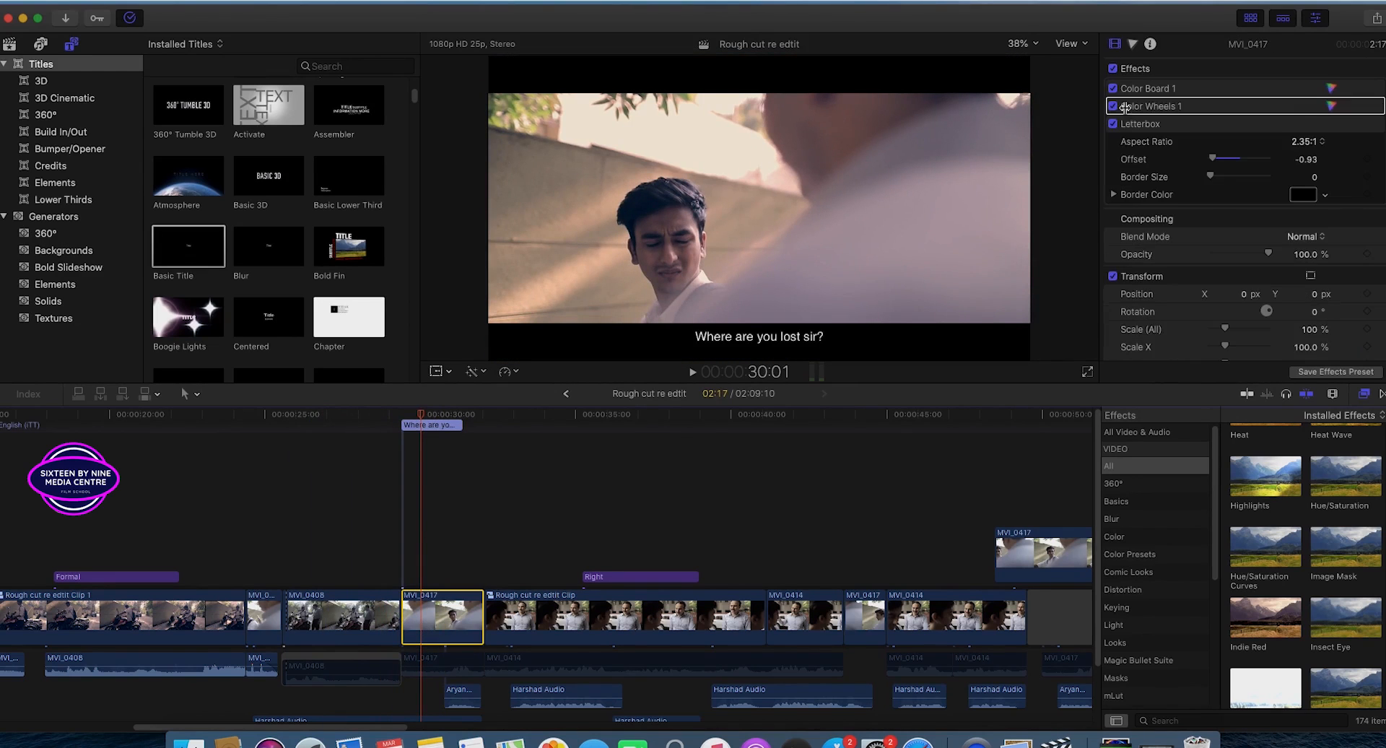
click(1121, 124)
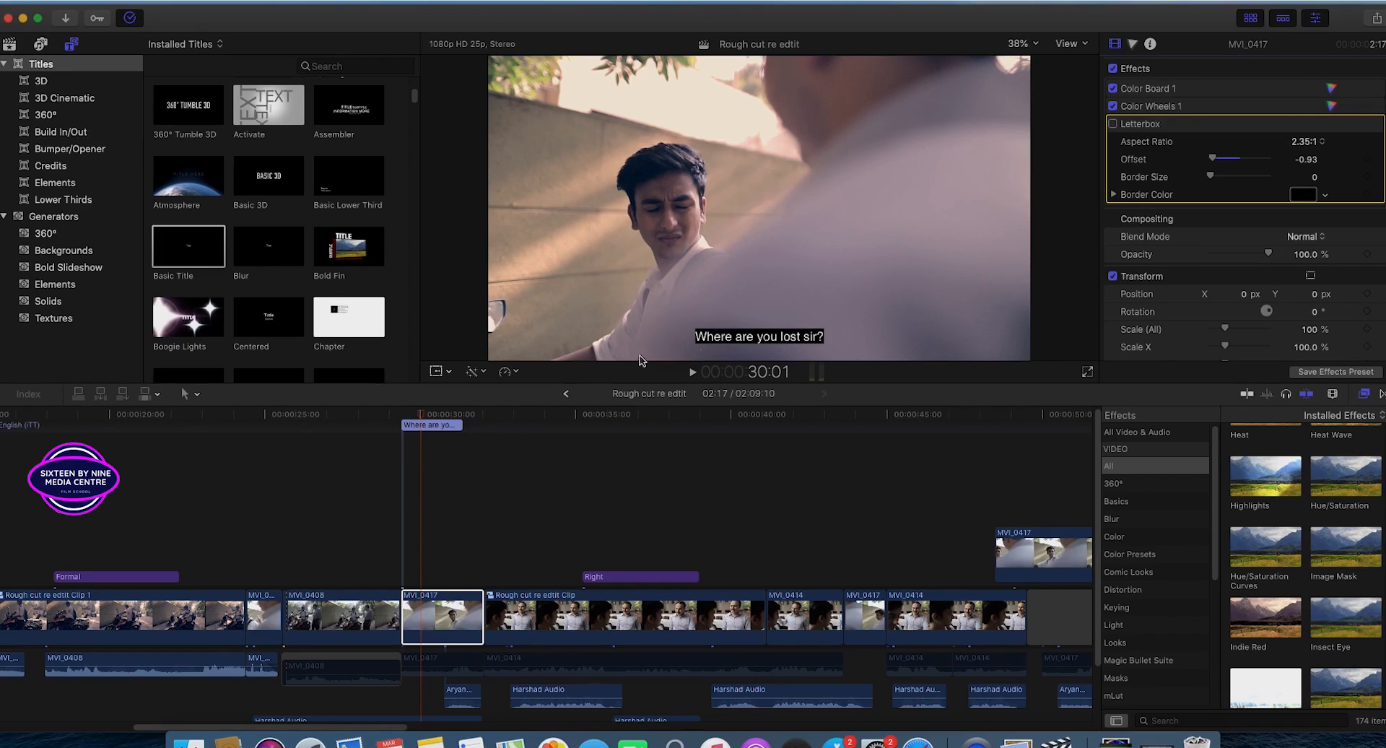
click(1113, 125)
click(1112, 124)
click(1112, 124)
click(1113, 124)
- Place the playhead at 25:11 and move the "Where are you lost sir?" caption so it starts there
drag(379, 416, 401, 449)
scroll(433, 515, down, 3)
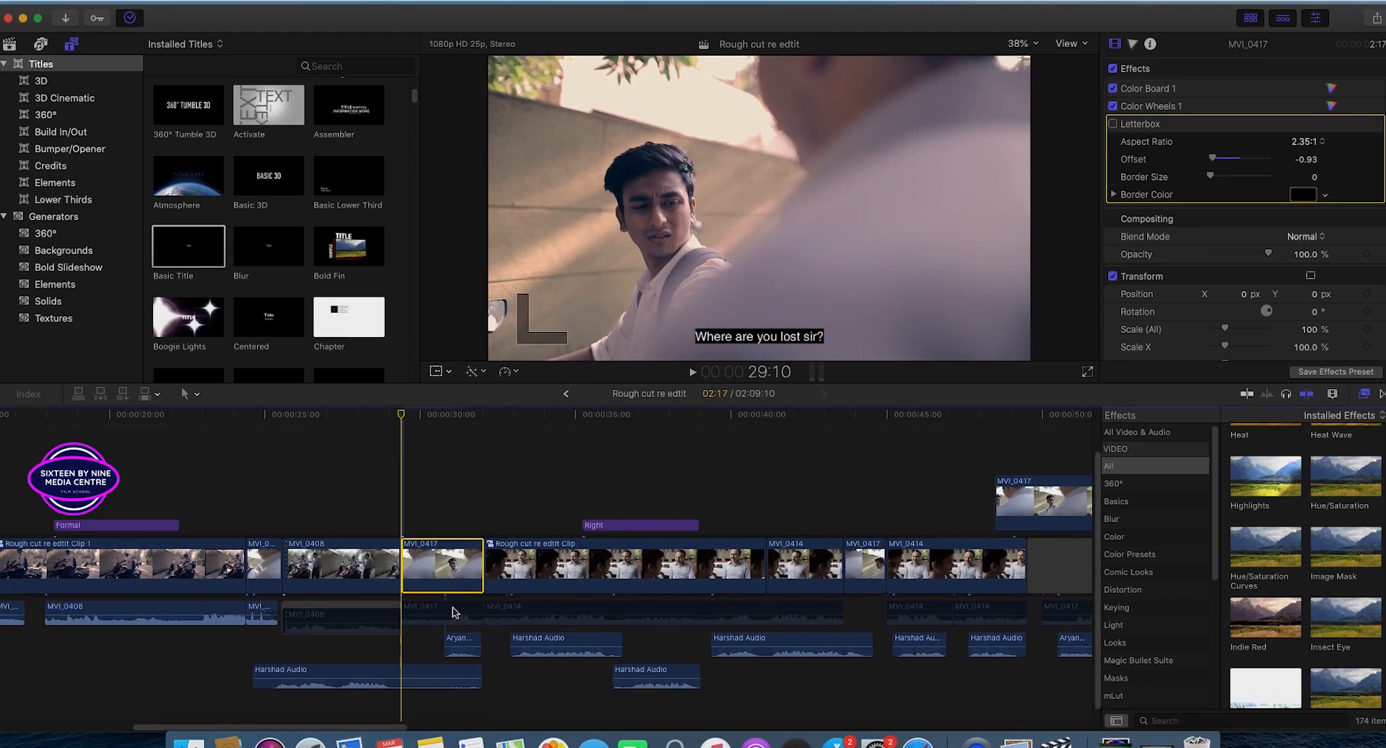
drag(406, 418, 278, 427)
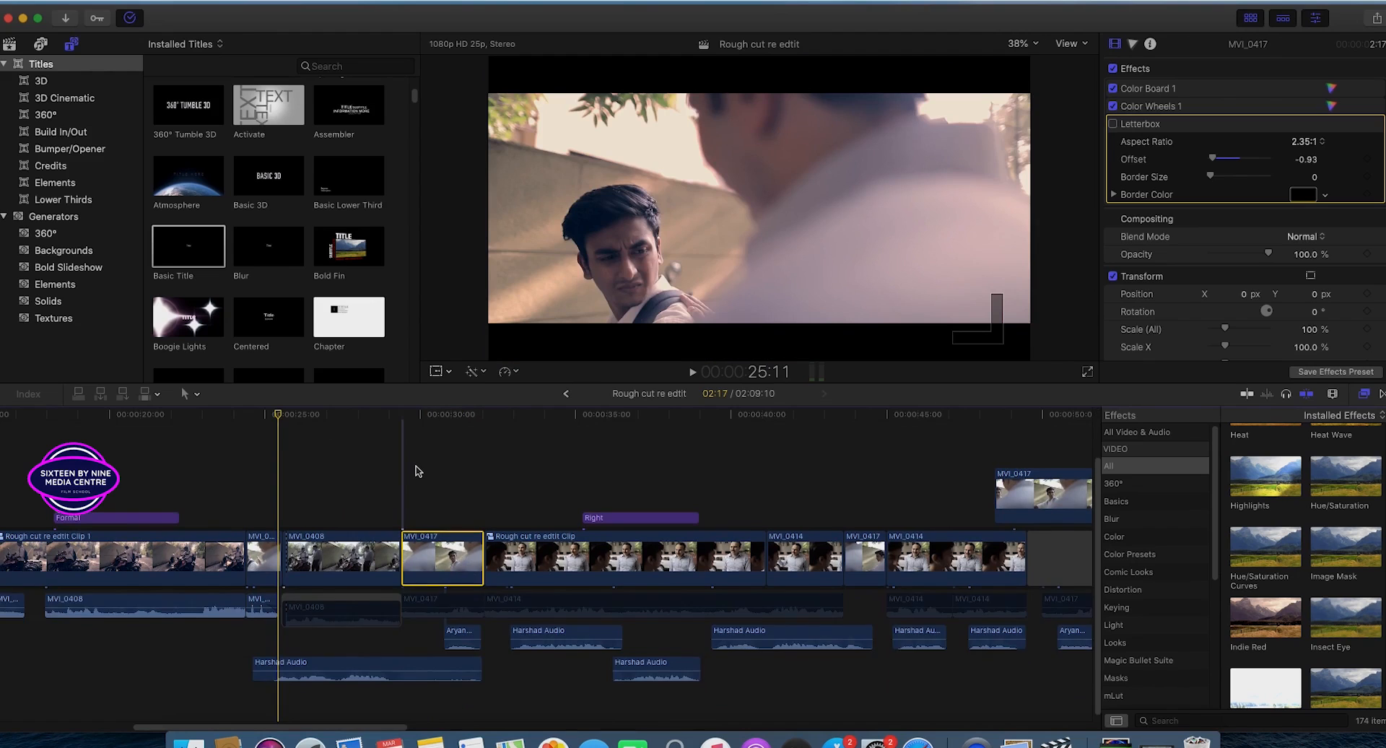
scroll(416, 467, up, 3)
drag(428, 429, 343, 442)
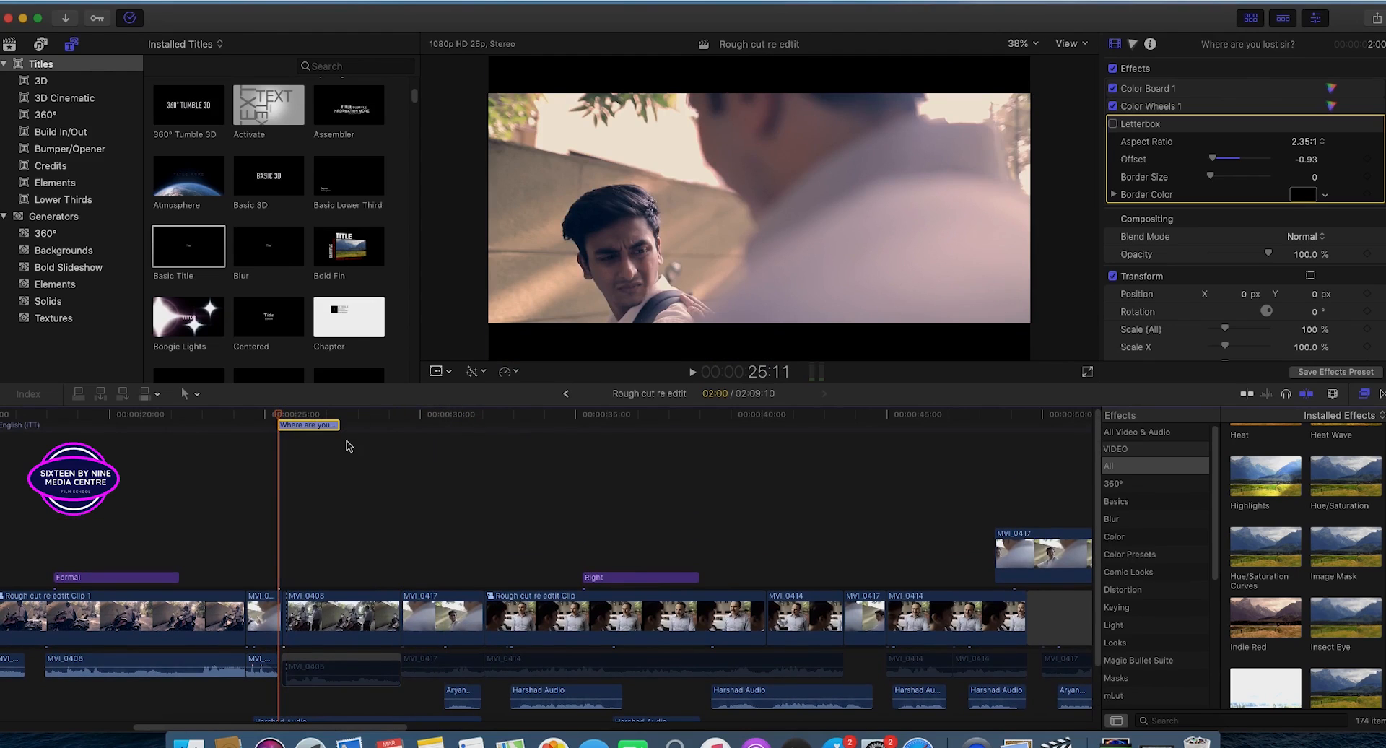
- Play the dialogue from 24:15 and move the "Where are you lost sir?" caption so it starts at 24:24
key(space)
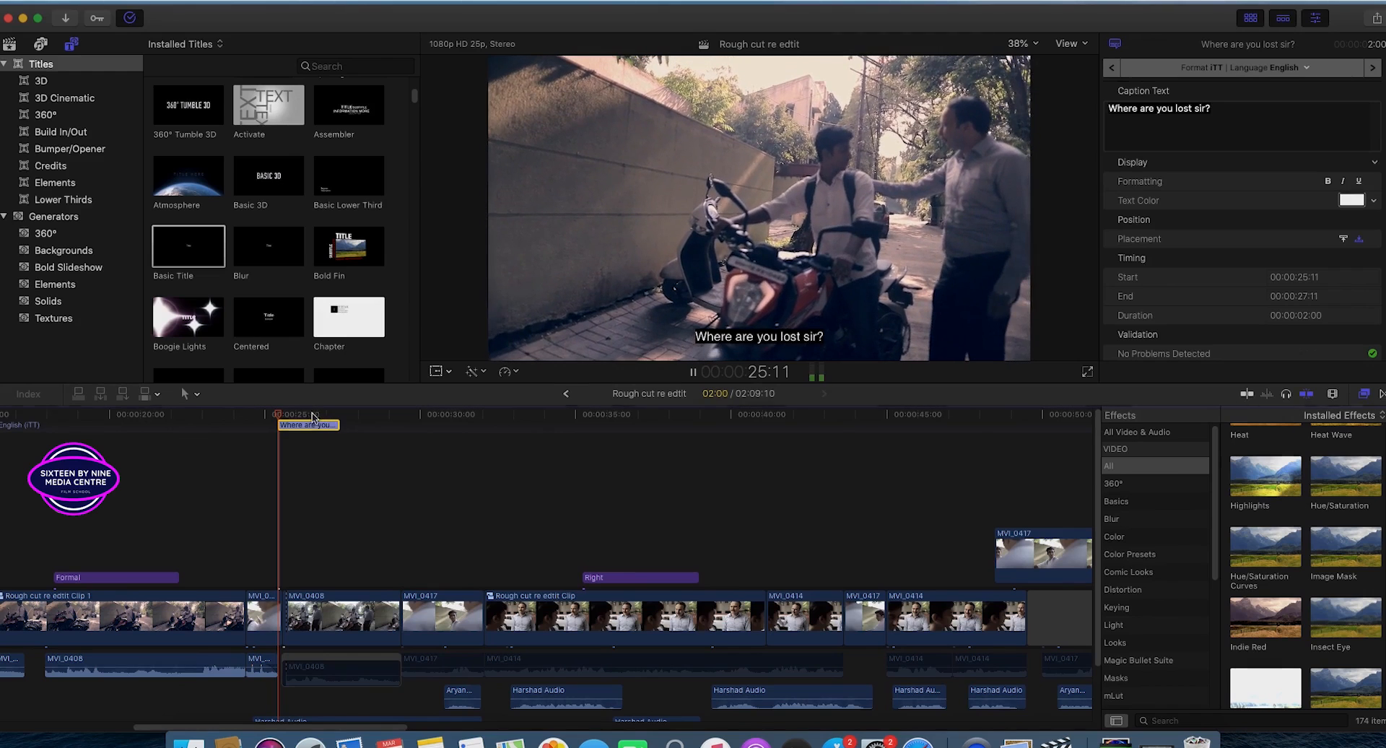
key(space)
drag(313, 417, 255, 419)
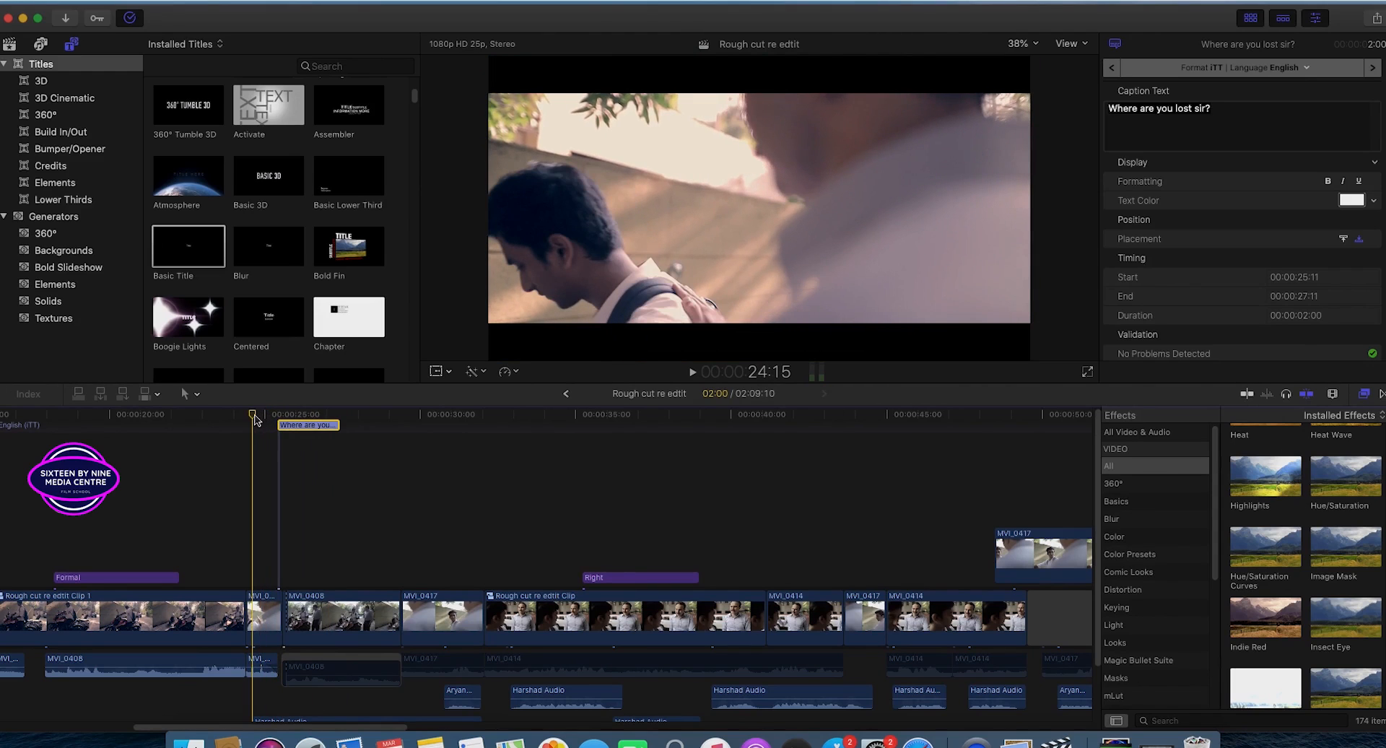
key(space)
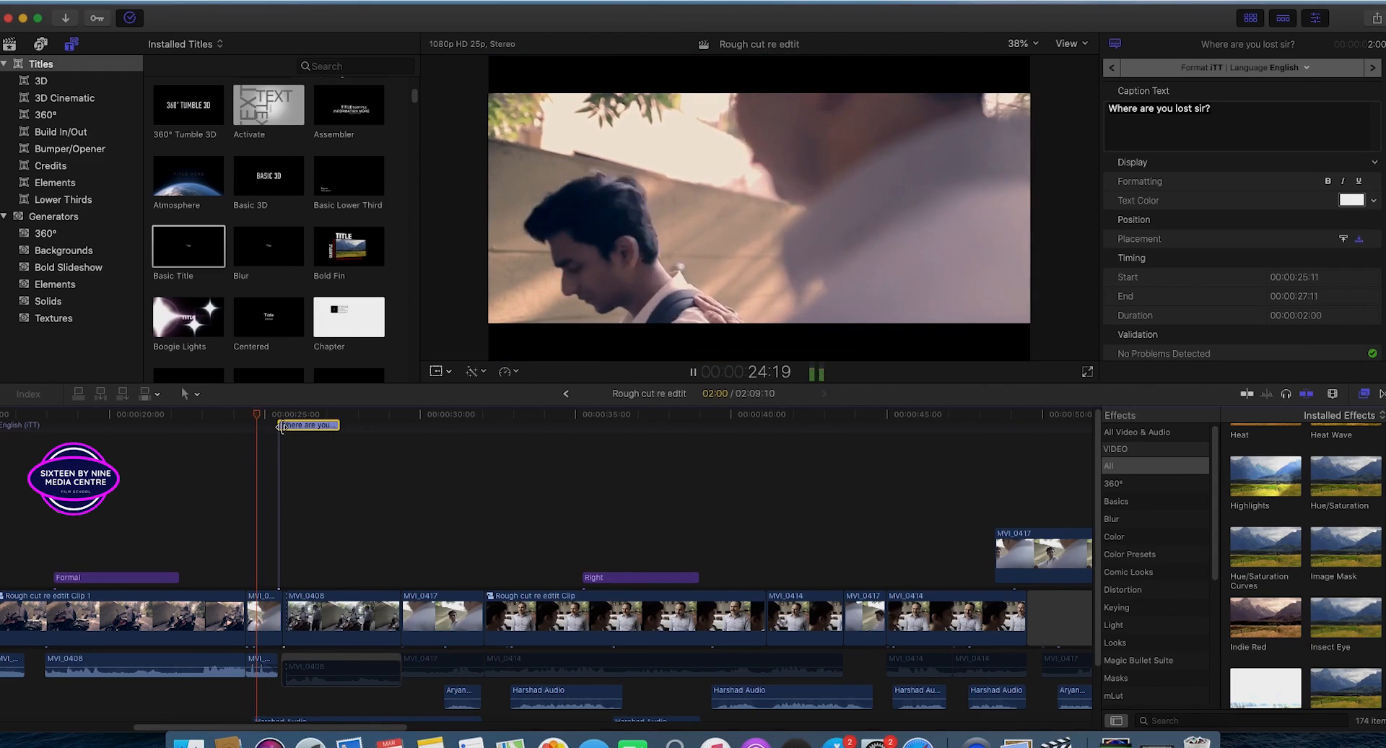
key(space)
mouse_move(280, 415)
mouse_down()
mouse_move(265, 418)
mouse_move(288, 422)
mouse_up()
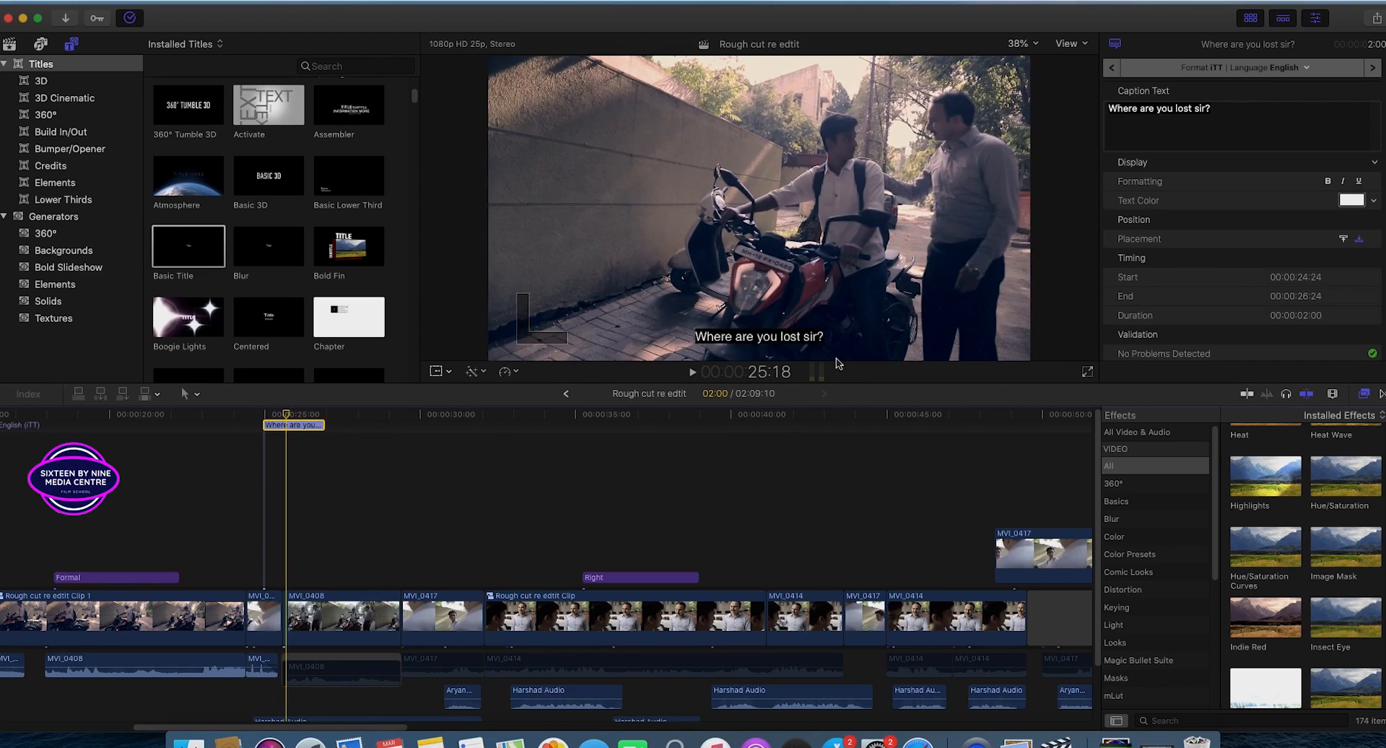
- Turn on the Letterbox effect for clip MVI_0408 and turn it off for the short MVI_0417 clip before it
click(350, 617)
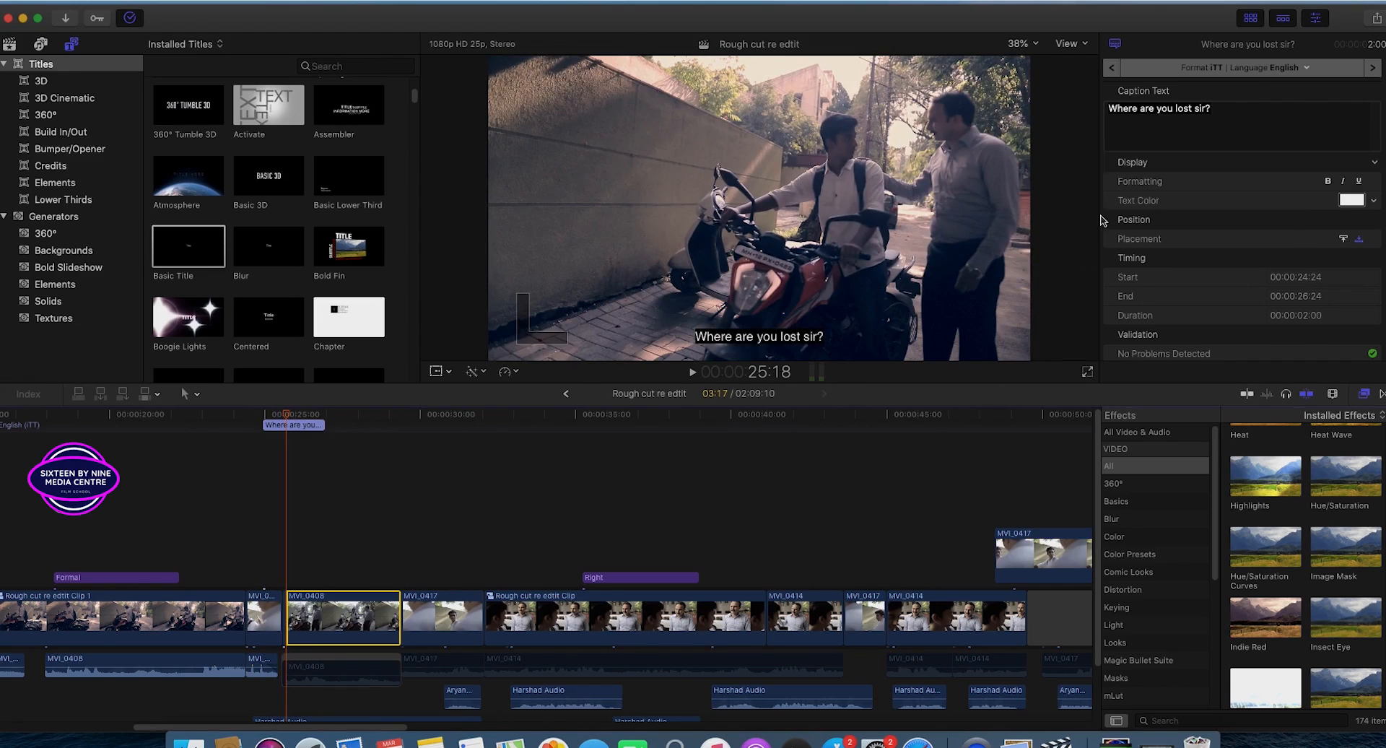
click(1113, 124)
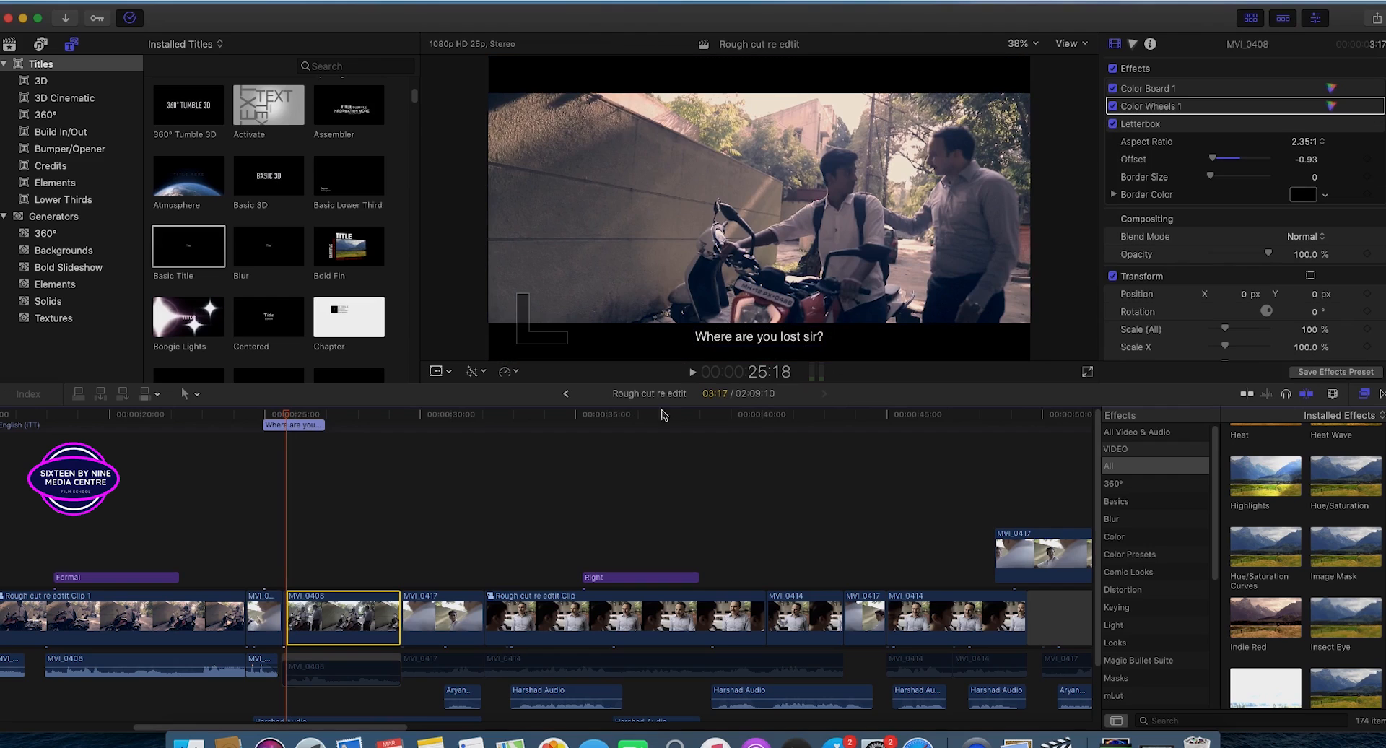
drag(286, 418, 261, 419)
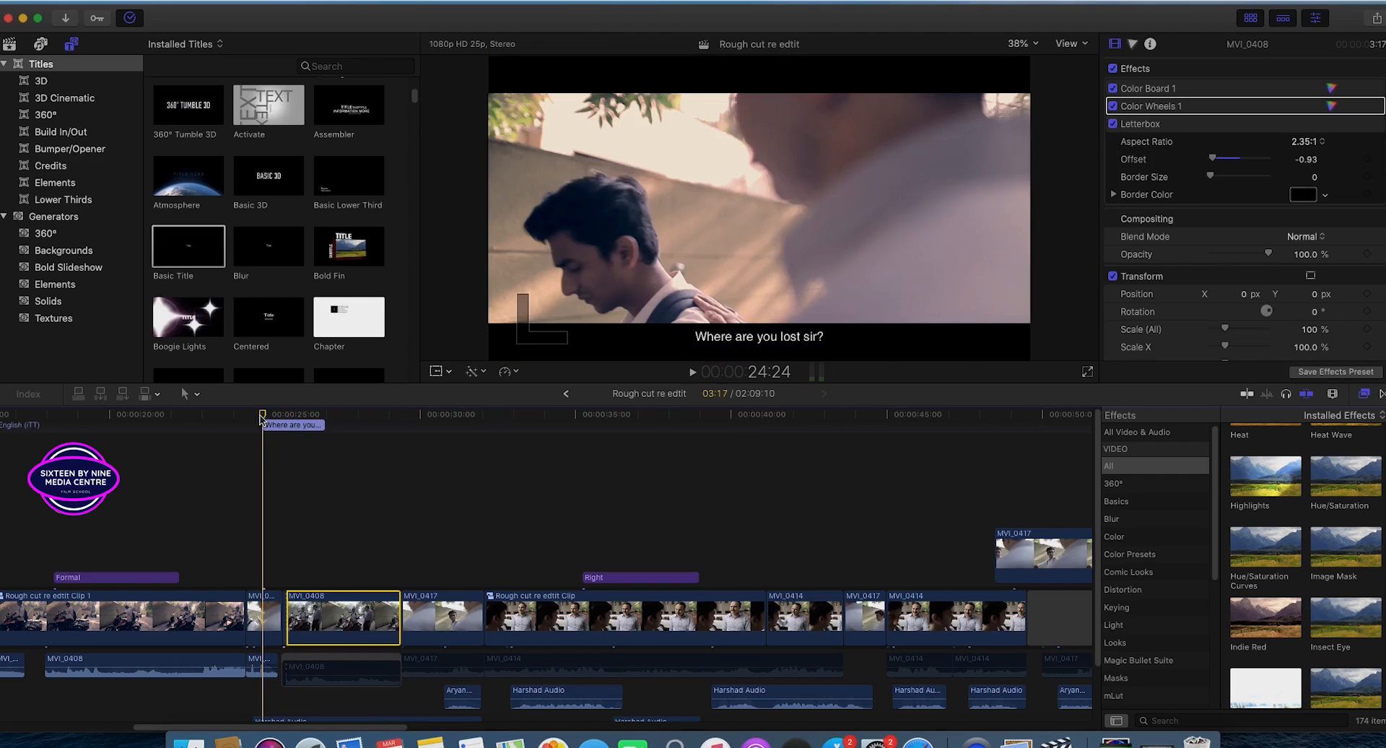
click(261, 626)
click(1112, 124)
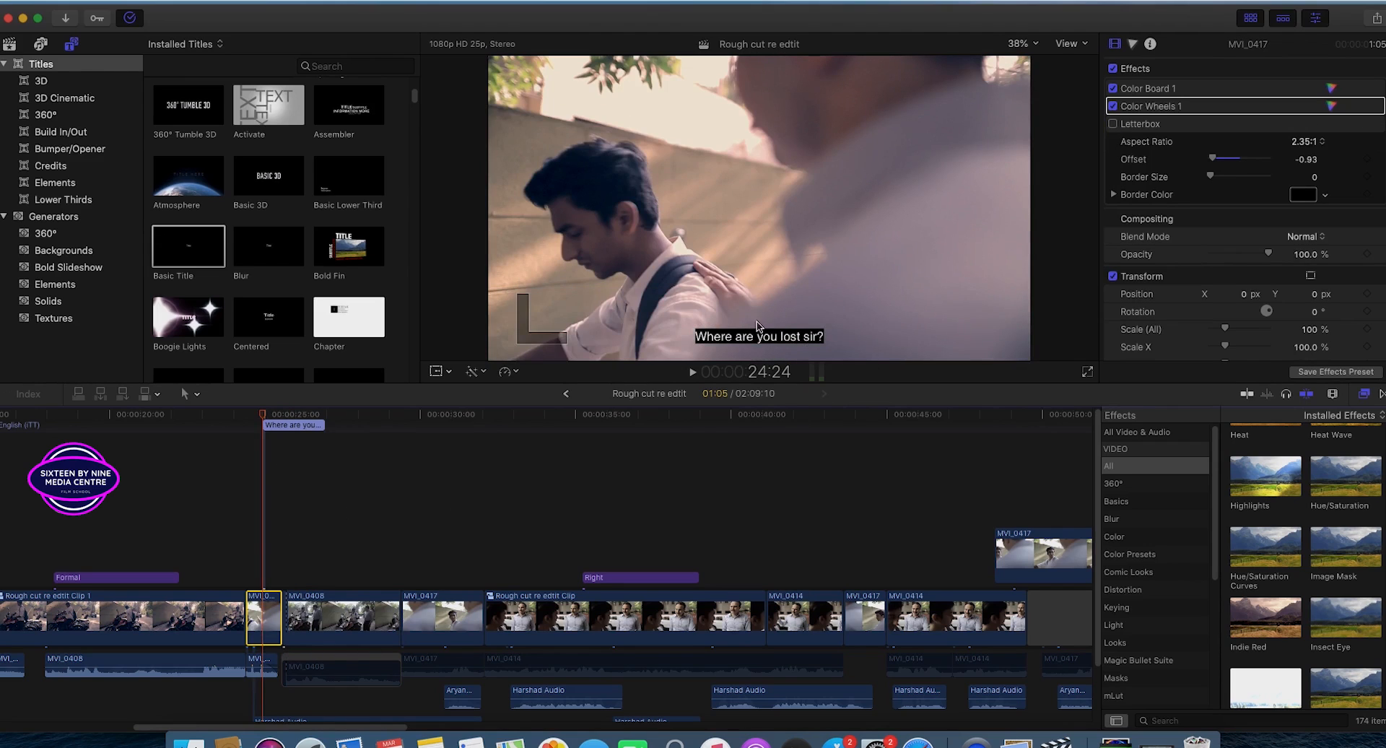
- Scrub and play through the "Where are you lost sir?" caption to check its appearance and timing over both clips
mouse_move(263, 414)
mouse_down()
mouse_move(333, 415)
mouse_move(273, 417)
mouse_up()
scroll(368, 563, down, 1)
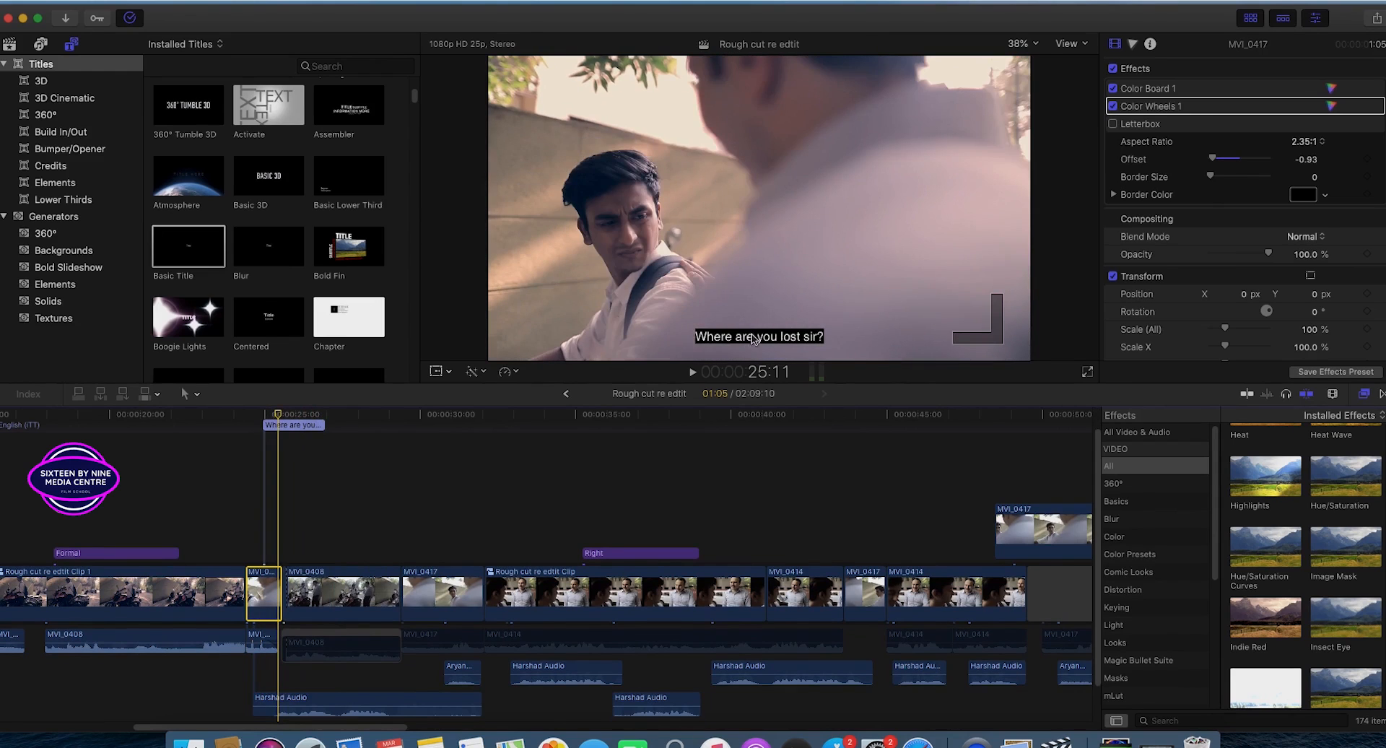
drag(279, 417, 343, 423)
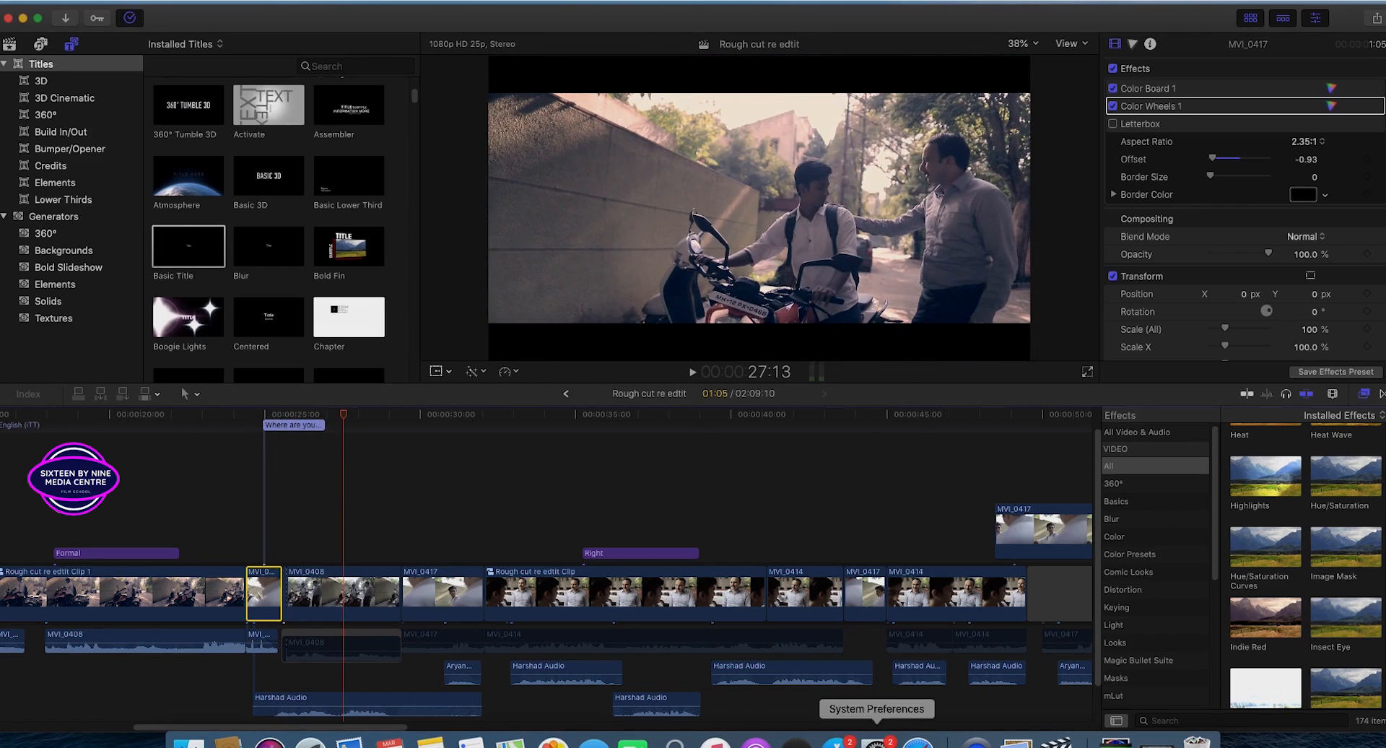
click(286, 424)
key(space)
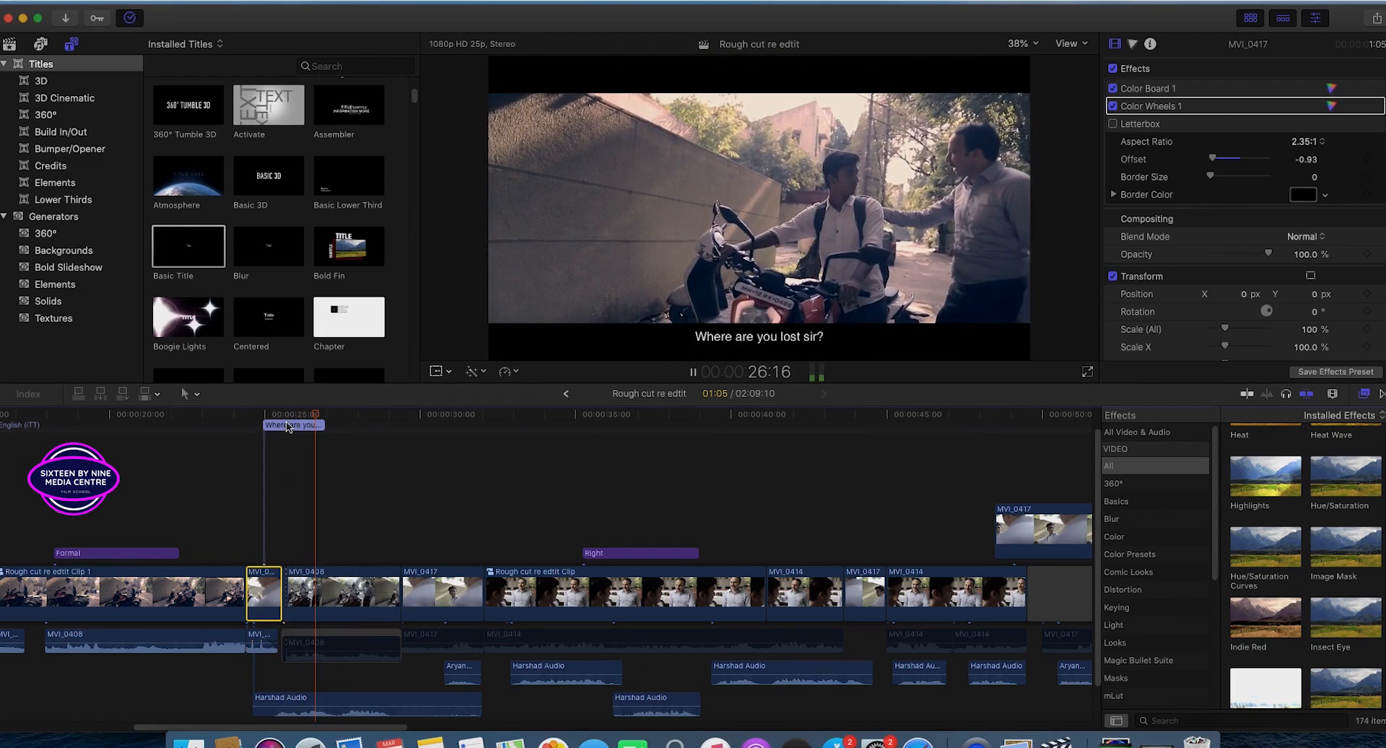
key(space)
- Copy the "Where are you lost sir?" caption and paste the duplicate so it starts at 27:12
drag(392, 414, 322, 413)
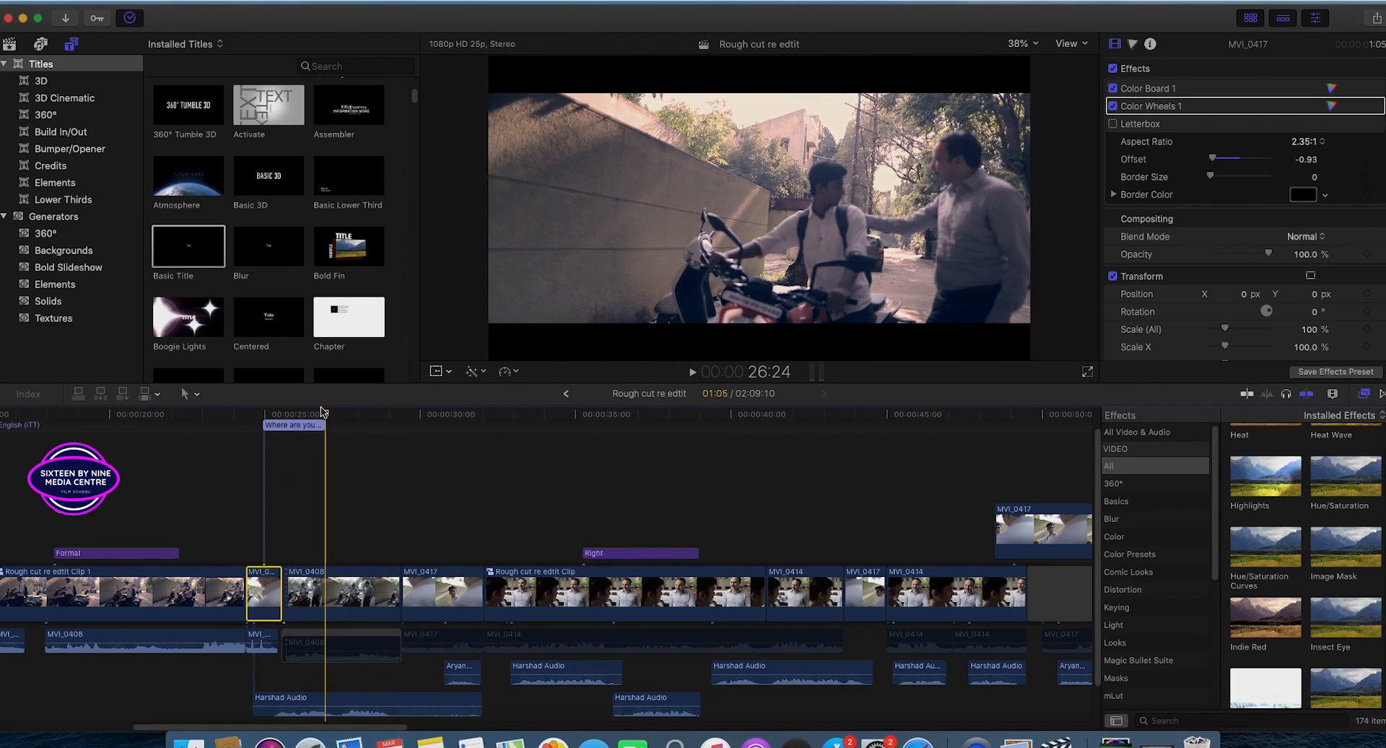
click(317, 424)
key(super+c)
key(super+v)
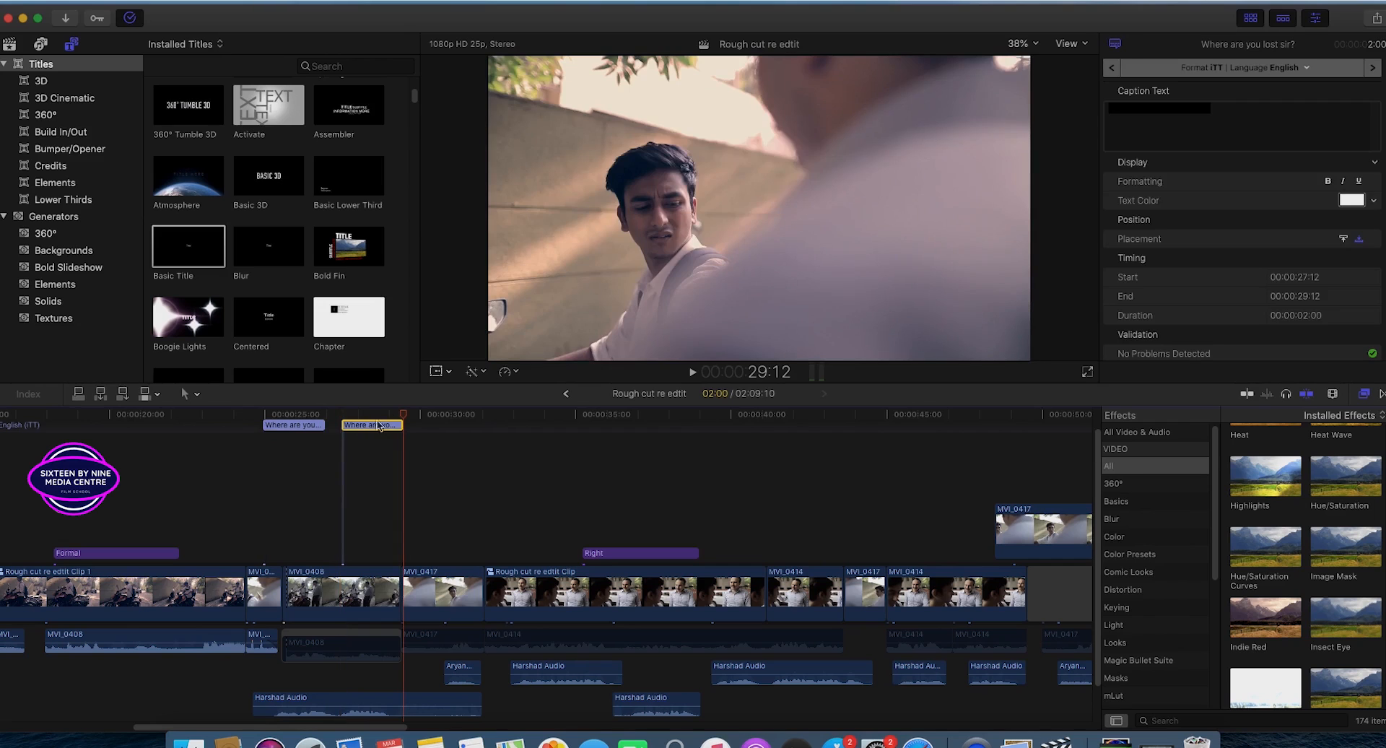
- Replace the text of the caption at 27:12 with "I was screaming behind you"
drag(409, 418, 326, 415)
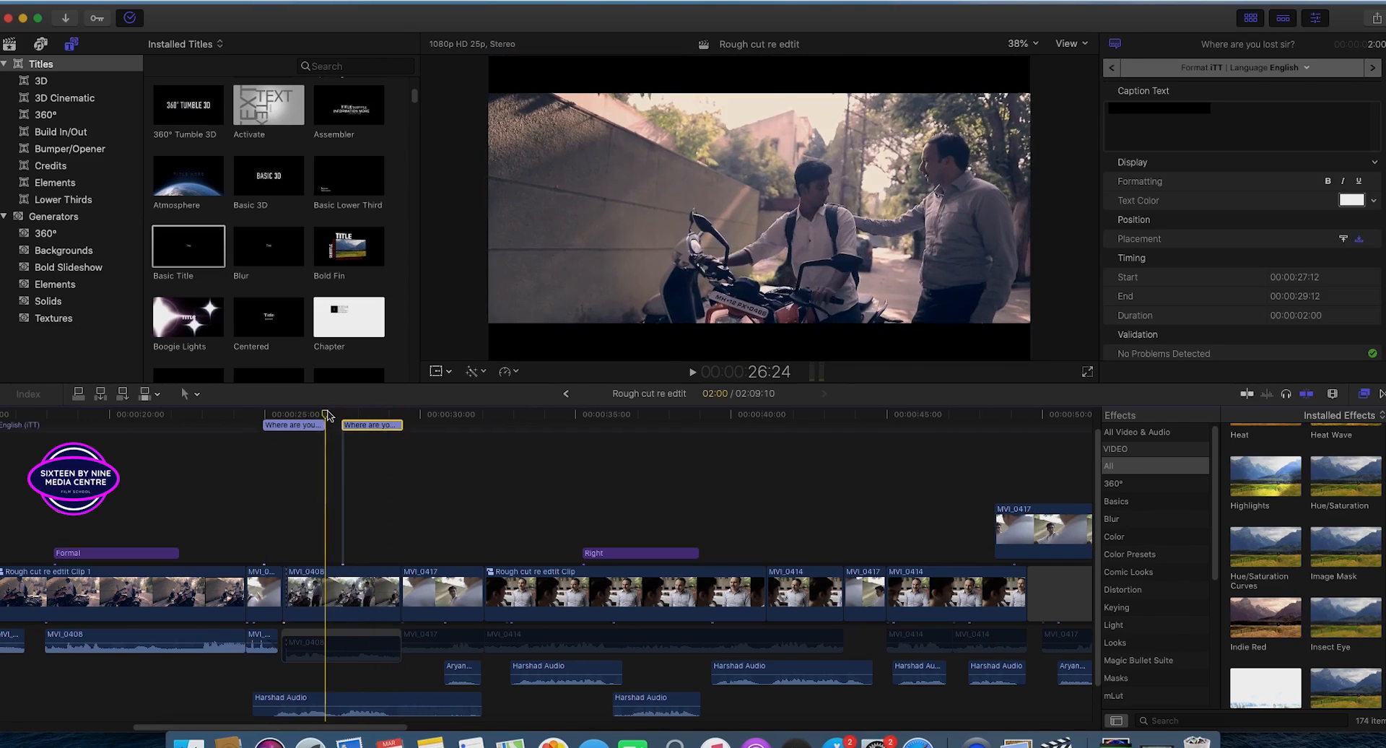
double_click(372, 425)
key(BackSpace)
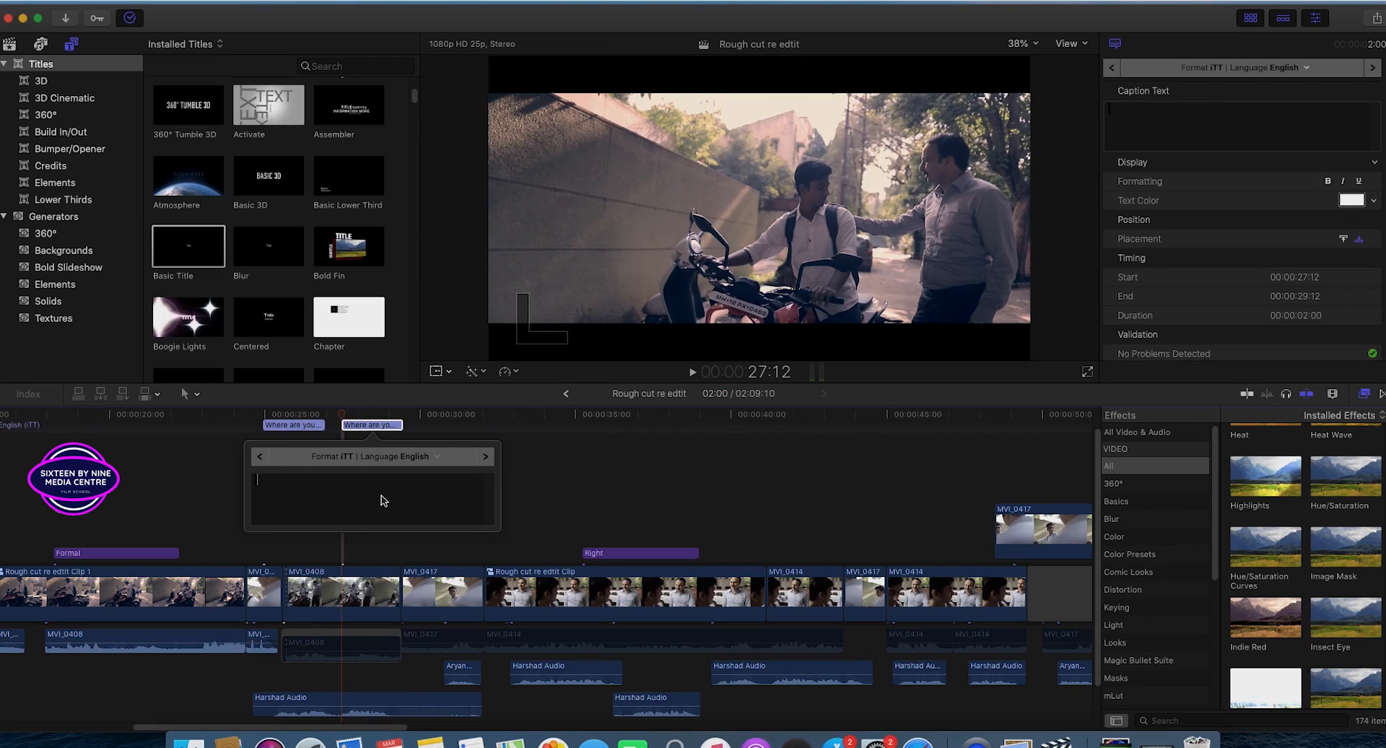
text(I was screamion)
key(BackSpace)
key(BackSpace)
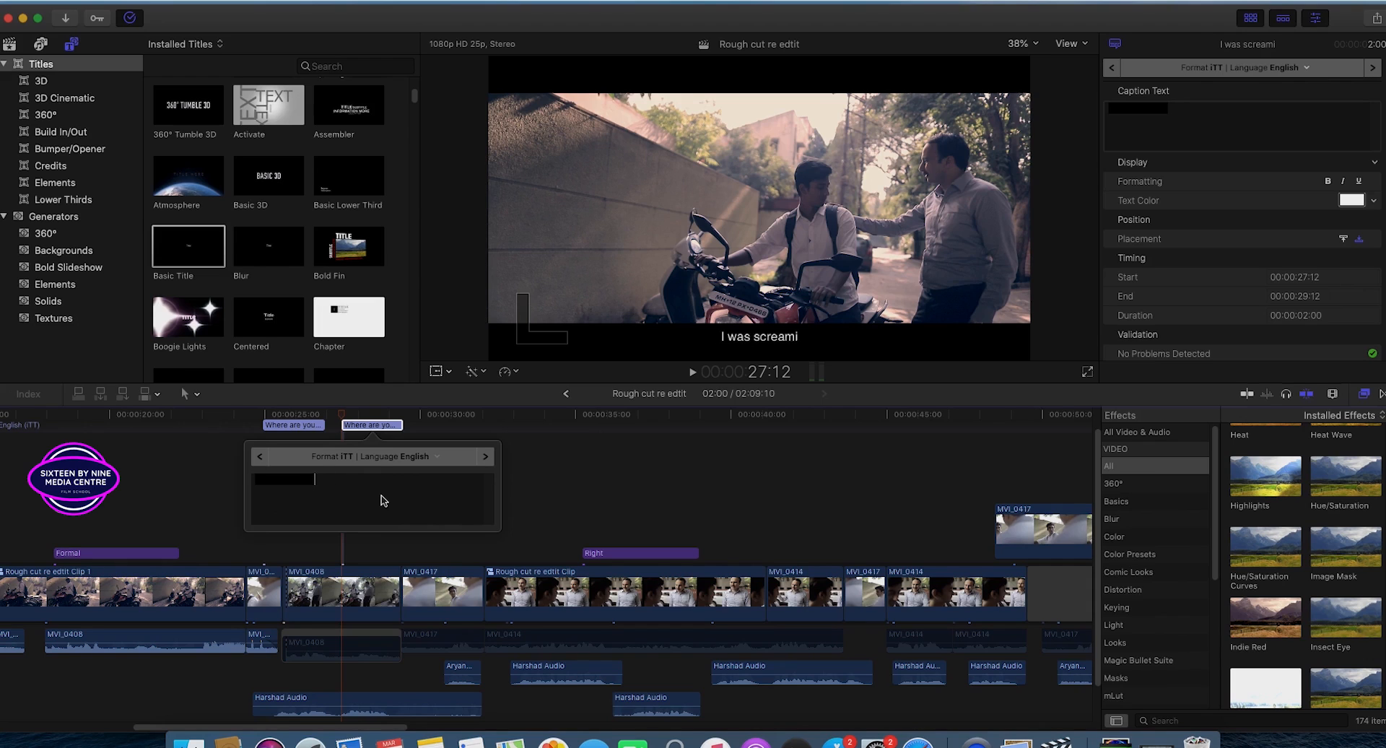
text(ng)
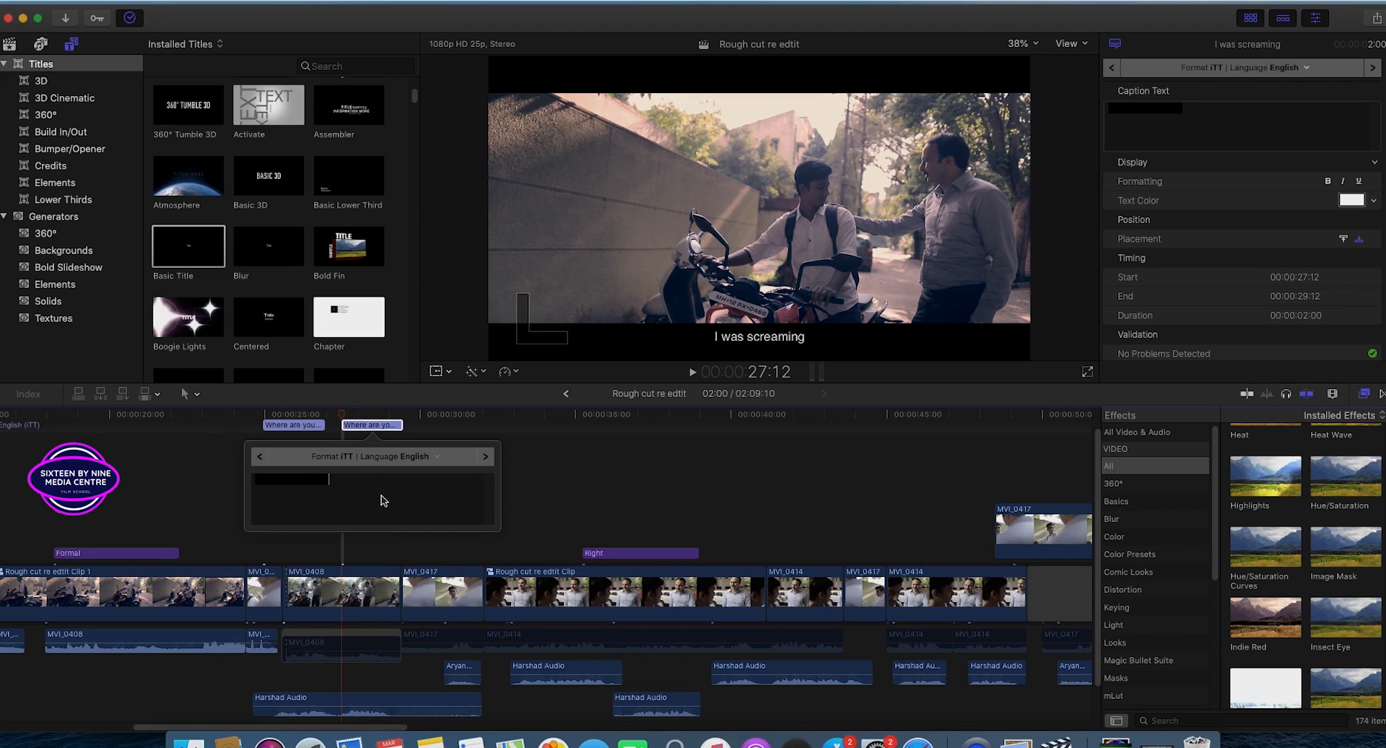
text( behind)
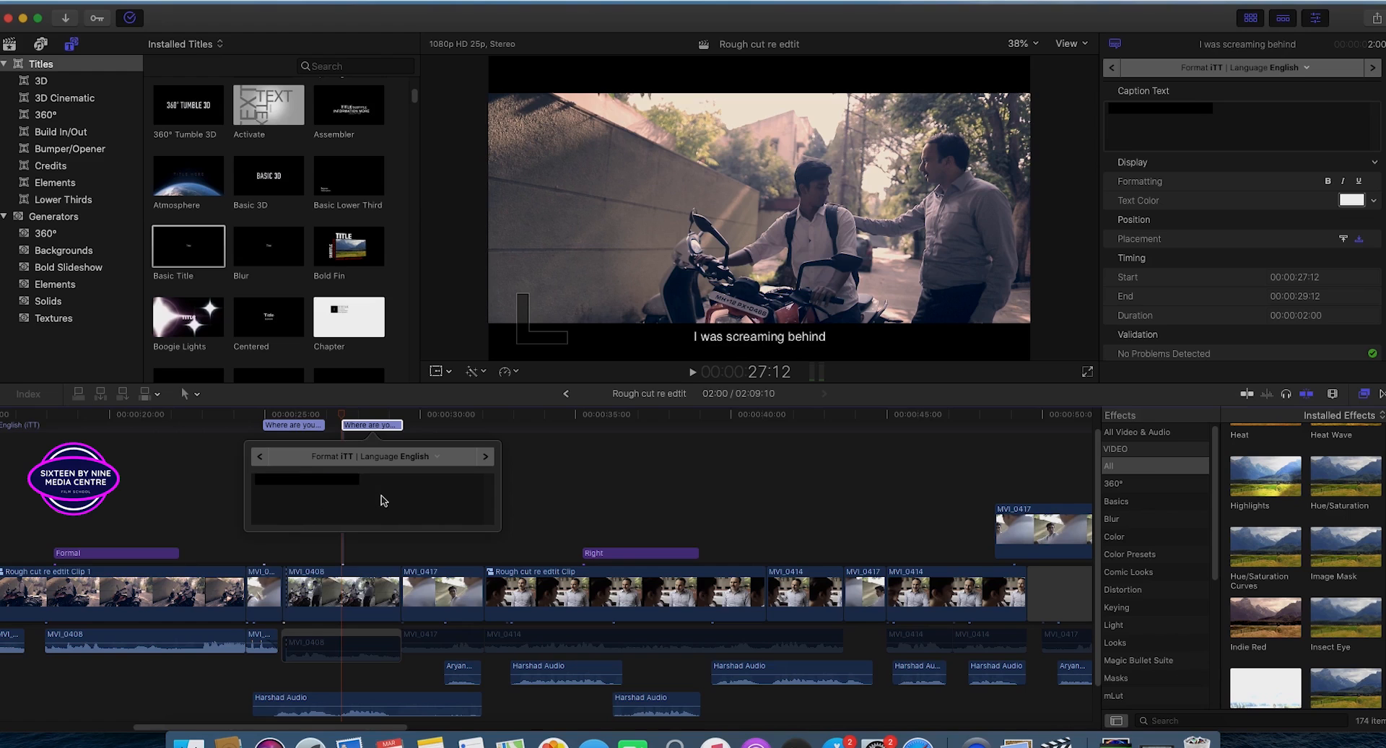
text( you)
click(345, 436)
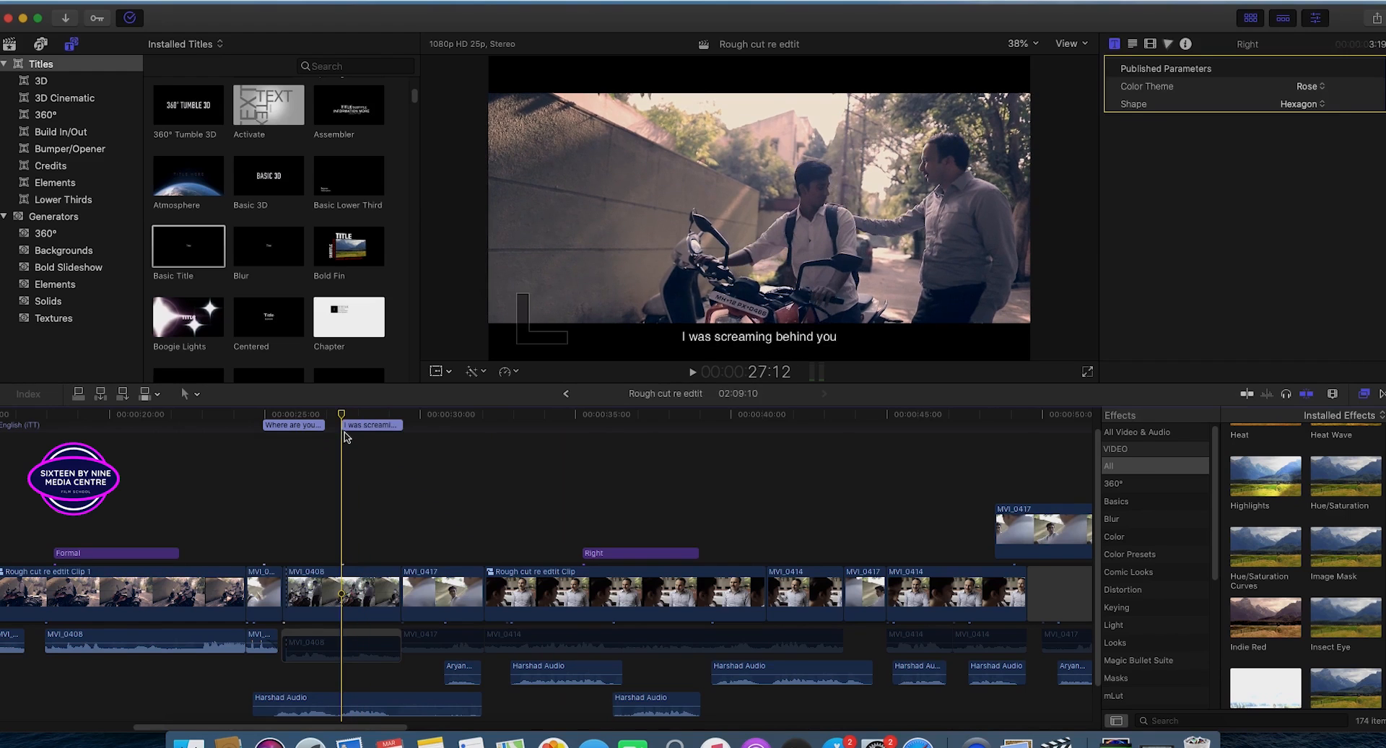
- Play the sequence between 27:12 and 32:00 to review the second caption and hear the dialogue after it
key(space)
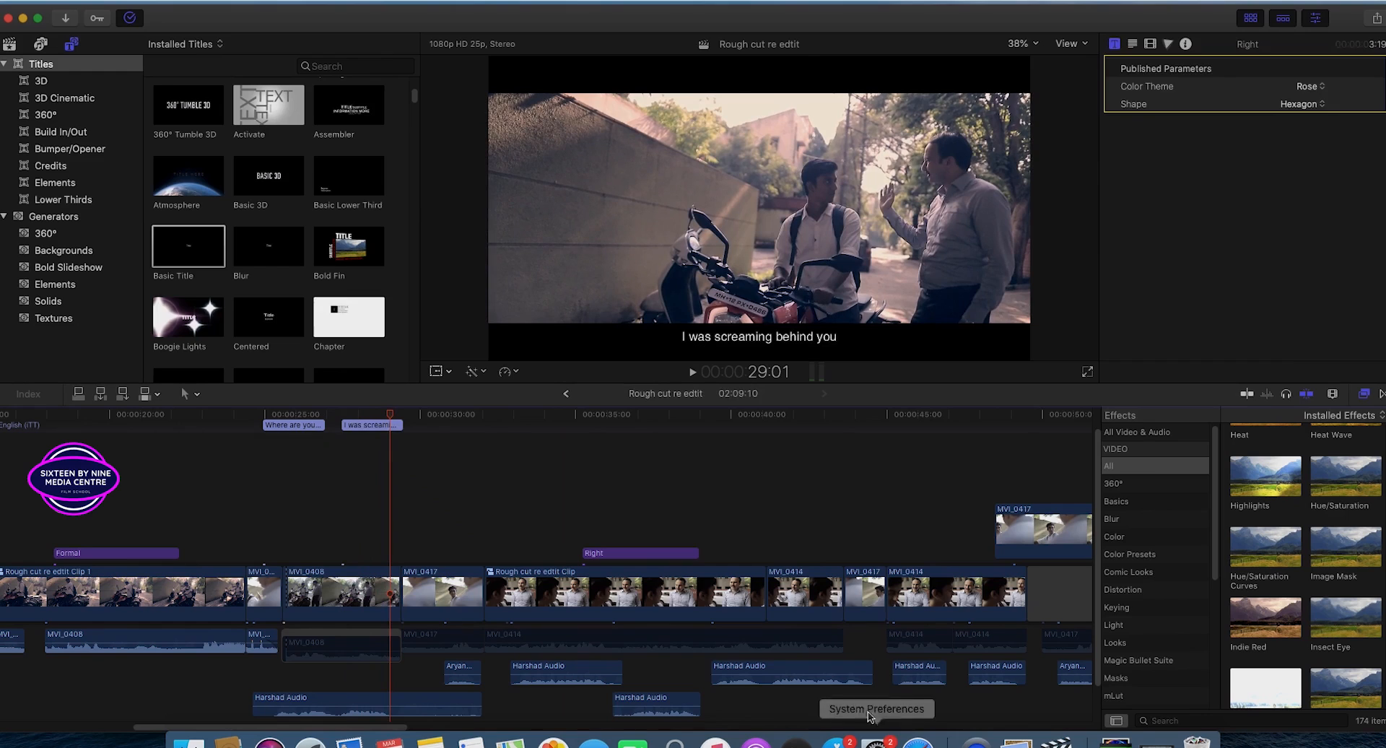
click(390, 433)
click(313, 416)
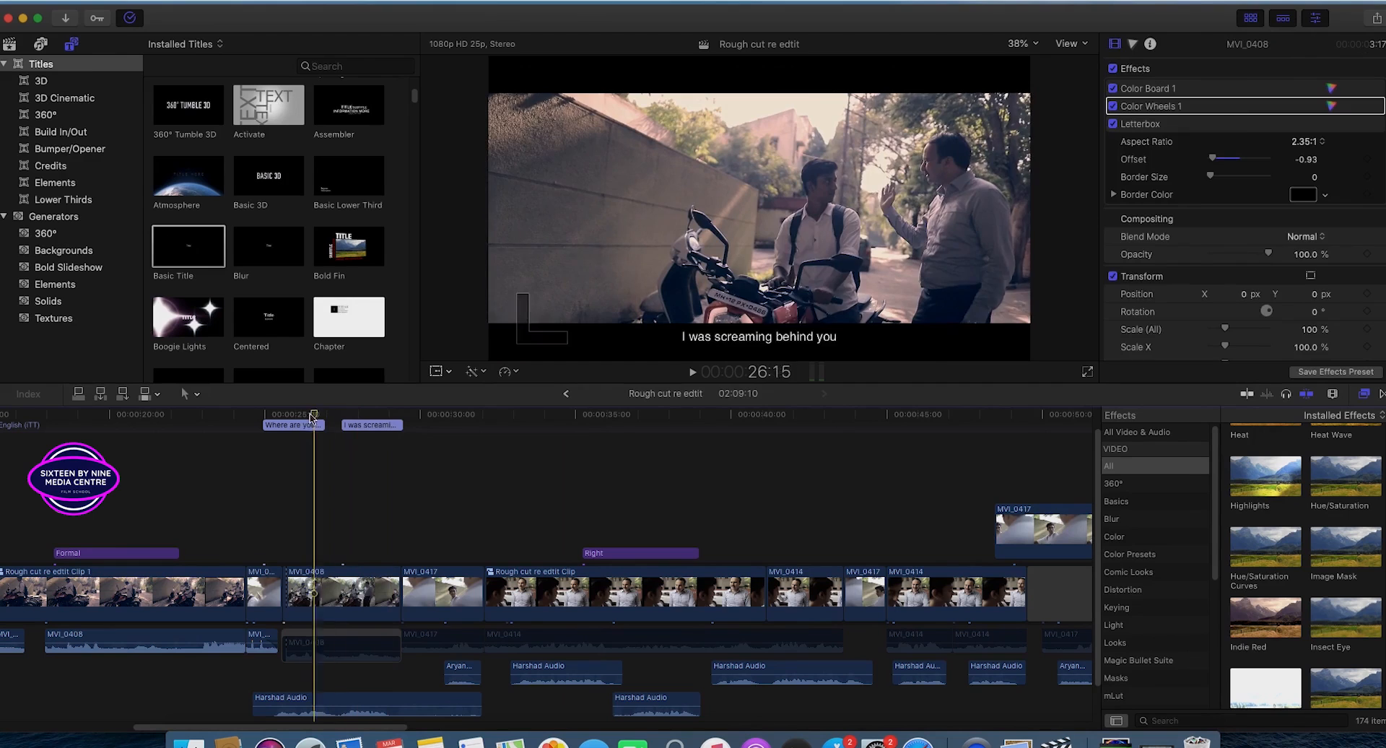
drag(313, 416, 341, 417)
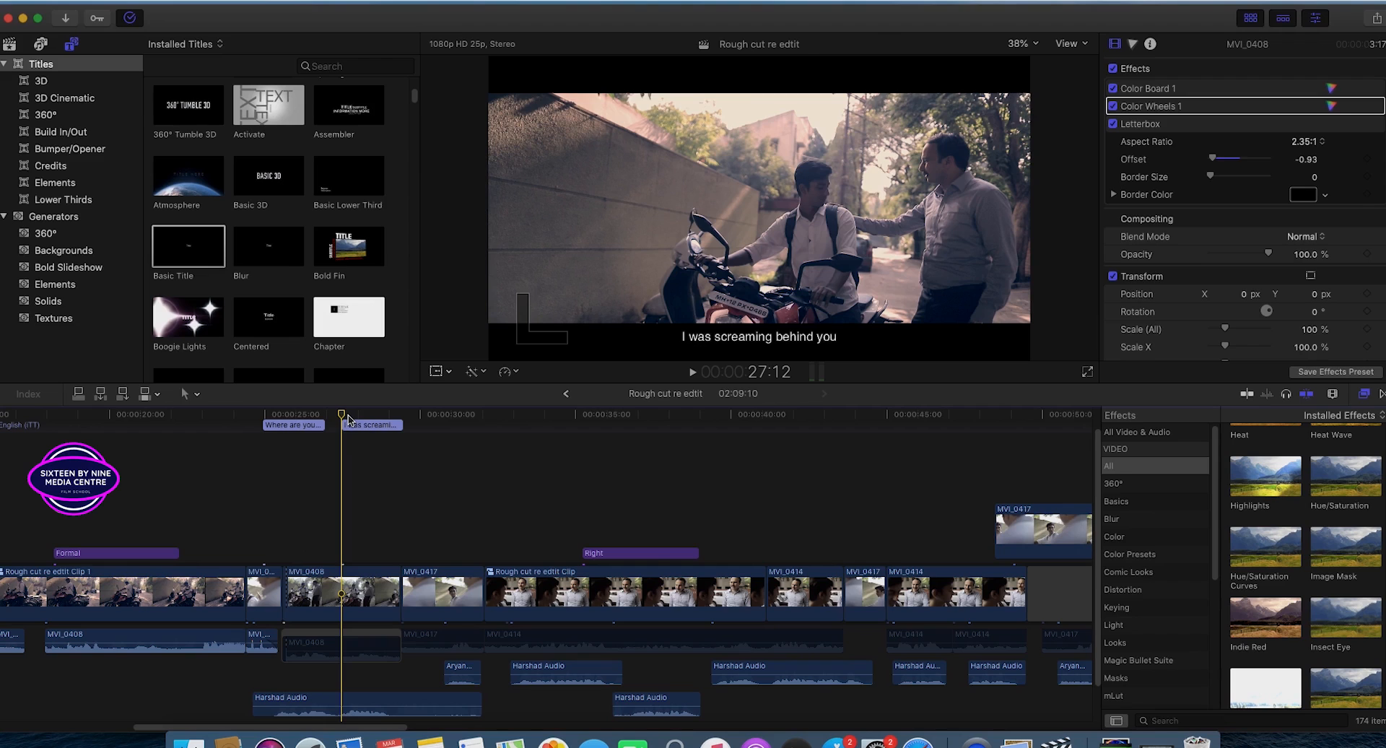
drag(344, 416, 405, 437)
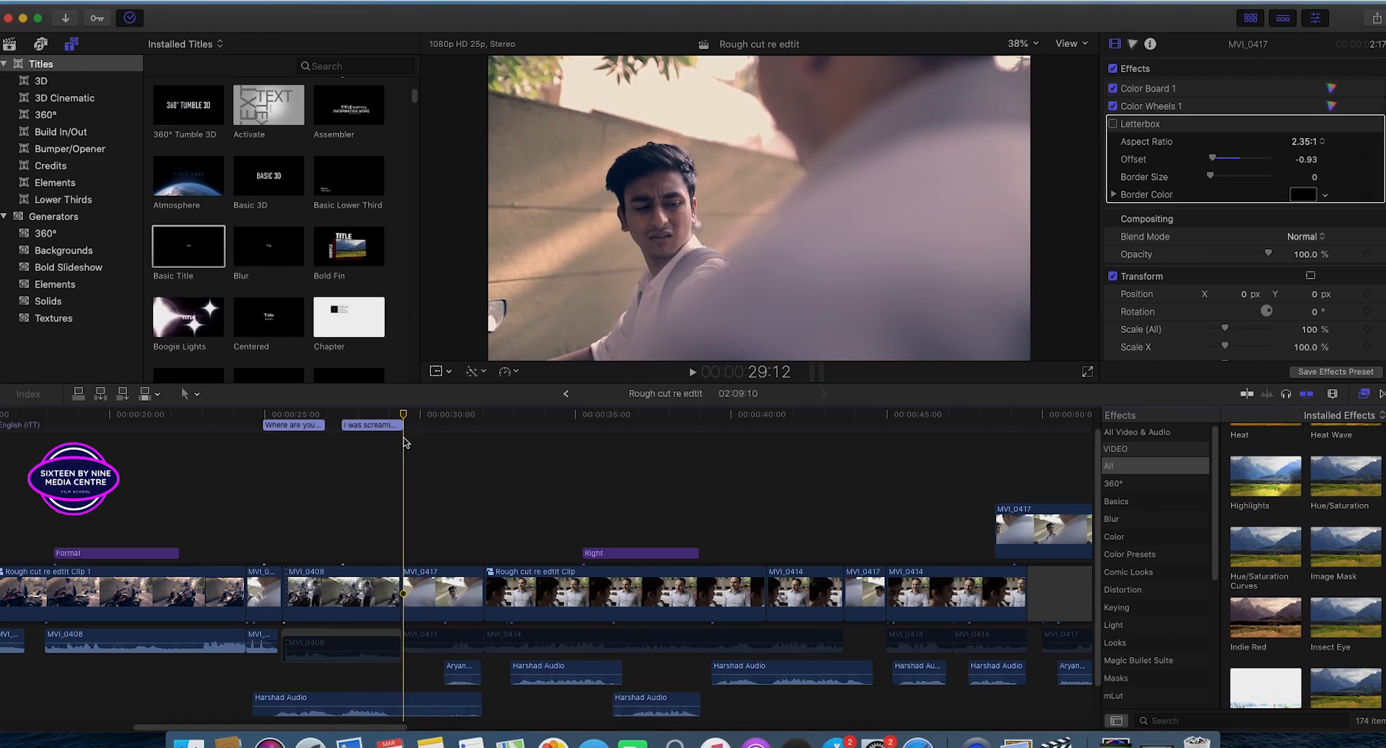
key(space)
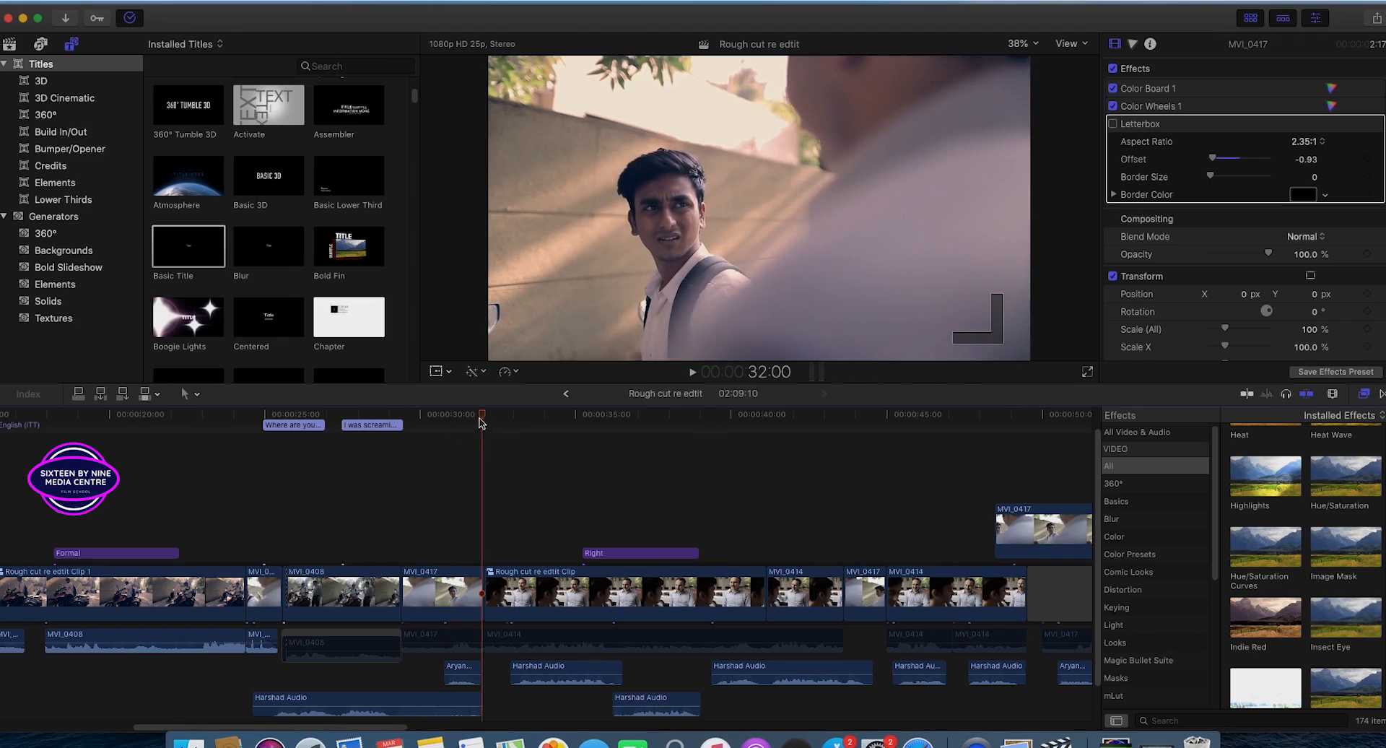
- Copy the "I was screaming behind you" caption and paste the duplicate so it starts at 30:07
click(443, 421)
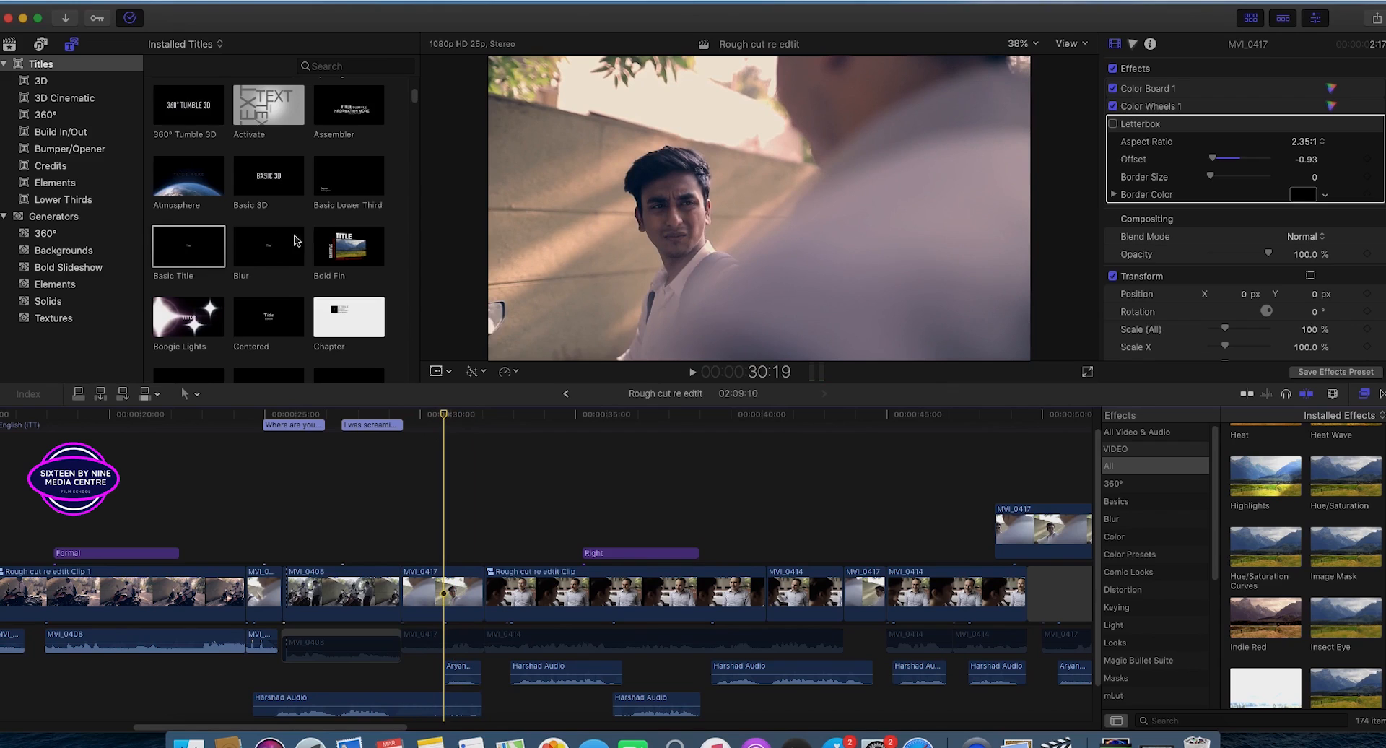
scroll(339, 311, down, 5)
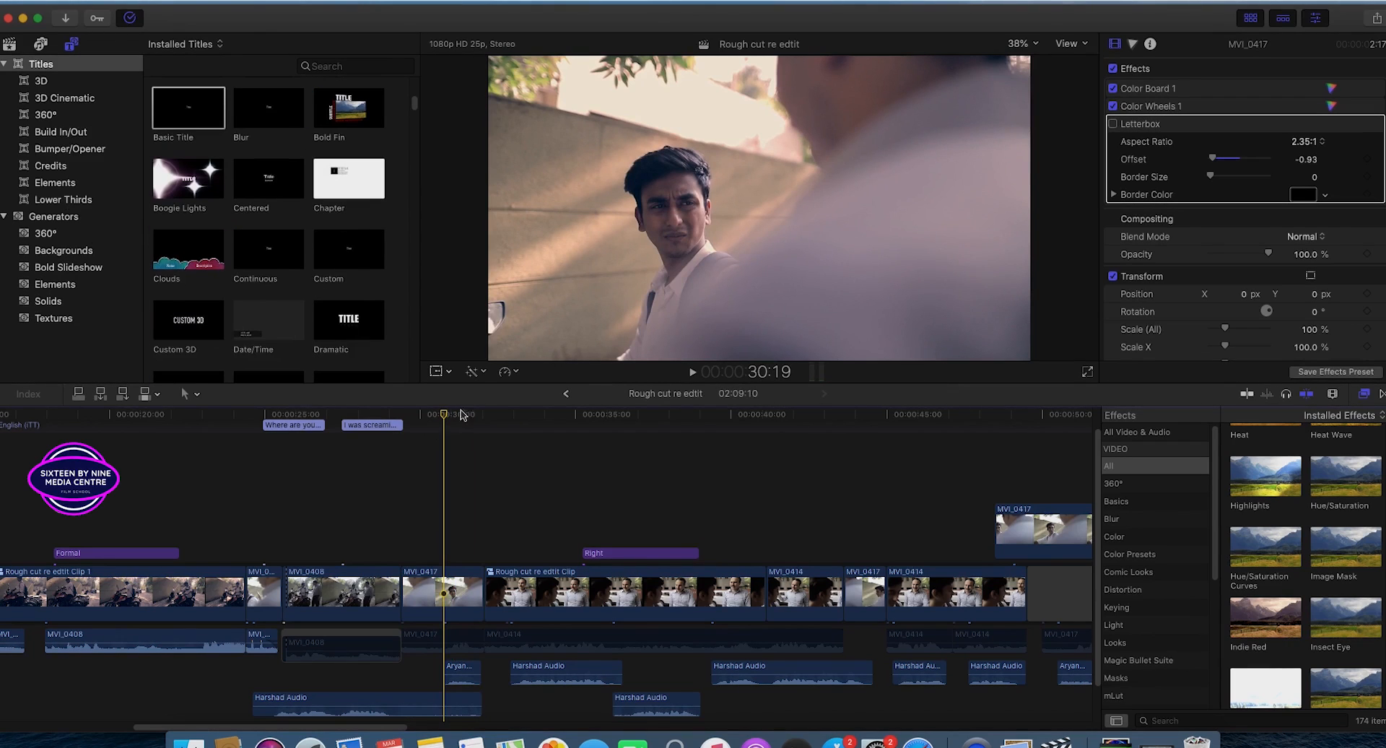
click(392, 426)
drag(394, 431, 443, 415)
key(super+v)
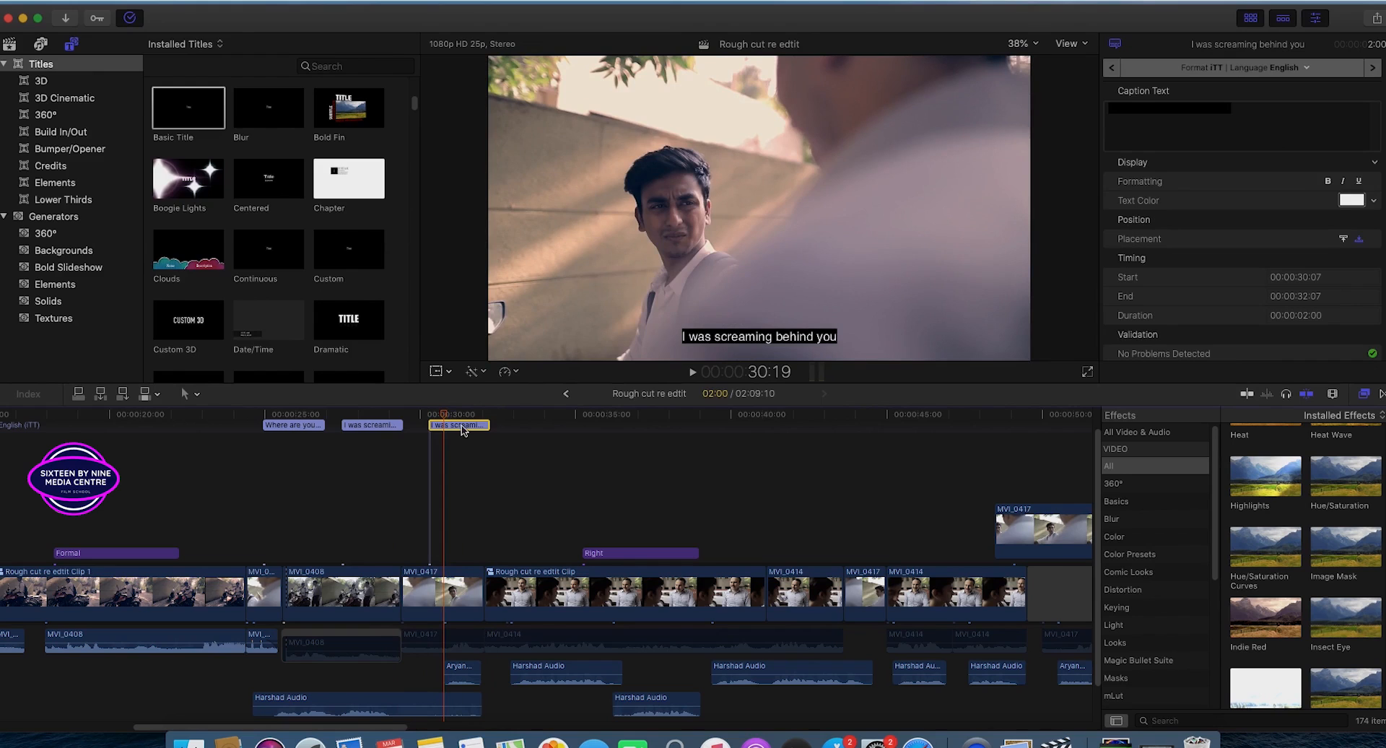
- Replace the text of the caption at 30:07 with "Yeaha.... What do you want"
double_click(461, 426)
text(yea)
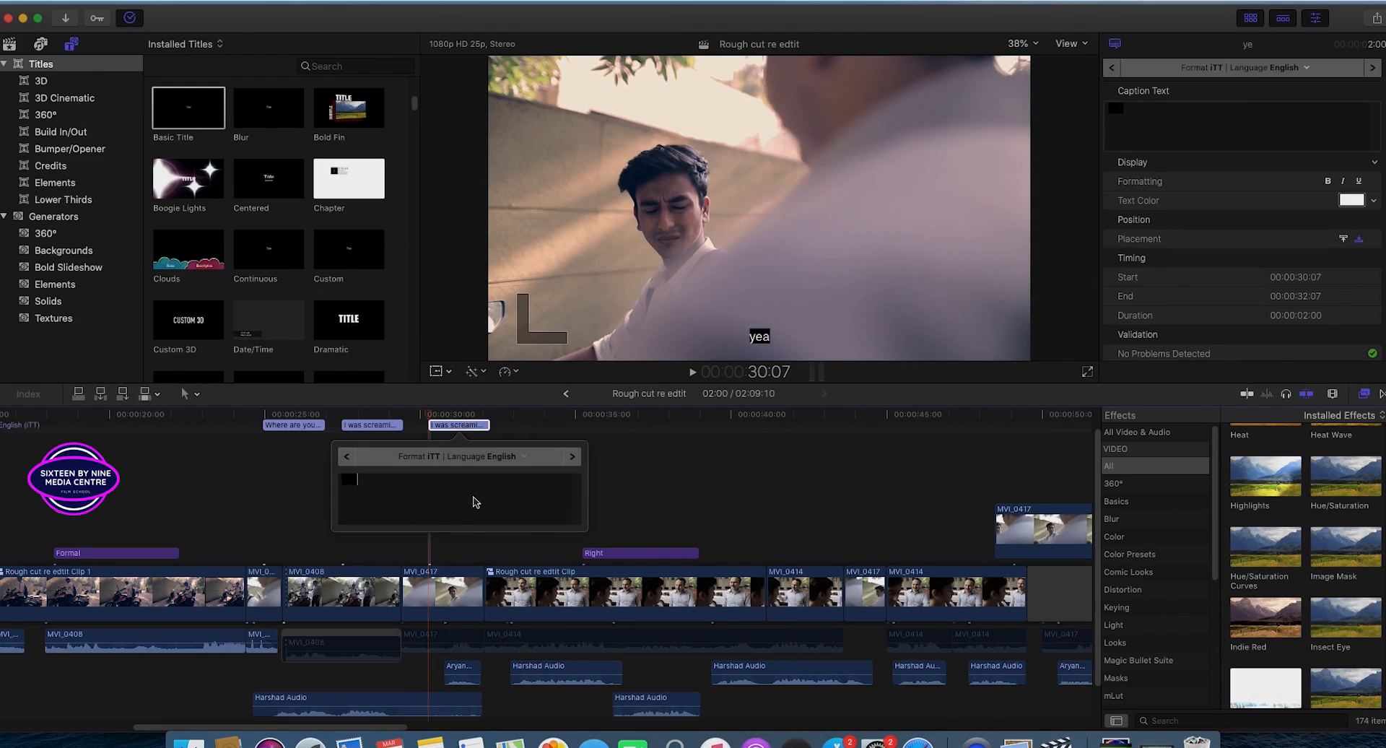
text(ha....)
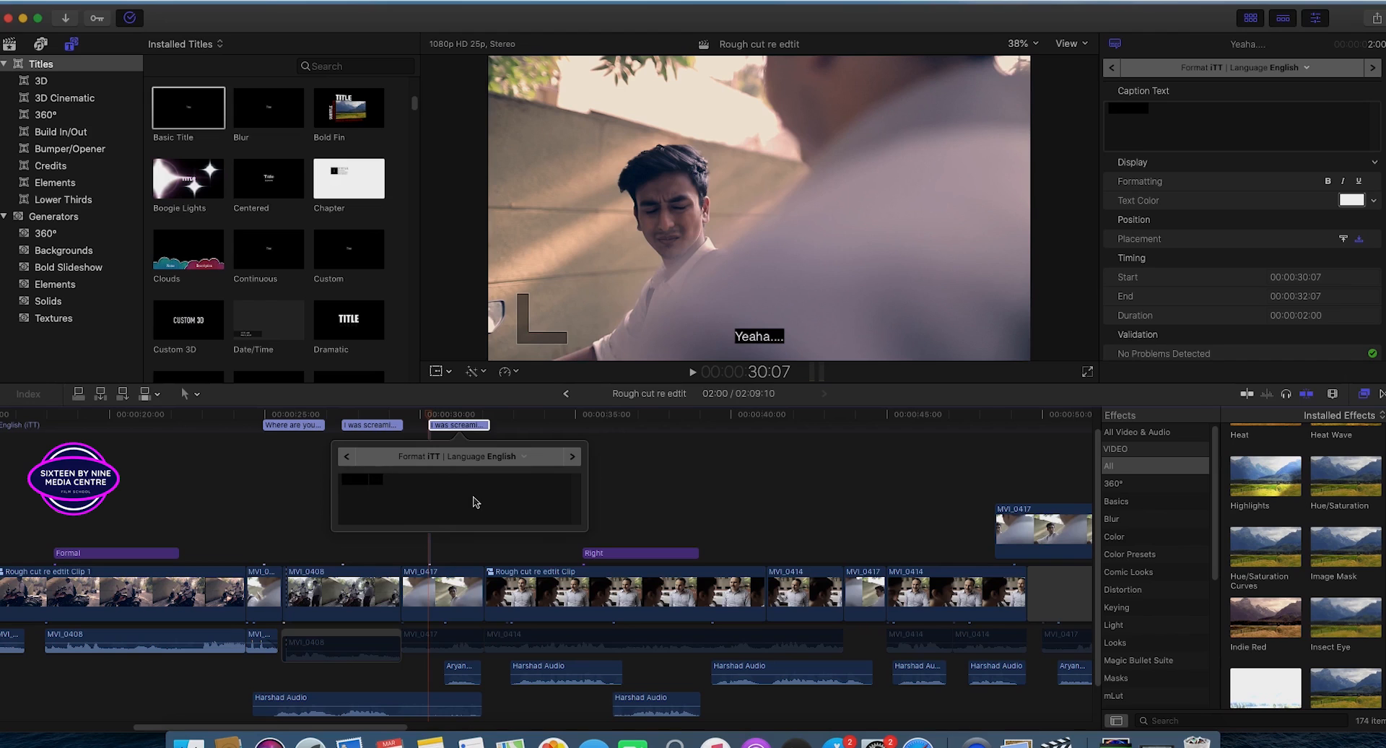
text( wha)
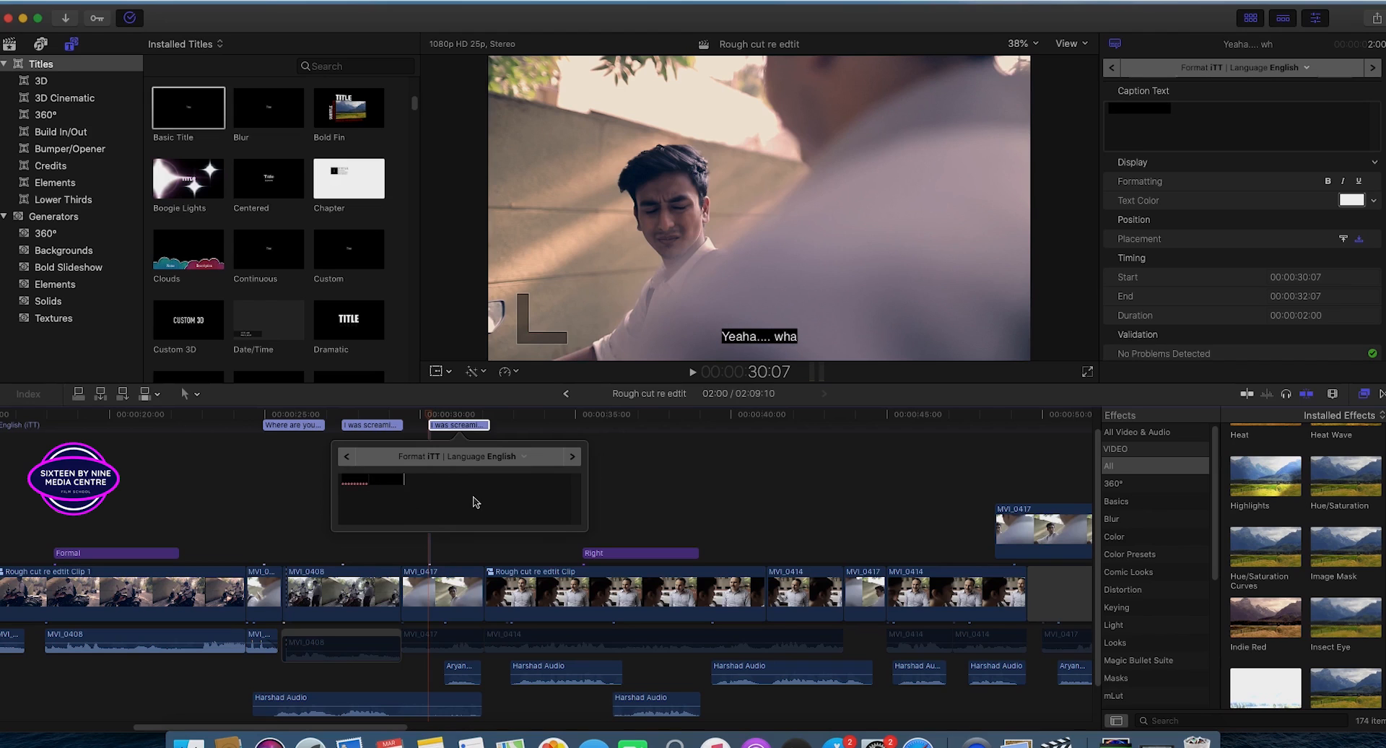
text(t d)
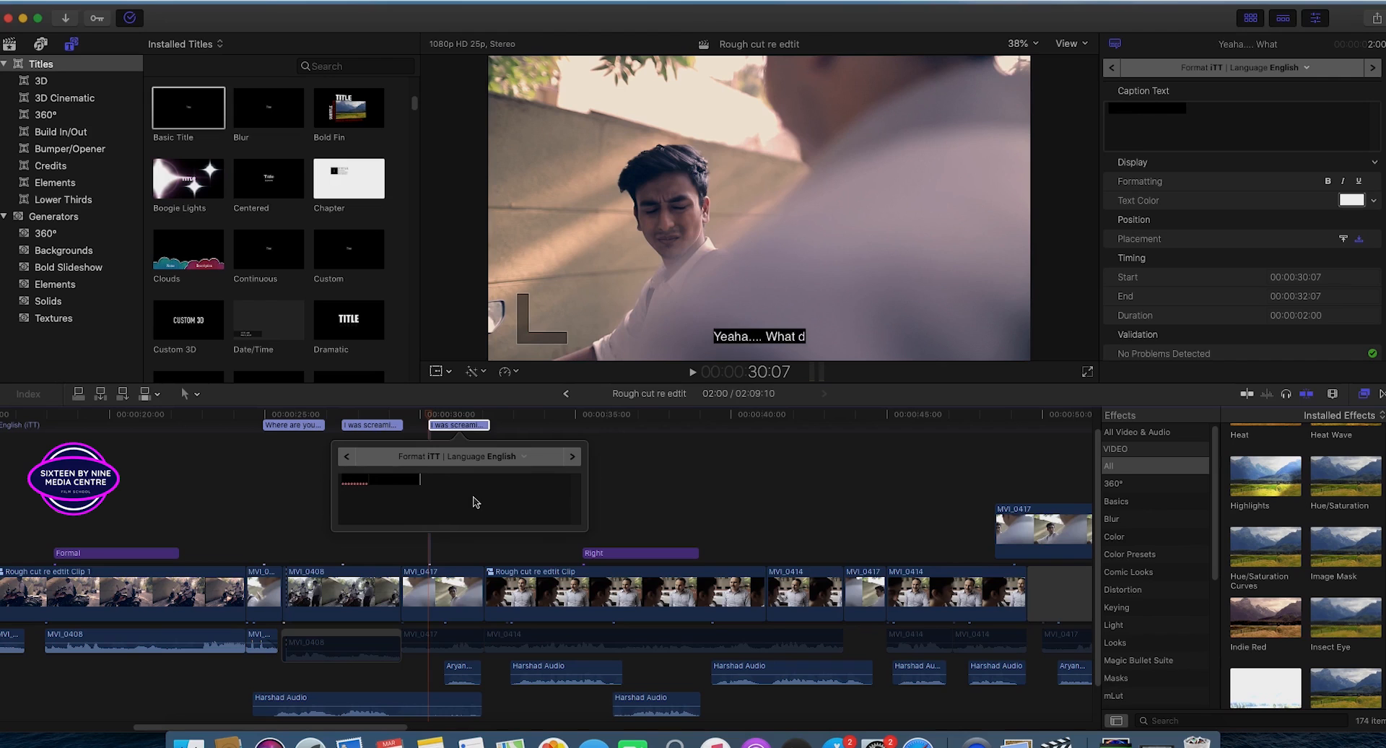
text(o you)
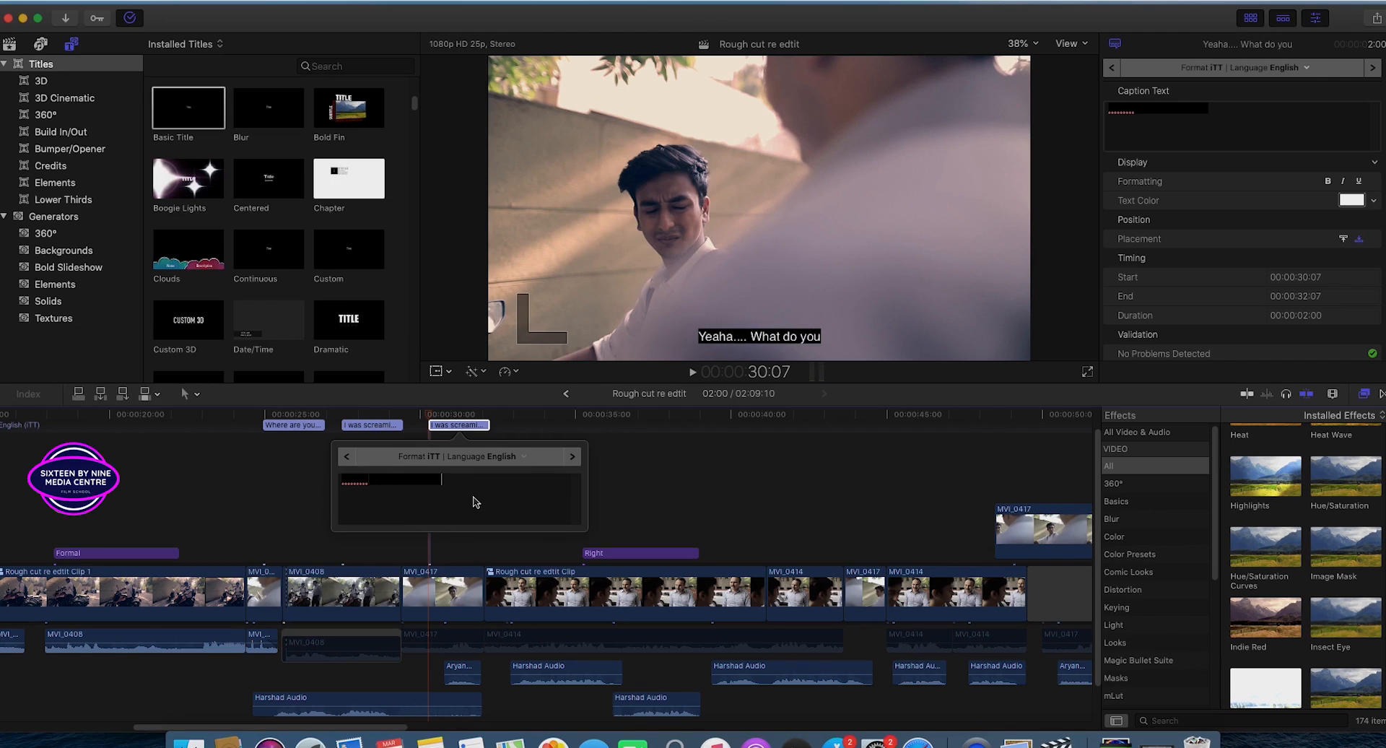
text( want)
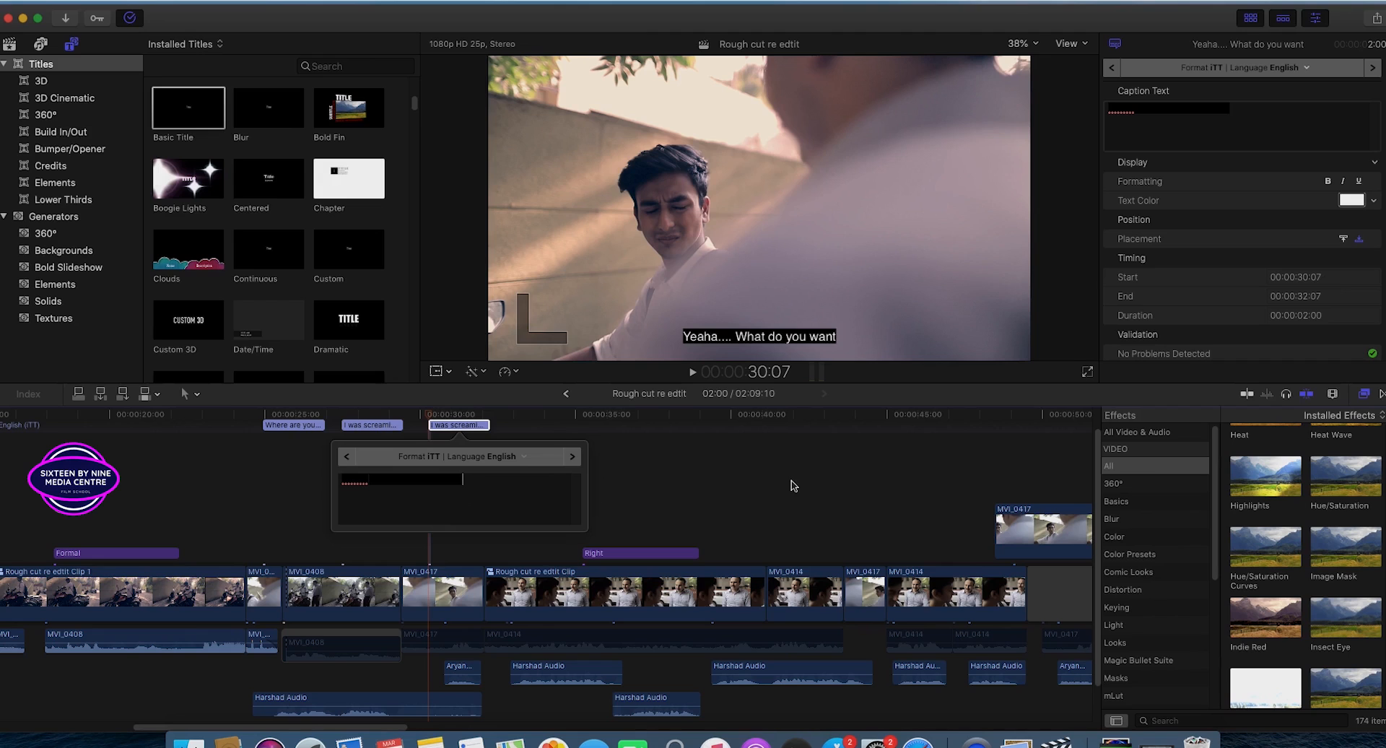
click(695, 469)
- Play the sequence from 30:07 to check the third caption against the dialogue
drag(698, 415, 429, 435)
key(space)
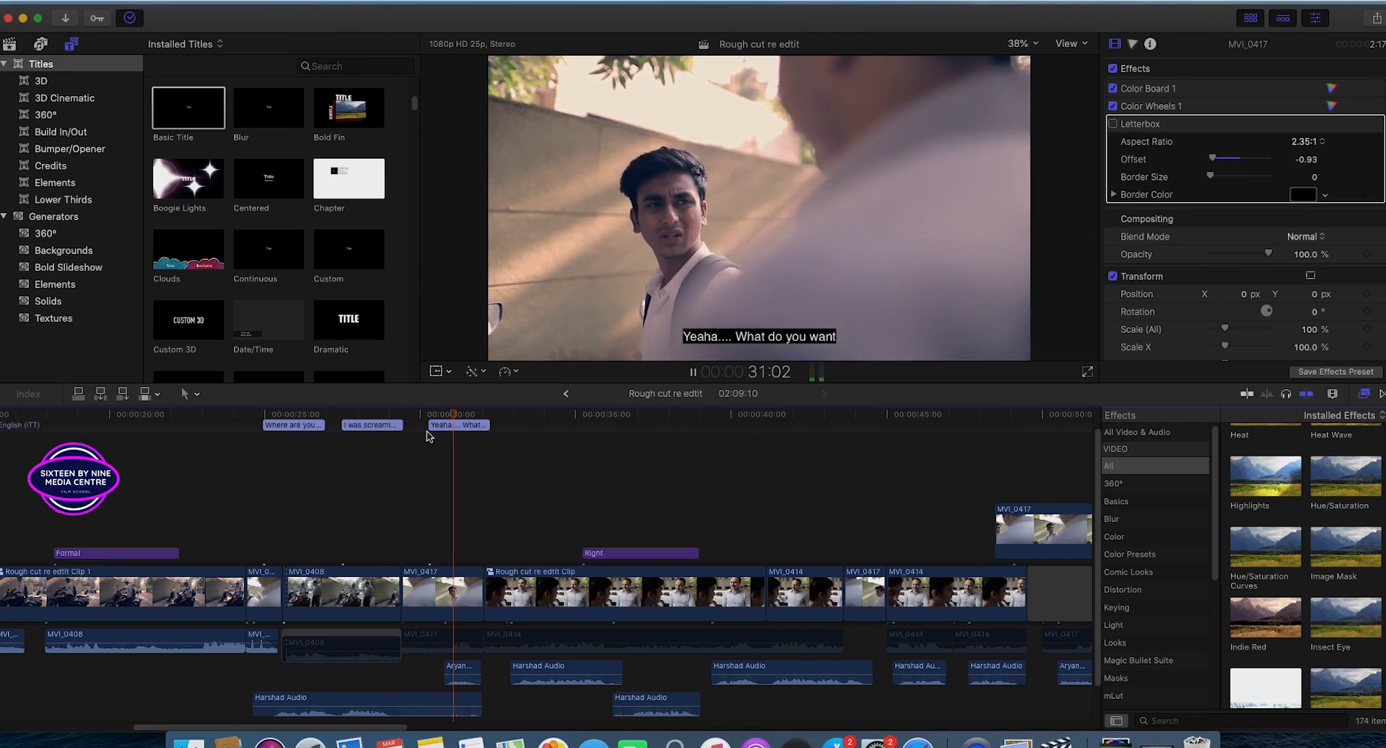
key(space)
drag(432, 424, 459, 424)
- Go back over the Formal title at 18:06 and play the whole sequence from its beginning with the timeline zoomed out
click(204, 417)
drag(200, 419, 103, 487)
scroll(156, 507, up, 1)
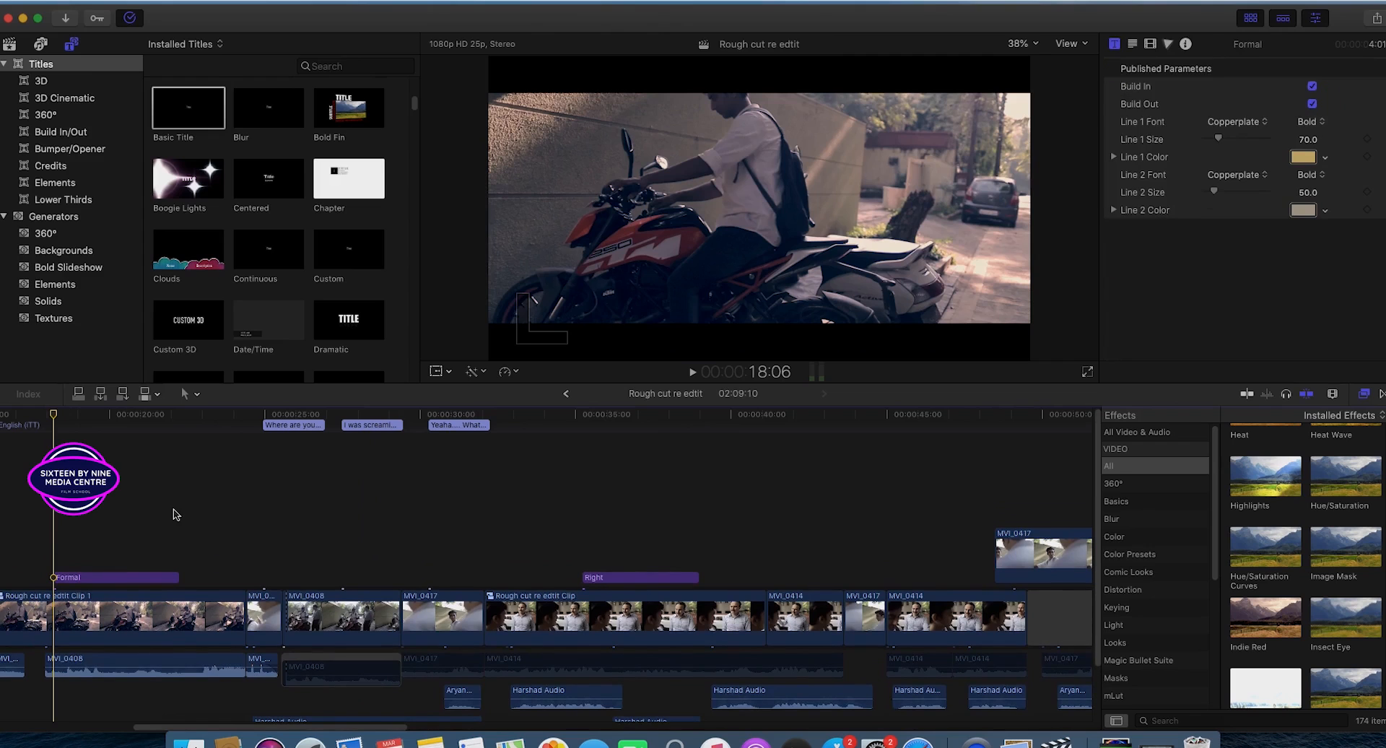
key(super+minus)
key(Home)
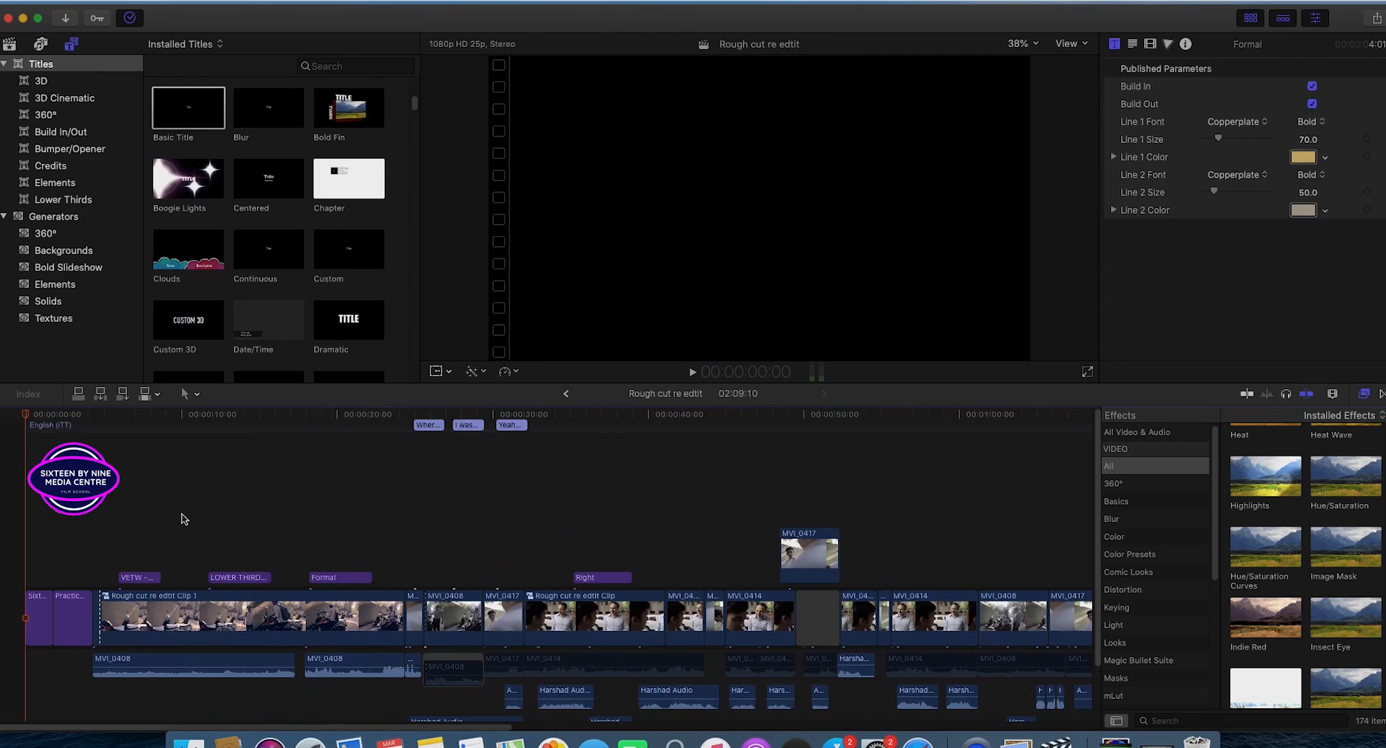
key(space)
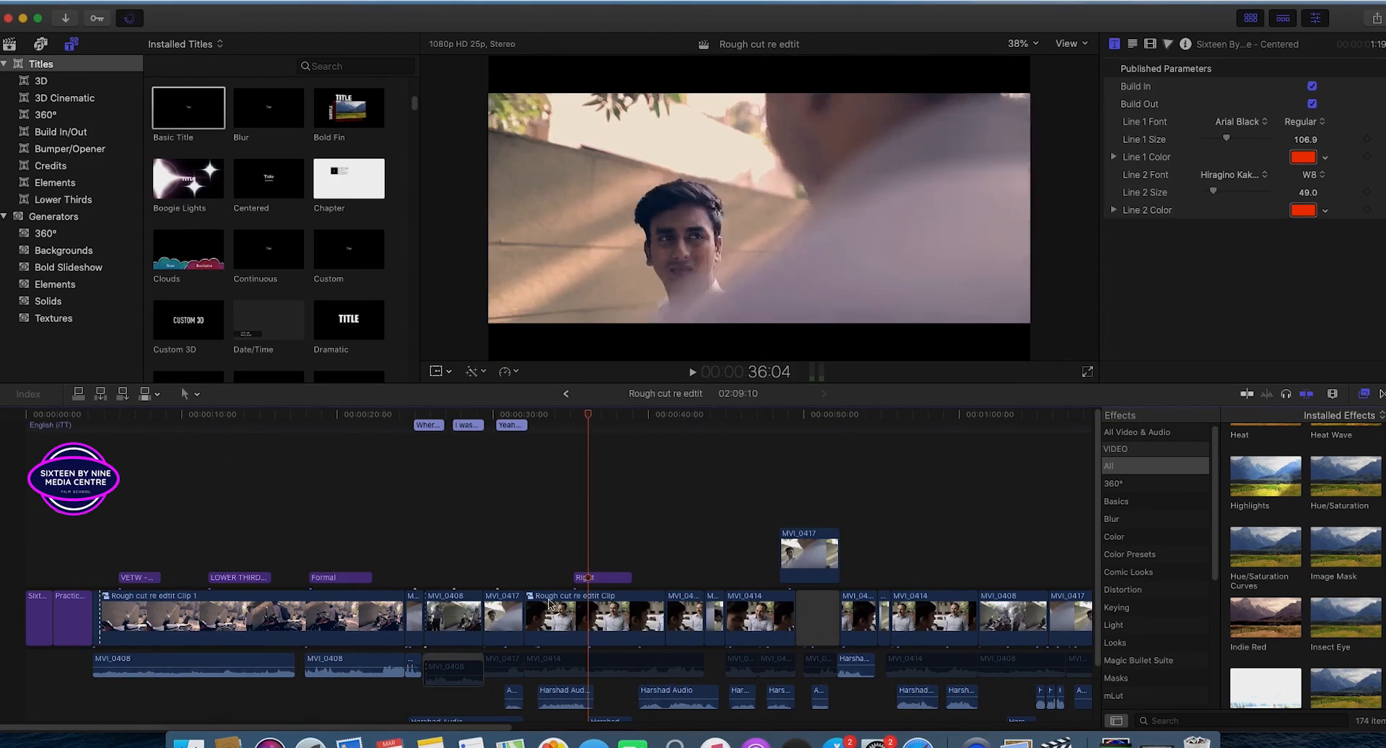
- Scrub between the opening titles, the Formal lower third at 21:00 and the dialogue clips to review the finished titles
click(34, 653)
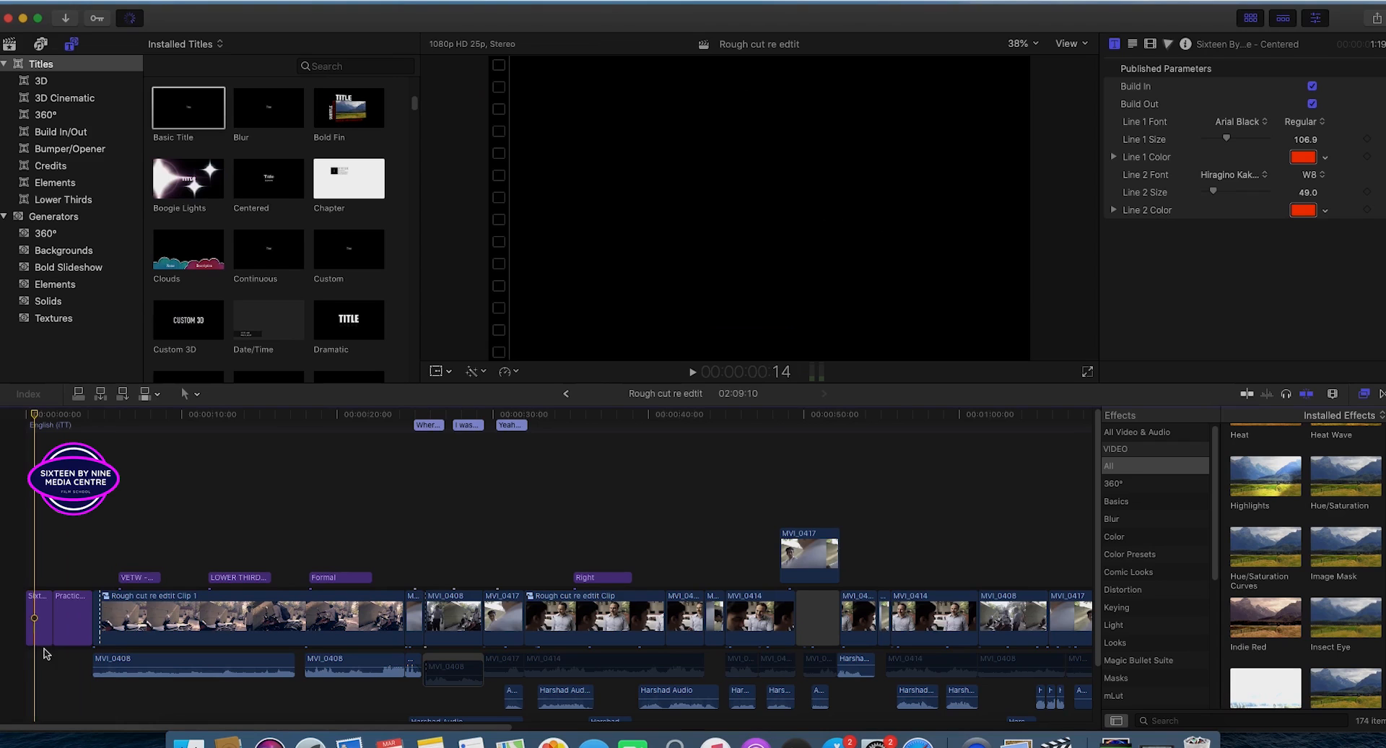
drag(659, 464, 766, 480)
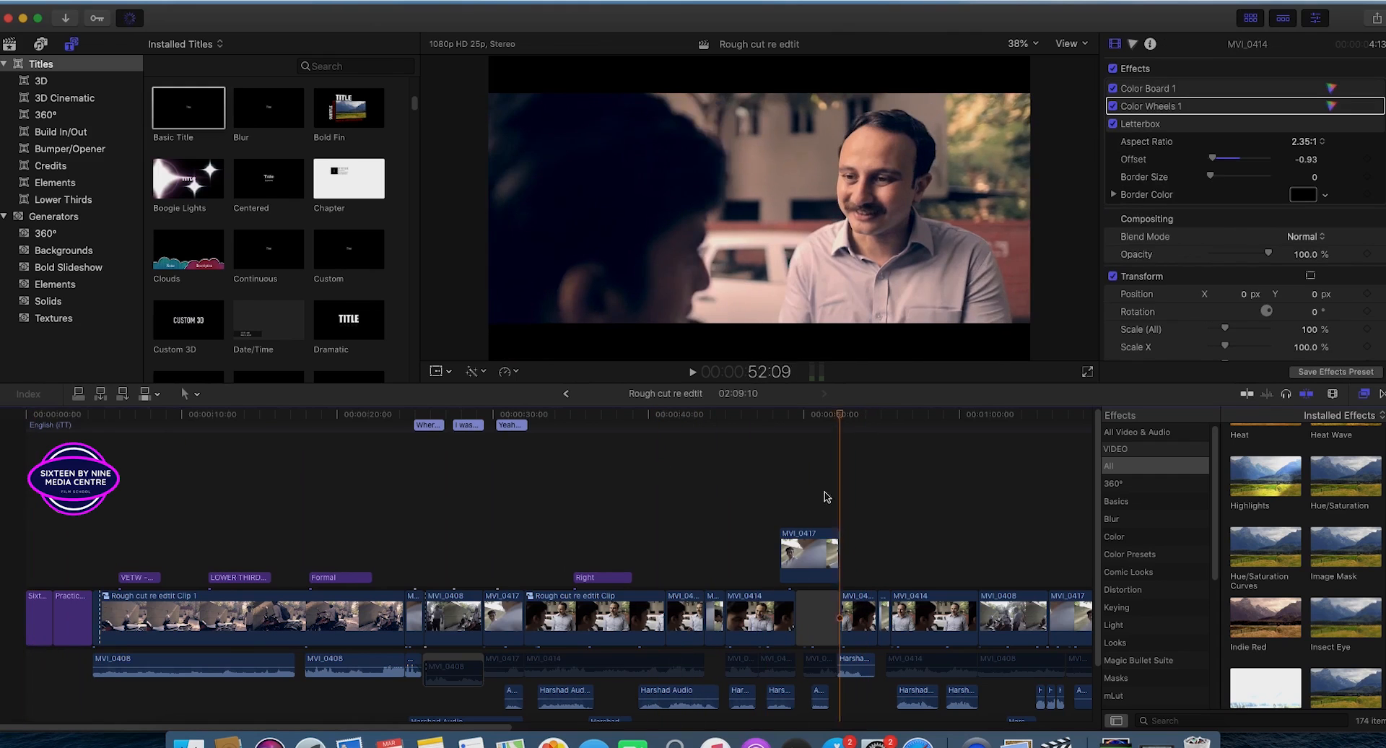
drag(280, 591, 766, 718)
drag(875, 415, 84, 415)
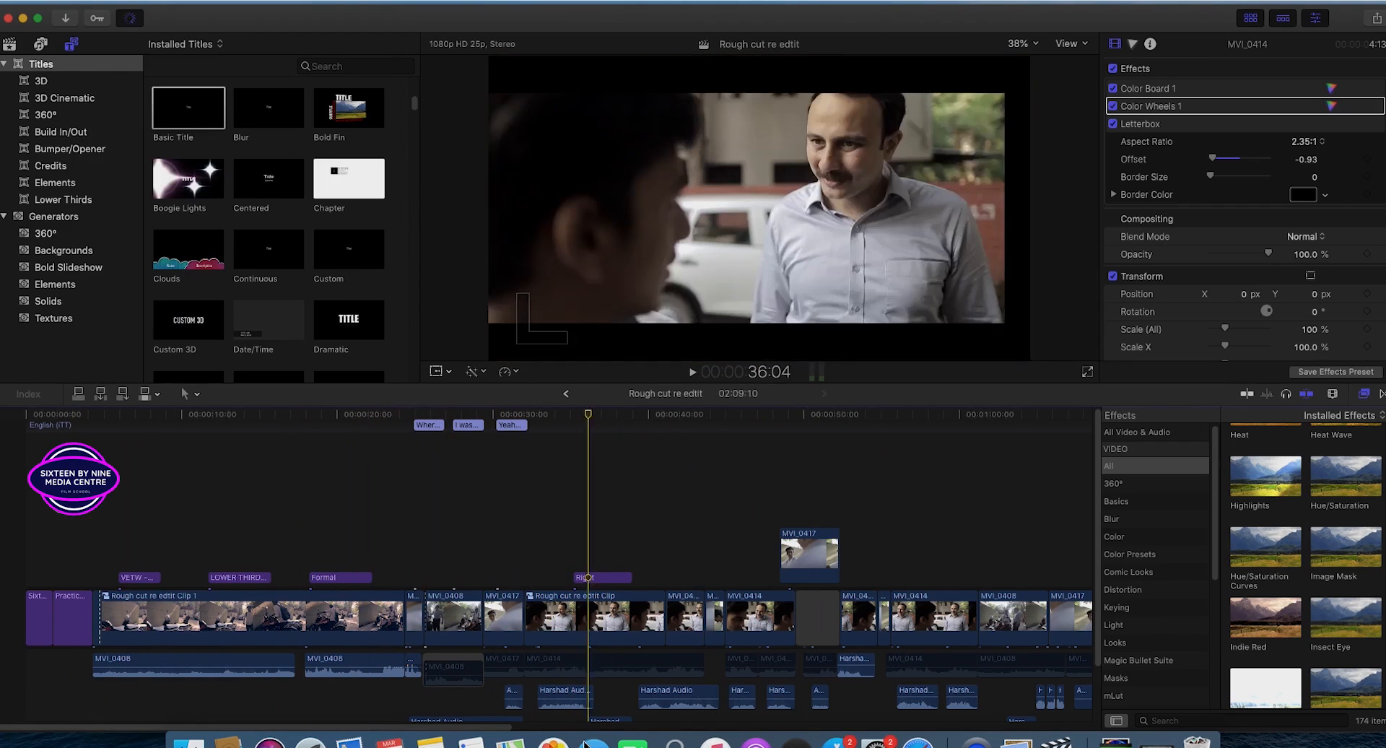
click(352, 417)
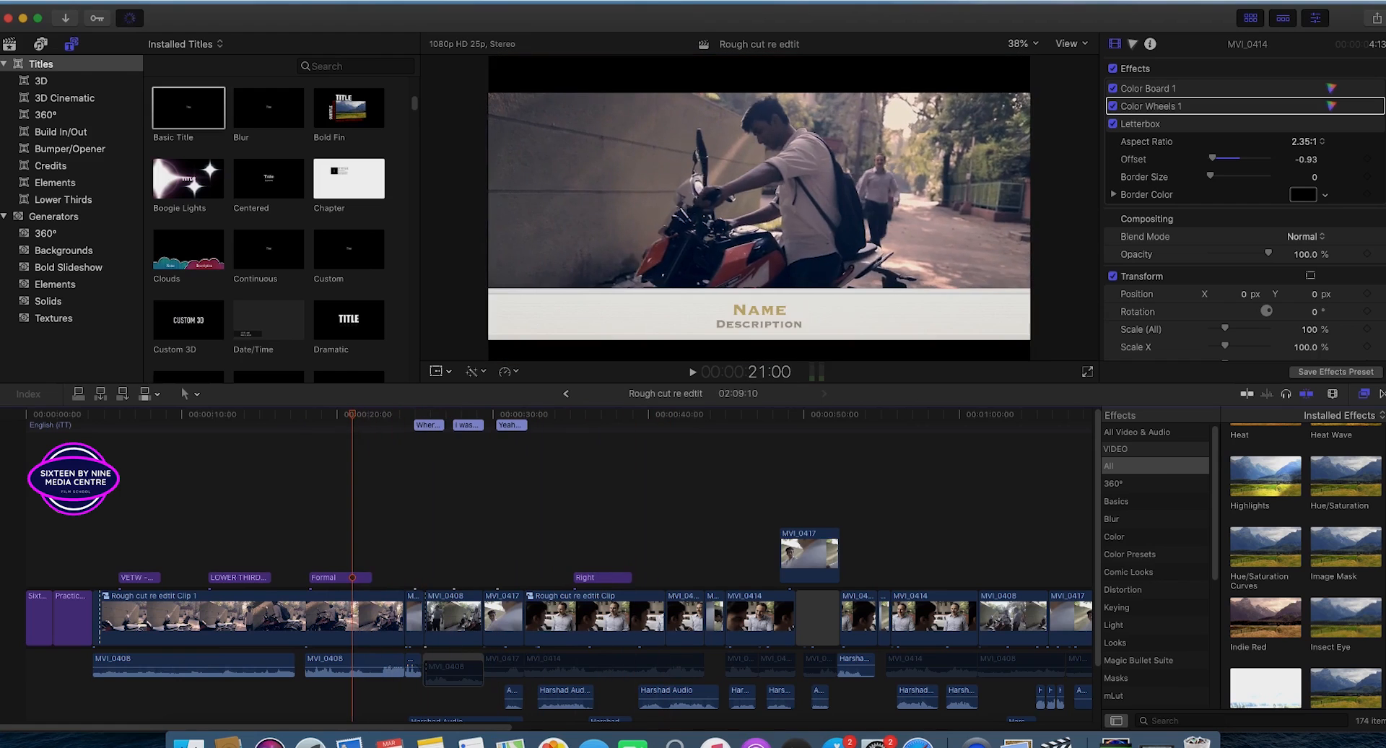
drag(353, 416, 715, 546)
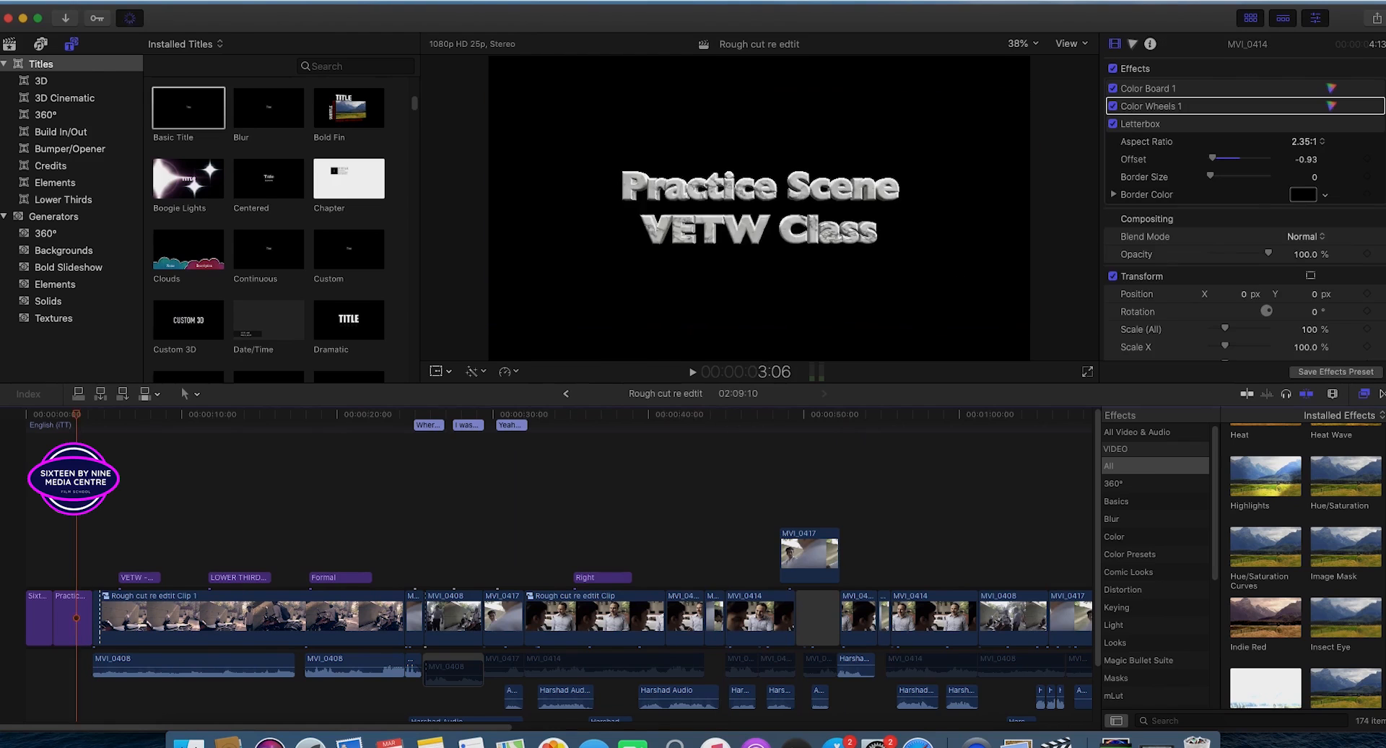
drag(75, 414, 352, 414)
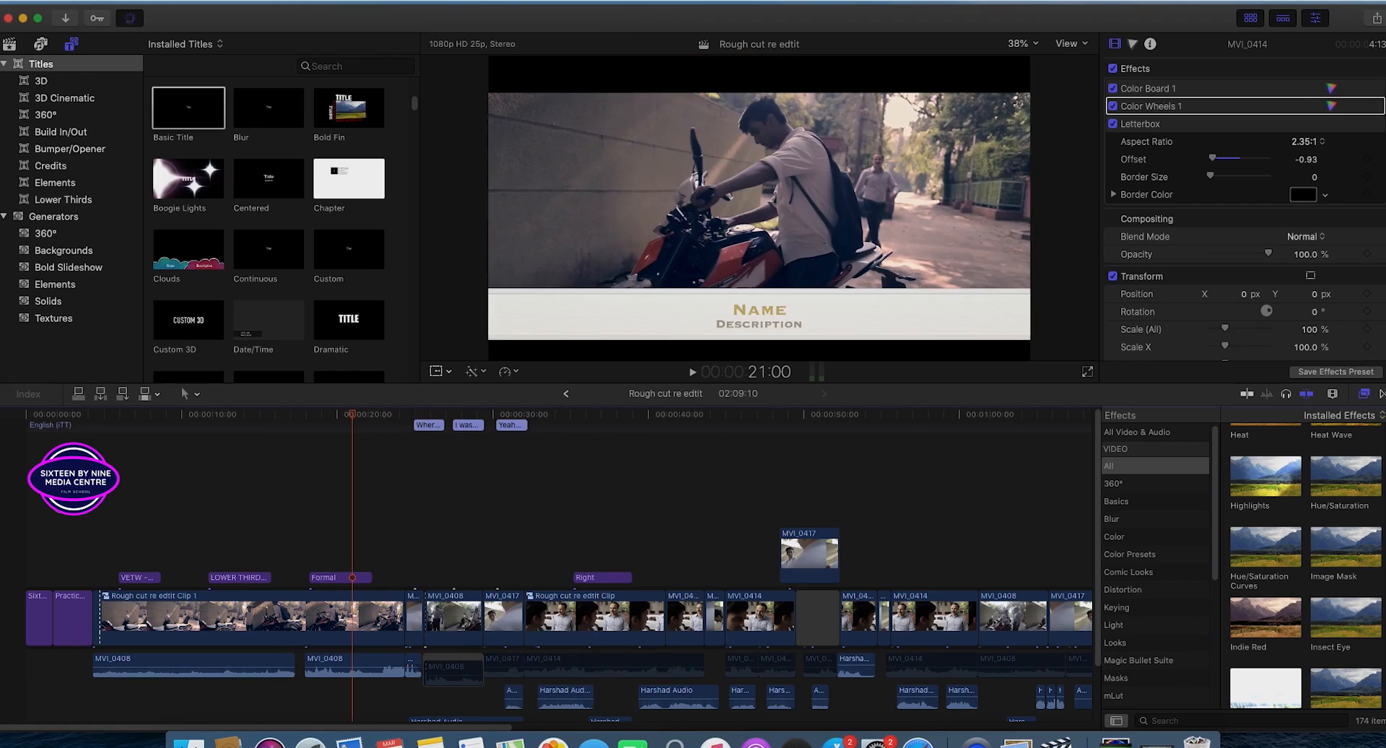
- Inspect the Formal title's parameters and review the dialogue clips and the caption at 27:12
click(364, 577)
click(363, 414)
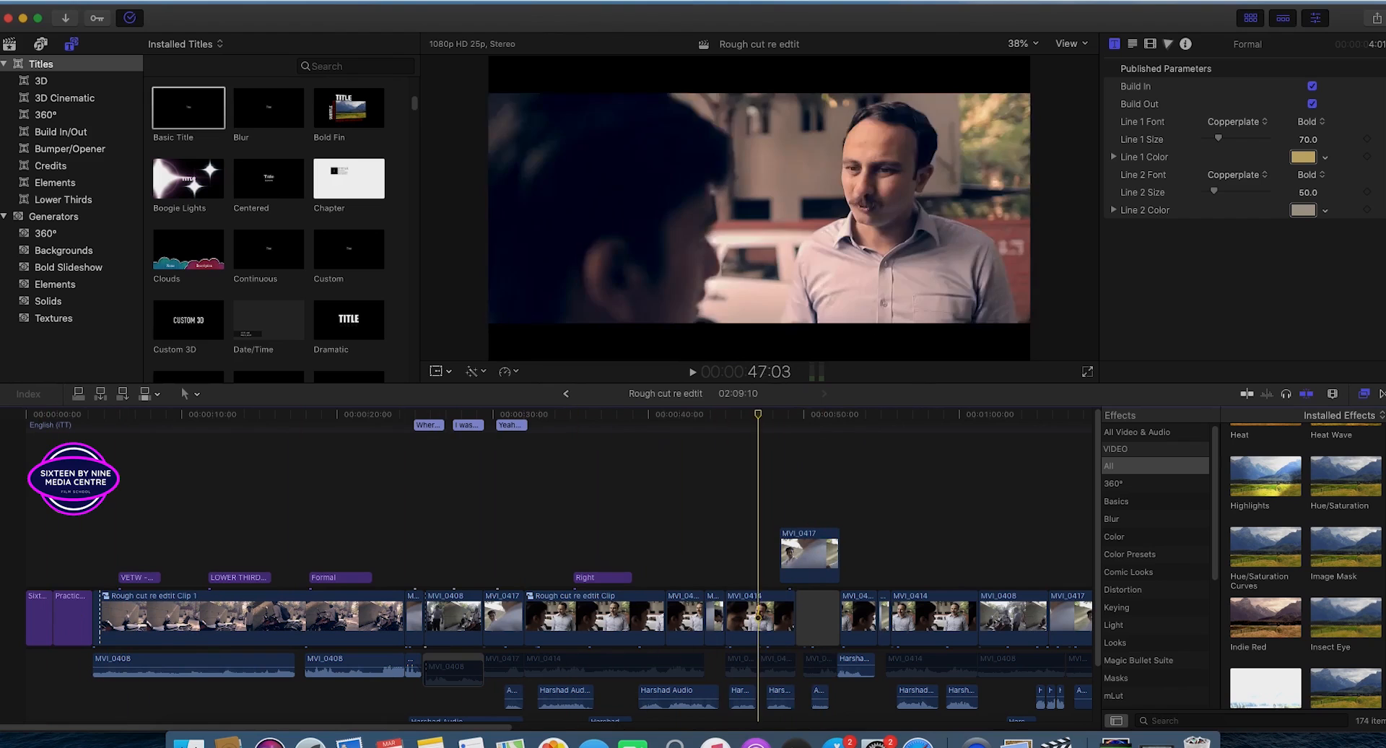
drag(980, 597, 422, 693)
drag(429, 415, 452, 438)
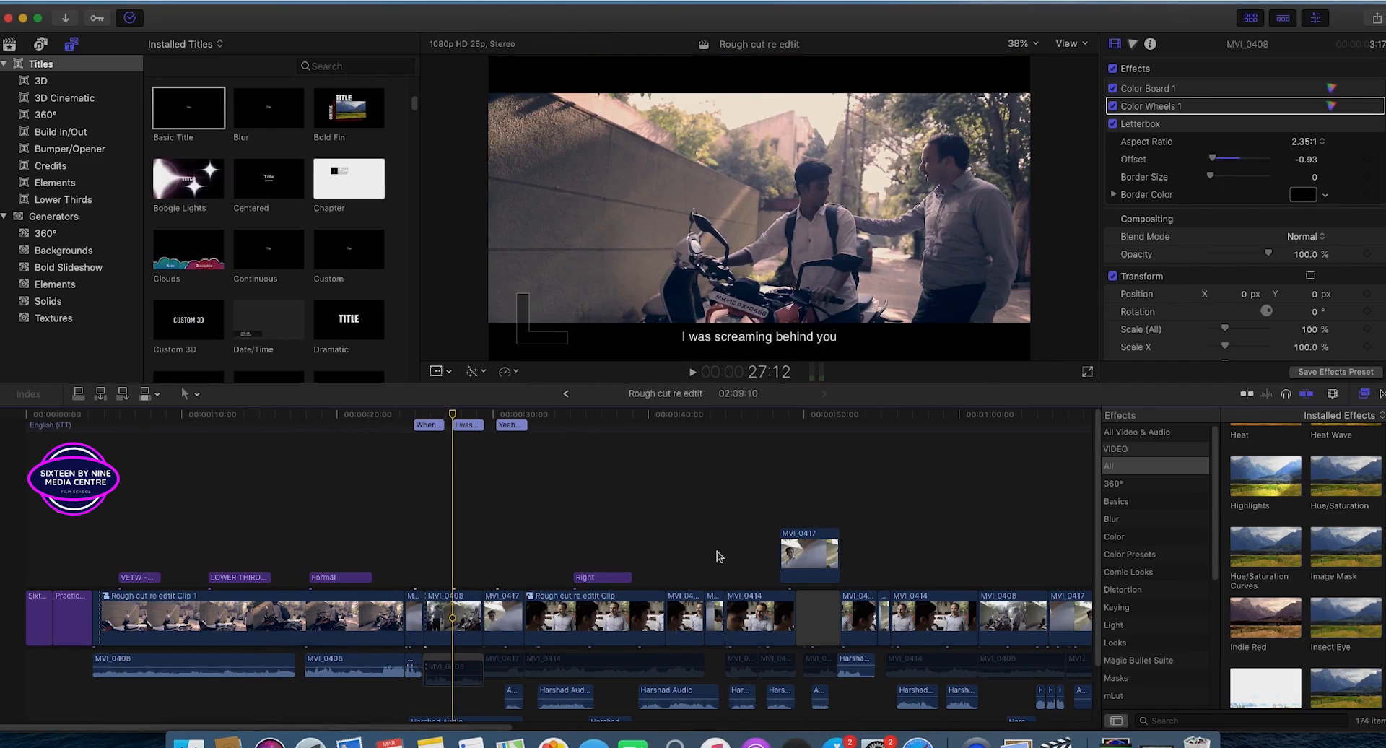